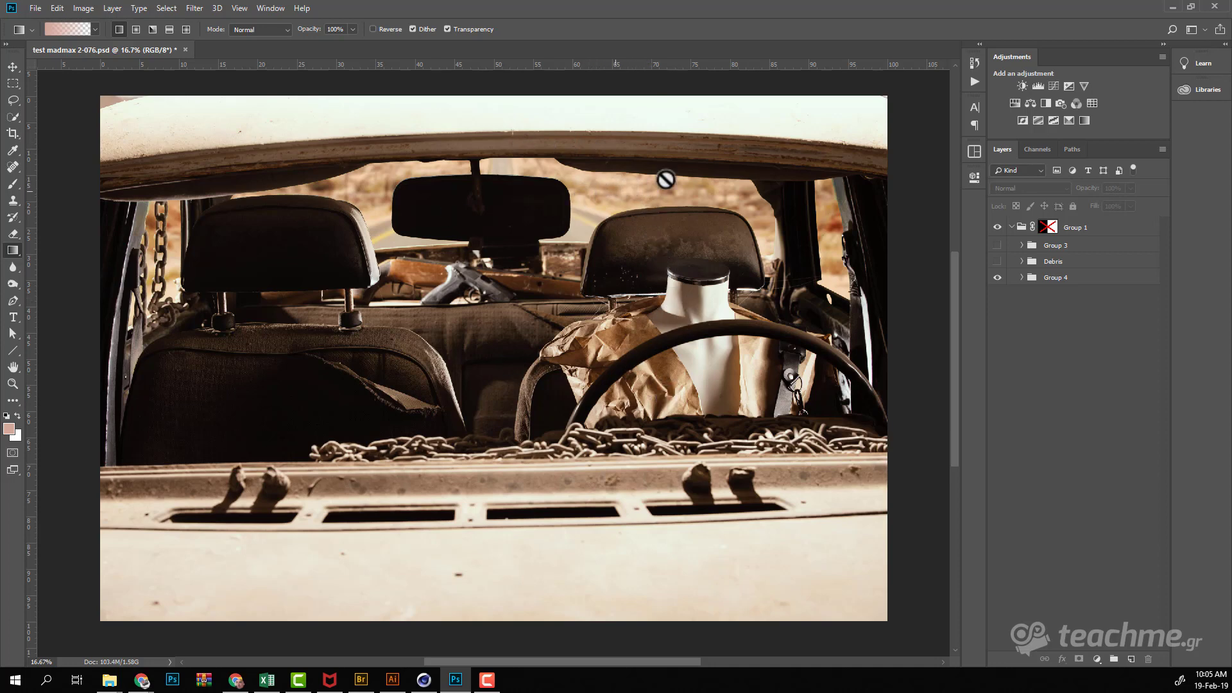
Step: Show the Debris layer group over the car interior image, then switch to the browser
click(998, 262)
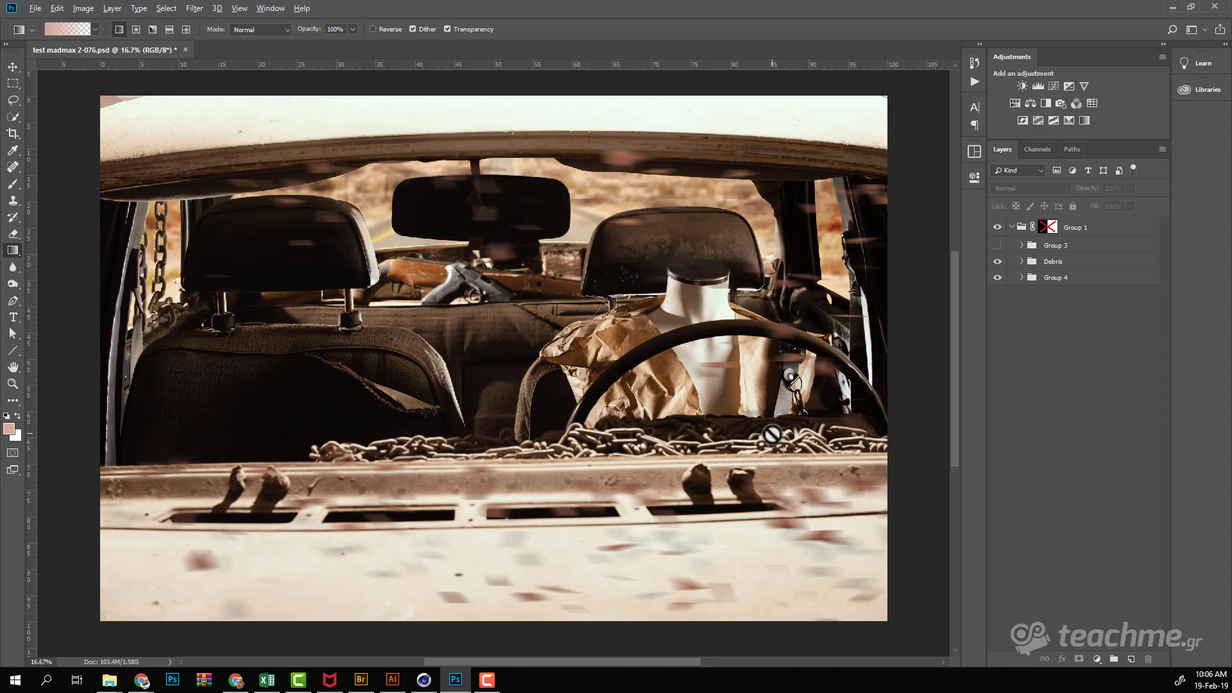
key(alt+Tab)
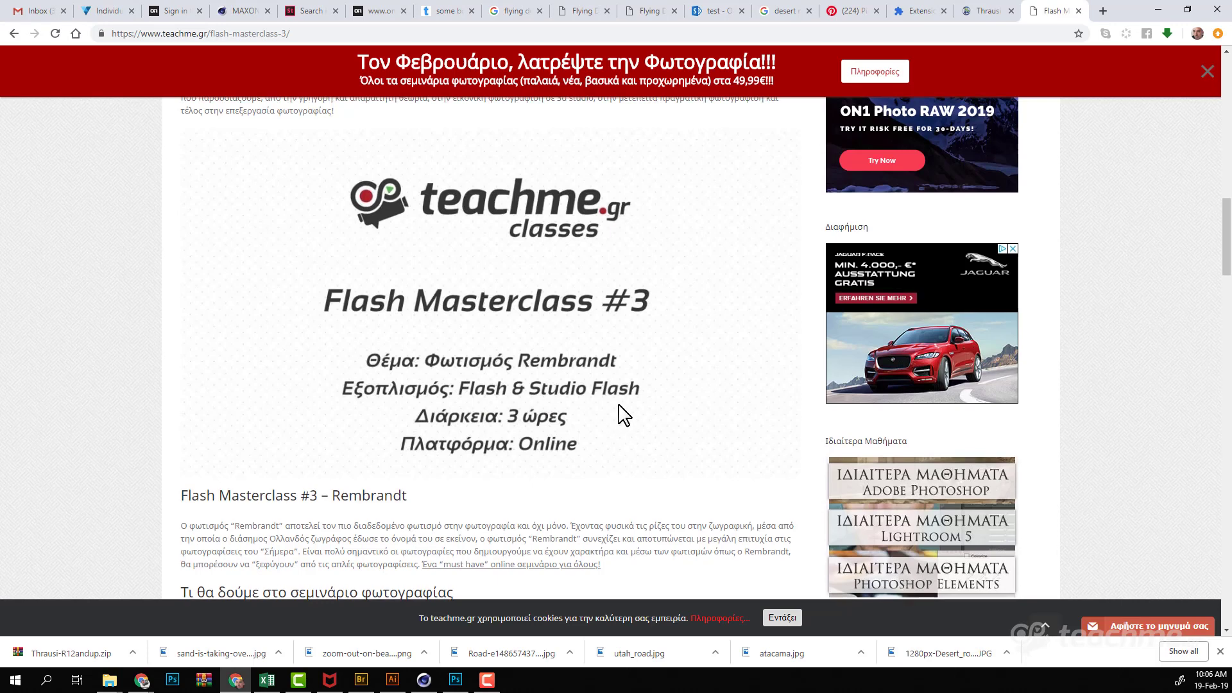
Step: Scroll through the teachme.gr Flash Masterclass #3 page, then leave the browser
scroll(622, 410, up, 1)
scroll(619, 406, down, 1)
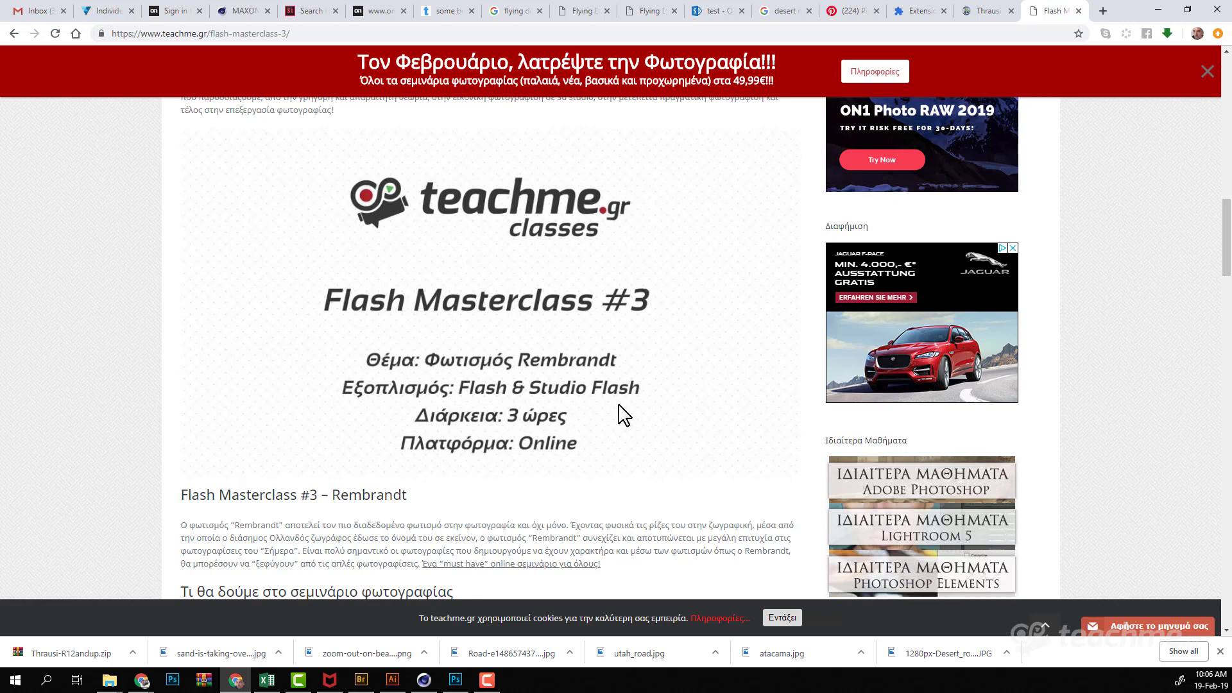
scroll(623, 413, down, 5)
scroll(449, 340, down, 5)
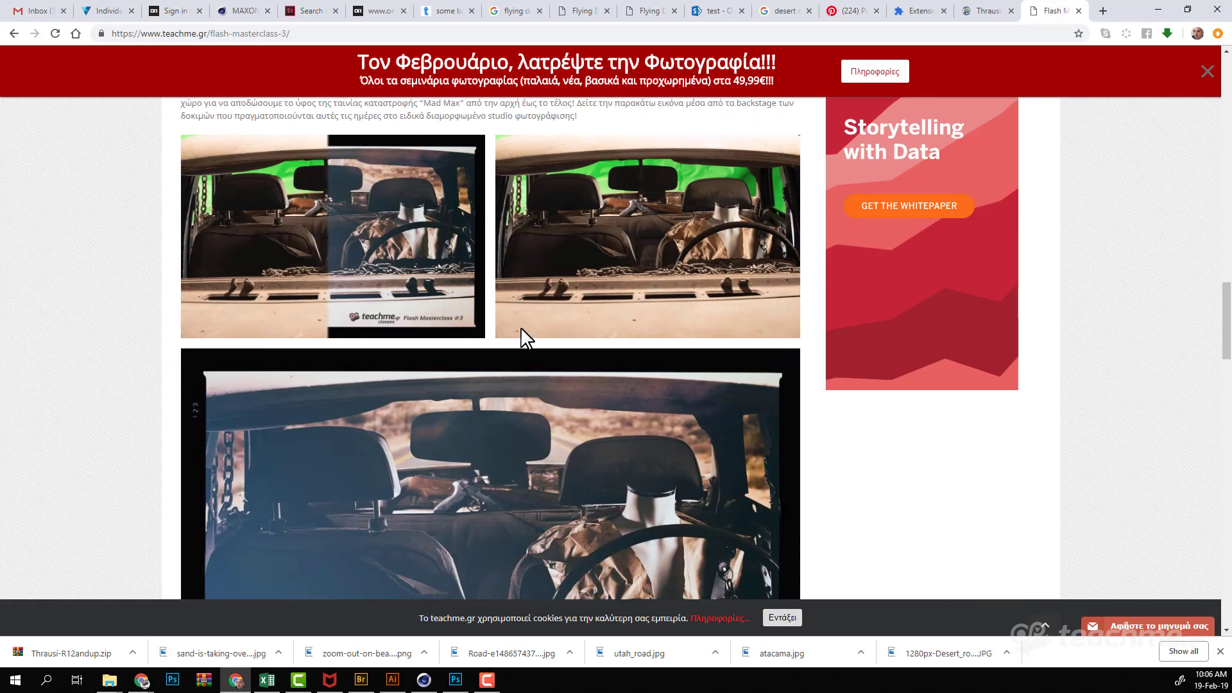
scroll(579, 340, up, 1)
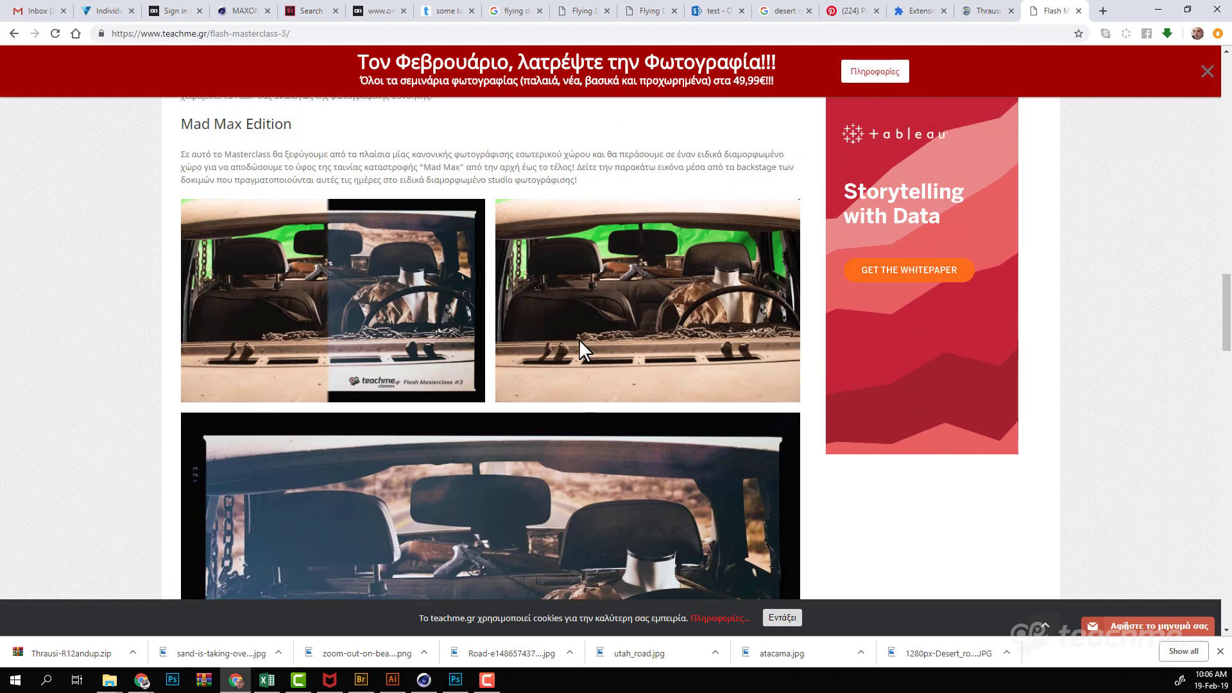
scroll(579, 340, up, 1)
scroll(578, 340, up, 1)
scroll(578, 340, up, 1)
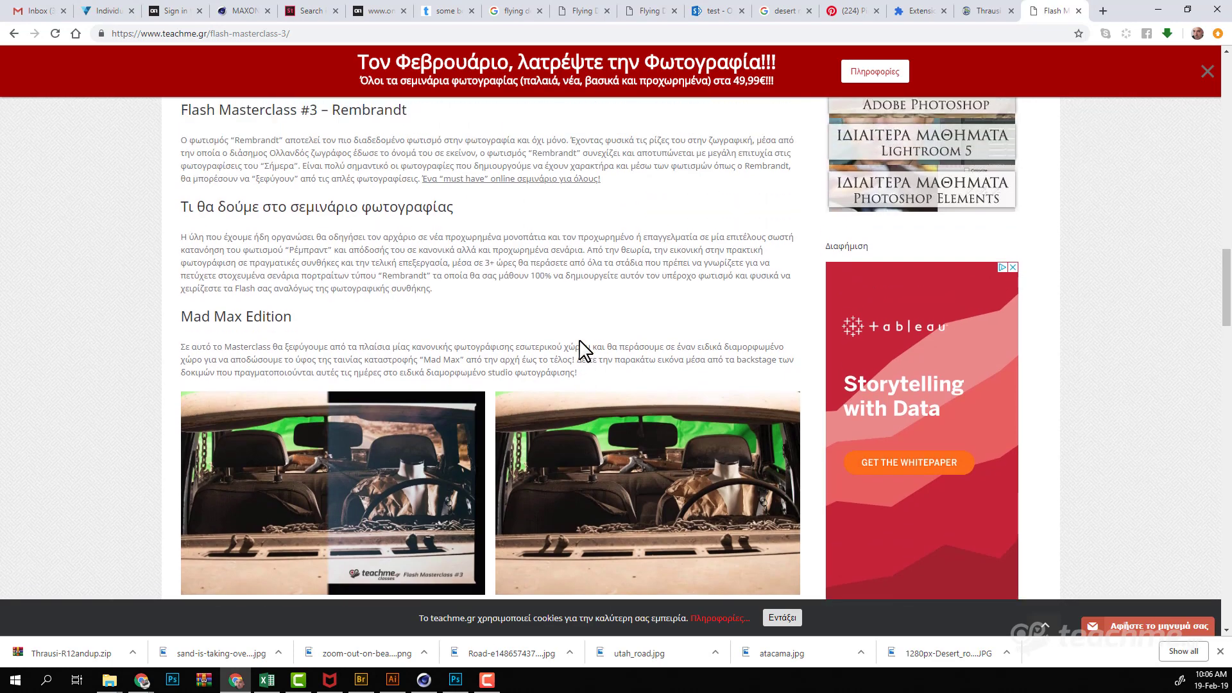
scroll(580, 341, up, 1)
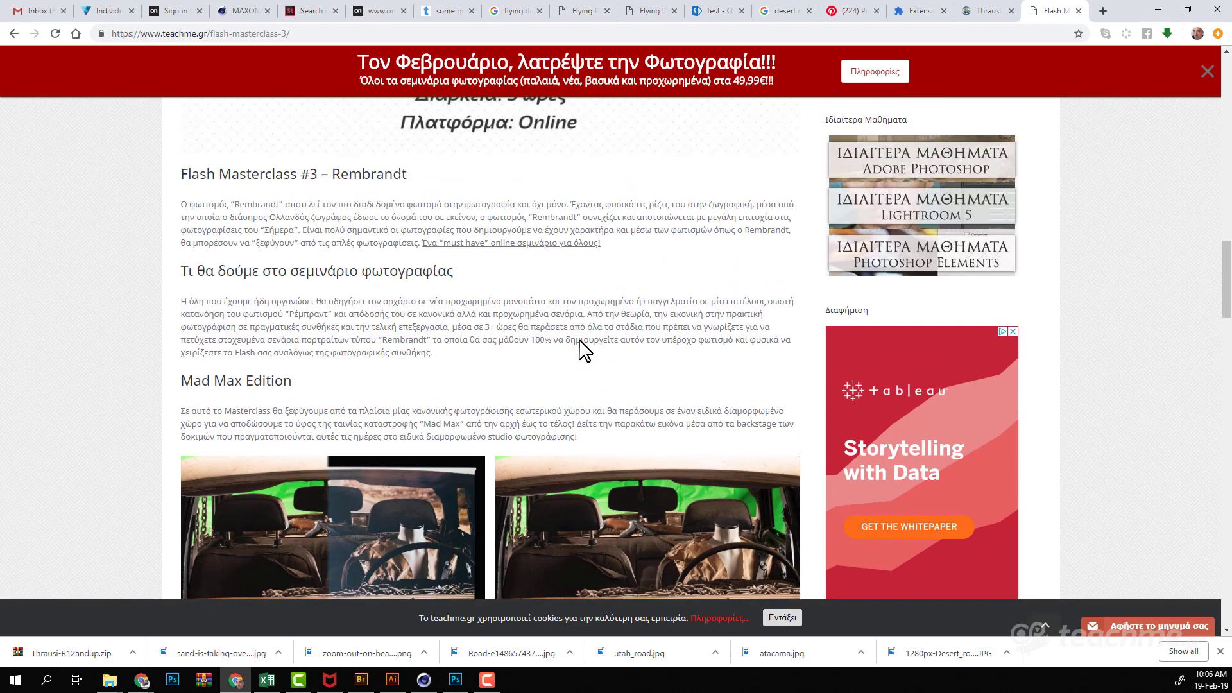
scroll(579, 341, up, 1)
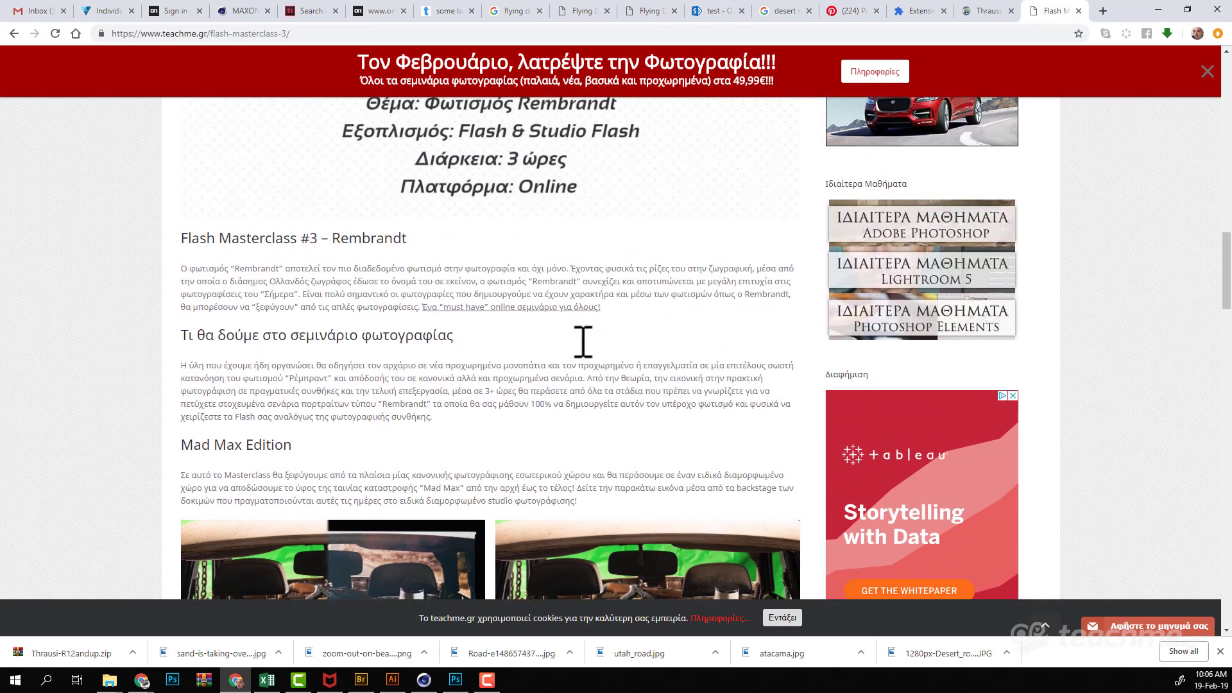
scroll(579, 341, up, 1)
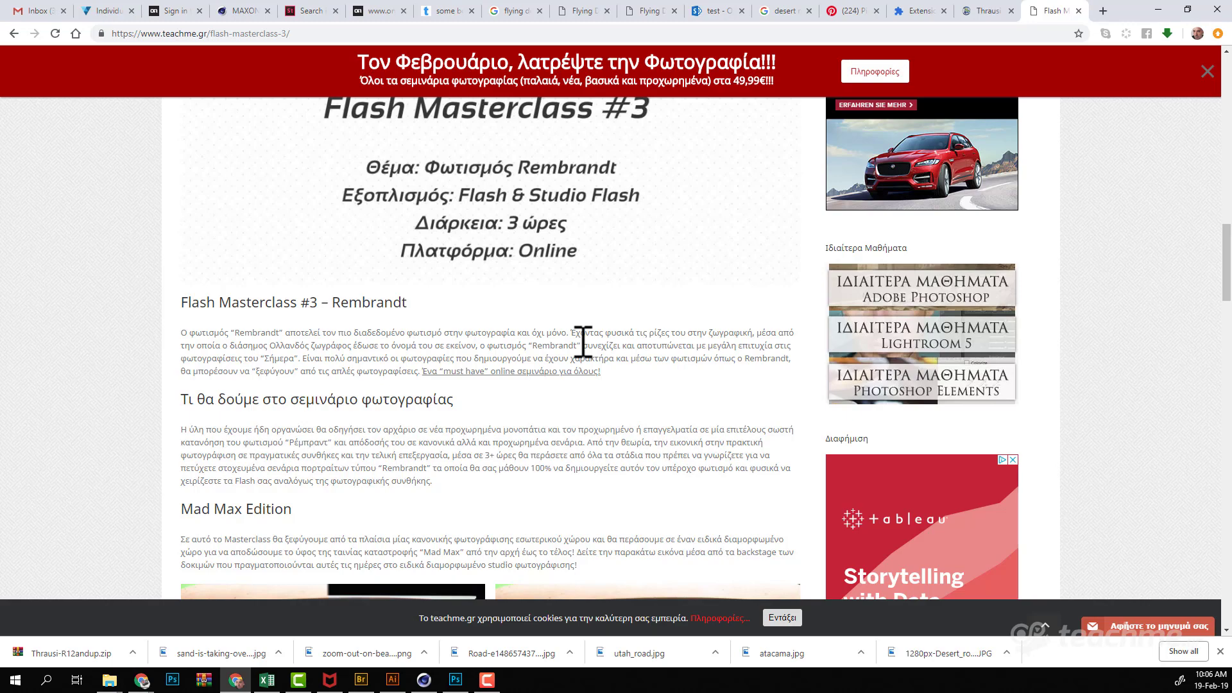
scroll(583, 340, down, 3)
scroll(583, 341, down, 2)
scroll(583, 341, up, 5)
scroll(583, 341, up, 2)
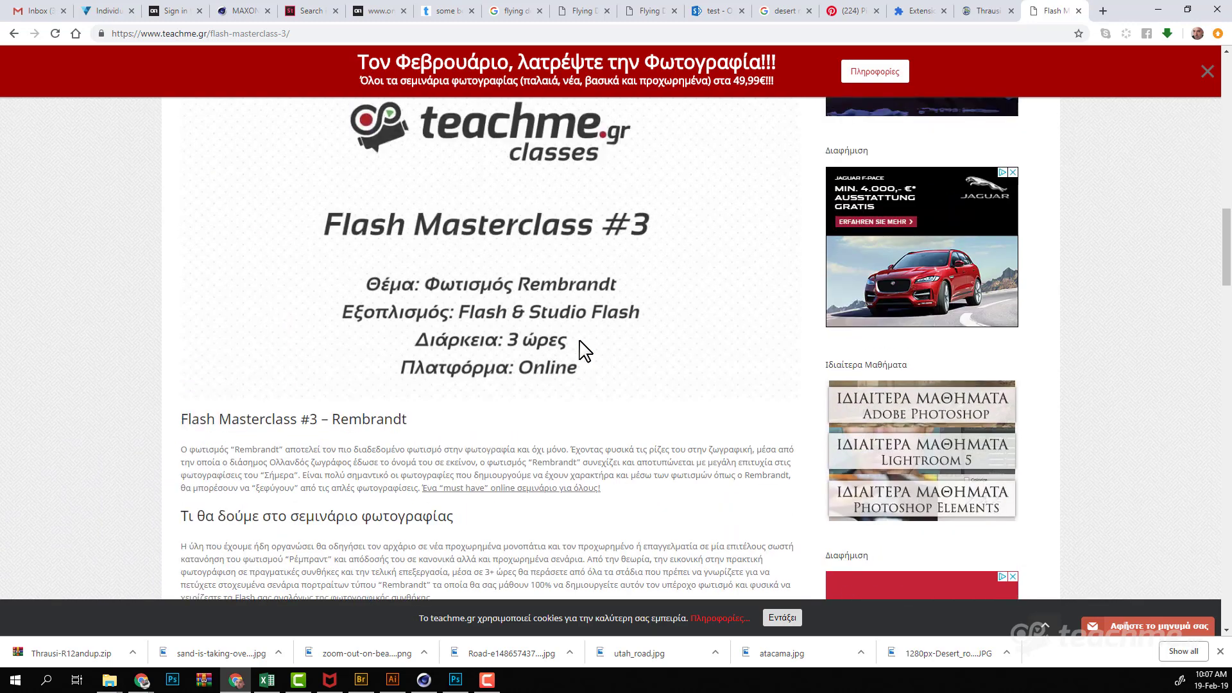
scroll(582, 341, up, 5)
scroll(584, 350, up, 3)
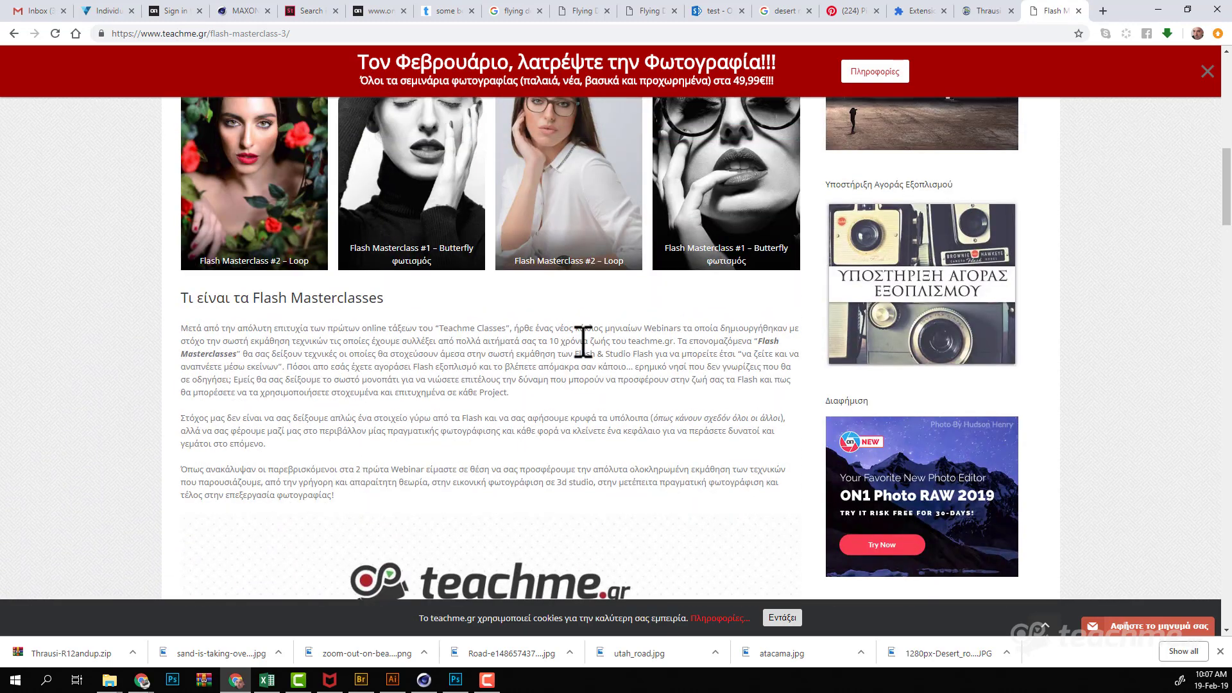
scroll(583, 344, up, 4)
scroll(333, 192, up, 1)
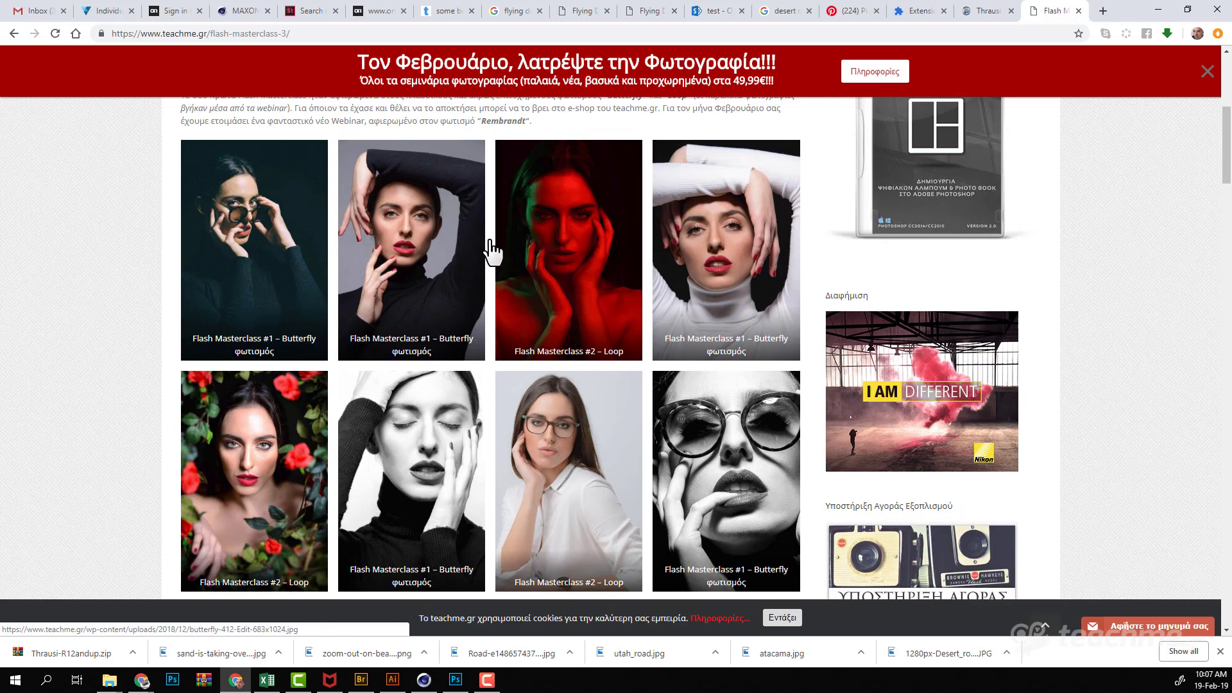
scroll(452, 289, down, 1)
scroll(457, 296, down, 5)
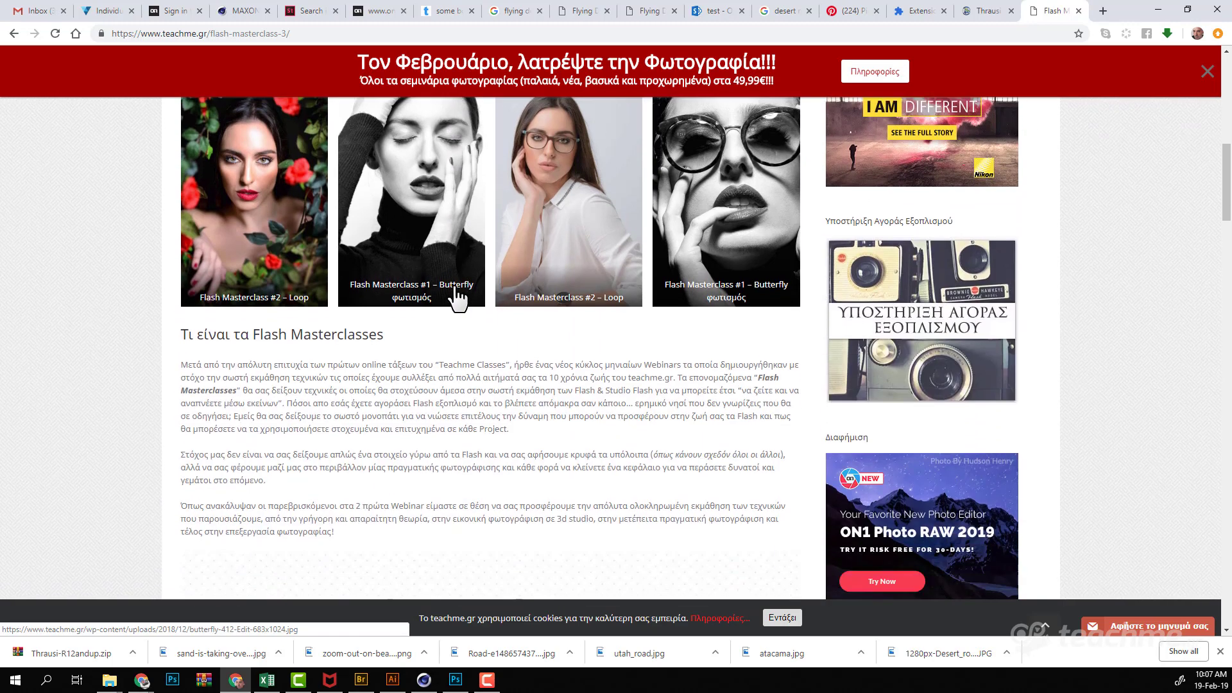
scroll(458, 296, down, 3)
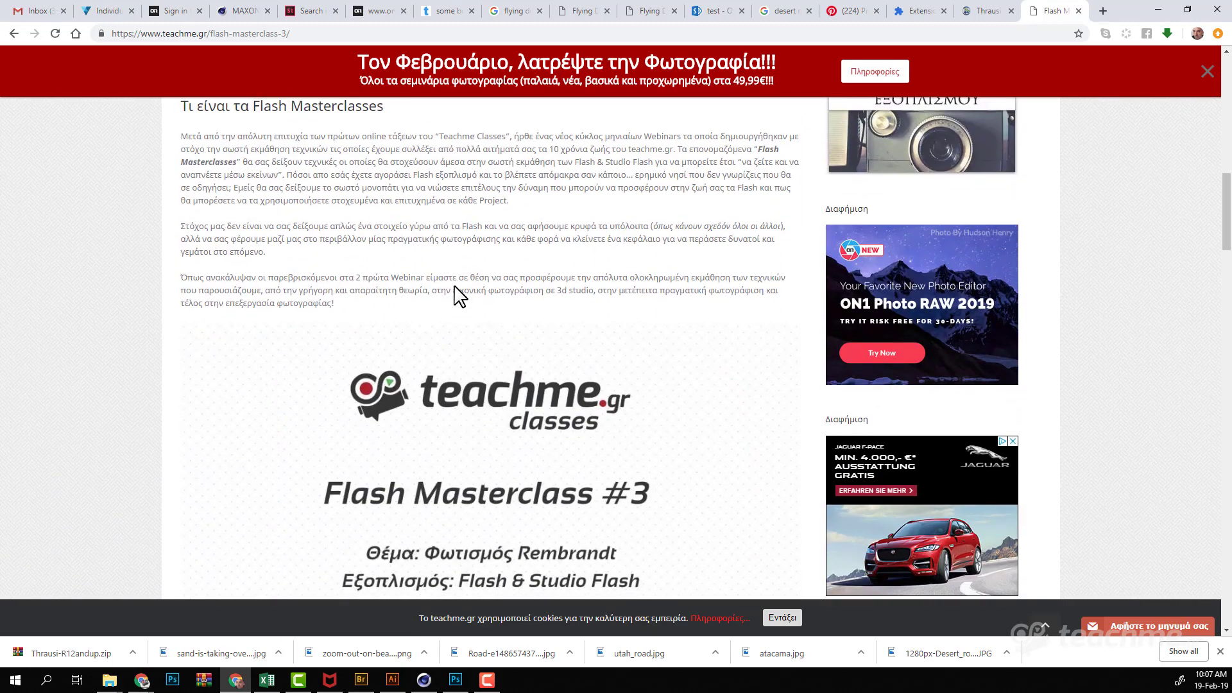
scroll(459, 297, down, 2)
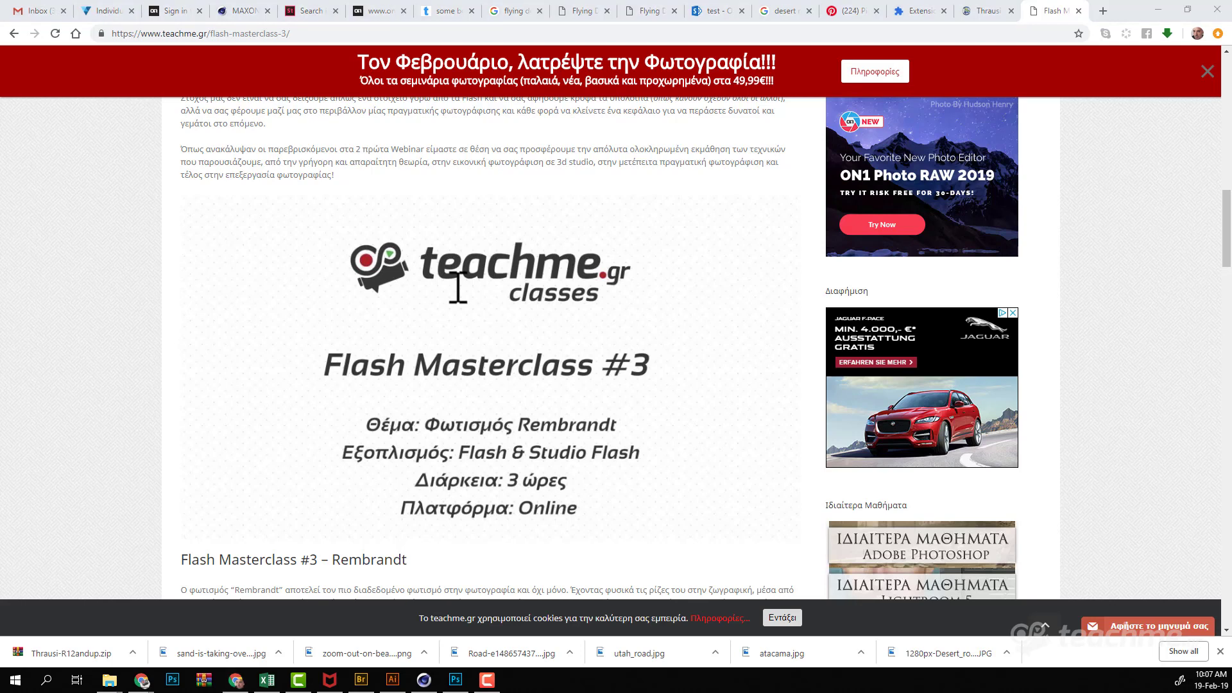
key(alt+Tab)
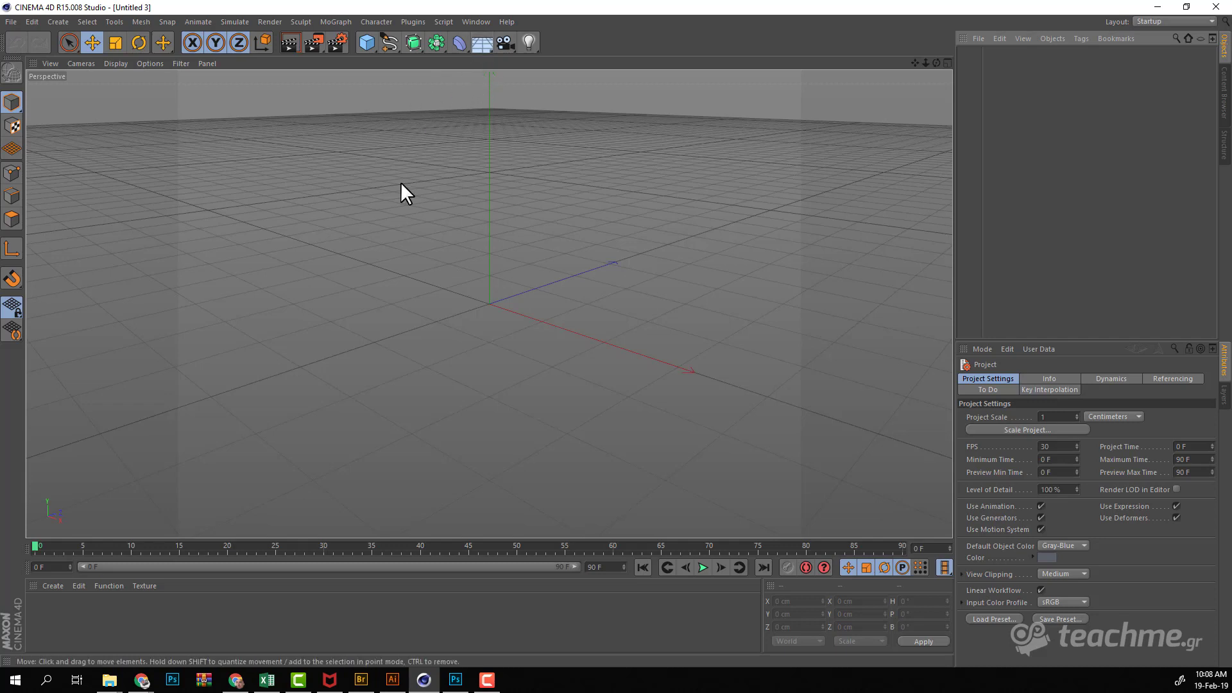
Step: Add a 200 cm Cube primitive and look up the Thrausi plugin's web page
click(364, 41)
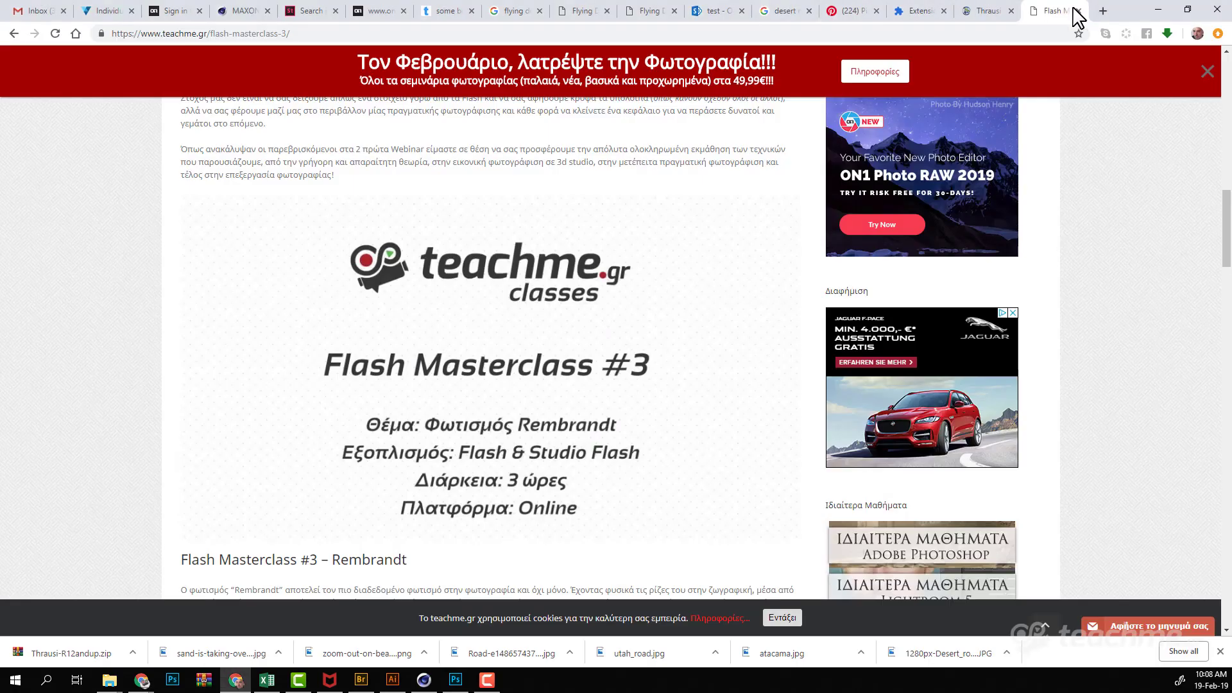
click(972, 10)
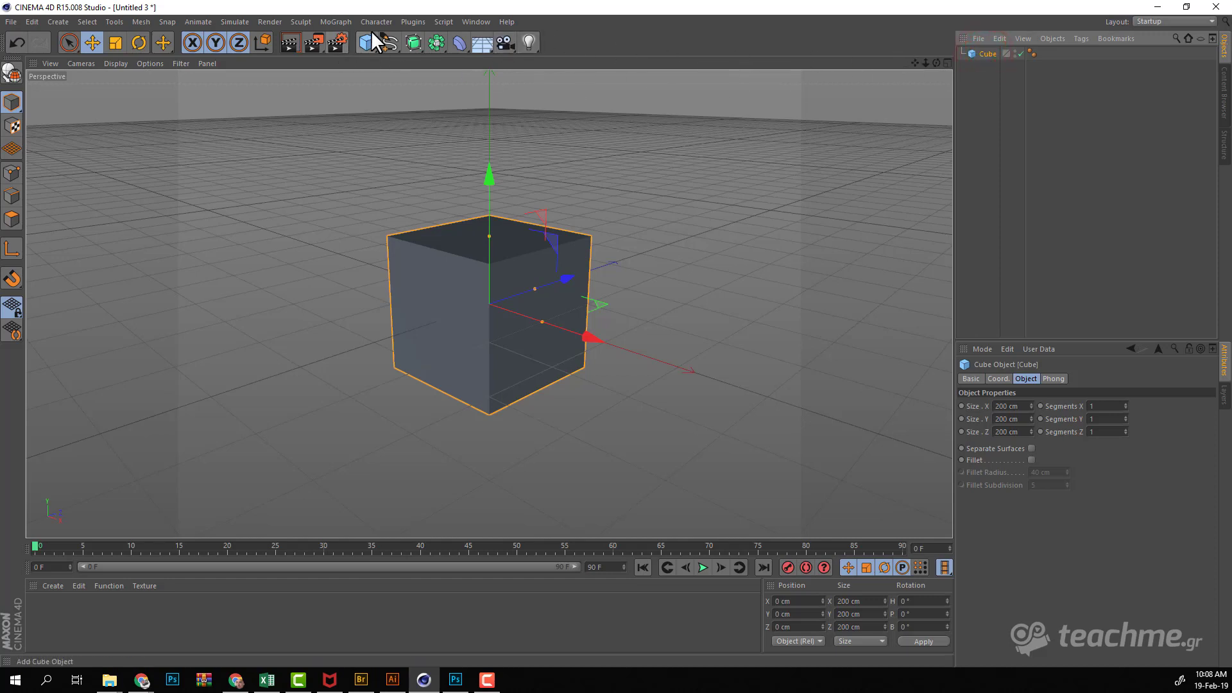
click(406, 21)
mouse_move(448, 57)
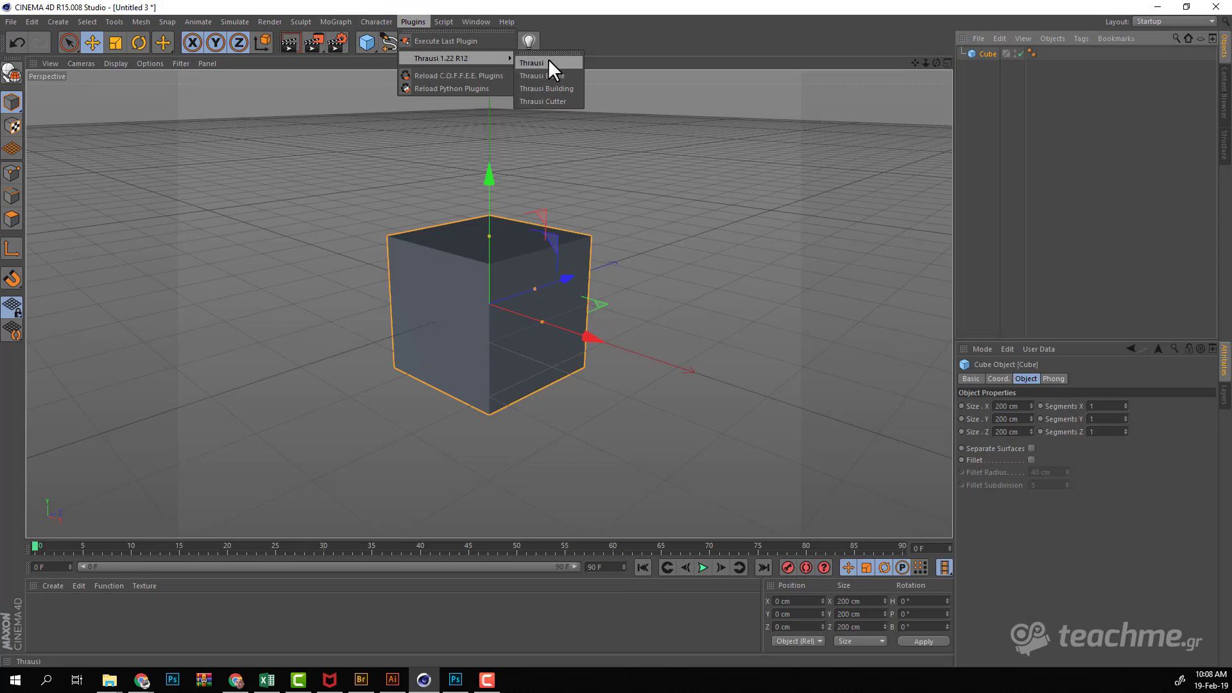
Step: Fracture the cube with Thrausi into 512 pieces, producing Cube_Thrausi_512
click(548, 62)
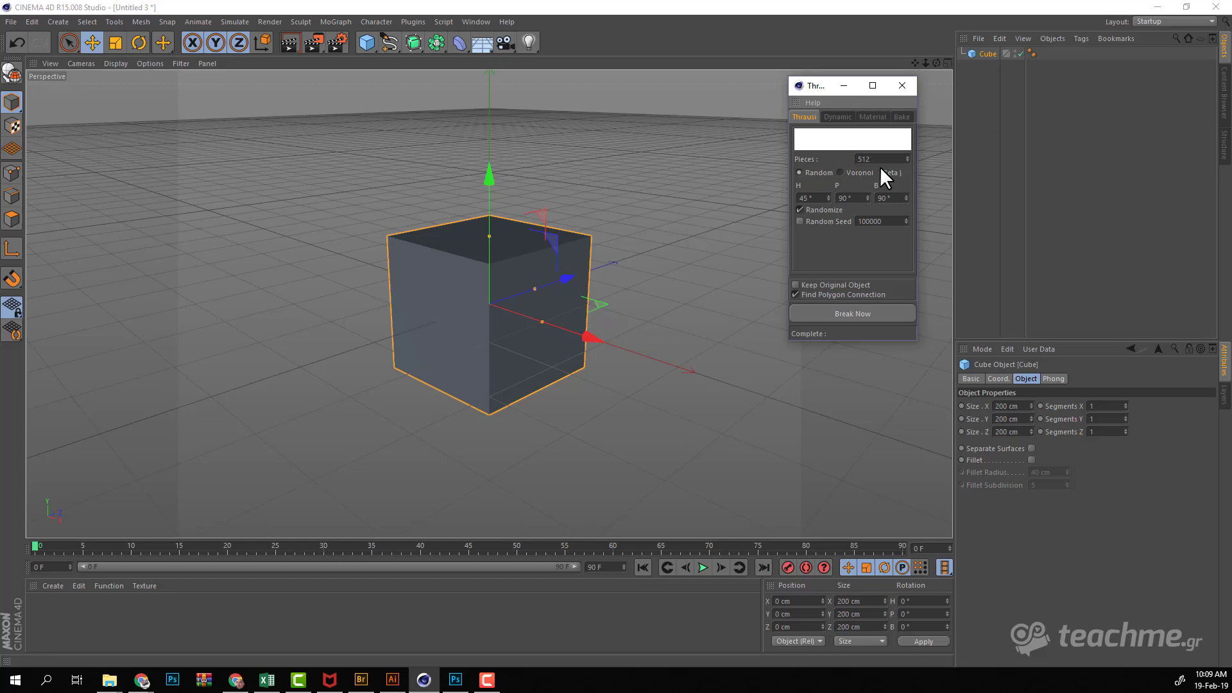
click(853, 312)
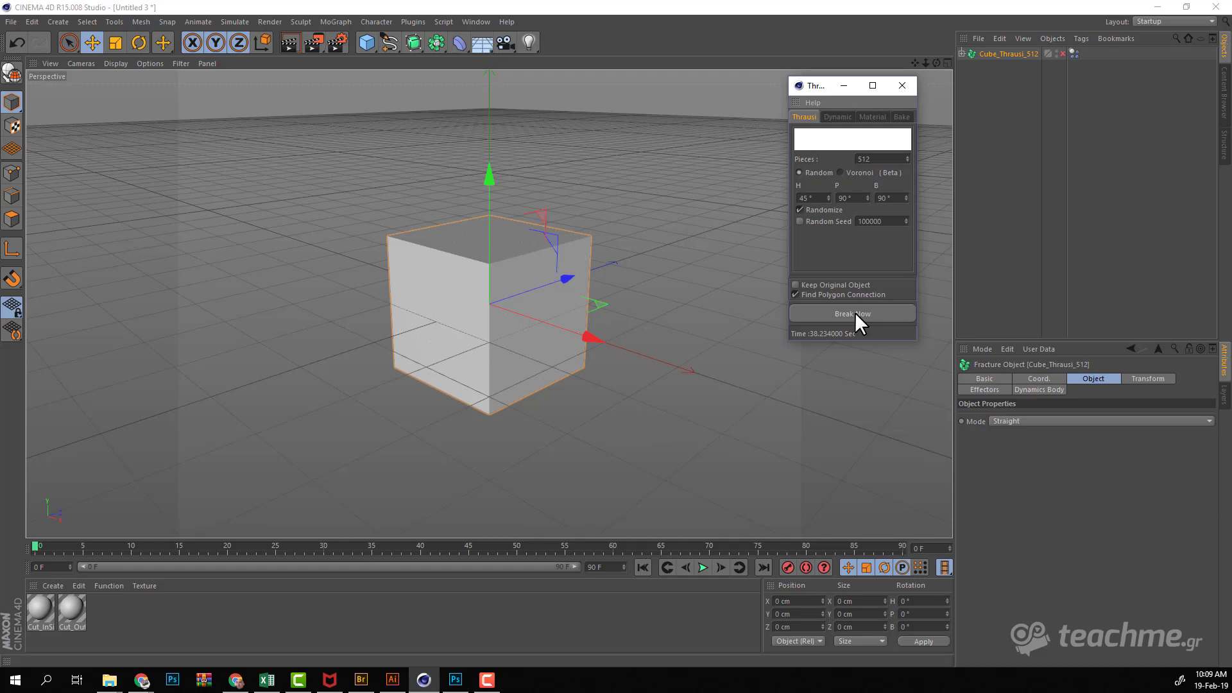
Step: Close Thrausi and rename the fractured object to Θραυσματα
click(910, 87)
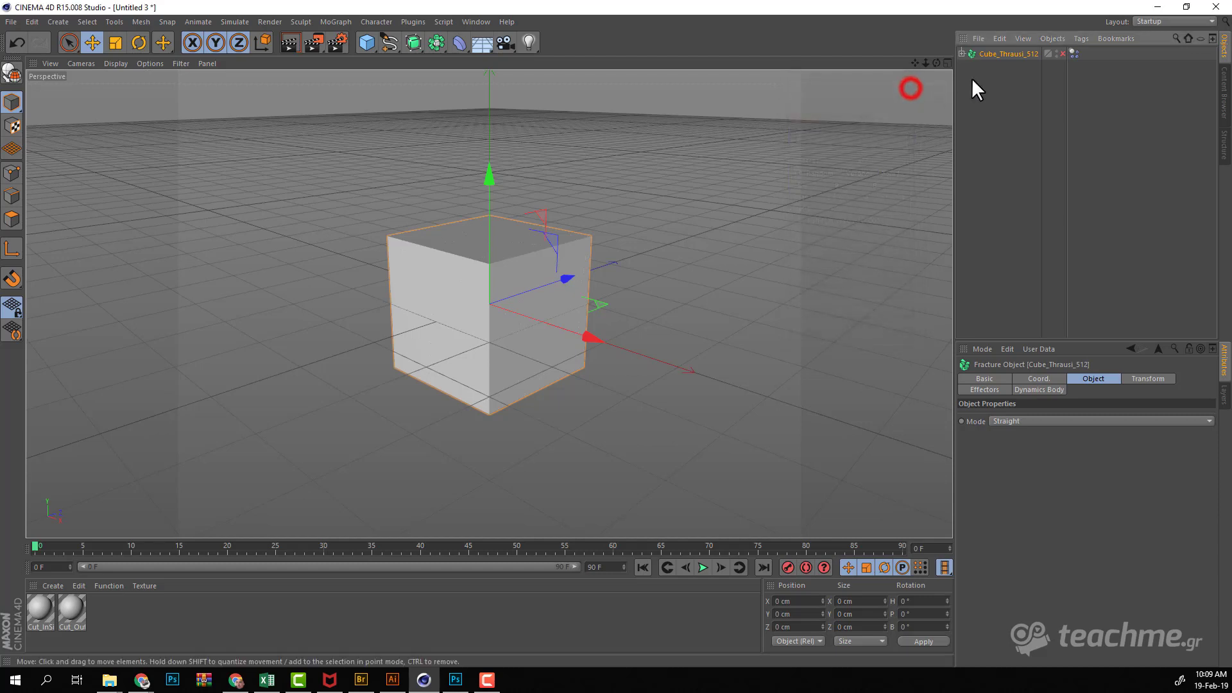
double_click(999, 53)
text(X)
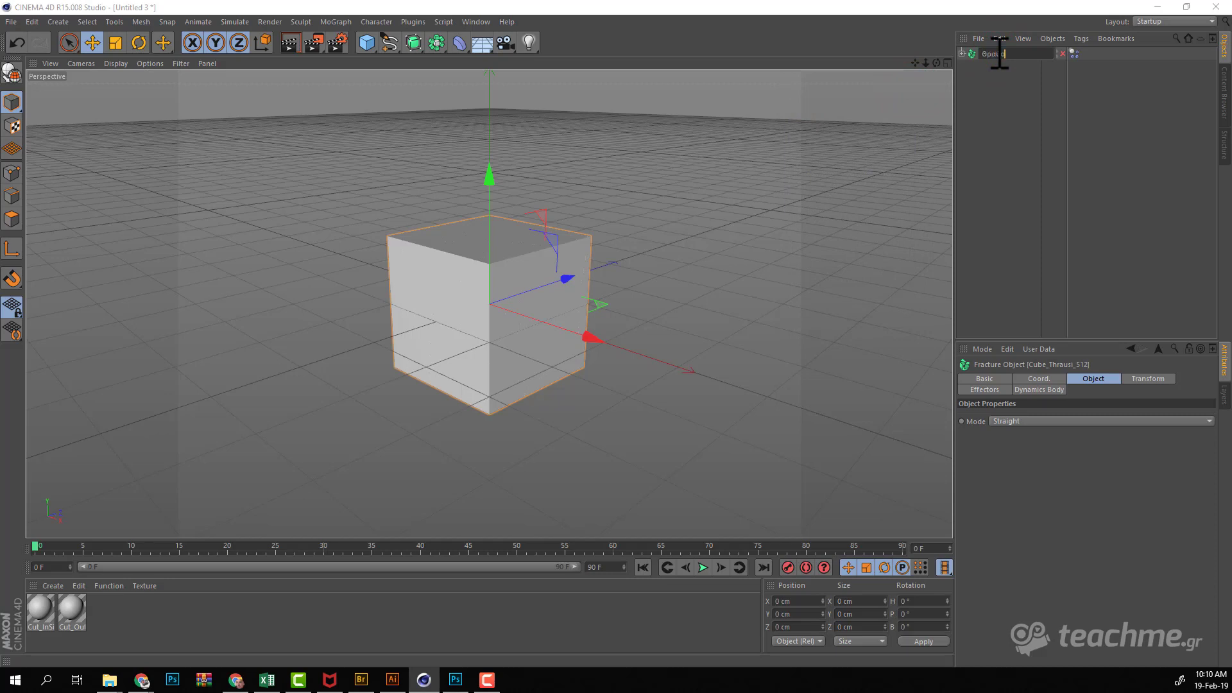
text(ατ)
key(Return)
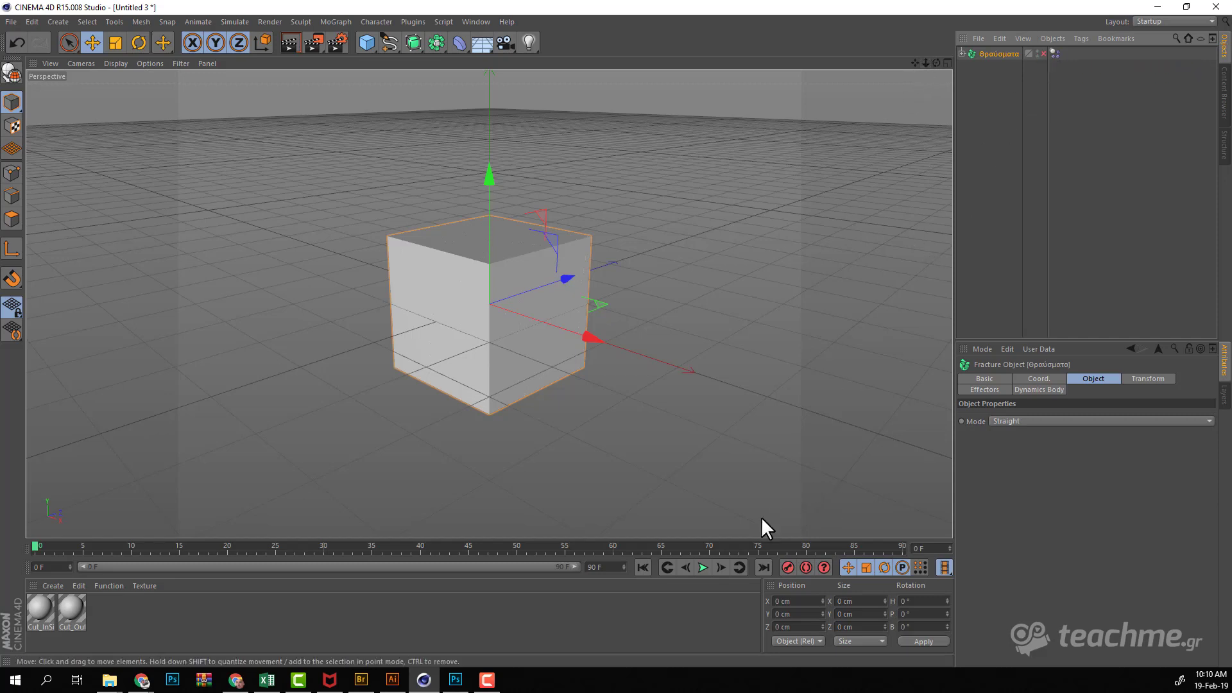
Step: Set the scene's end frame to 300
double_click(613, 568)
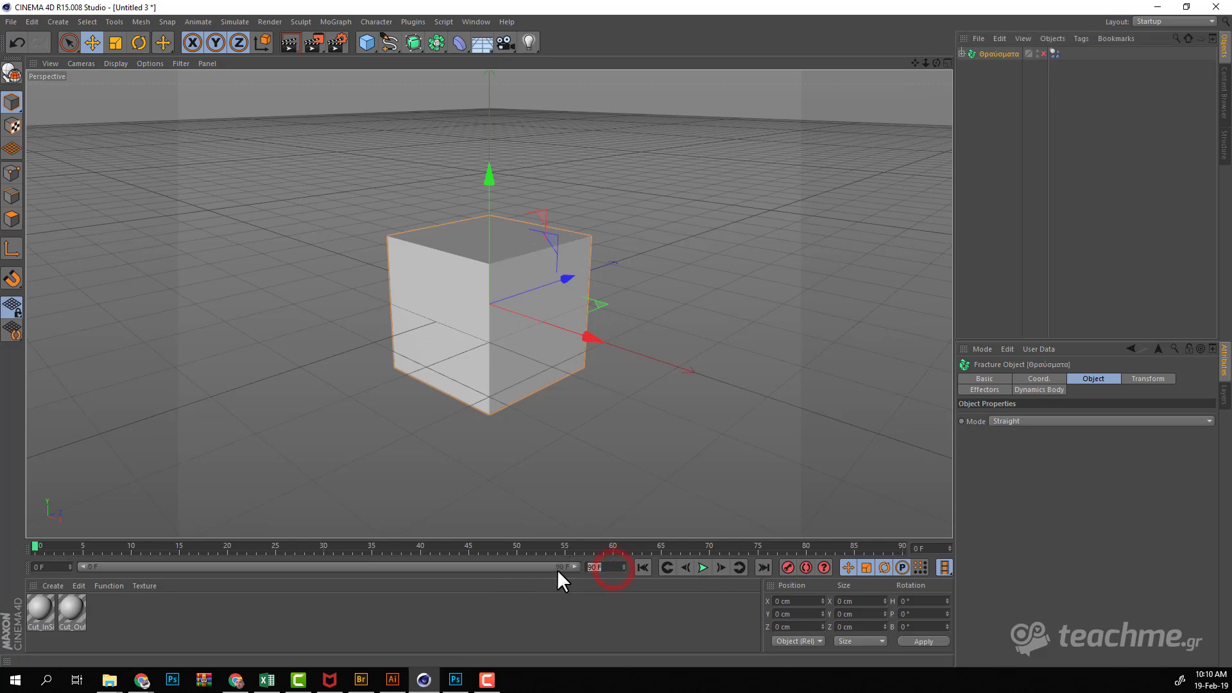
text(300)
key(Return)
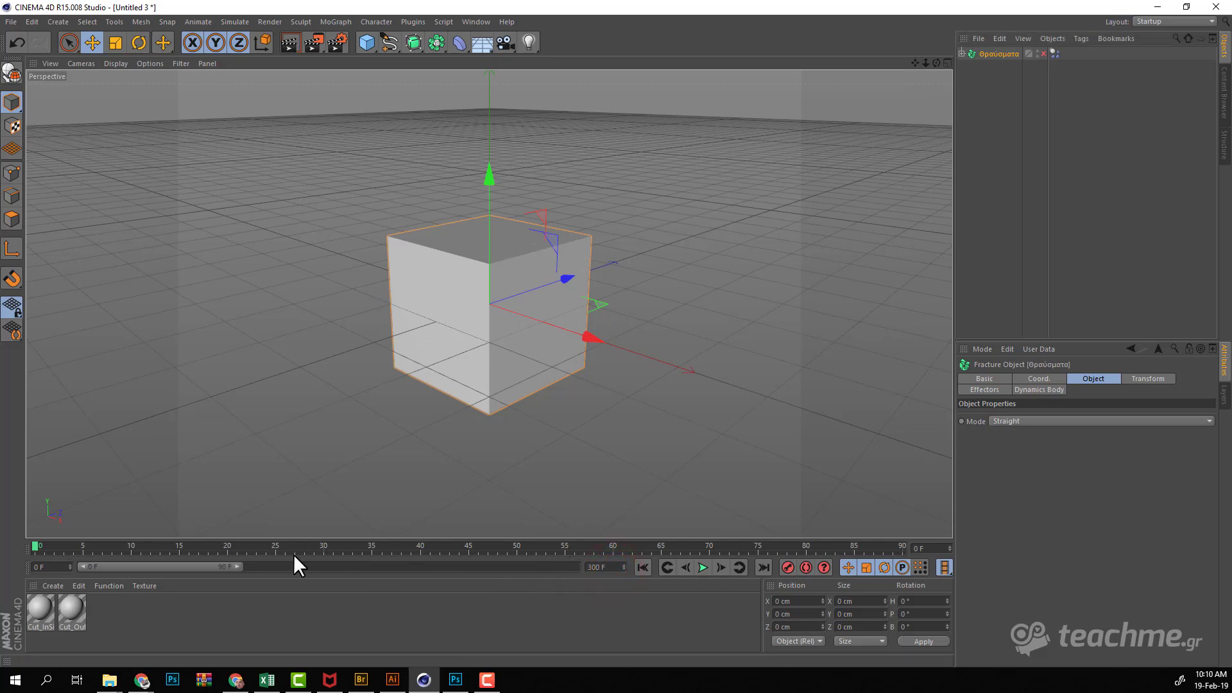
Step: Extend the preview range to 300 frames, play the shatter simulation, and rewind to frame 0
drag(234, 566, 592, 566)
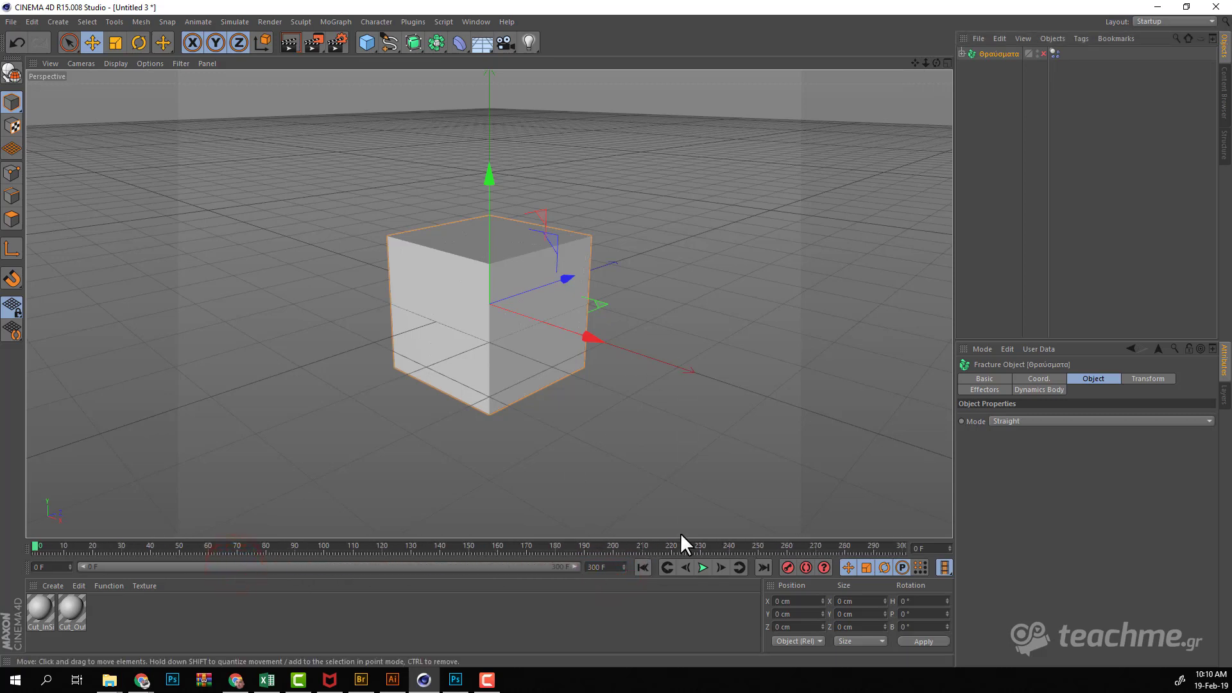
click(705, 564)
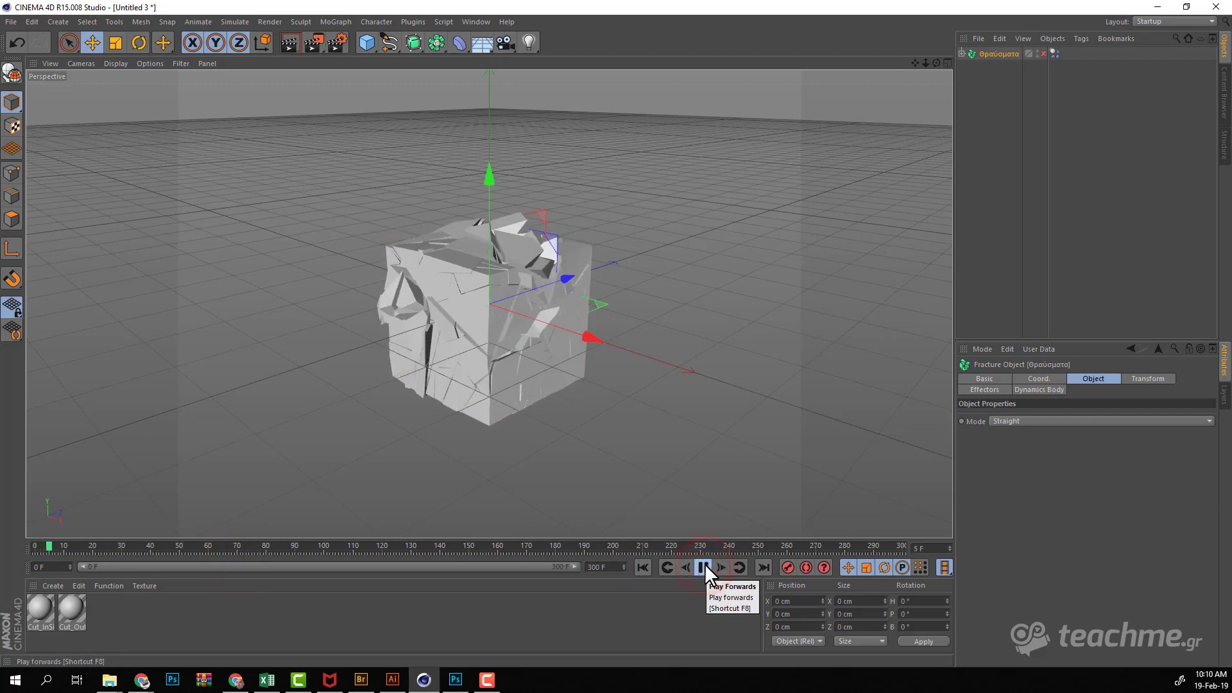
click(705, 563)
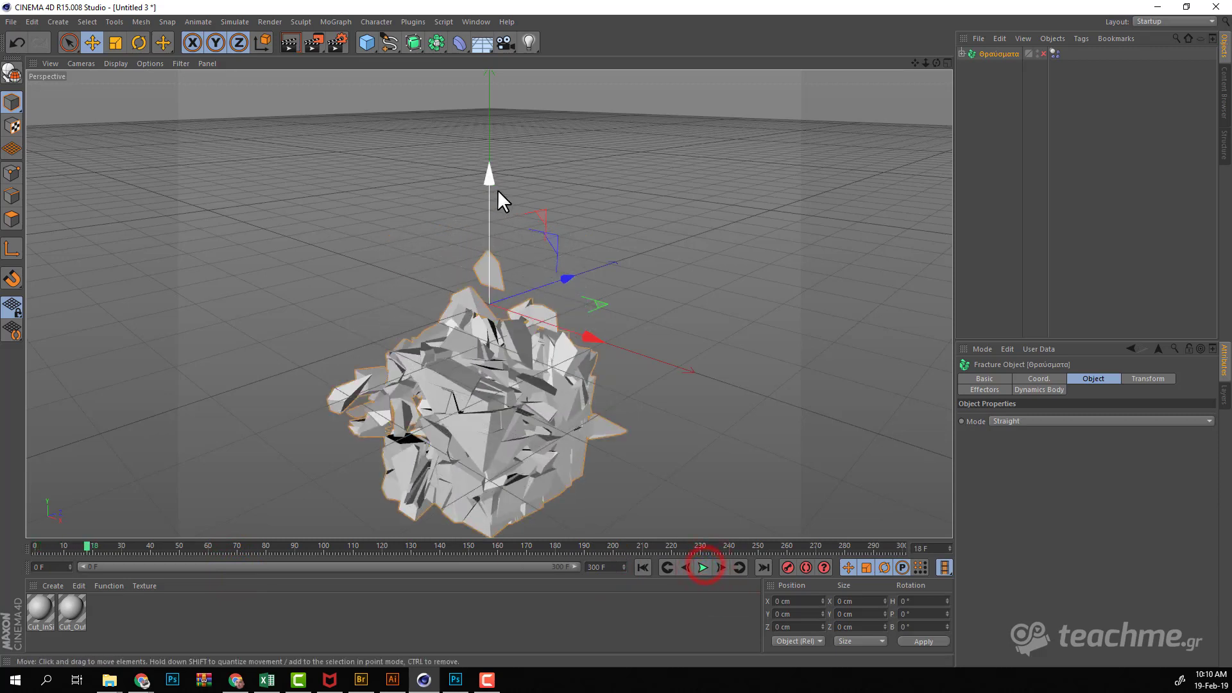
drag(925, 63, 924, 60)
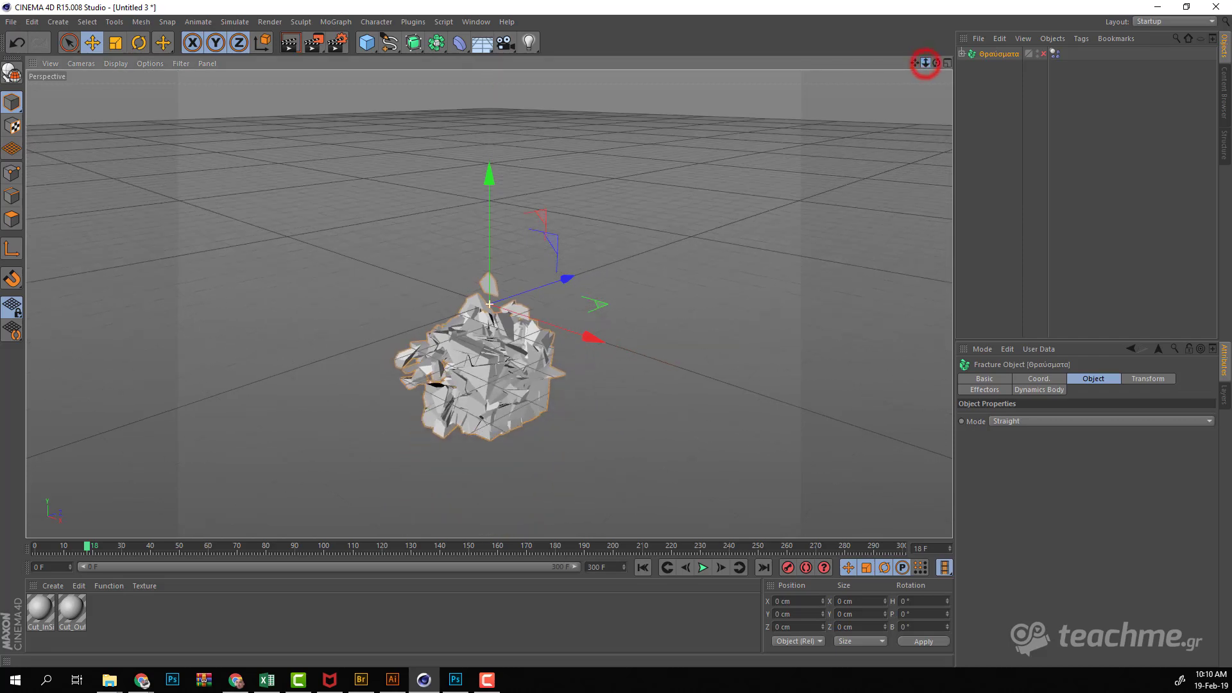
alt+drag(616, 365, 615, 333)
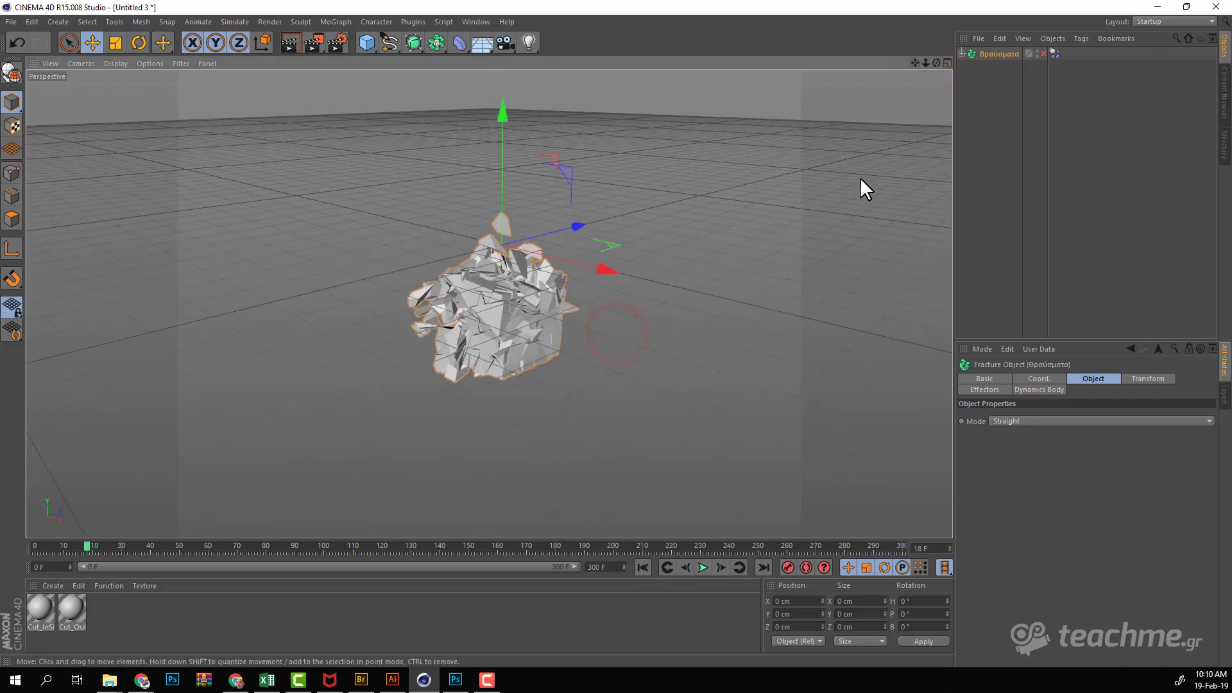
click(640, 566)
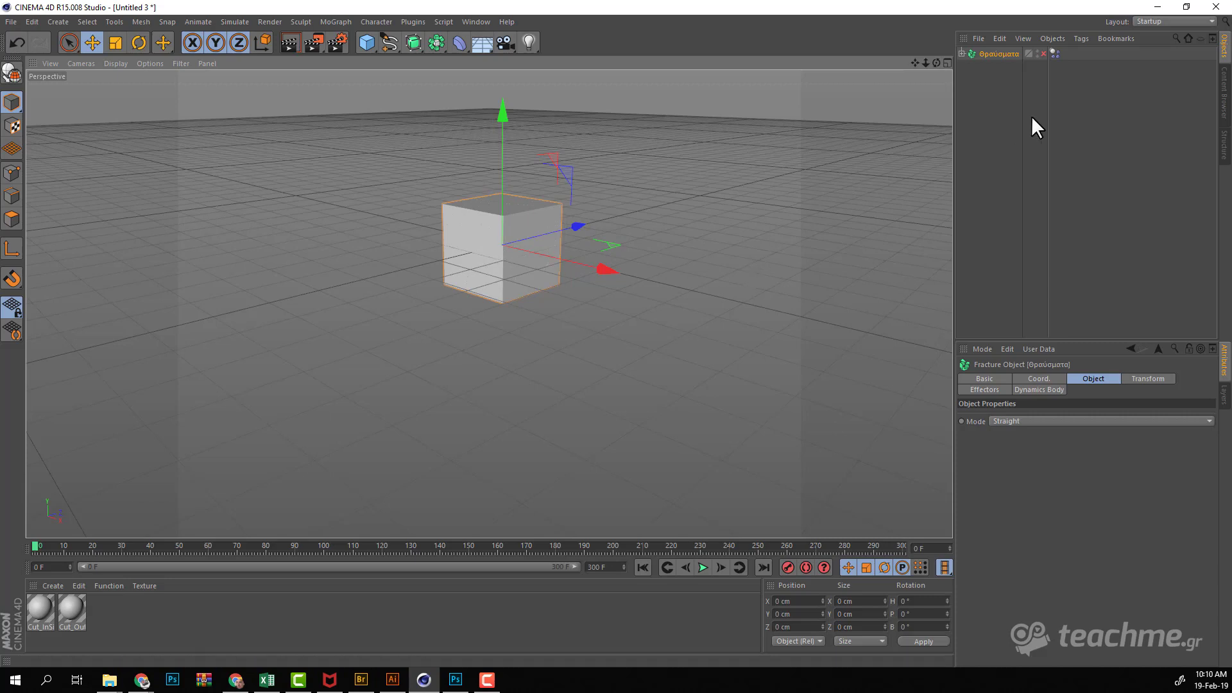
click(483, 44)
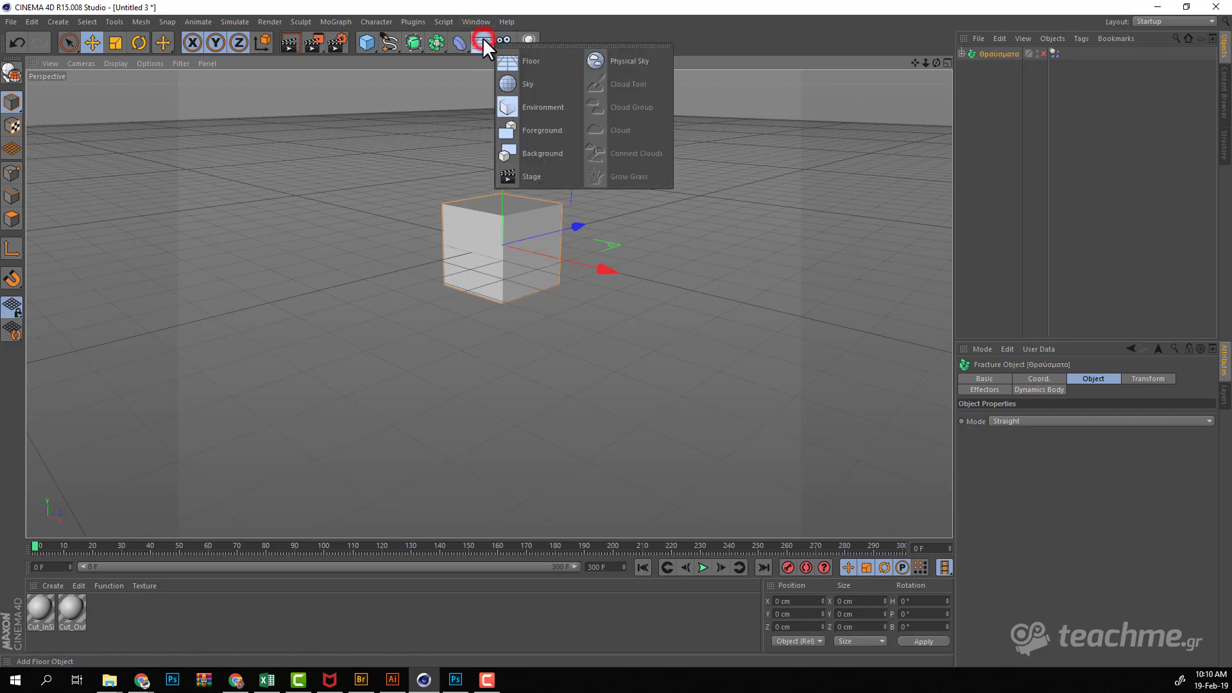
Step: Add a Floor to the scene, deleting the Sky that was added first
click(530, 71)
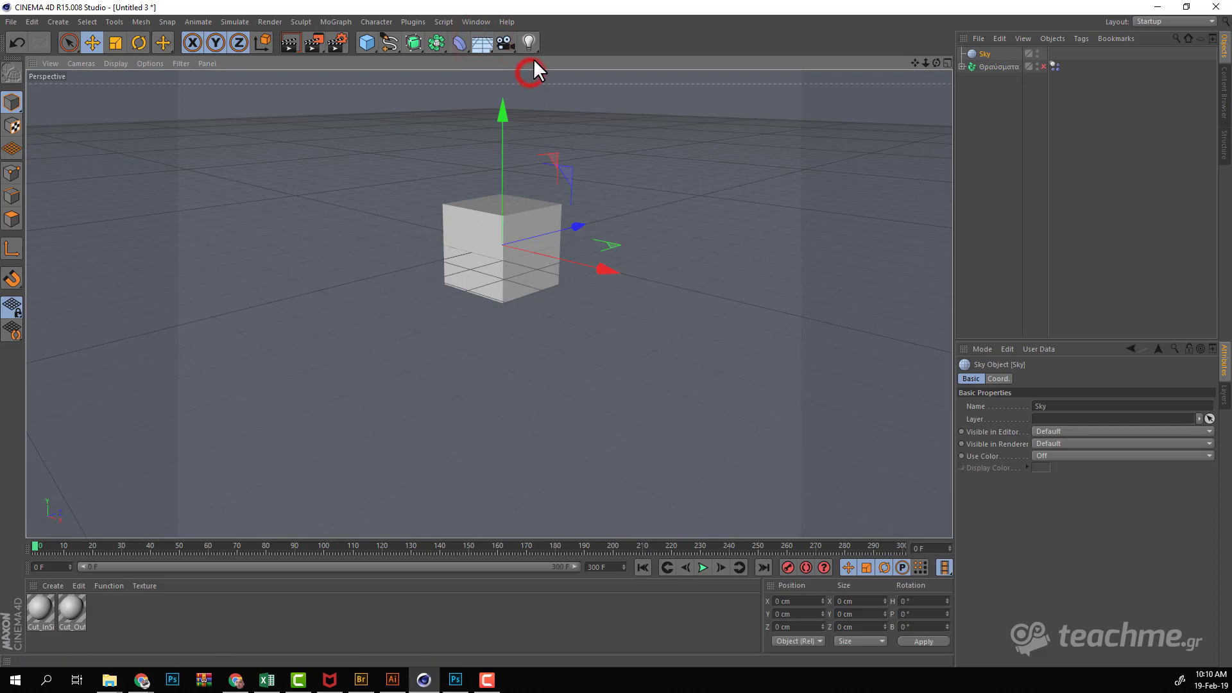
click(984, 56)
key(Delete)
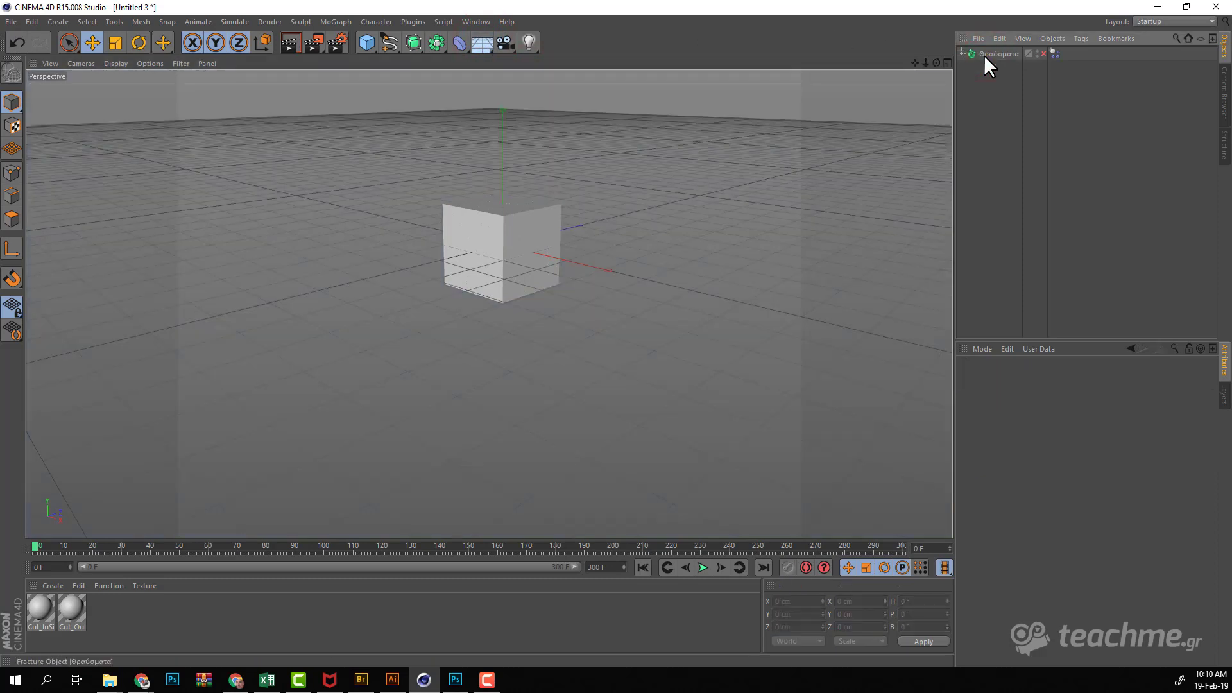
click(486, 41)
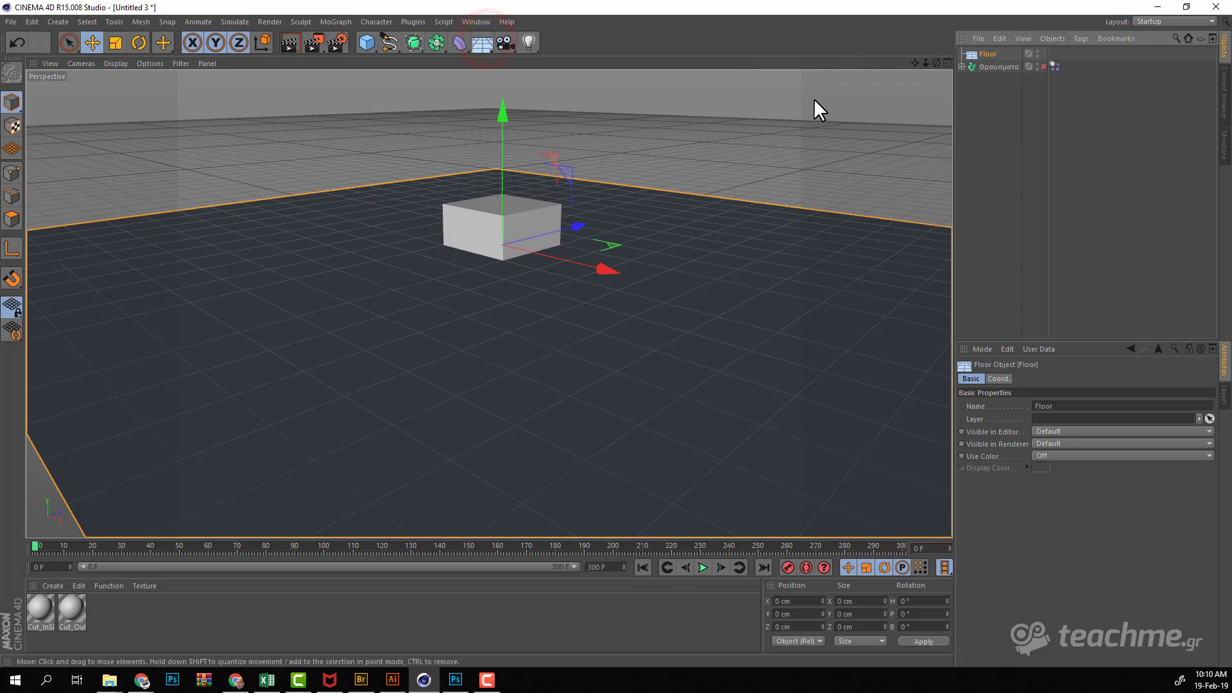
Step: Raise the fractured cube to Y 331.66 cm and test the drop playback
click(995, 67)
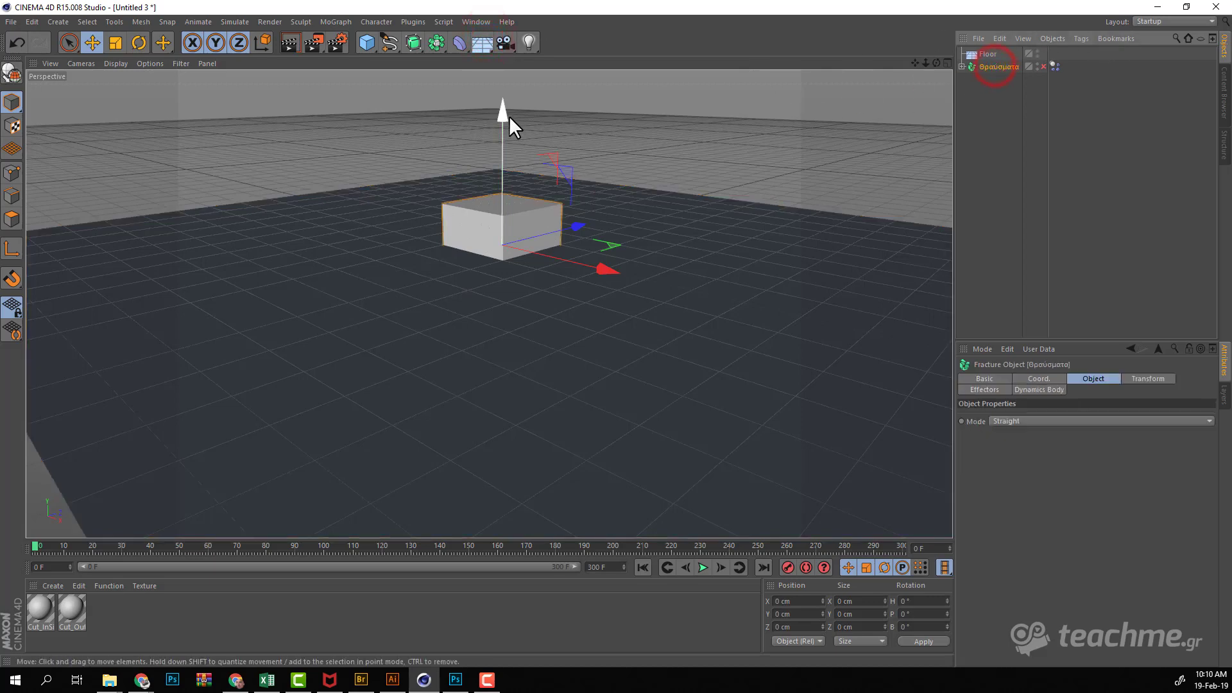
drag(503, 115, 503, 7)
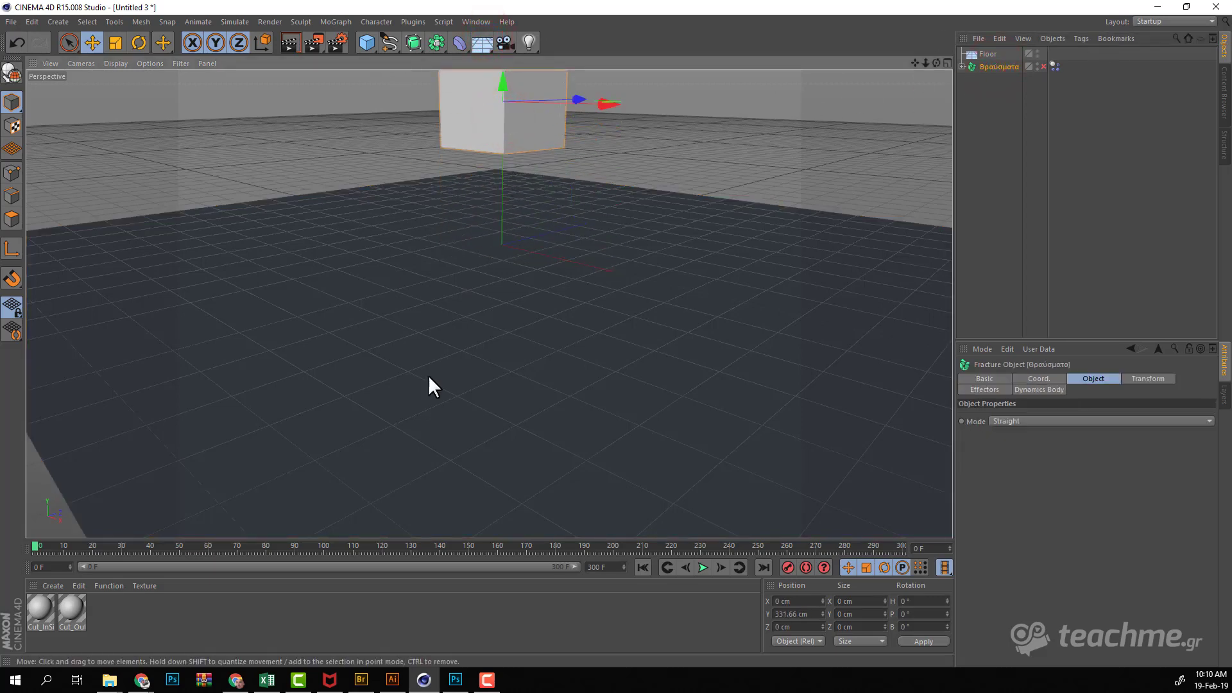
click(703, 568)
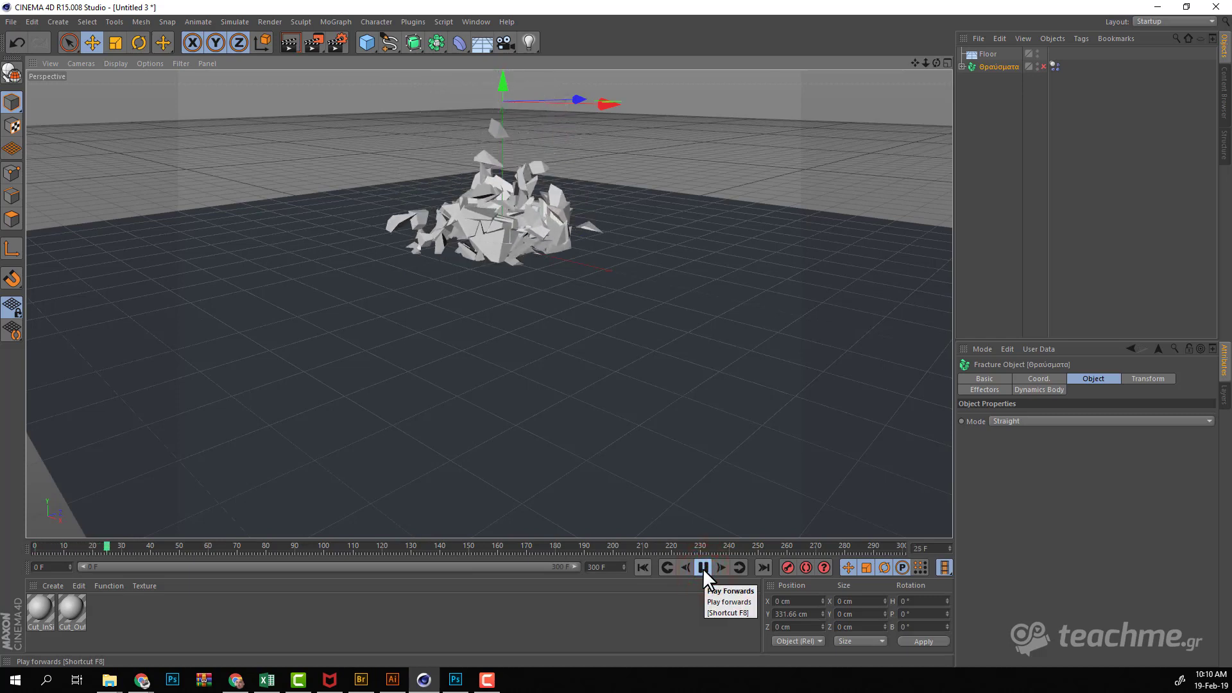
click(702, 568)
click(641, 568)
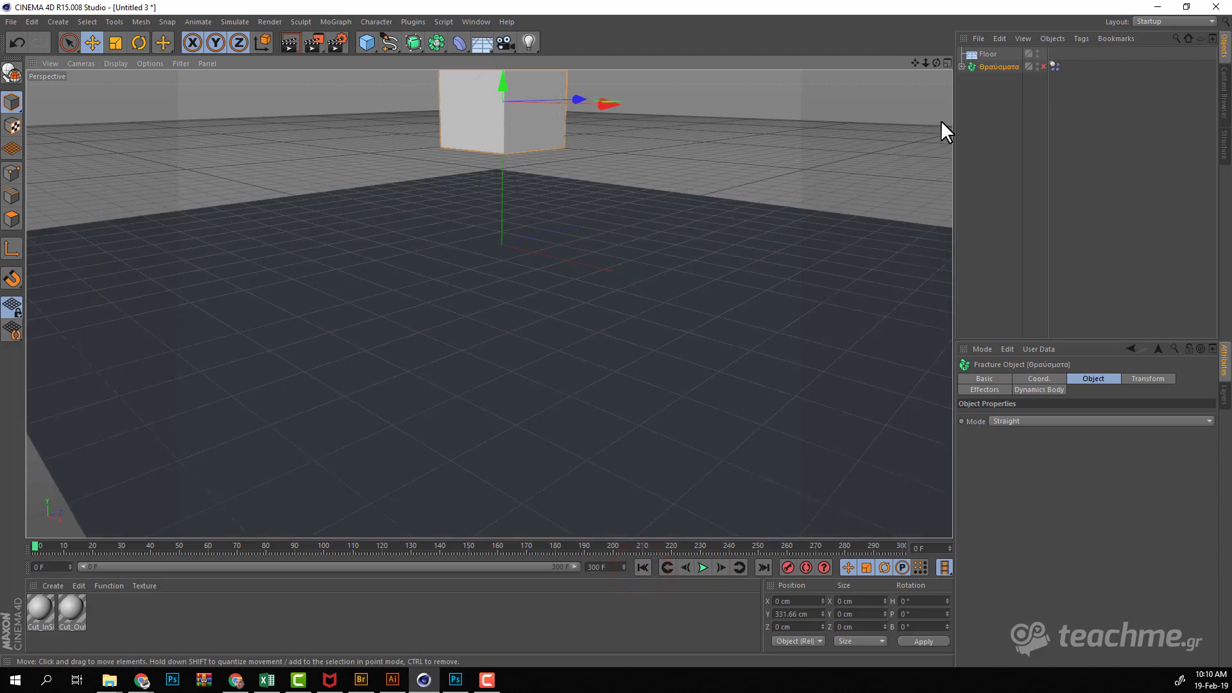
Step: Move Floor below the fracture object, give it a Rigid Body tag, and play the collision
click(990, 53)
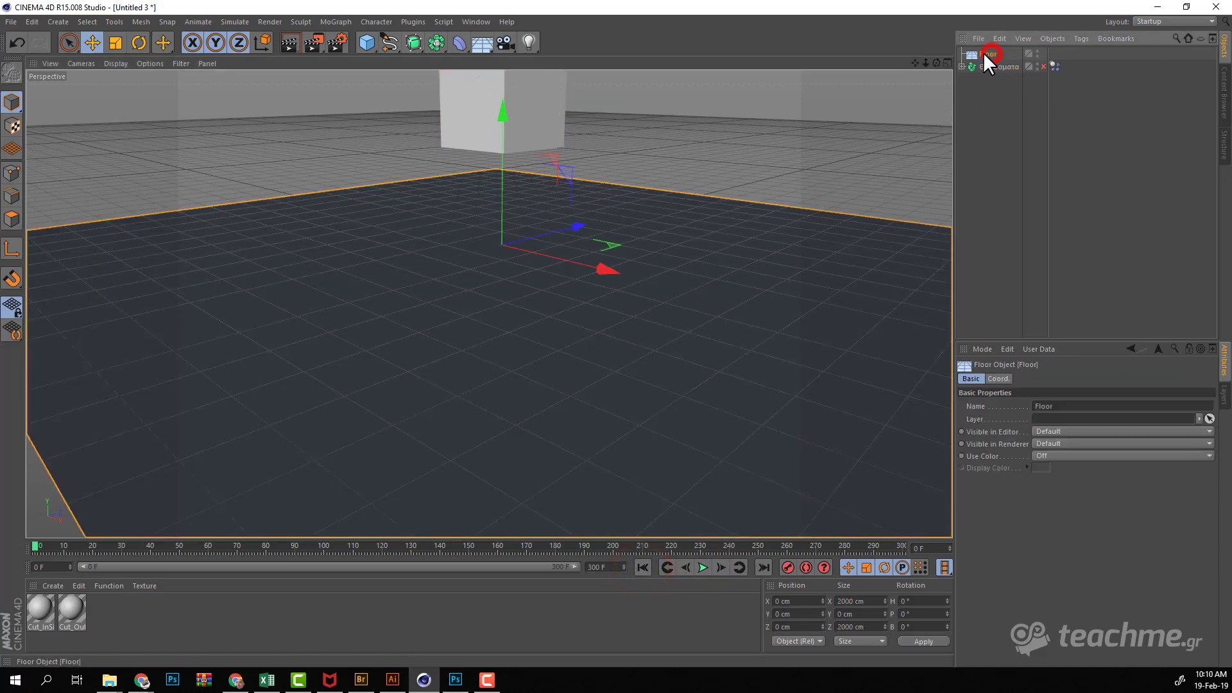
drag(984, 54, 989, 68)
right_click(984, 63)
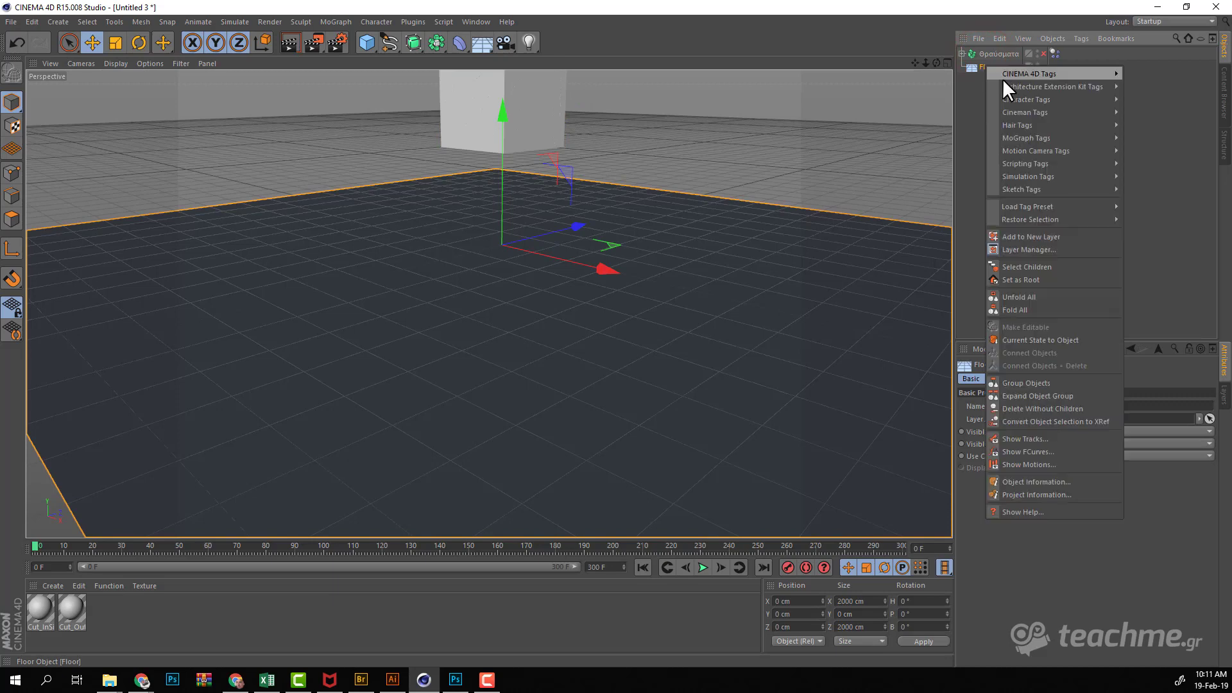
mouse_move(1027, 176)
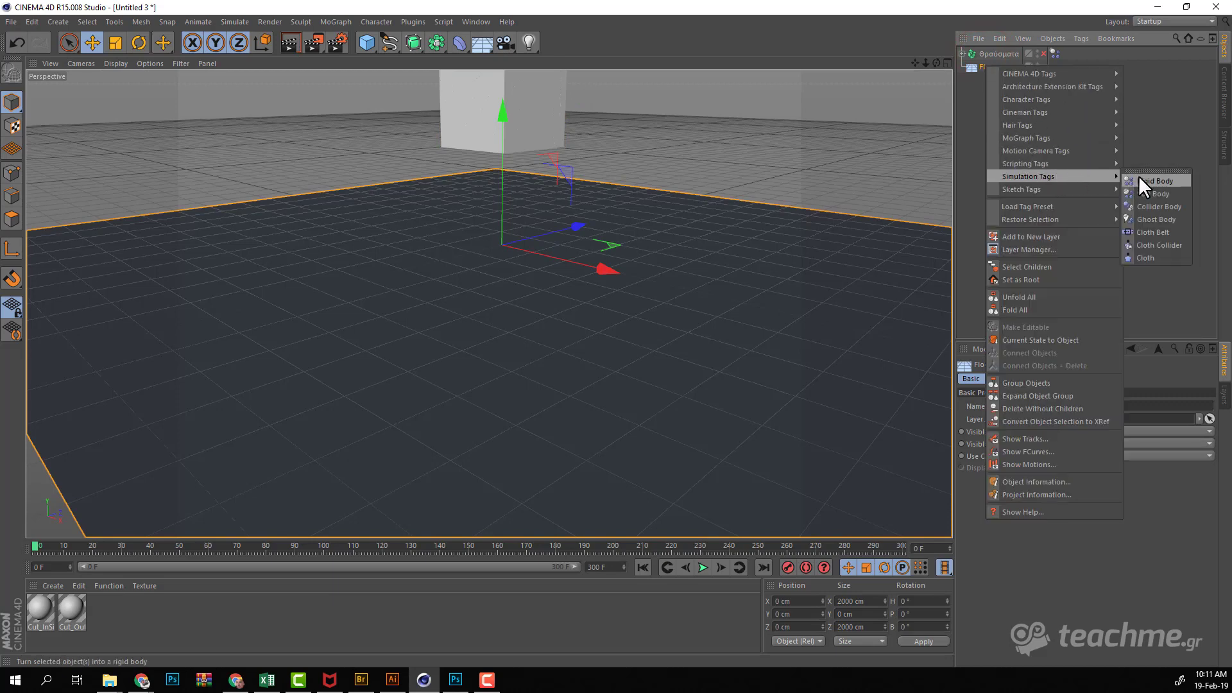
click(1138, 175)
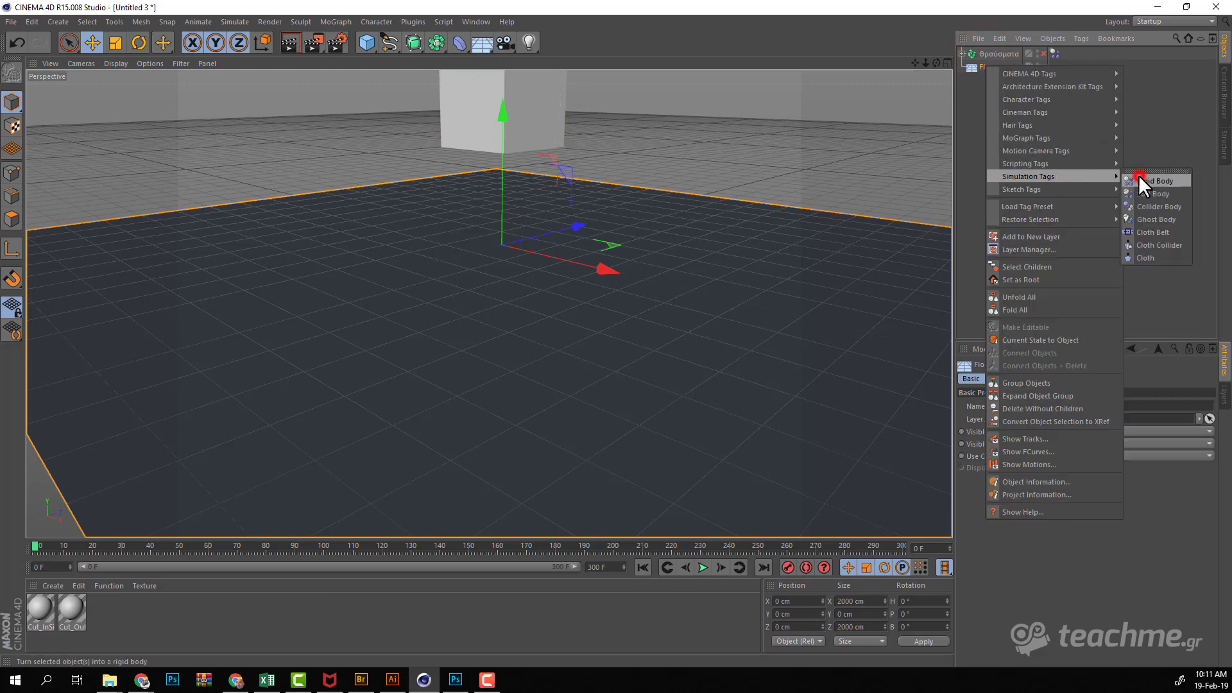
click(703, 567)
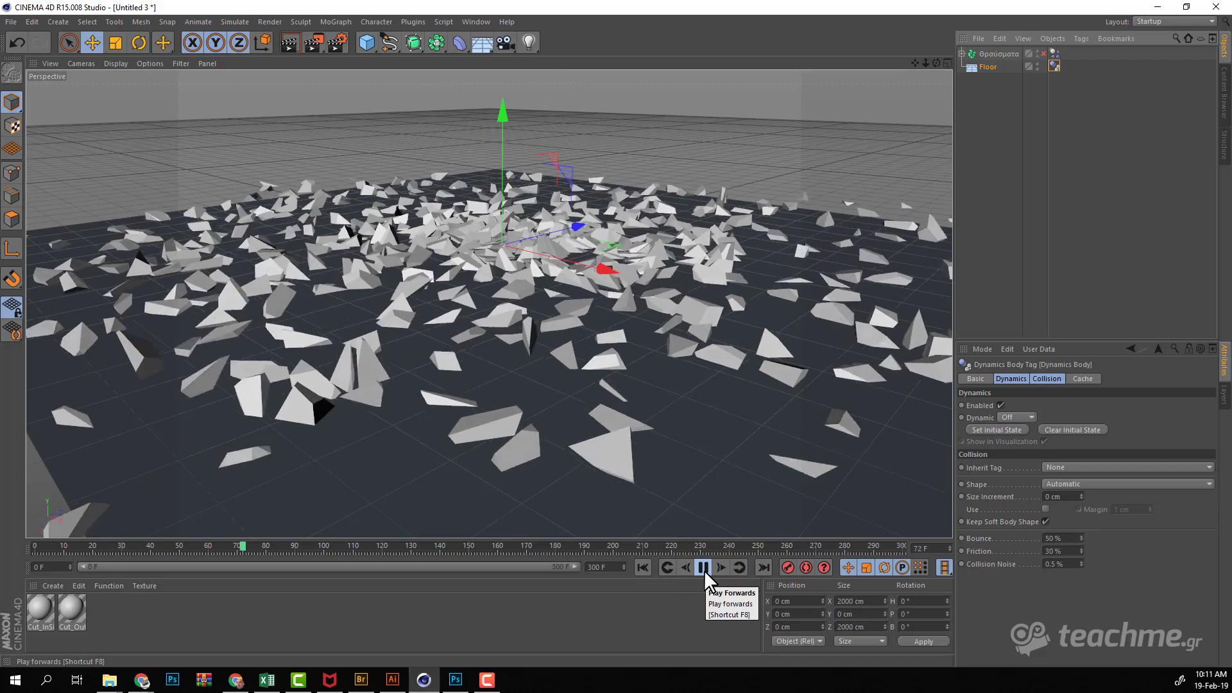
Step: Stop at frame 99, orbit around the scattered shards, then rewind to frame 0
click(703, 569)
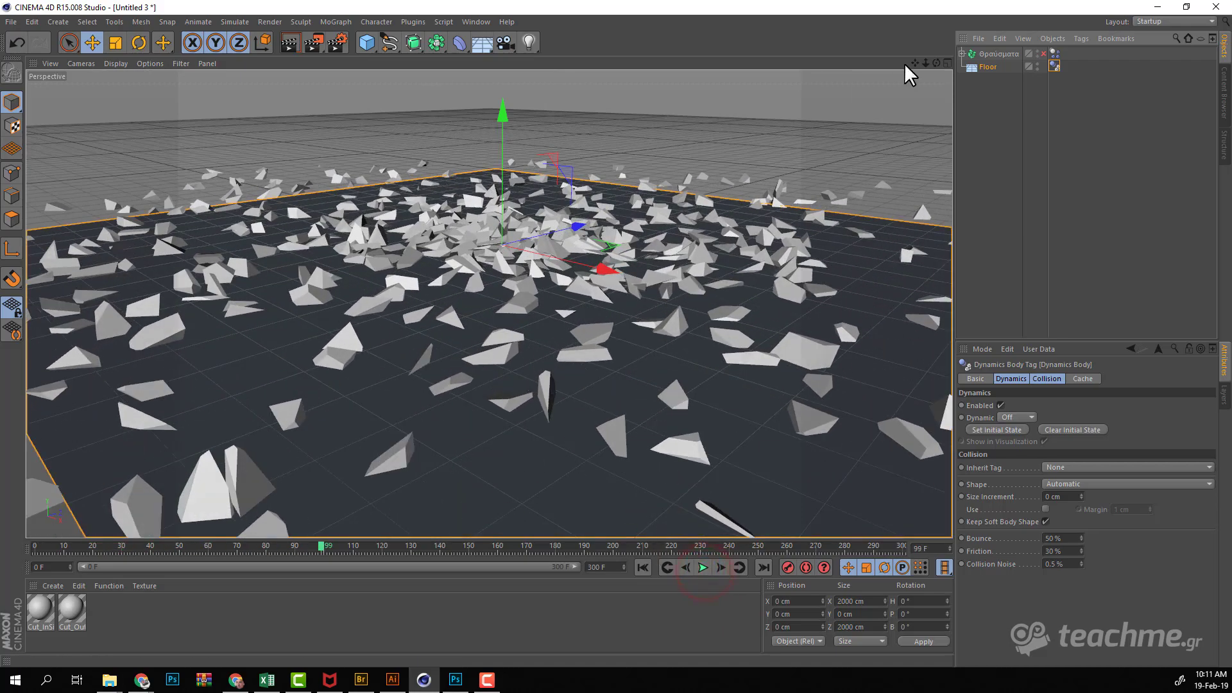
drag(935, 62, 613, 333)
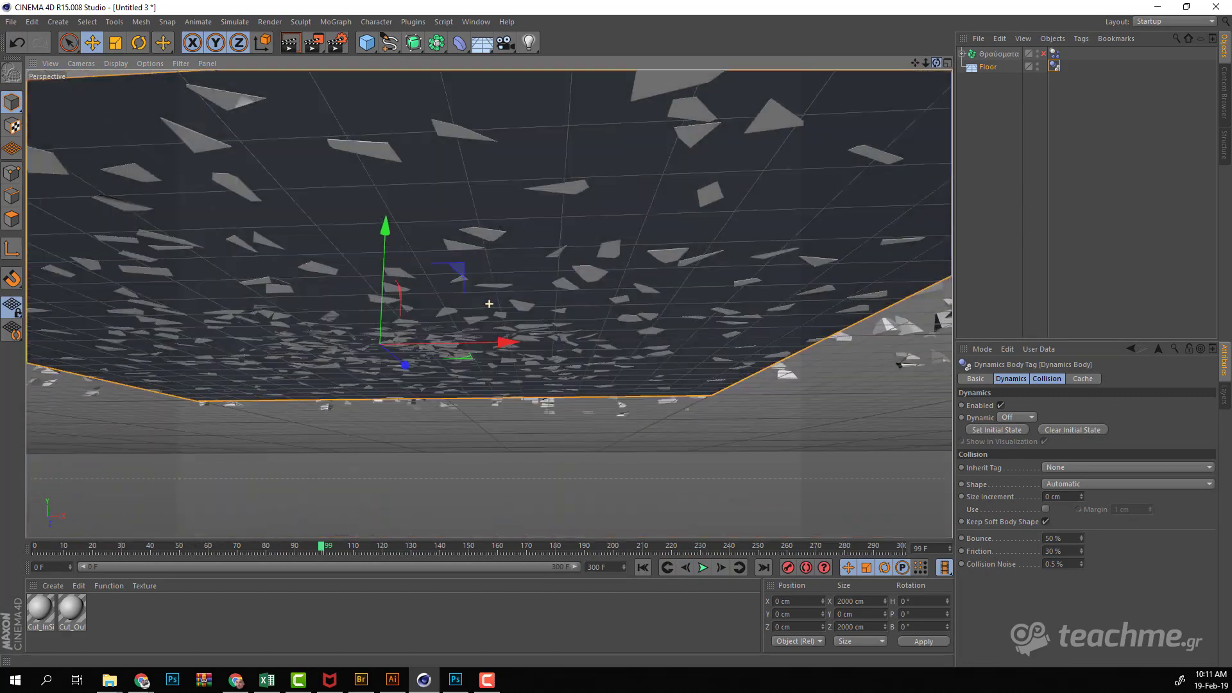
drag(612, 334, 613, 269)
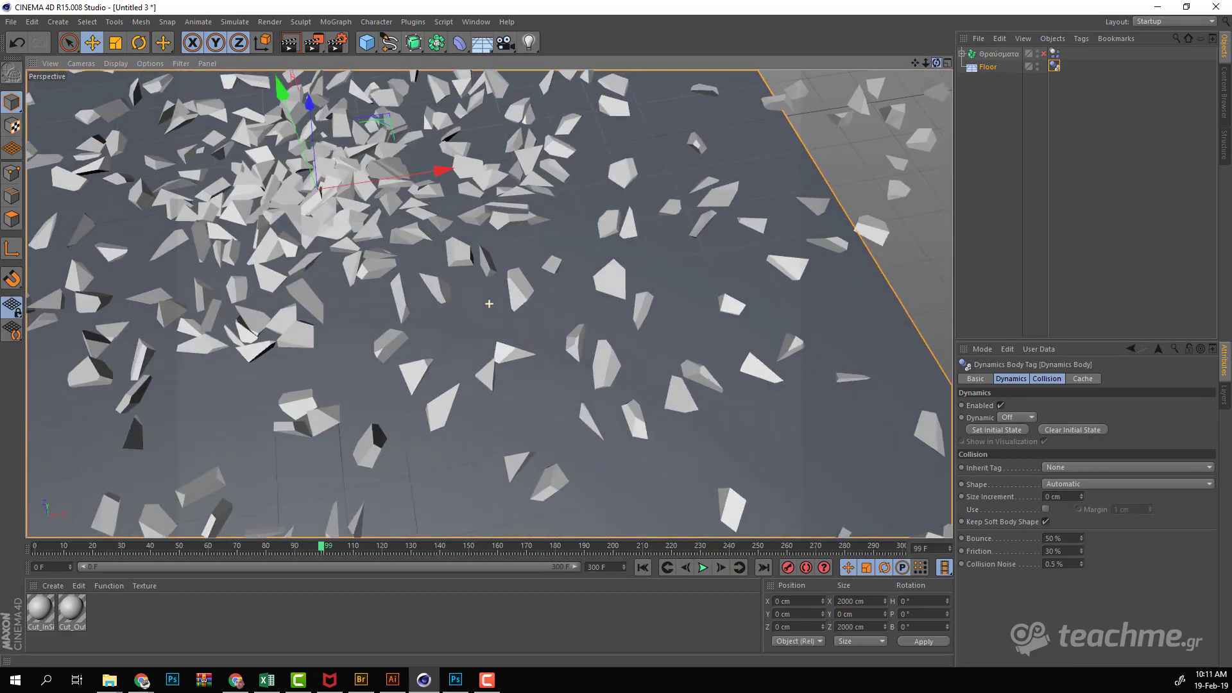
mouse_move(489, 303)
mouse_down()
mouse_move(924, 62)
mouse_move(833, 330)
mouse_move(854, 326)
mouse_up()
mouse_move(910, 60)
mouse_down()
mouse_move(936, 63)
mouse_move(916, 84)
mouse_up()
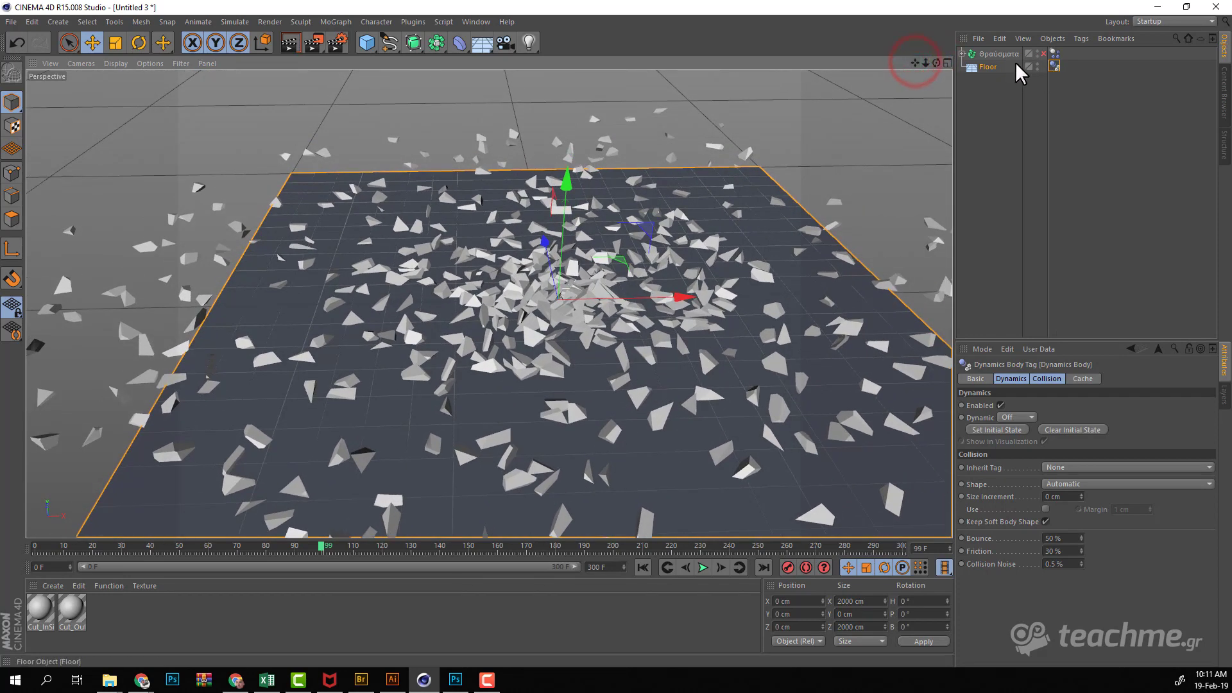
click(992, 52)
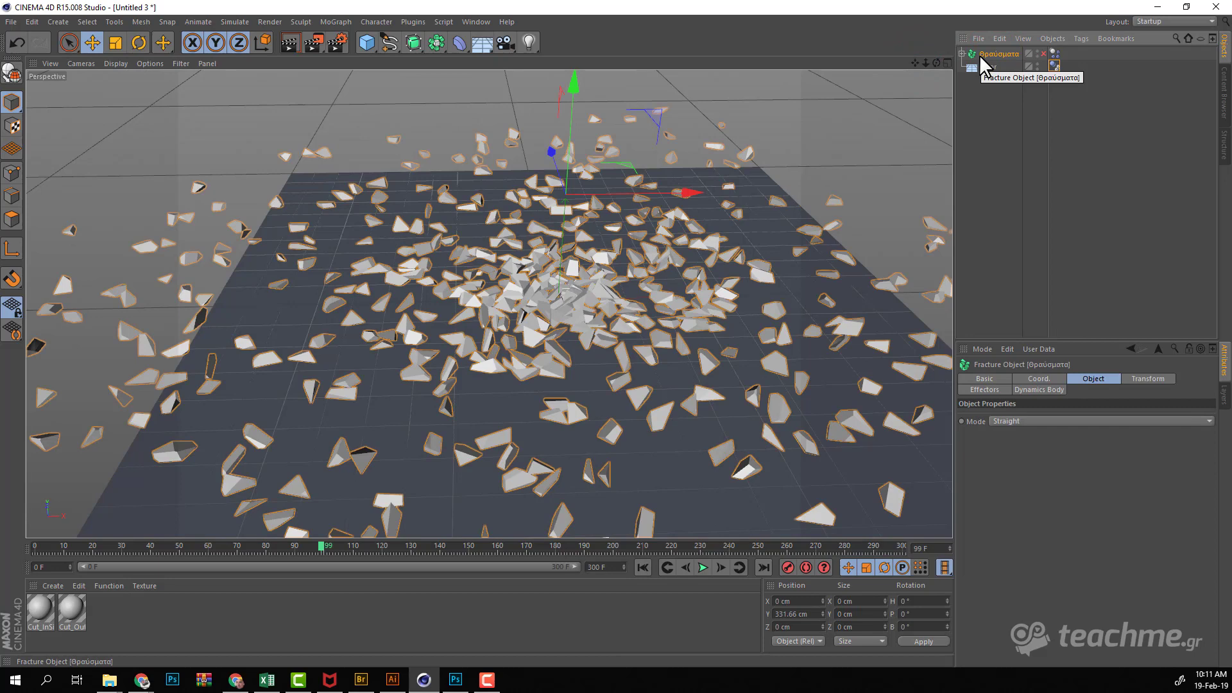
click(643, 567)
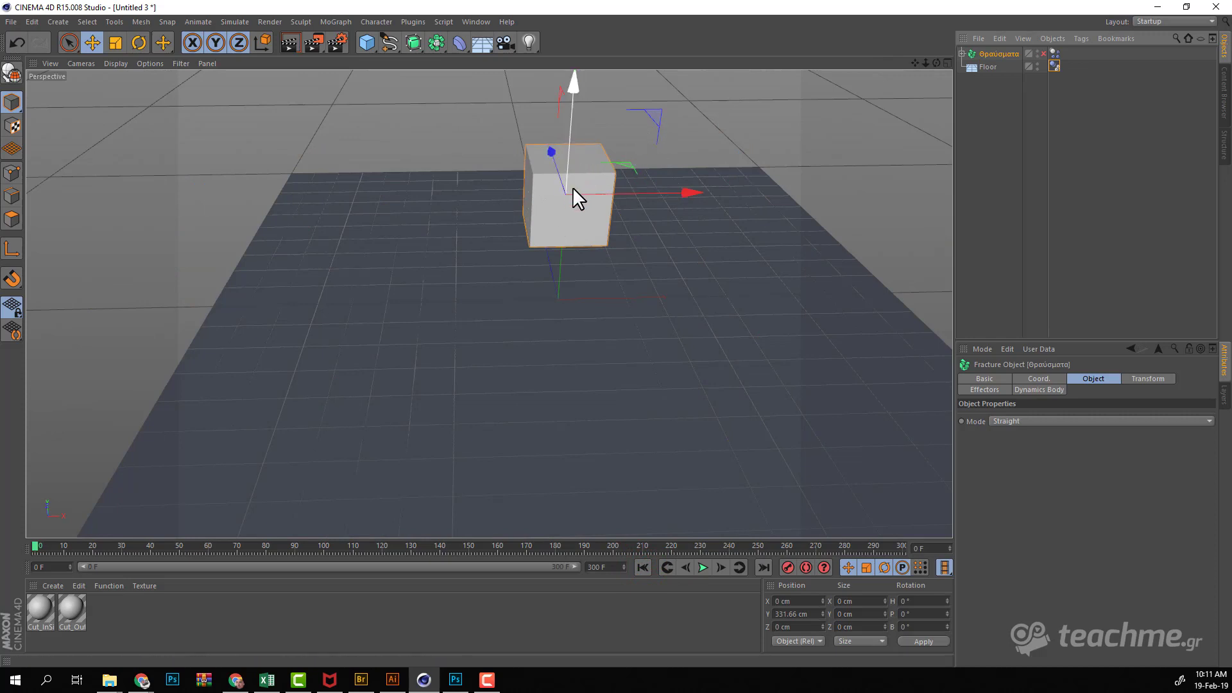
Step: Raise the fractured cube to Y 582.916 cm
drag(925, 62, 615, 330)
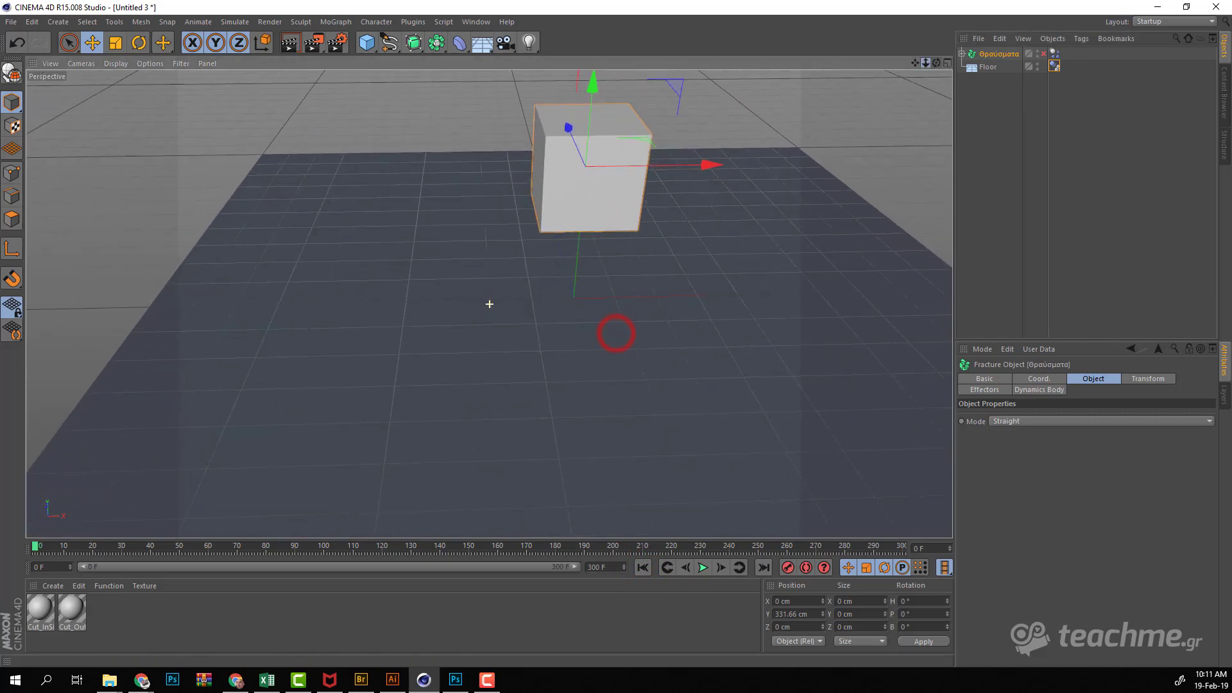
drag(936, 62, 841, 63)
drag(599, 86, 599, 84)
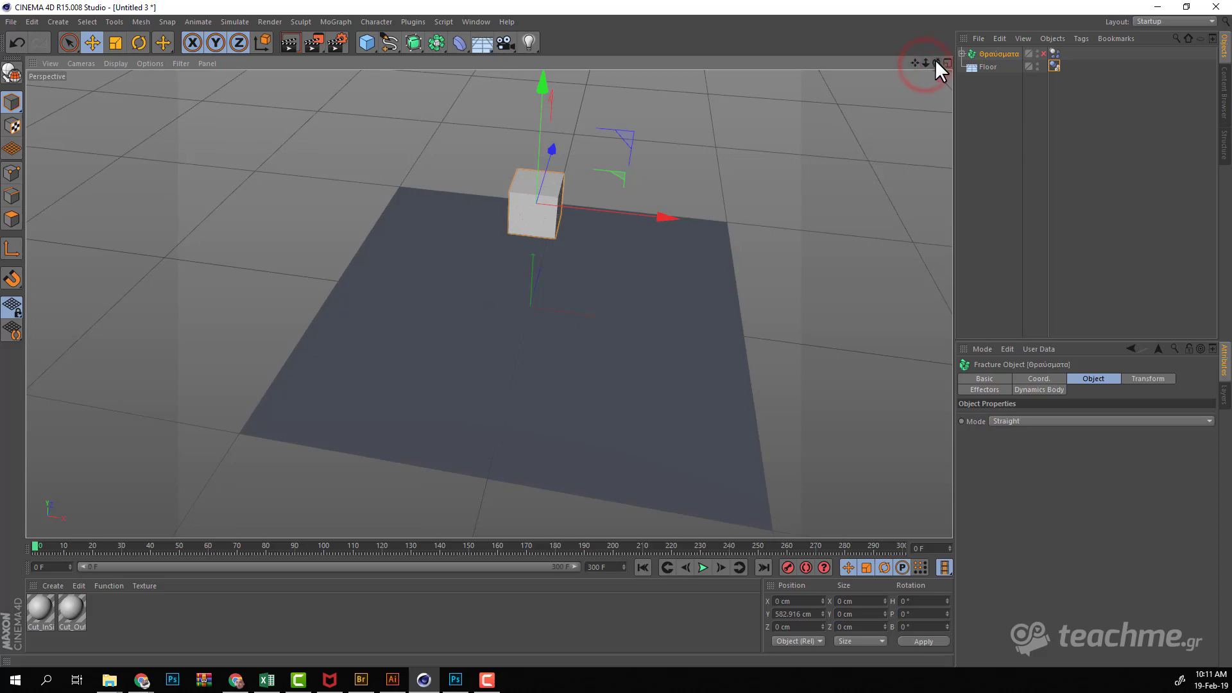
drag(924, 63, 616, 333)
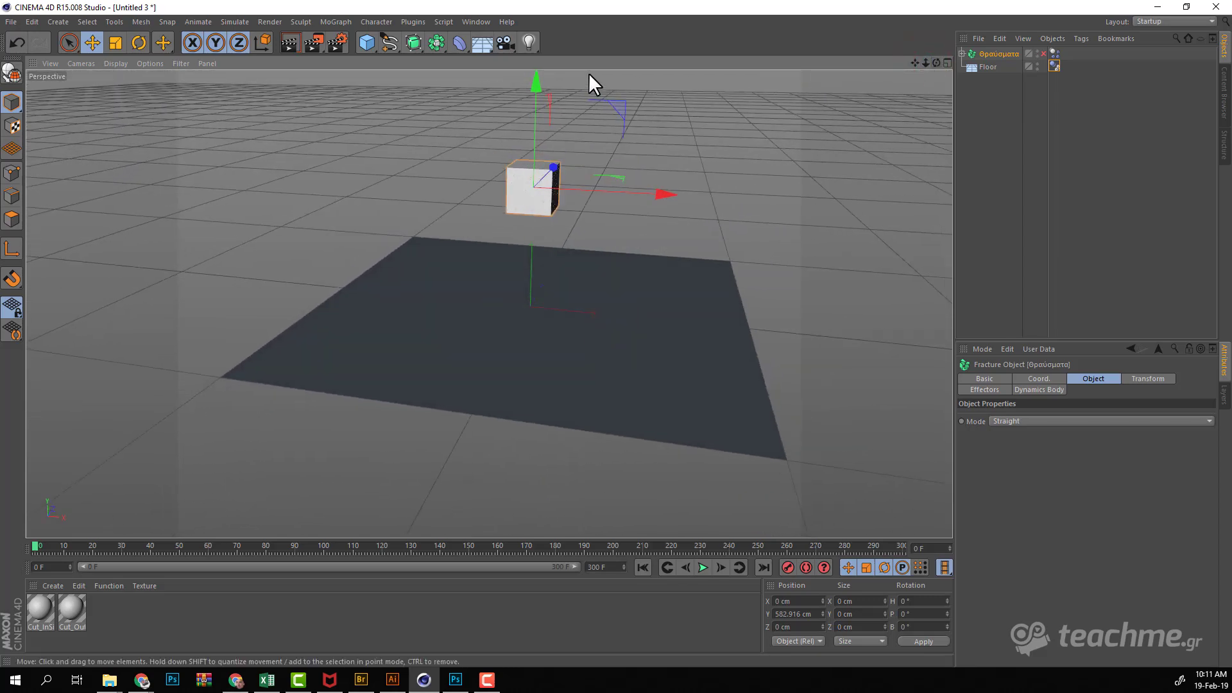
Step: Add an 86 cm-radius Sphere at about Y 581 cm and test the impact playback
click(366, 42)
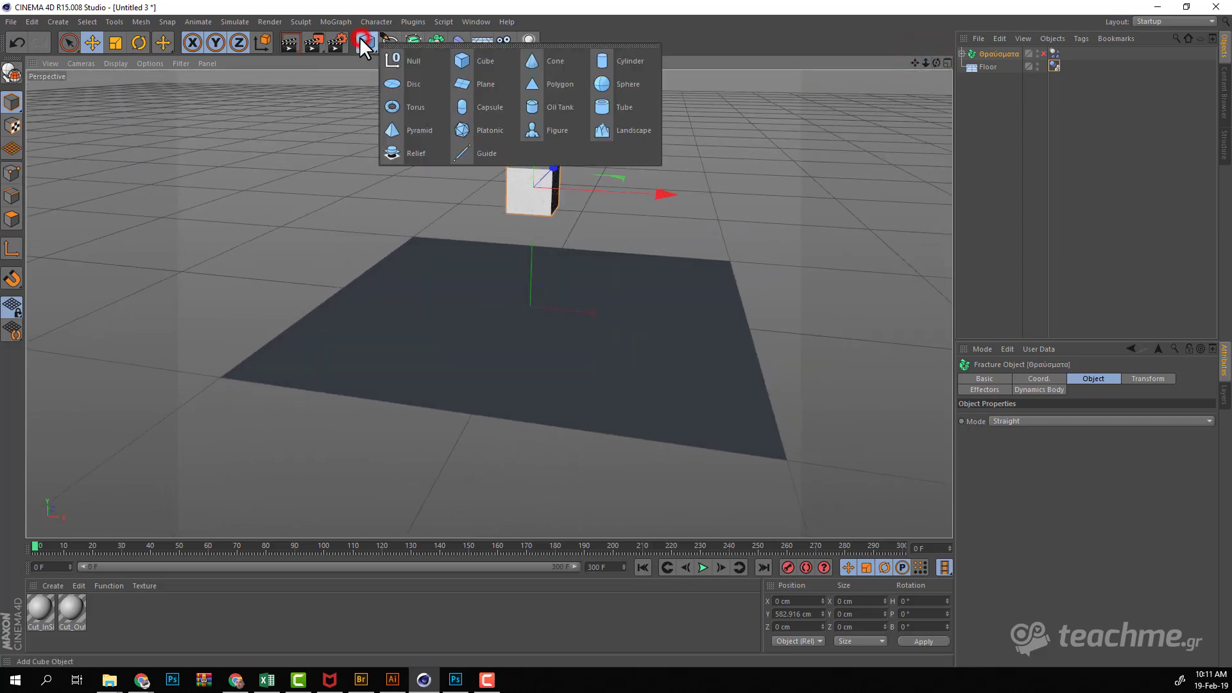
click(597, 74)
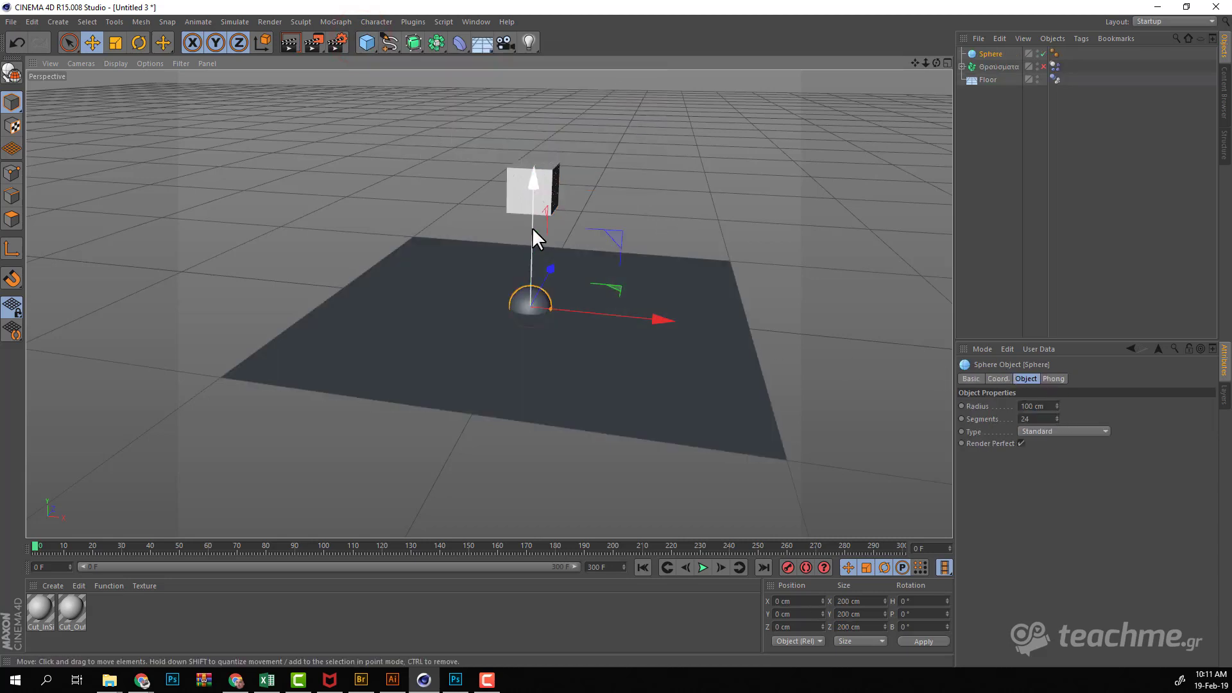
drag(533, 227, 538, 102)
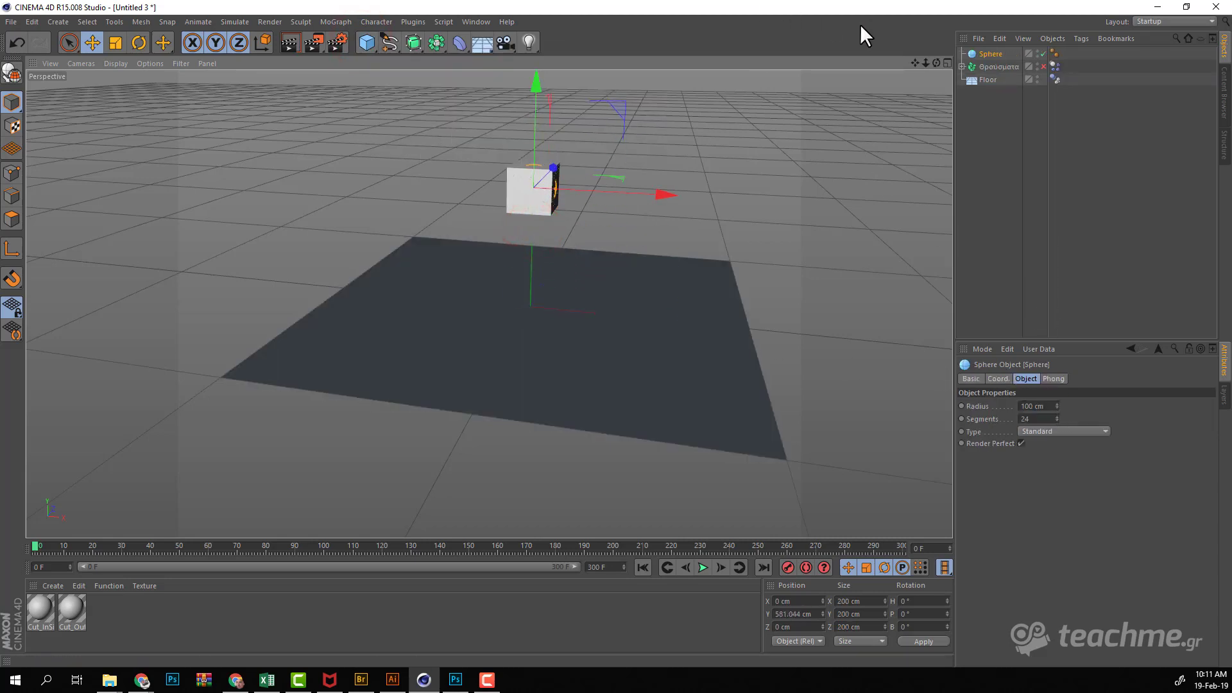
drag(936, 62, 1114, 370)
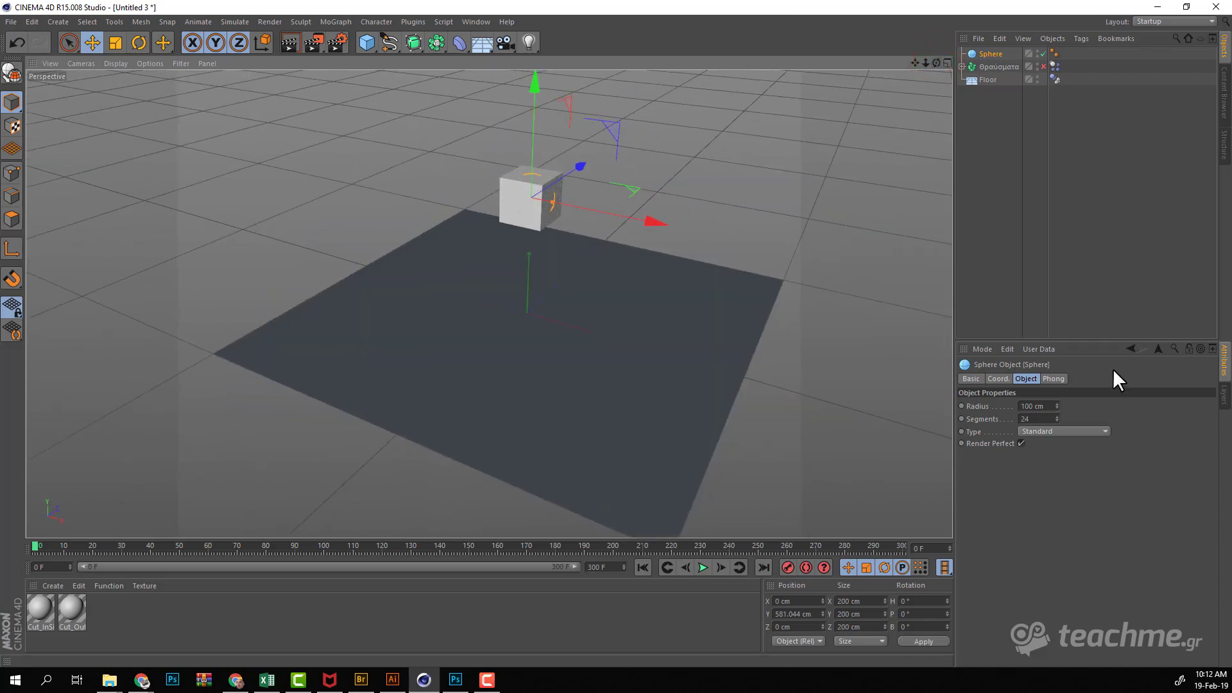
drag(1056, 404, 1056, 414)
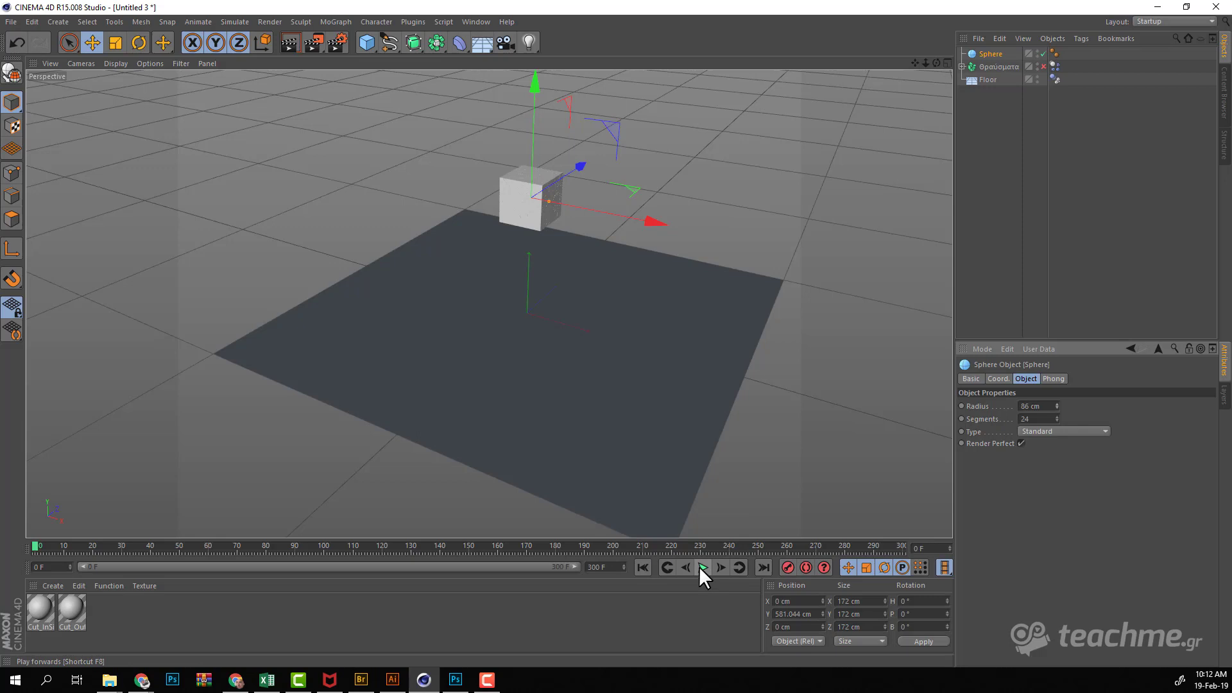
click(699, 567)
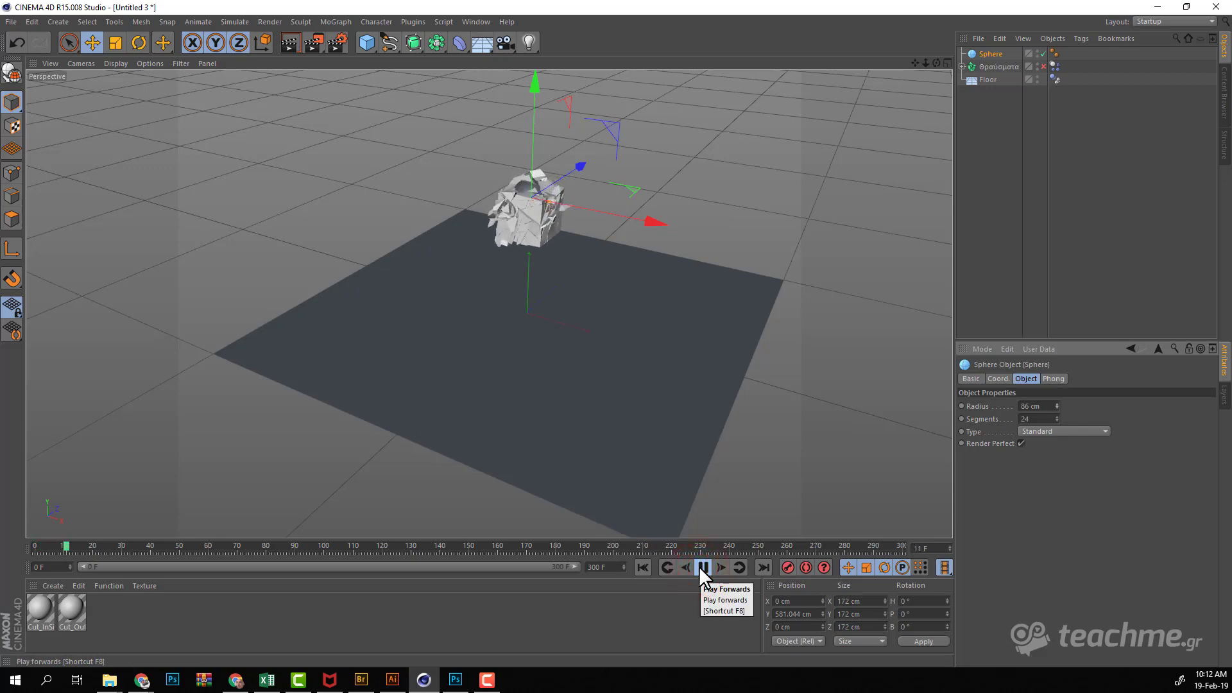
click(702, 566)
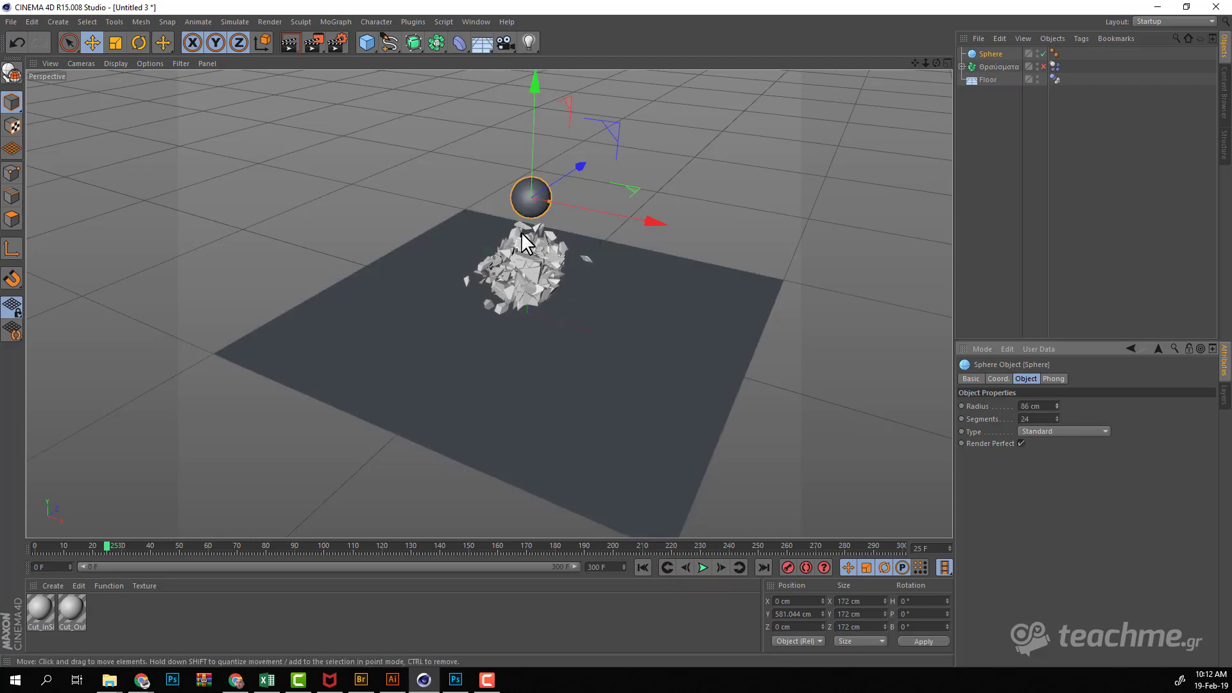
click(643, 567)
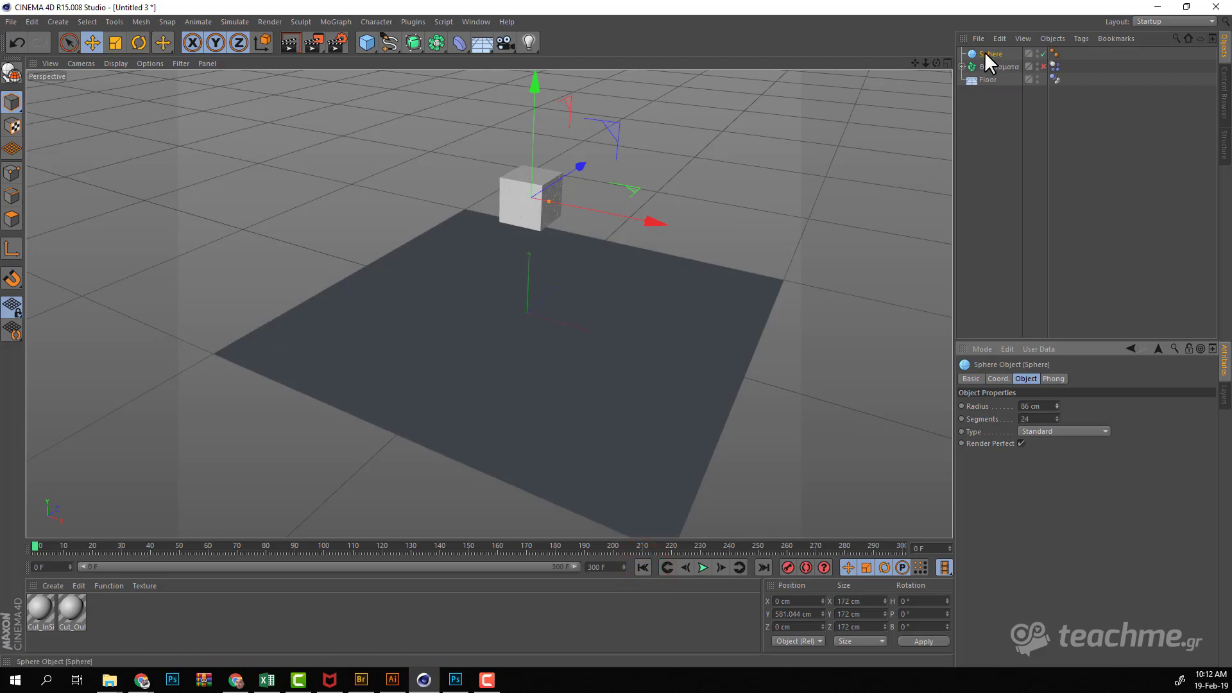
Step: Give the Sphere a rigid-body Dynamics Body tag
click(986, 53)
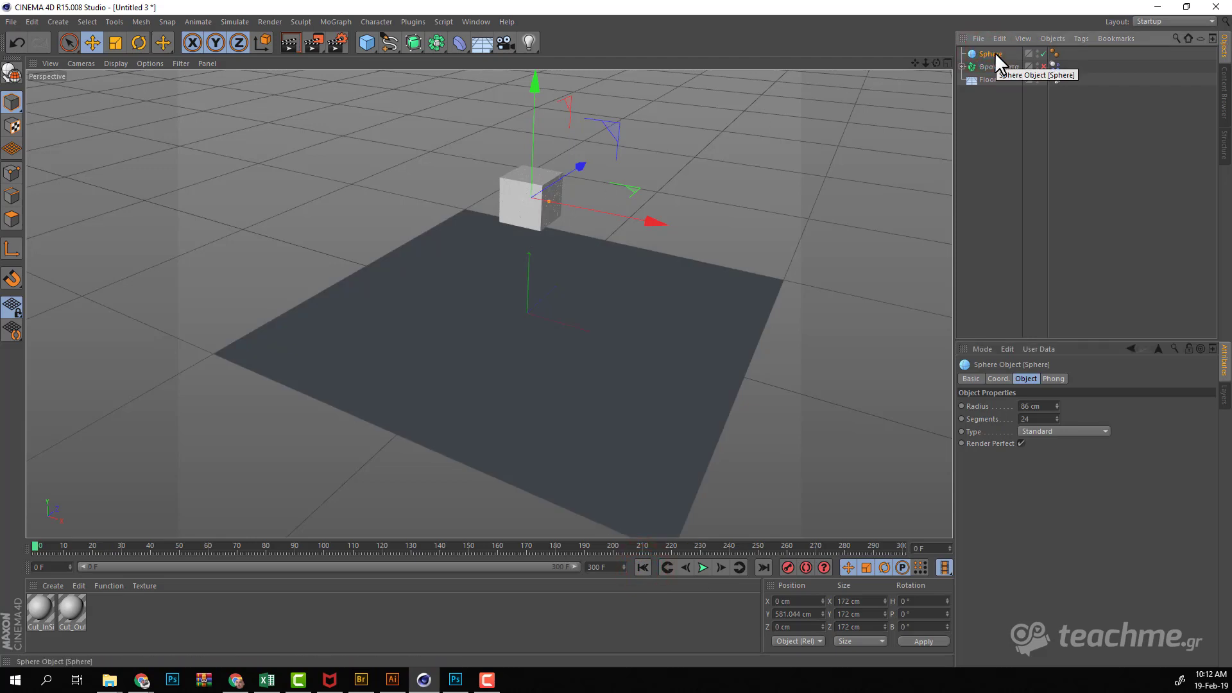
right_click(994, 52)
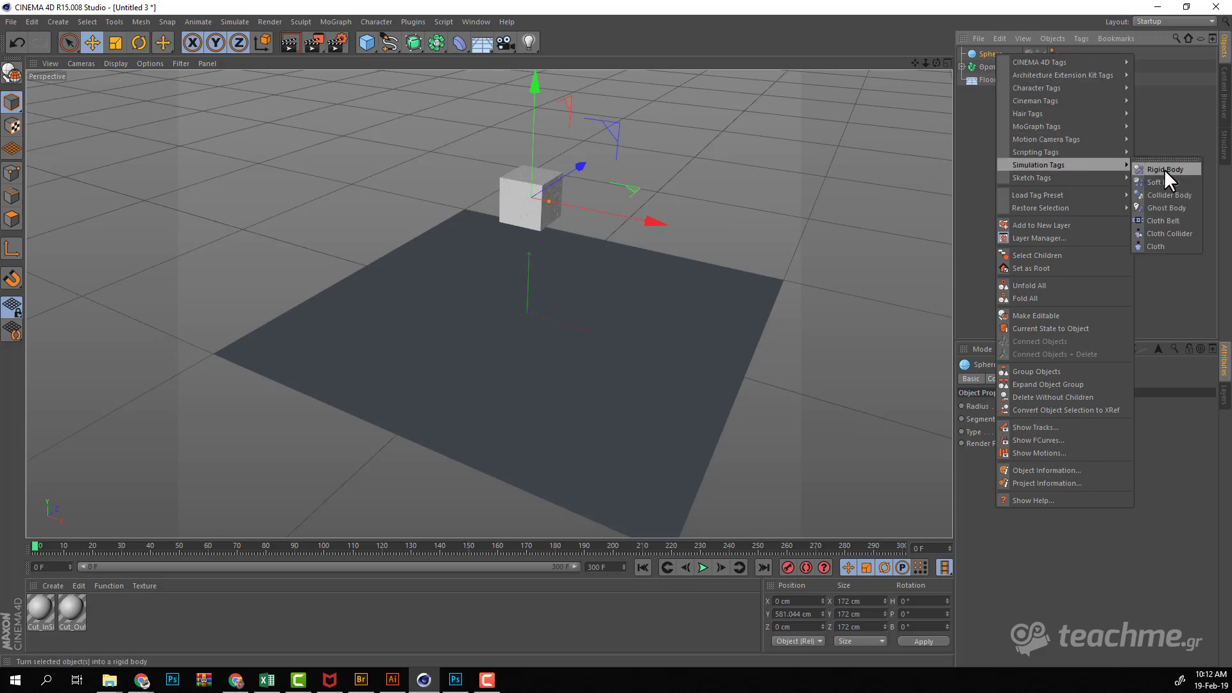
click(1163, 168)
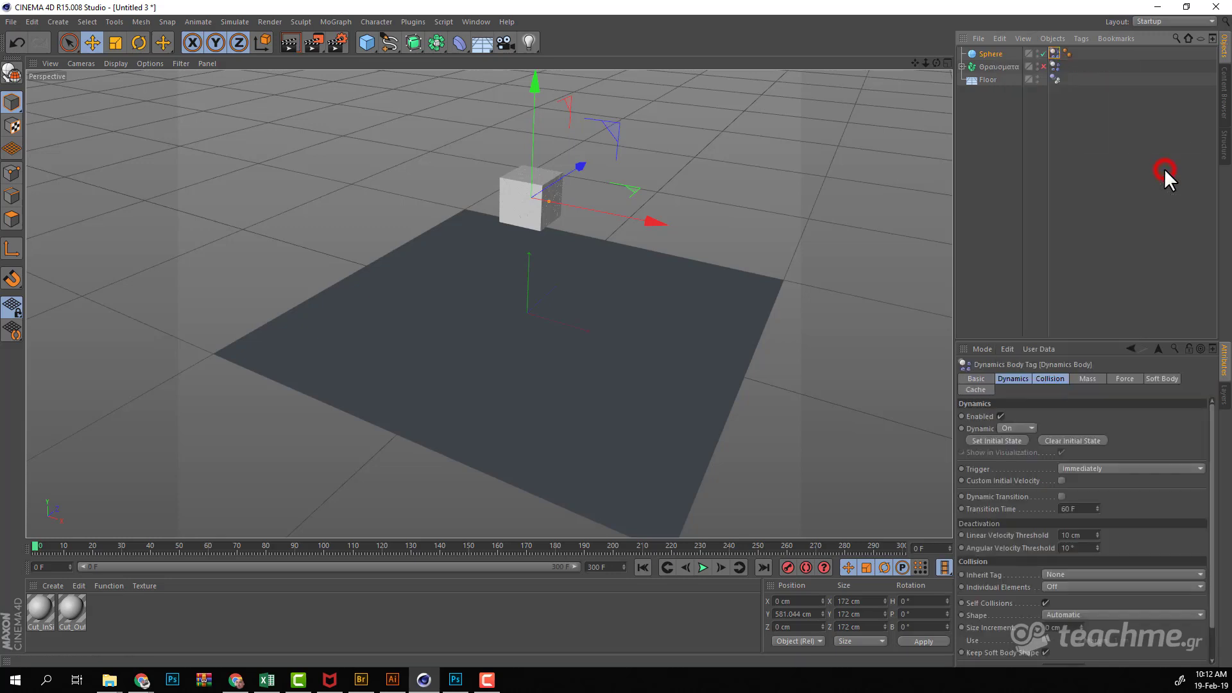
Step: Play the shatter, pause at frame 23, and orbit down to a floor-level view
click(701, 566)
click(702, 565)
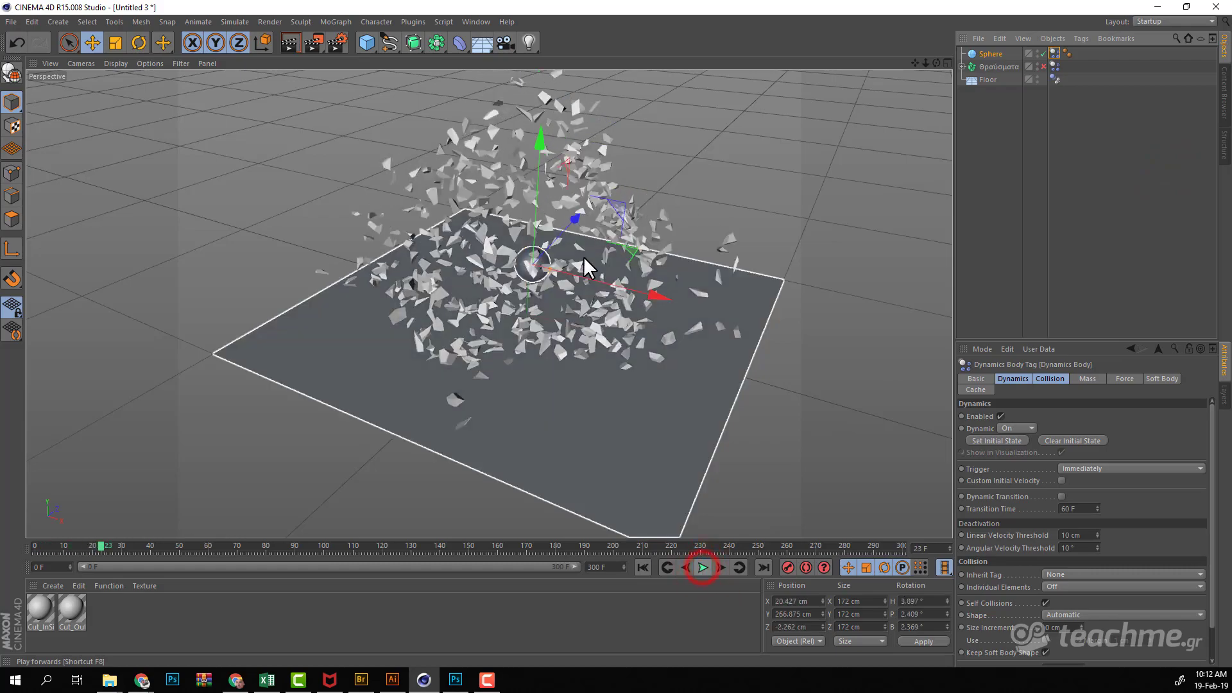
mouse_move(936, 62)
mouse_down()
mouse_move(936, 89)
mouse_move(935, 64)
mouse_up()
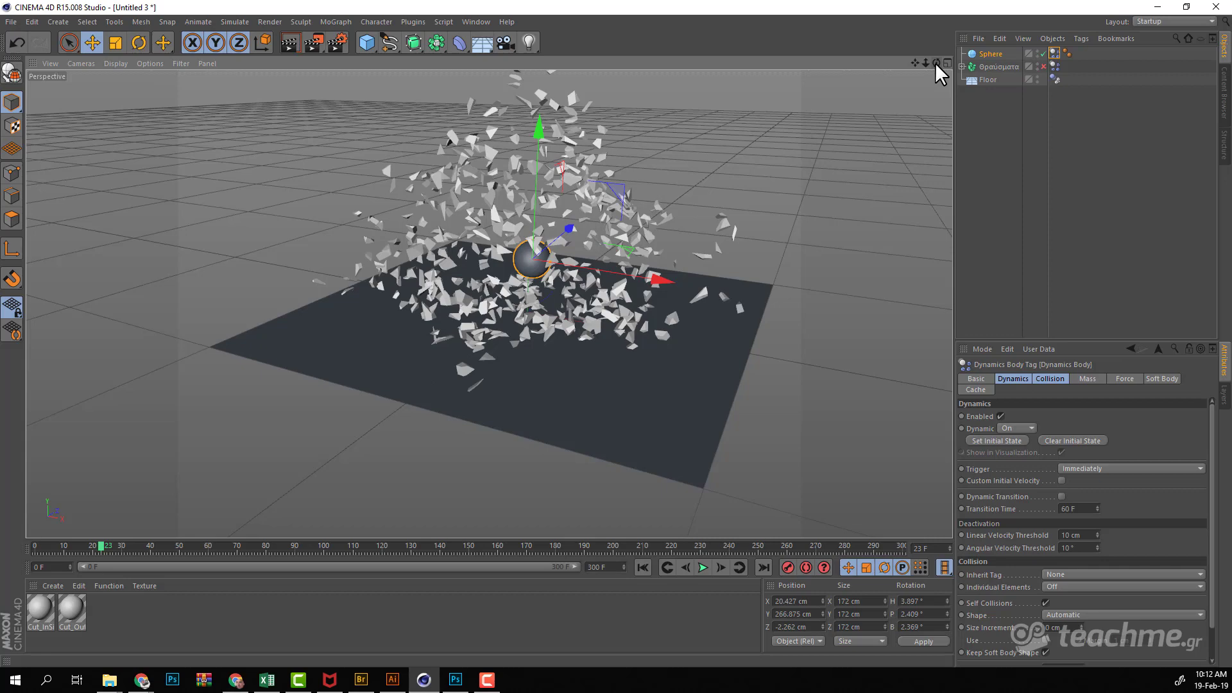
mouse_move(925, 63)
mouse_down()
mouse_move(925, 83)
mouse_move(943, 84)
mouse_up()
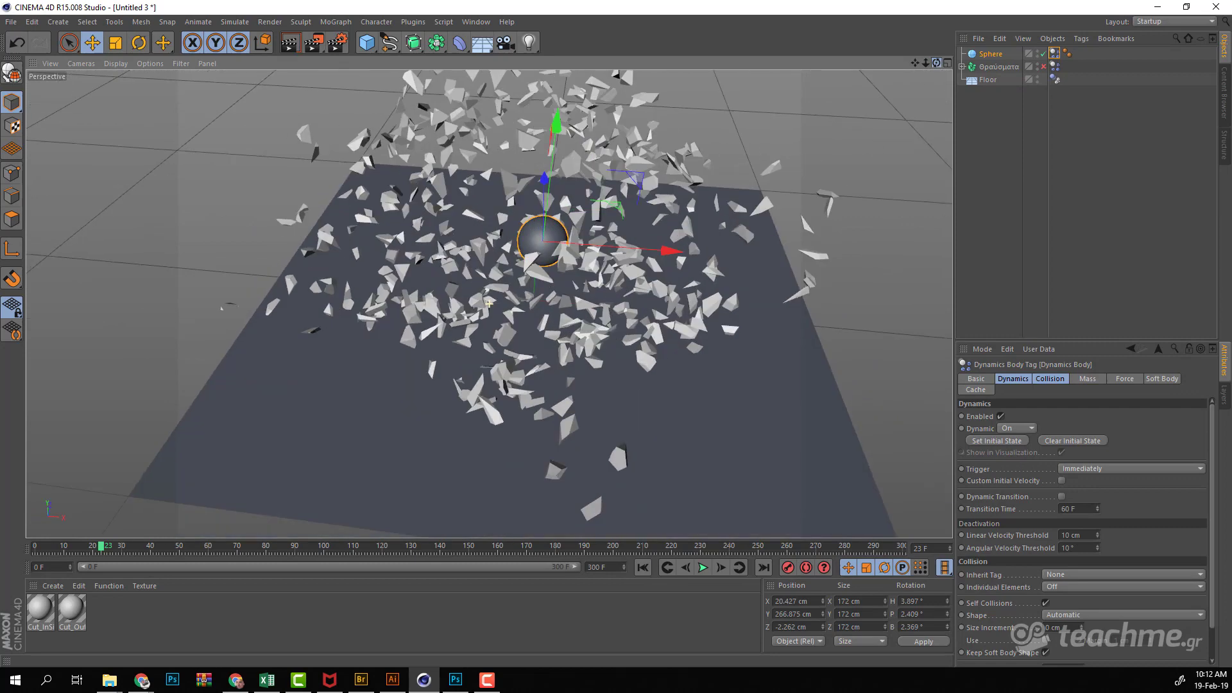
Step: Create a MoGraph Cloner and place the Sphere inside it
click(994, 54)
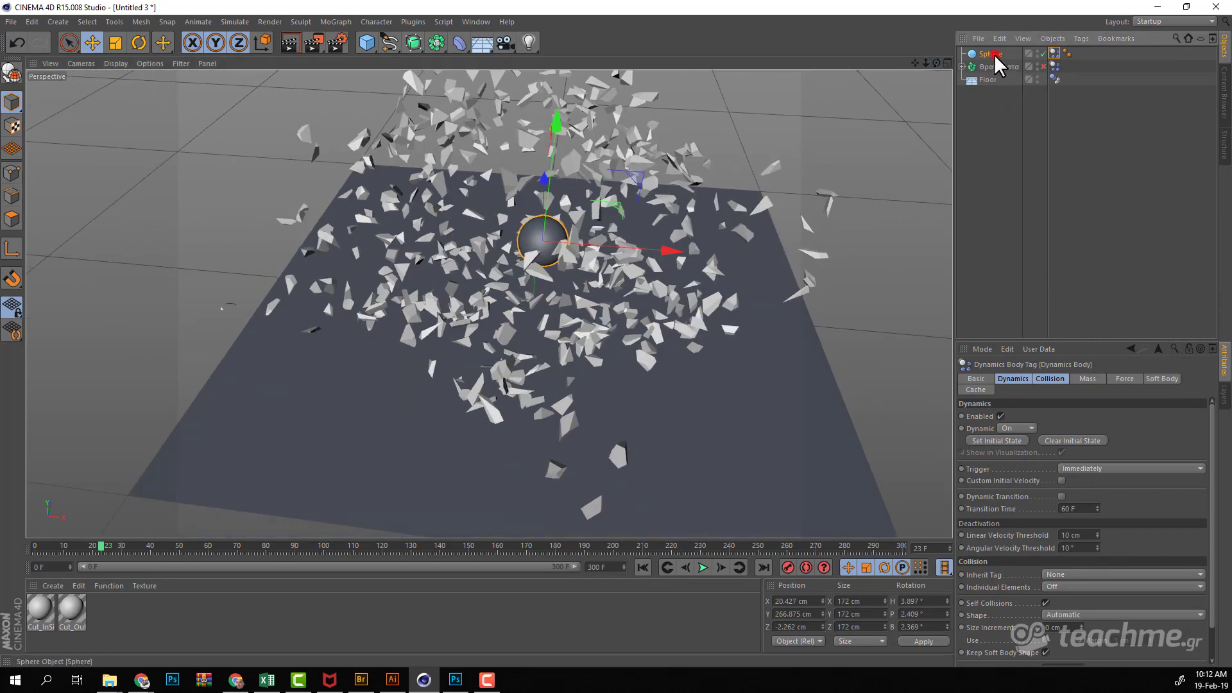
click(416, 40)
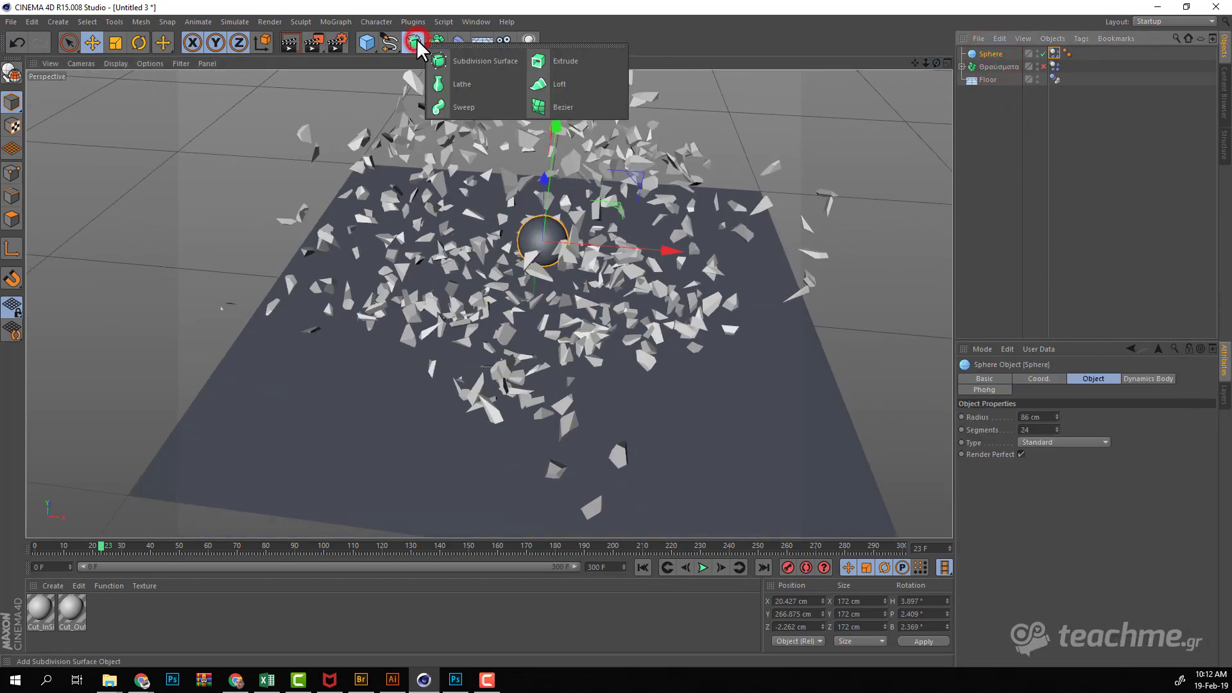
click(339, 21)
click(349, 118)
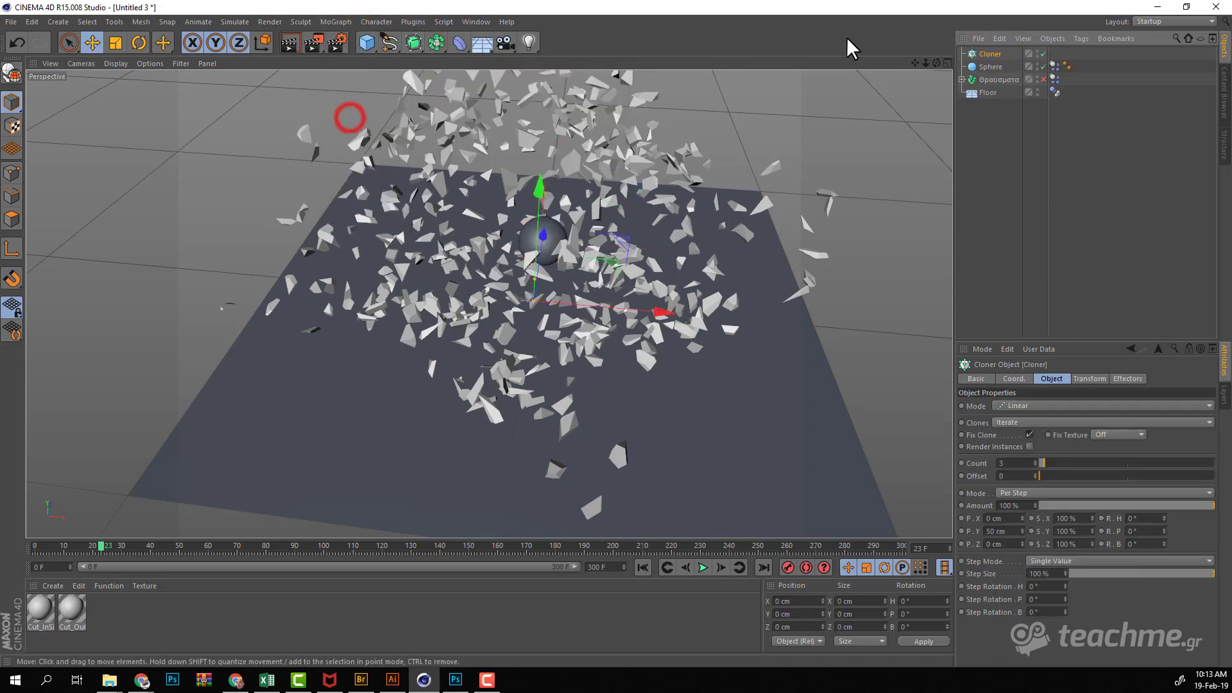
drag(987, 67, 998, 52)
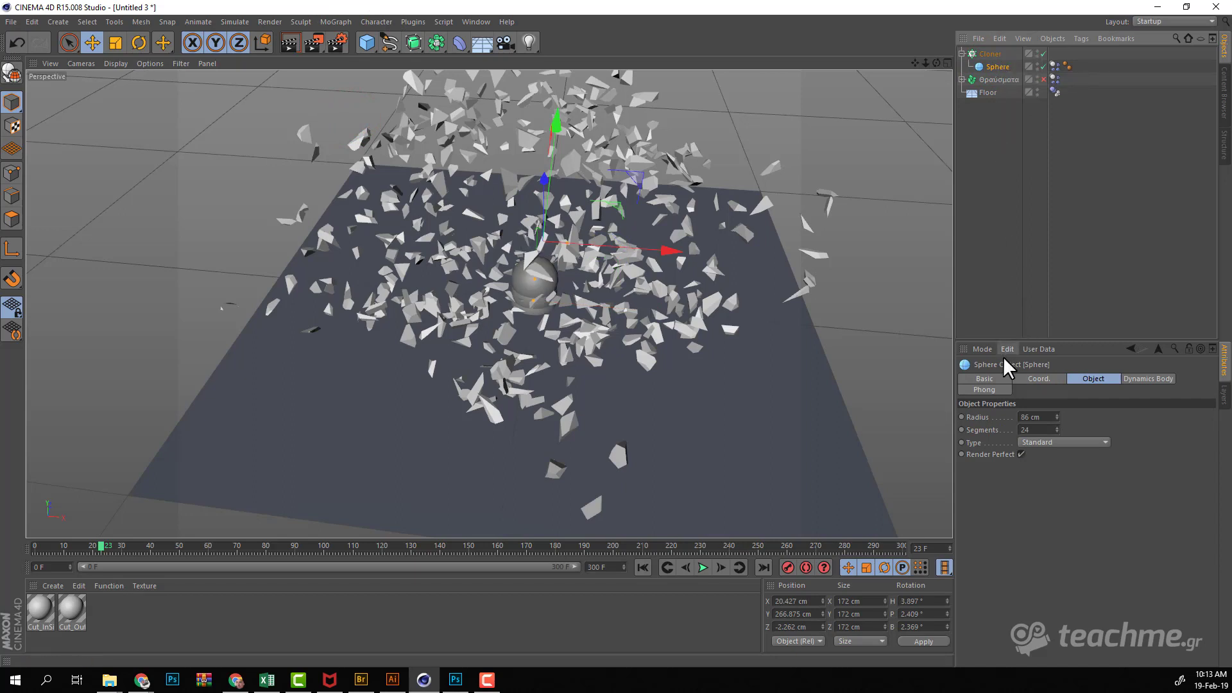
Step: Set the Cloner's mode to Radial and rewind the animation to frame 0
click(989, 53)
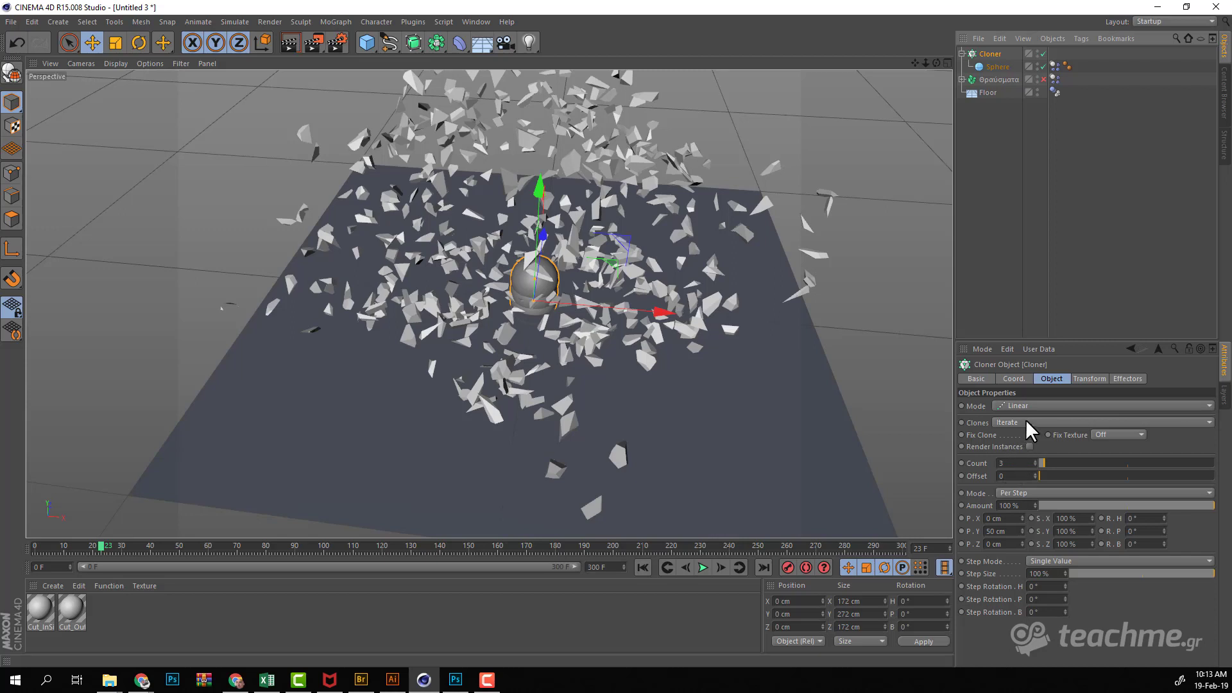
click(1037, 404)
click(1025, 441)
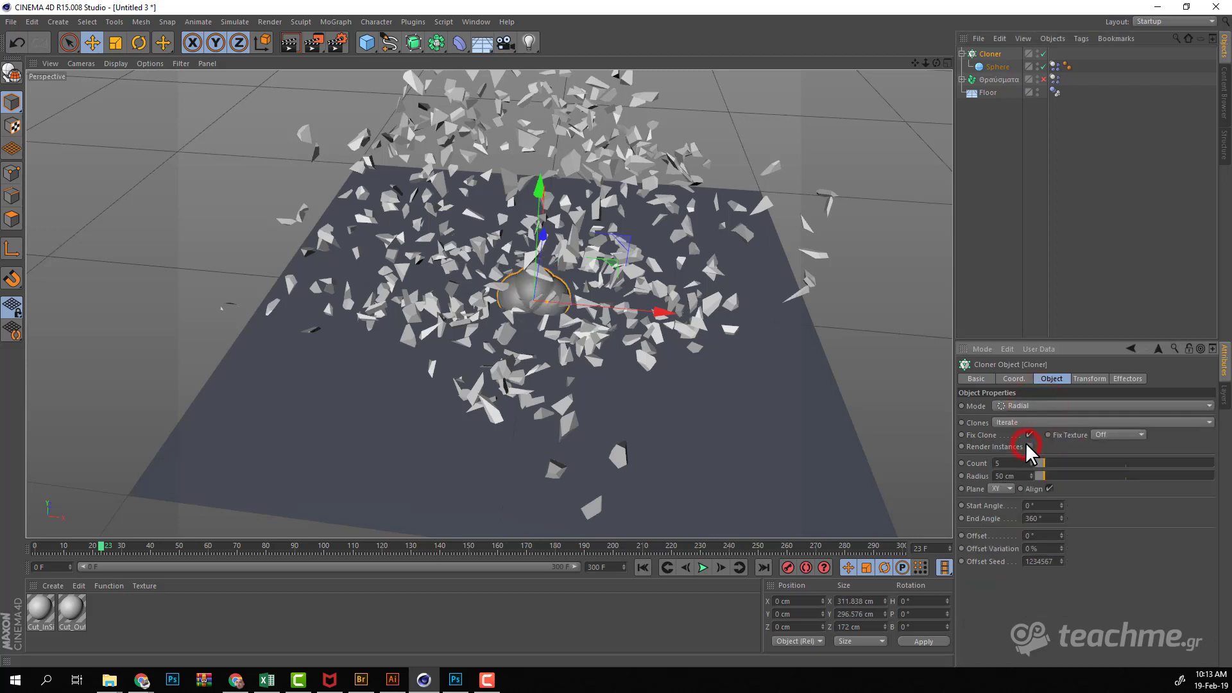
click(640, 568)
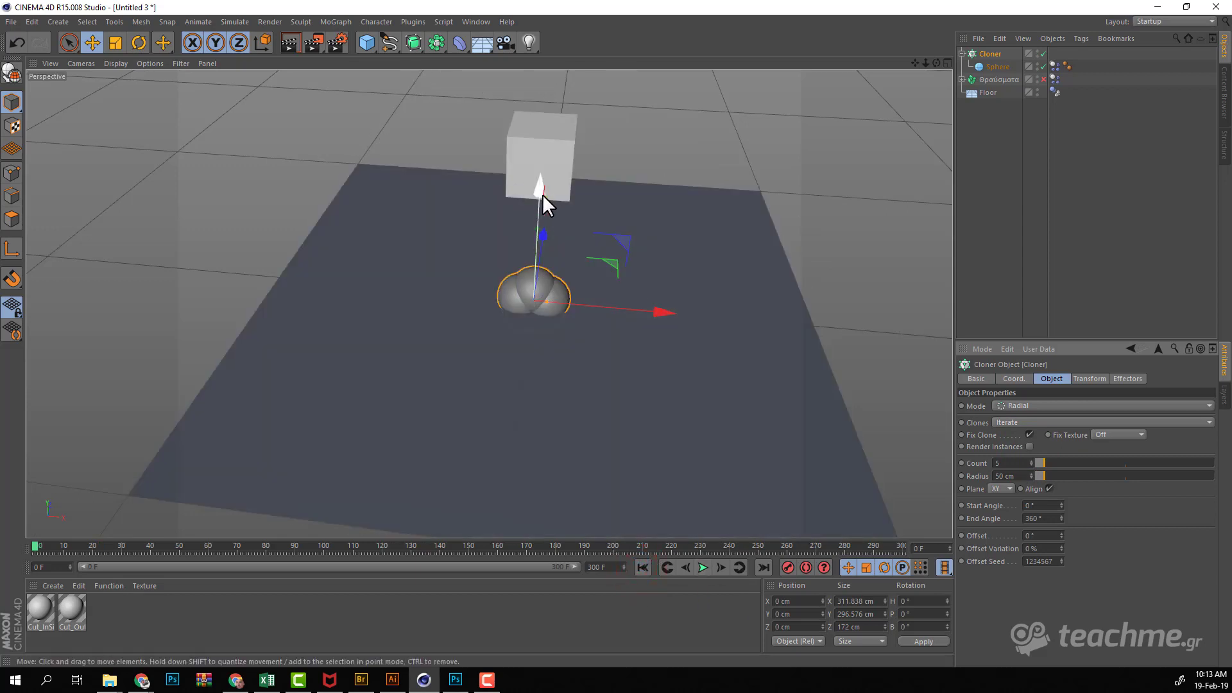
Step: Raise the sphere ring above the cube and play the smash to frame 20
drag(541, 205, 549, 61)
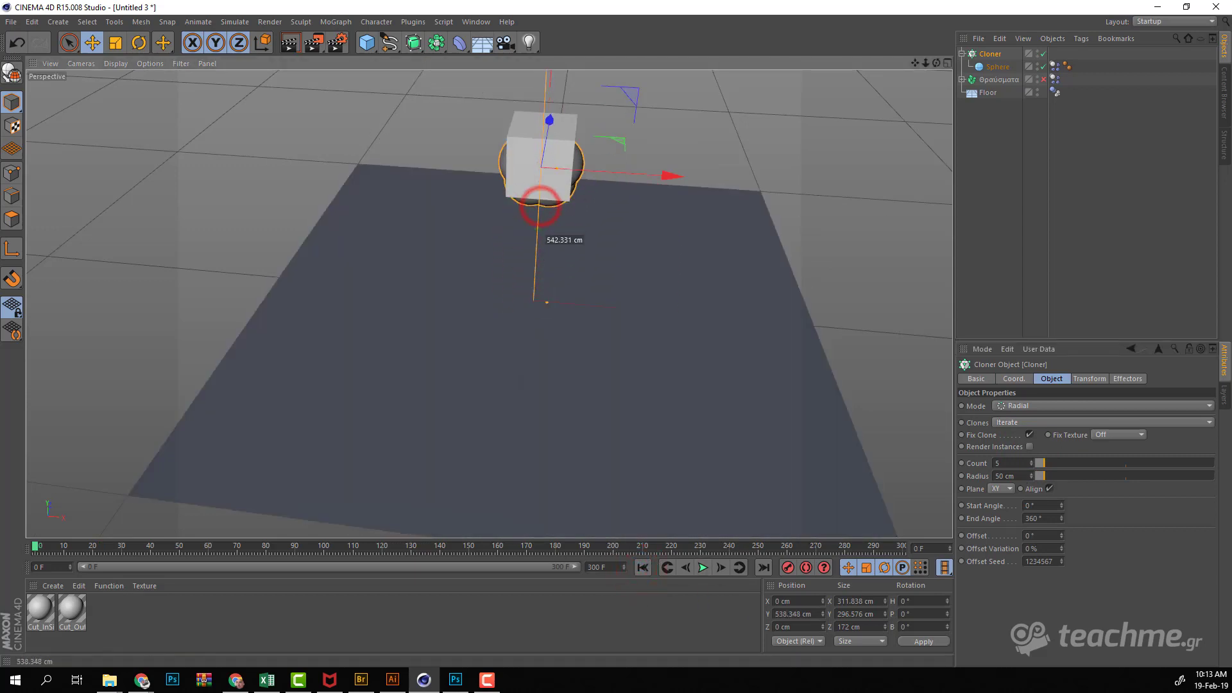
click(702, 567)
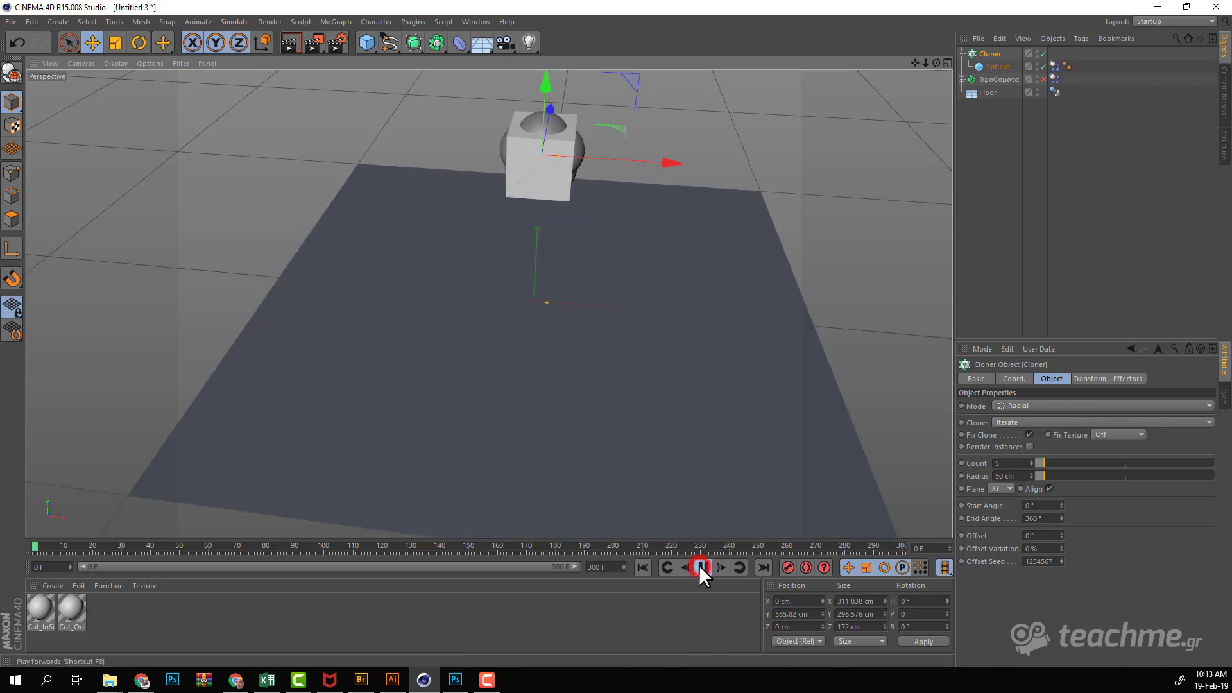
click(702, 567)
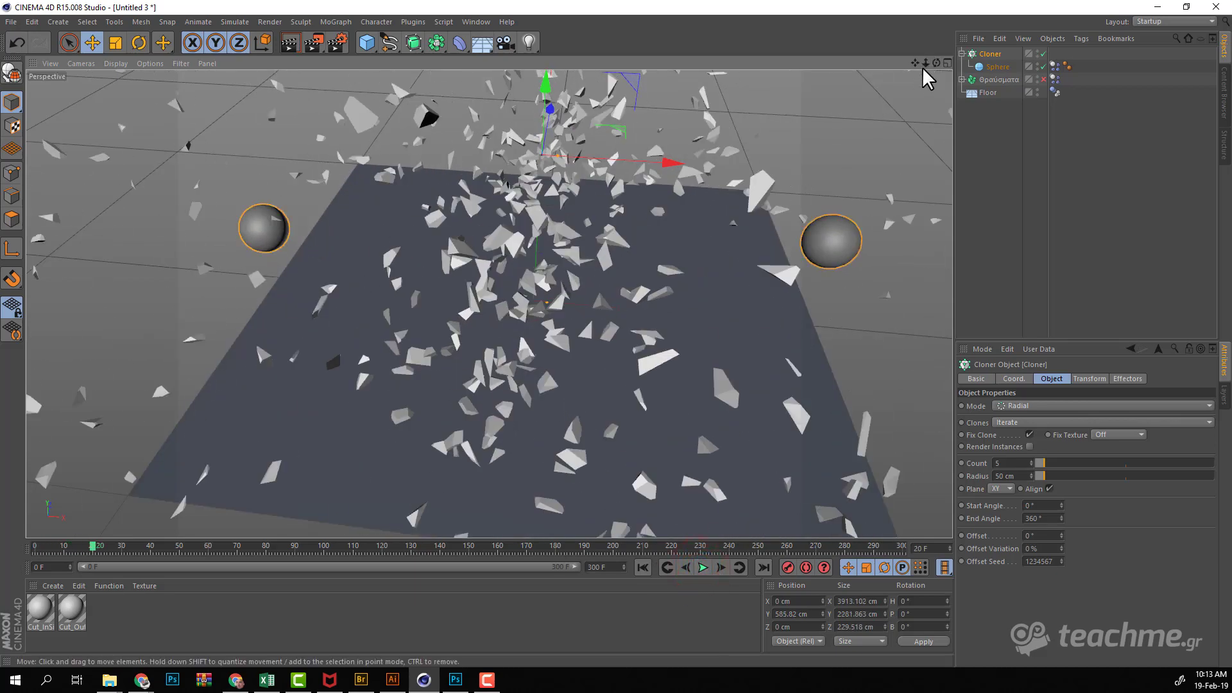
mouse_move(924, 63)
mouse_down()
mouse_move(924, 80)
mouse_move(937, 62)
mouse_move(934, 83)
mouse_move(938, 72)
mouse_move(911, 85)
mouse_up()
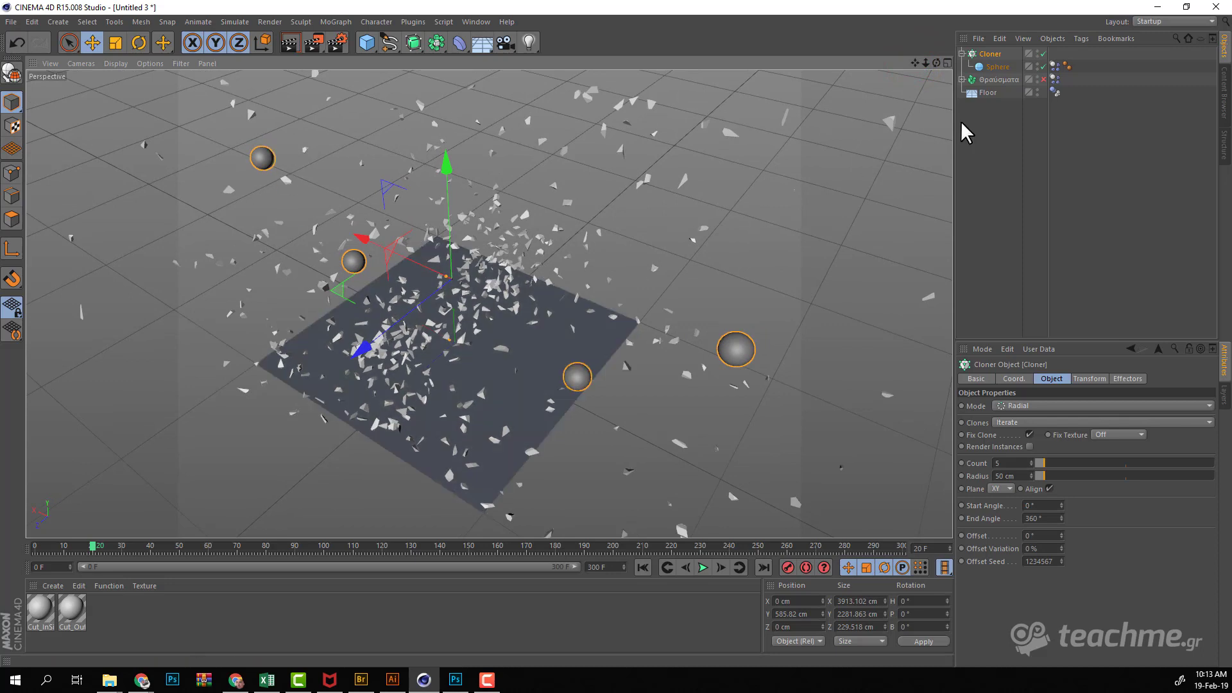
Step: Turn the Sphere's editor and render visibility off, then orbit around the debris
click(1043, 78)
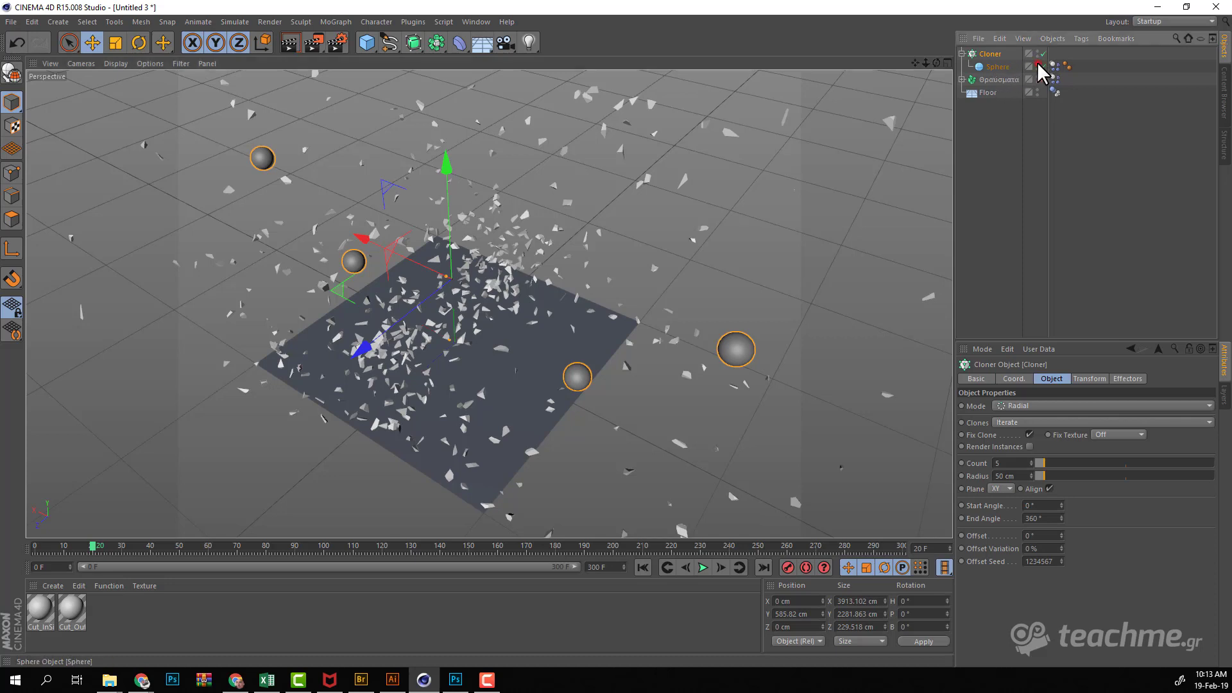
click(1037, 65)
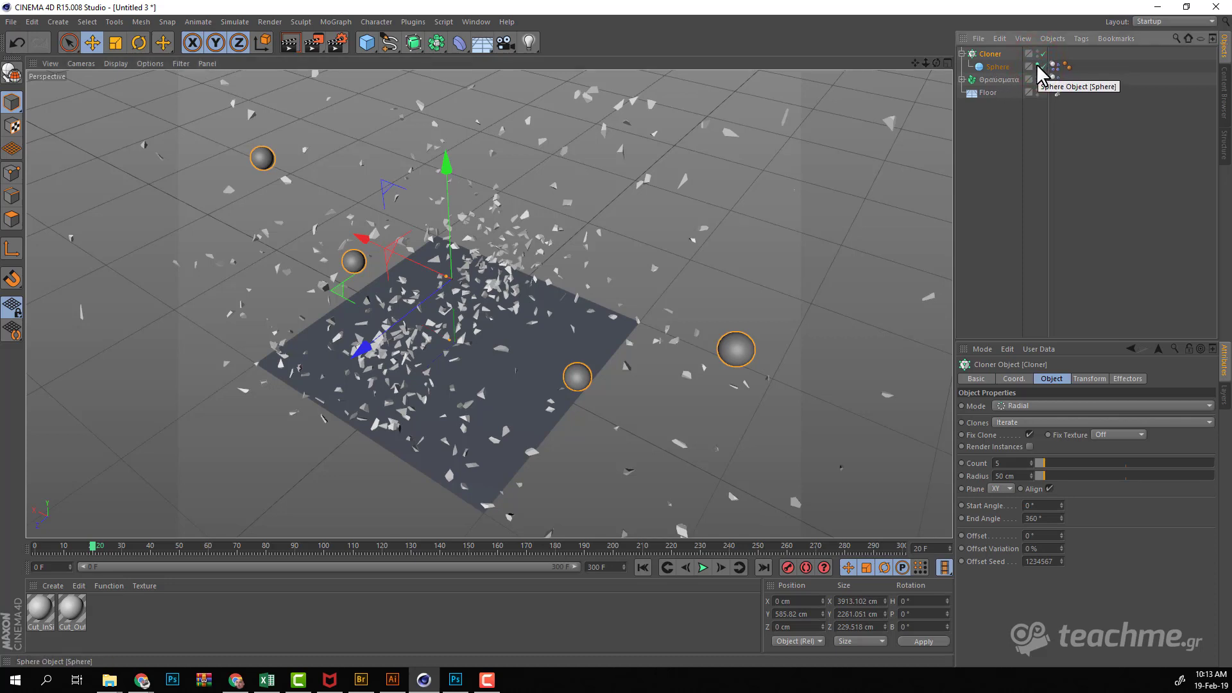
click(1038, 65)
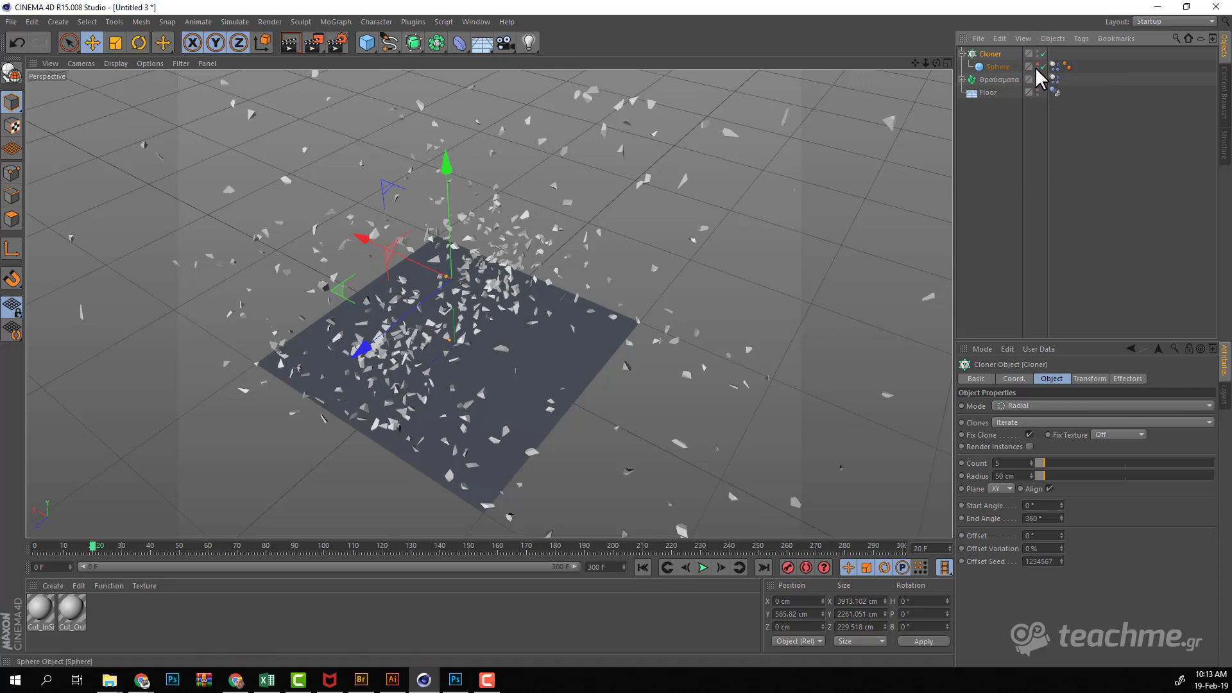
click(1038, 69)
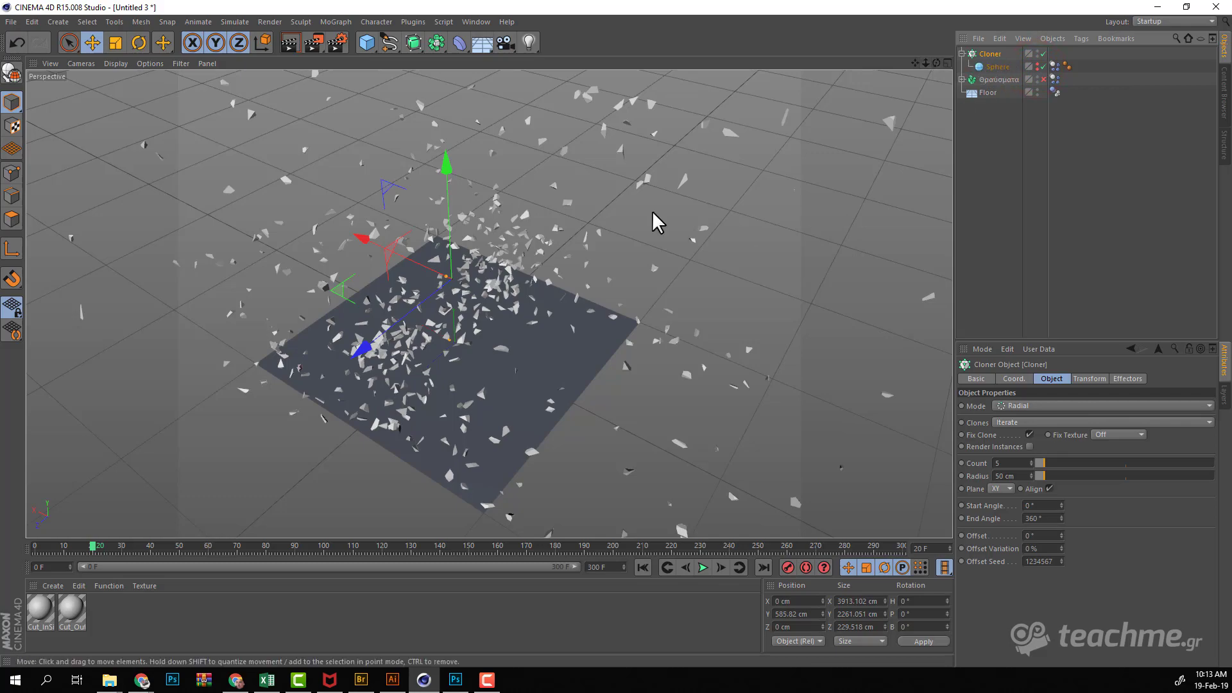
drag(935, 62, 936, 63)
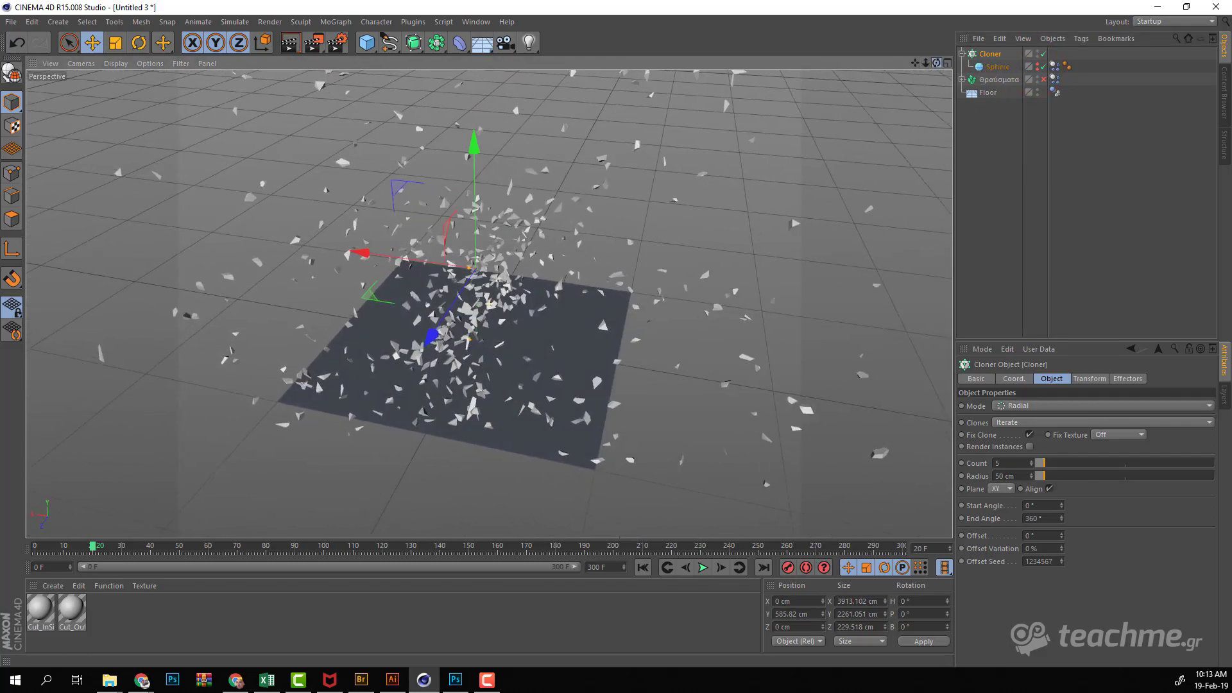
drag(936, 63, 936, 63)
Step: Replay from frame 0 to frame 19, reframe the shards, and select the Θραύσματα object
click(642, 567)
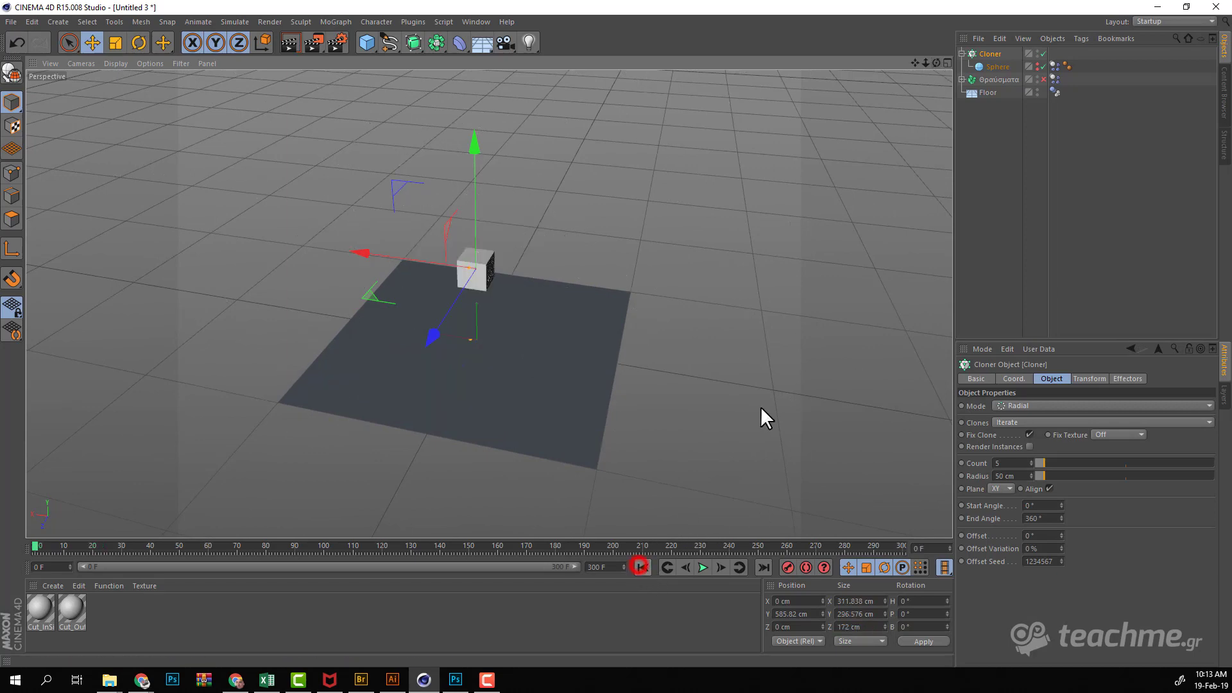
click(700, 565)
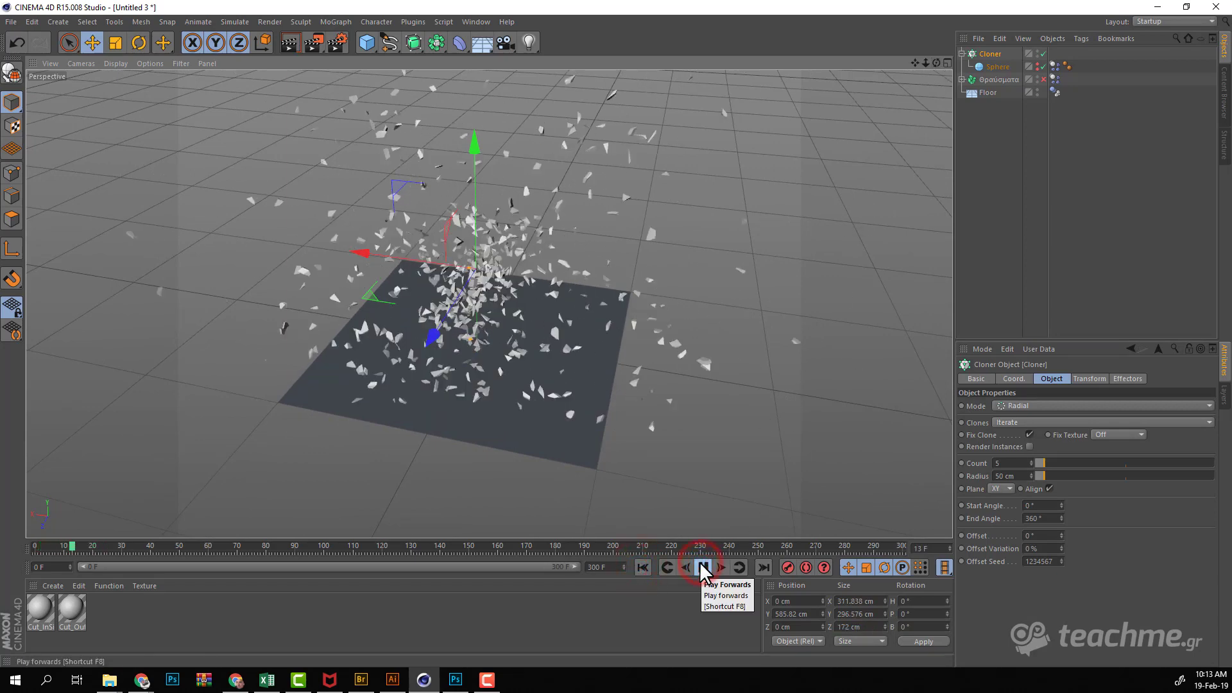
mouse_move(933, 58)
mouse_down()
mouse_move(489, 303)
mouse_move(927, 63)
mouse_up()
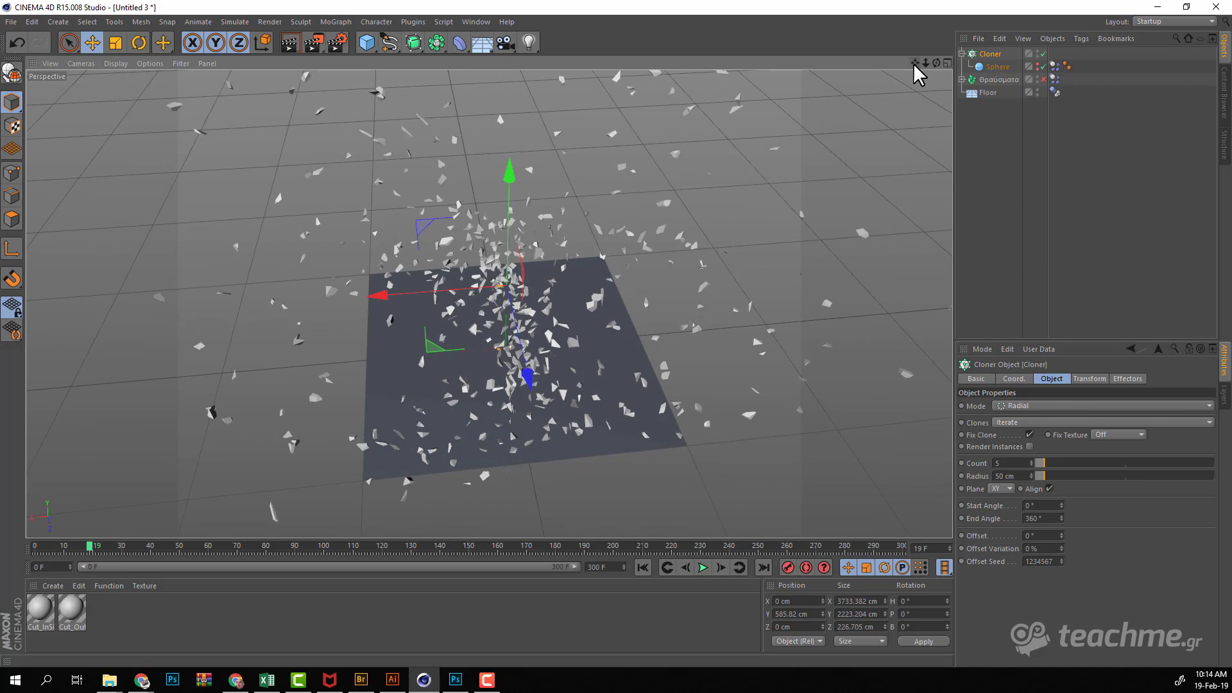
drag(914, 63, 921, 69)
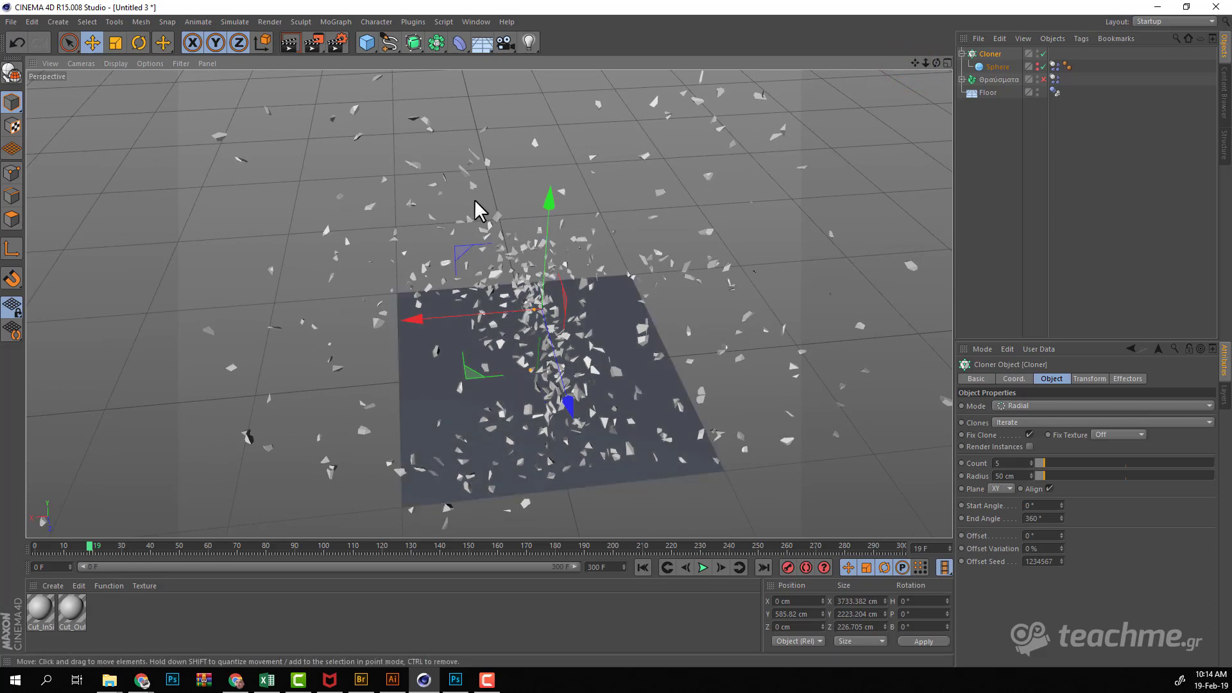
click(988, 55)
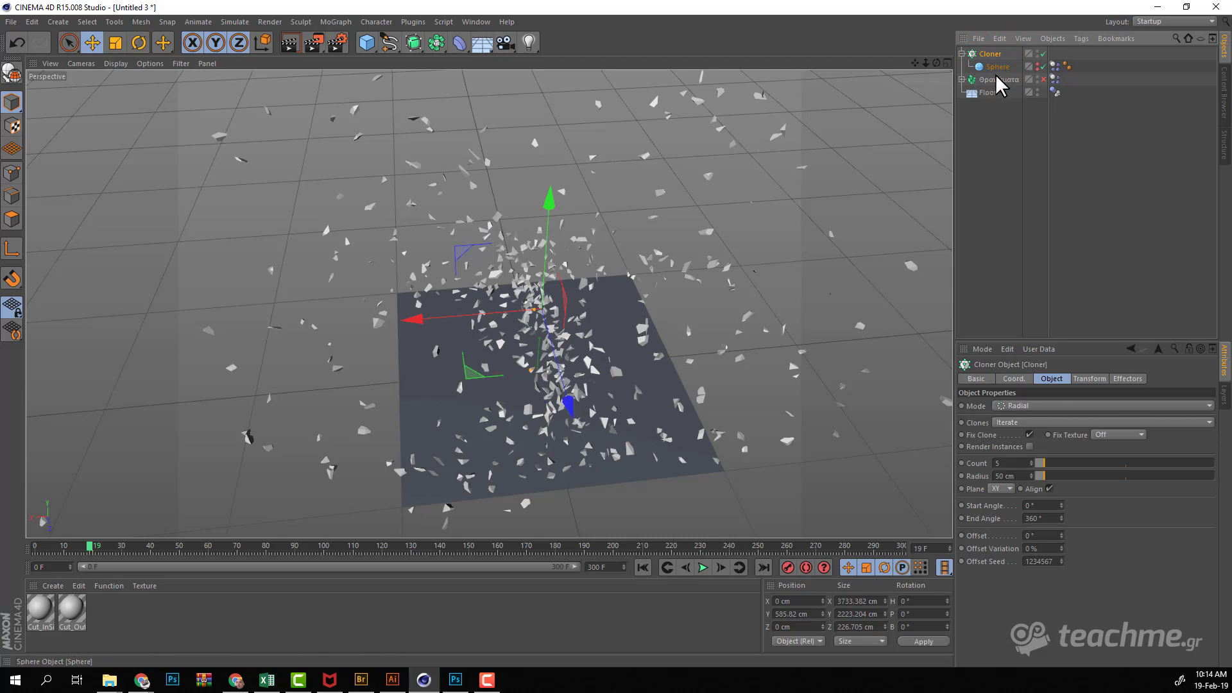
click(997, 78)
Step: Rename the Cloner to 'Σκάγια', collapse it, and open the Material Manager's Create menu
double_click(988, 54)
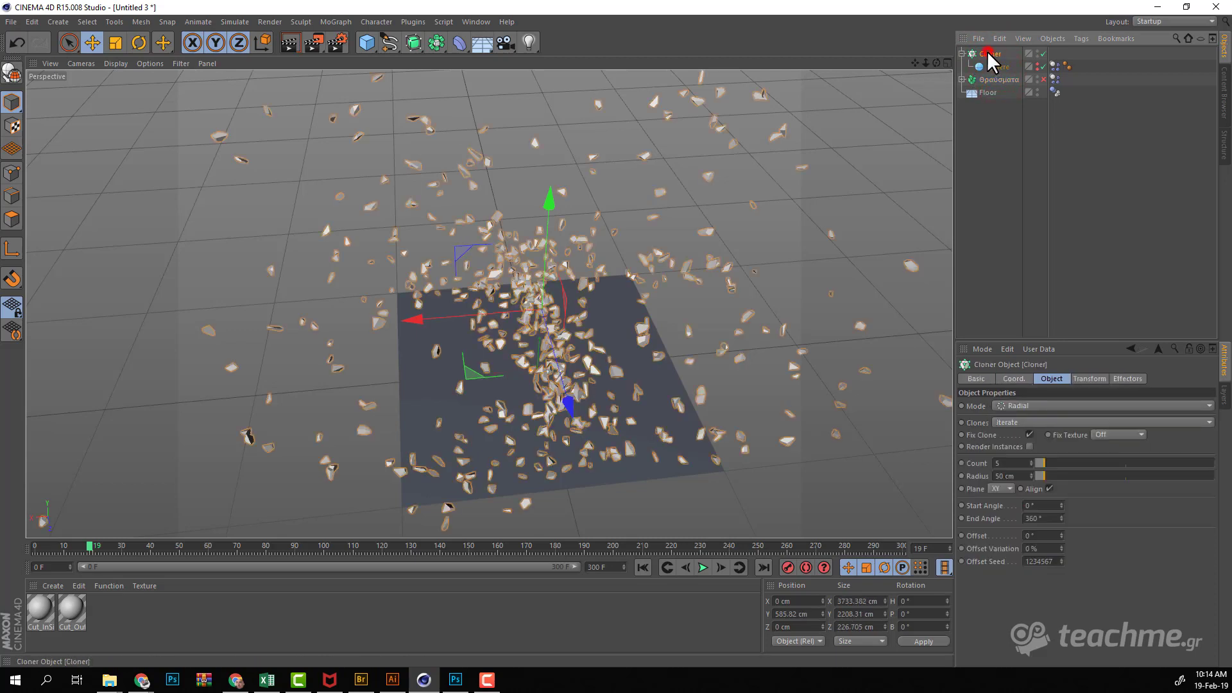
text(Sk)
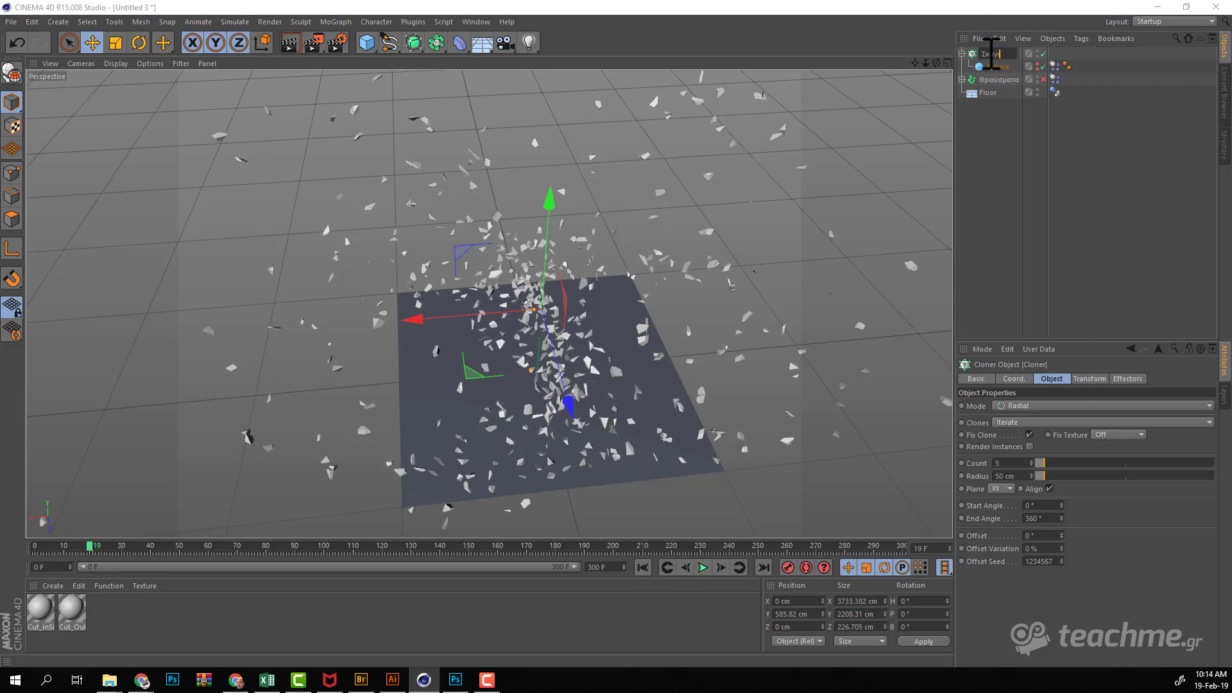
text(ια)
key(Return)
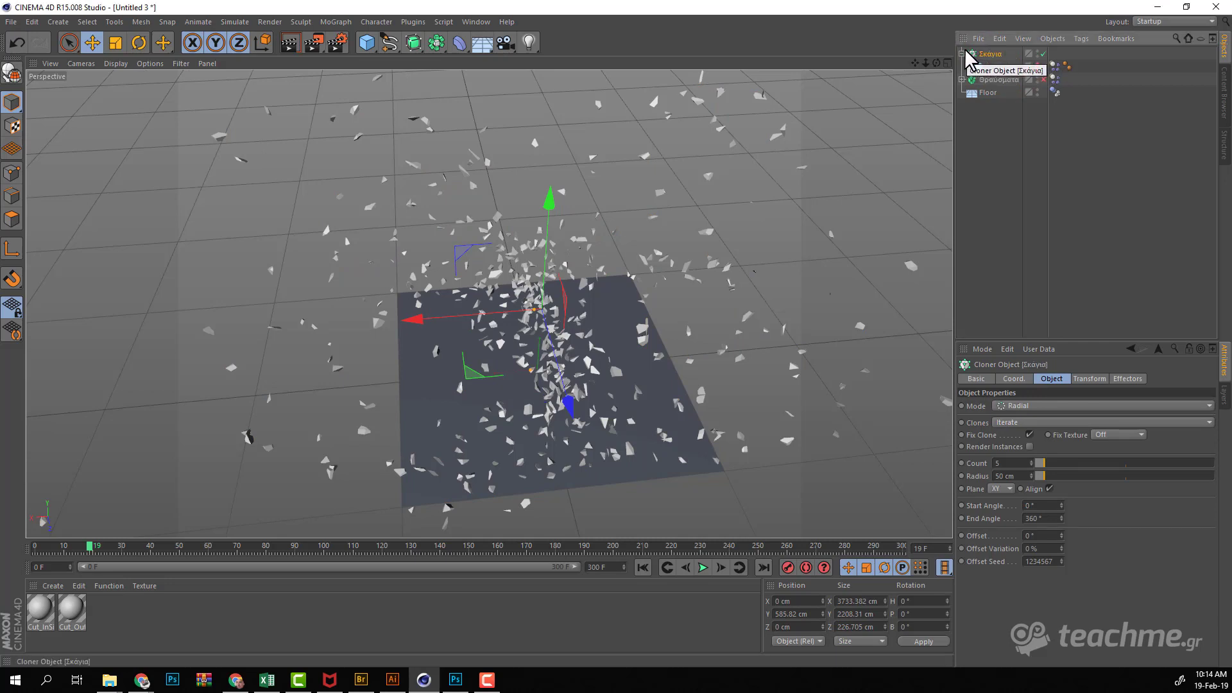
click(961, 53)
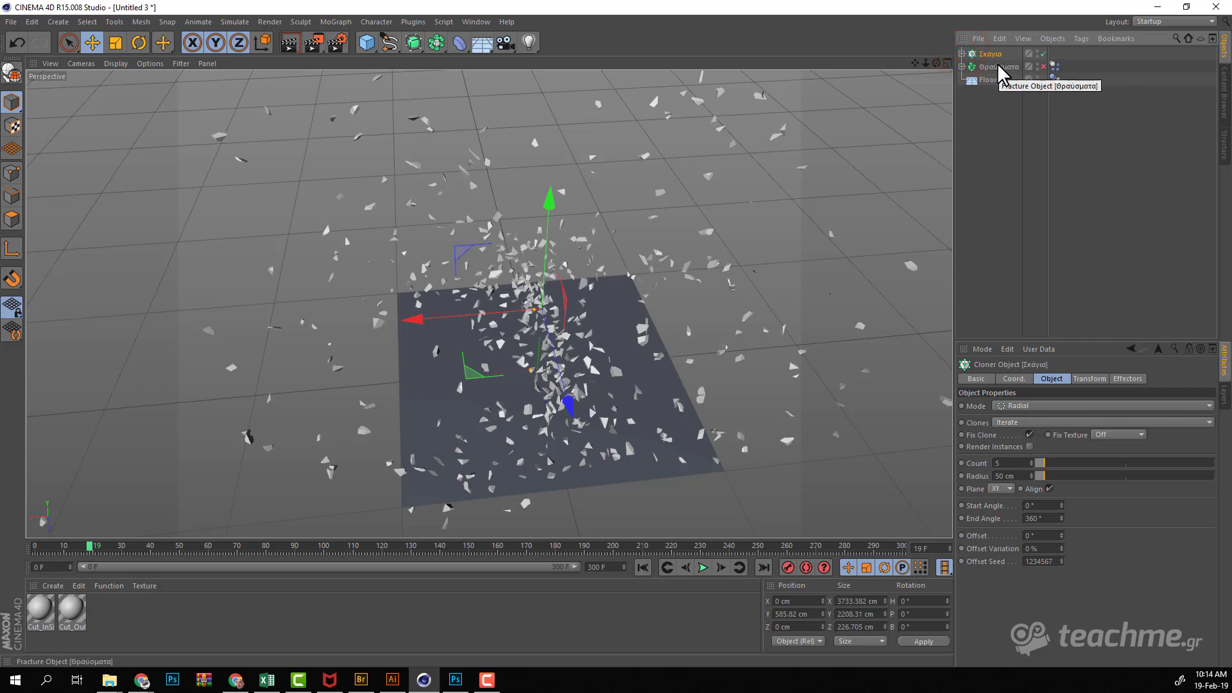
click(54, 586)
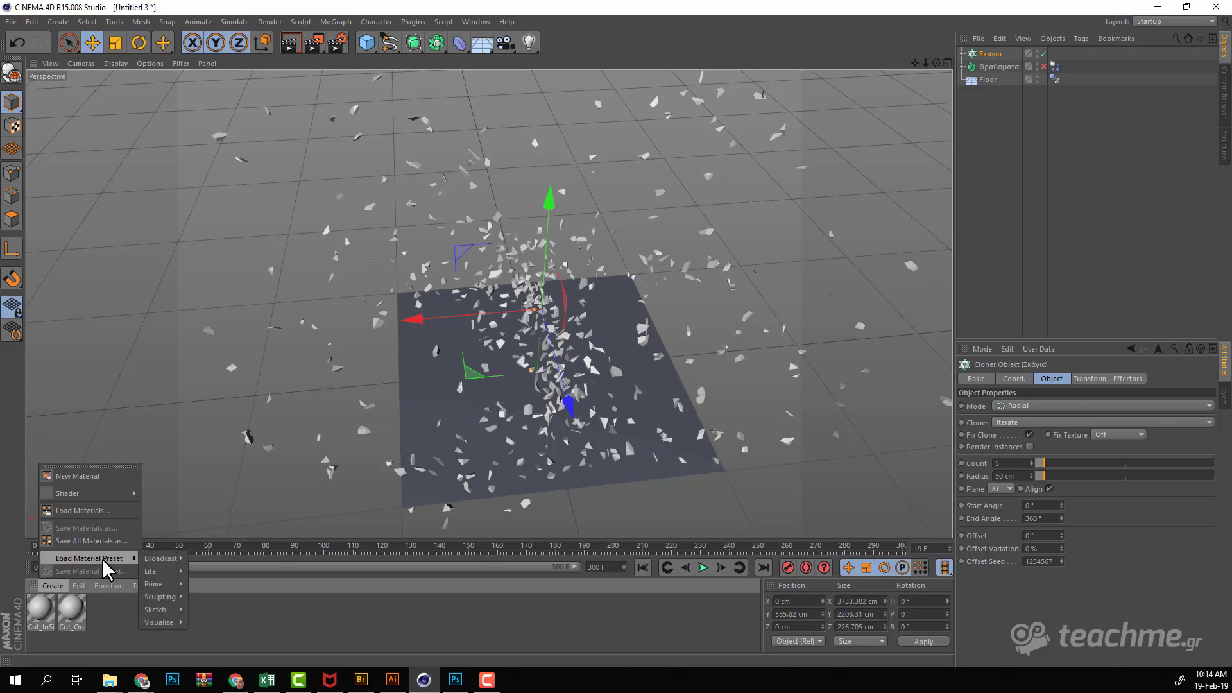
mouse_move(89, 559)
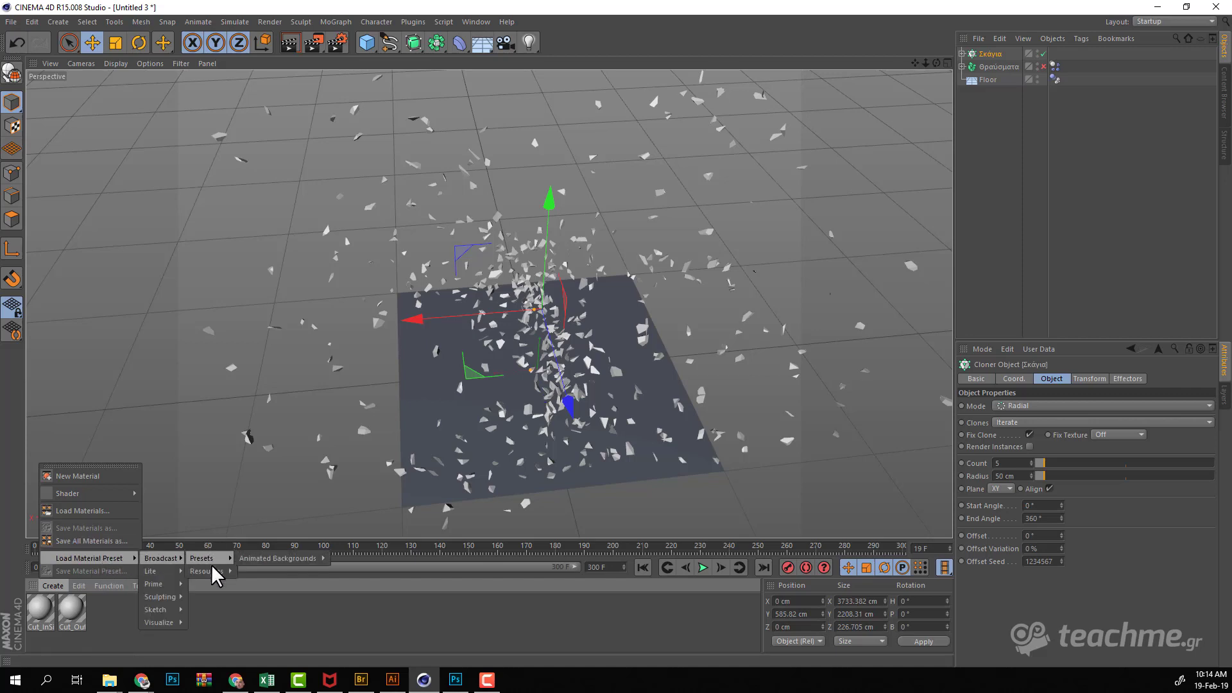
mouse_move(206, 570)
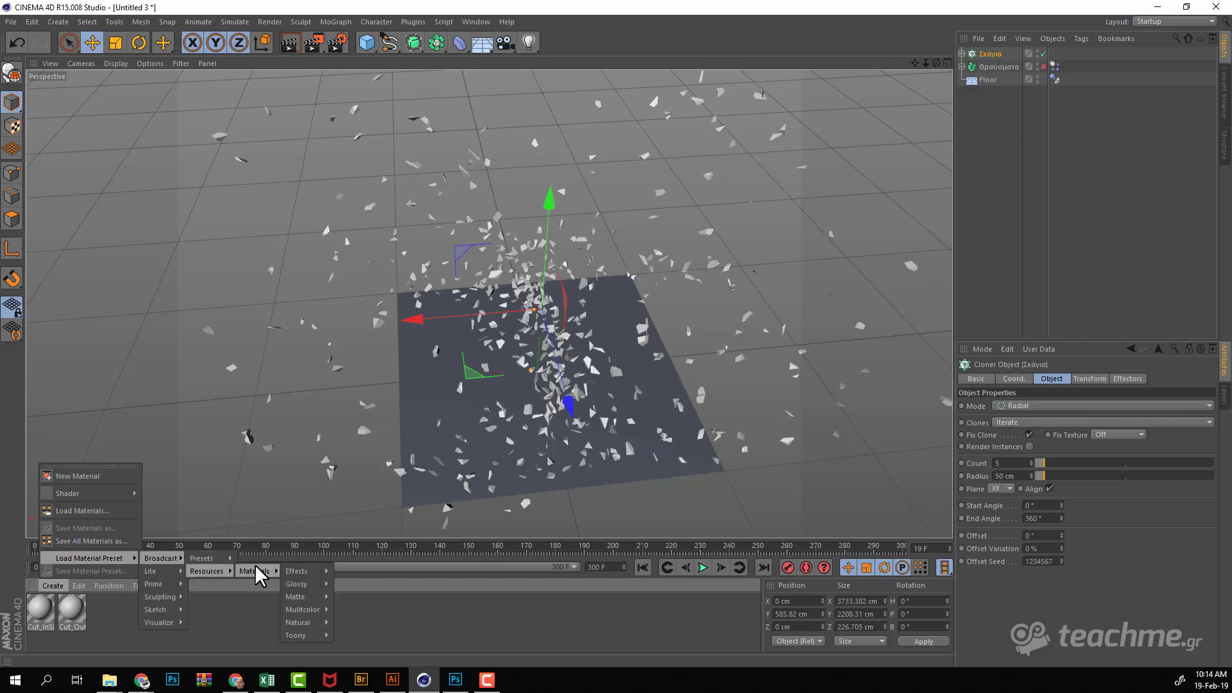
mouse_move(299, 622)
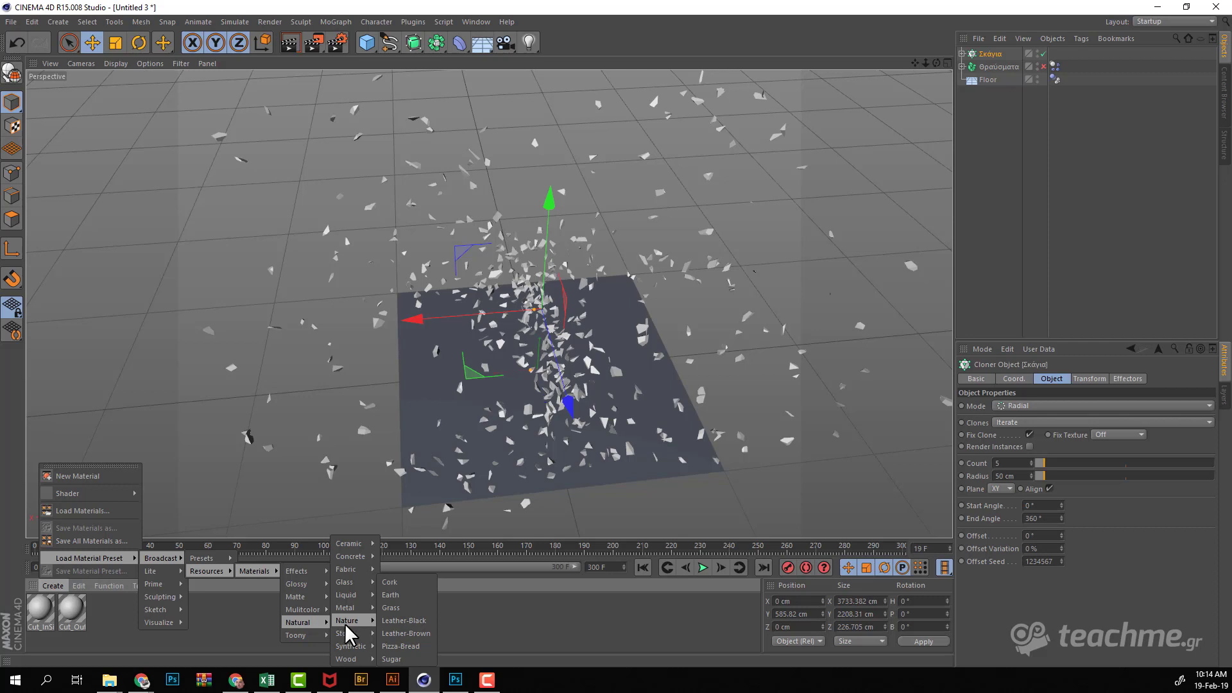
mouse_move(350, 556)
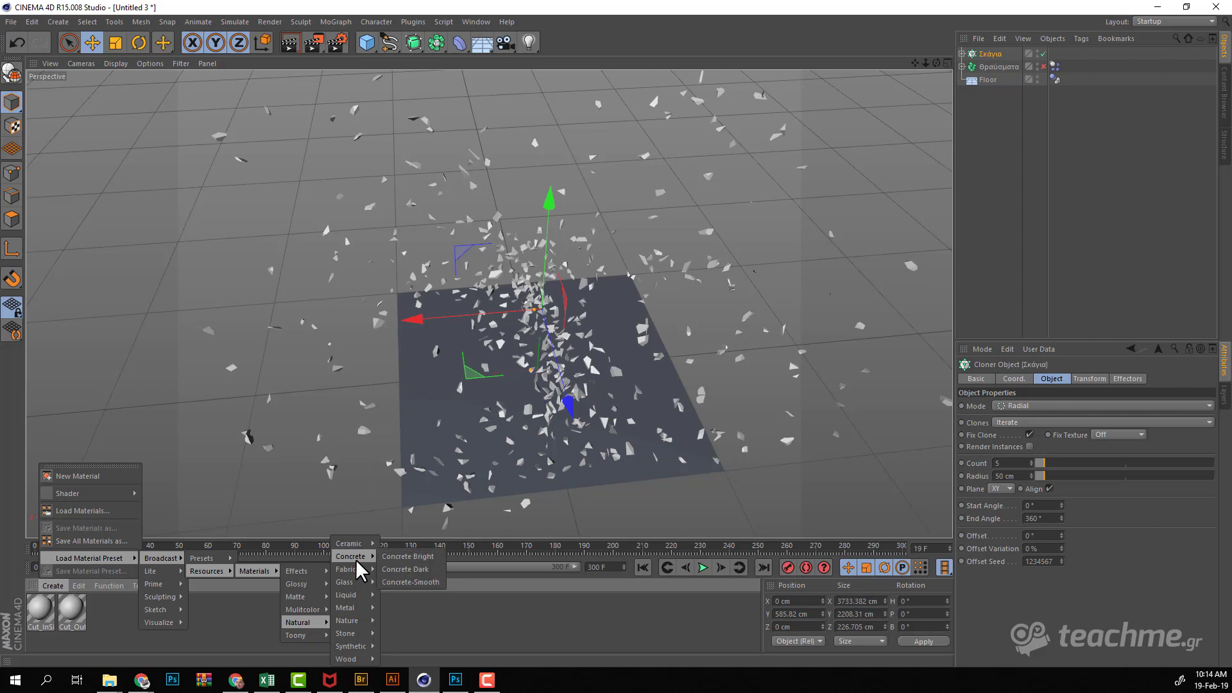
Step: Load the Concrete Bright preset material and drag it onto Θραύσματα
click(406, 556)
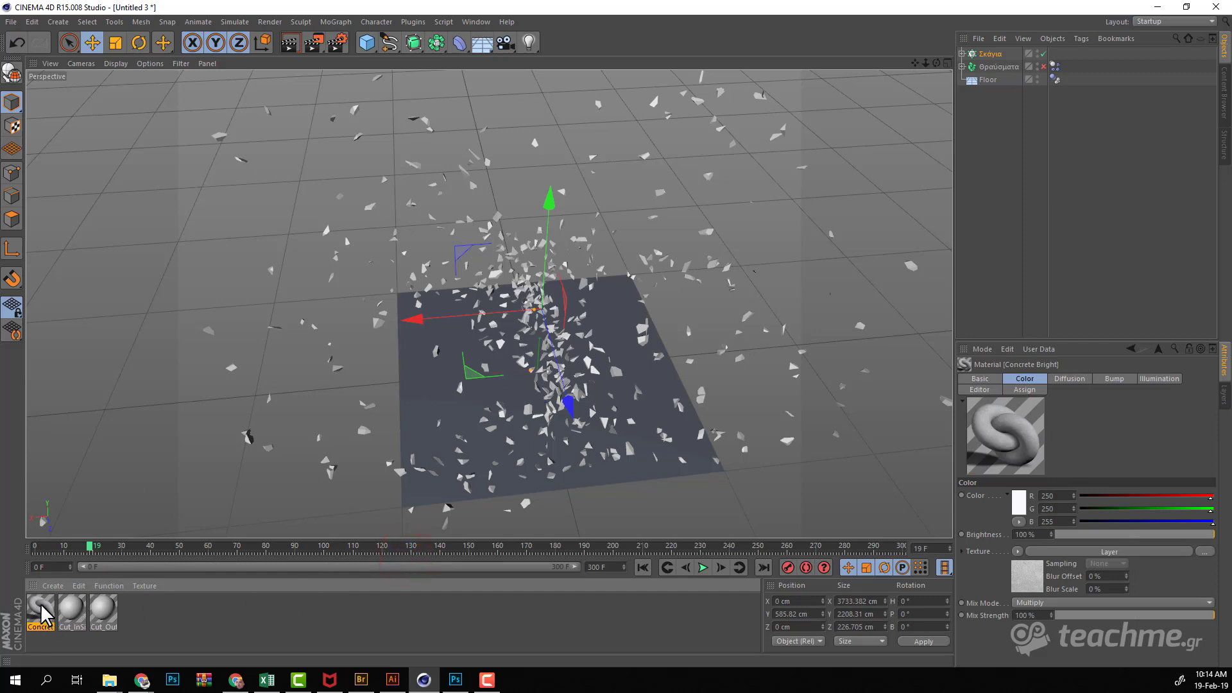
drag(43, 615, 995, 63)
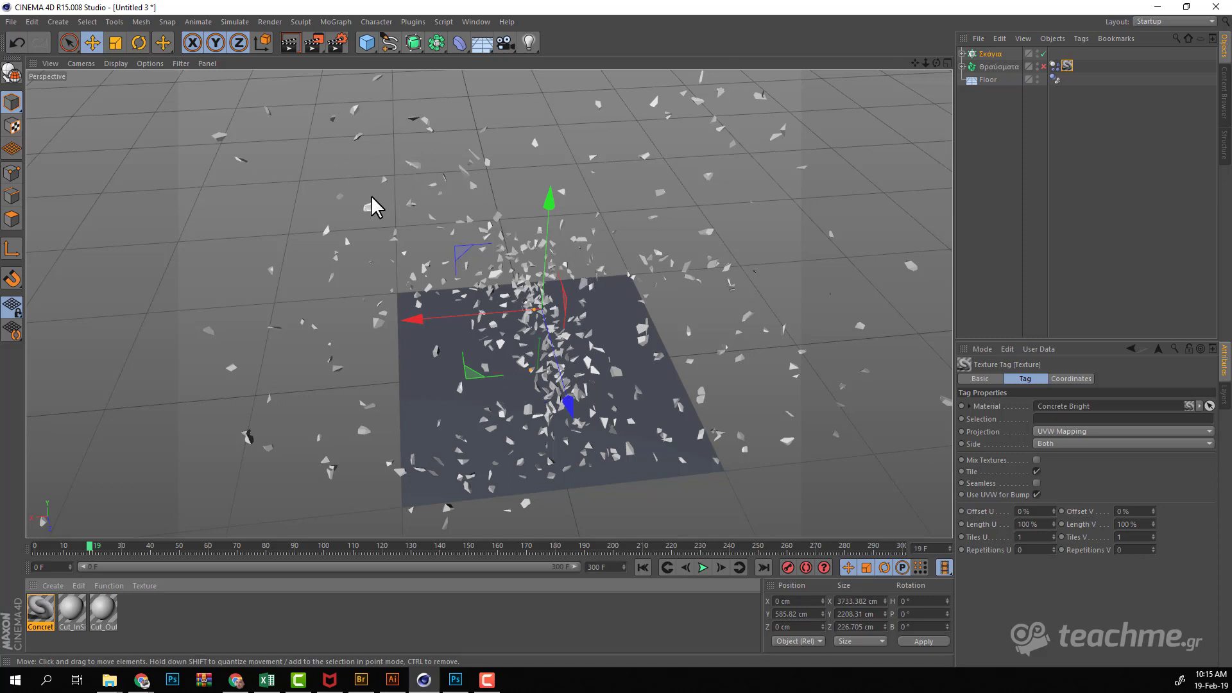
Step: In Photoshop, expand Group 4 and solo Layer 1, then restore all layers
key(alt+Tab)
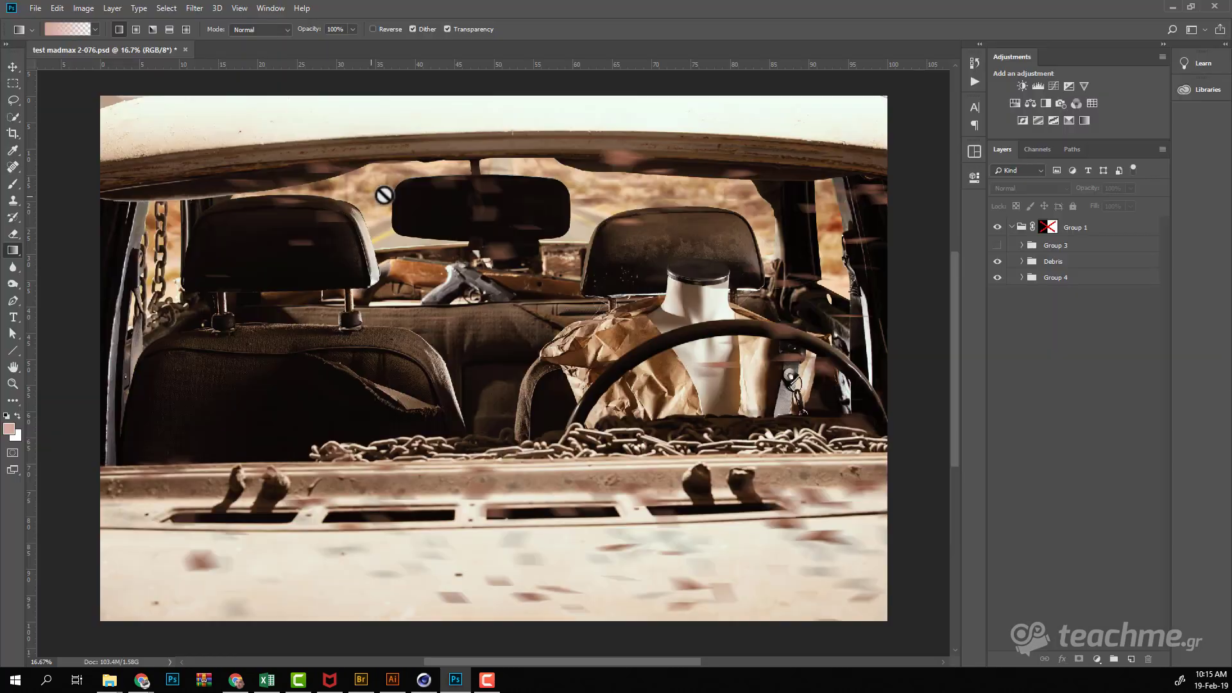
click(1018, 277)
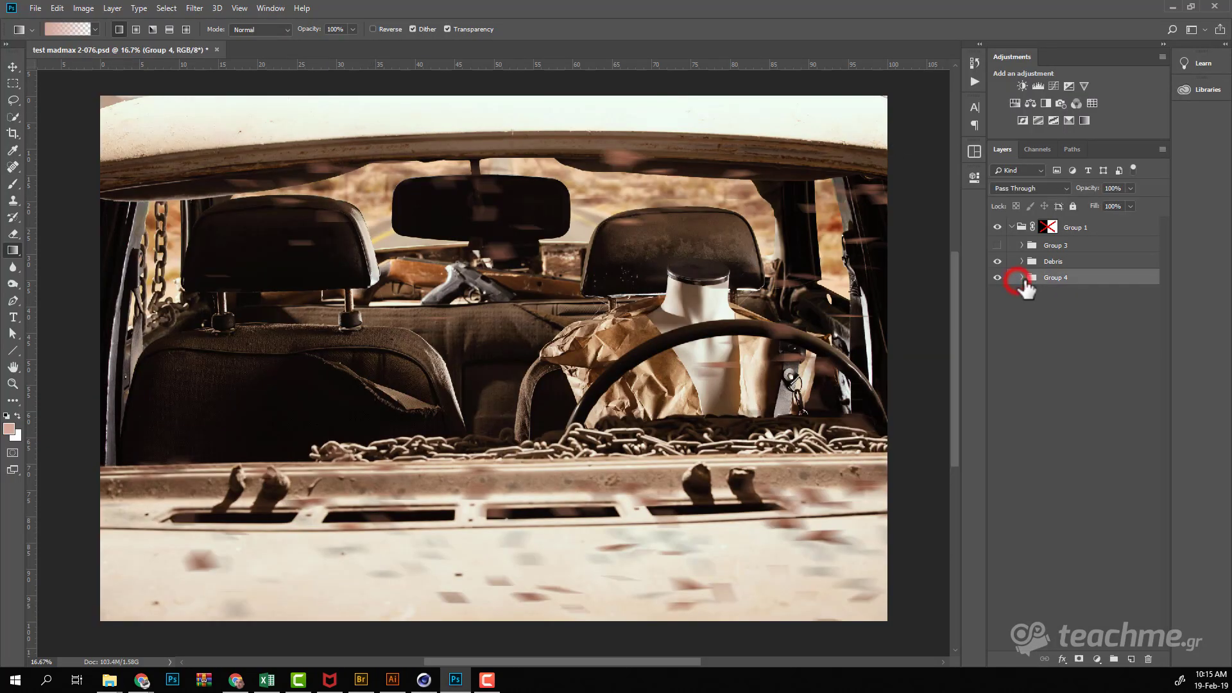
click(1021, 277)
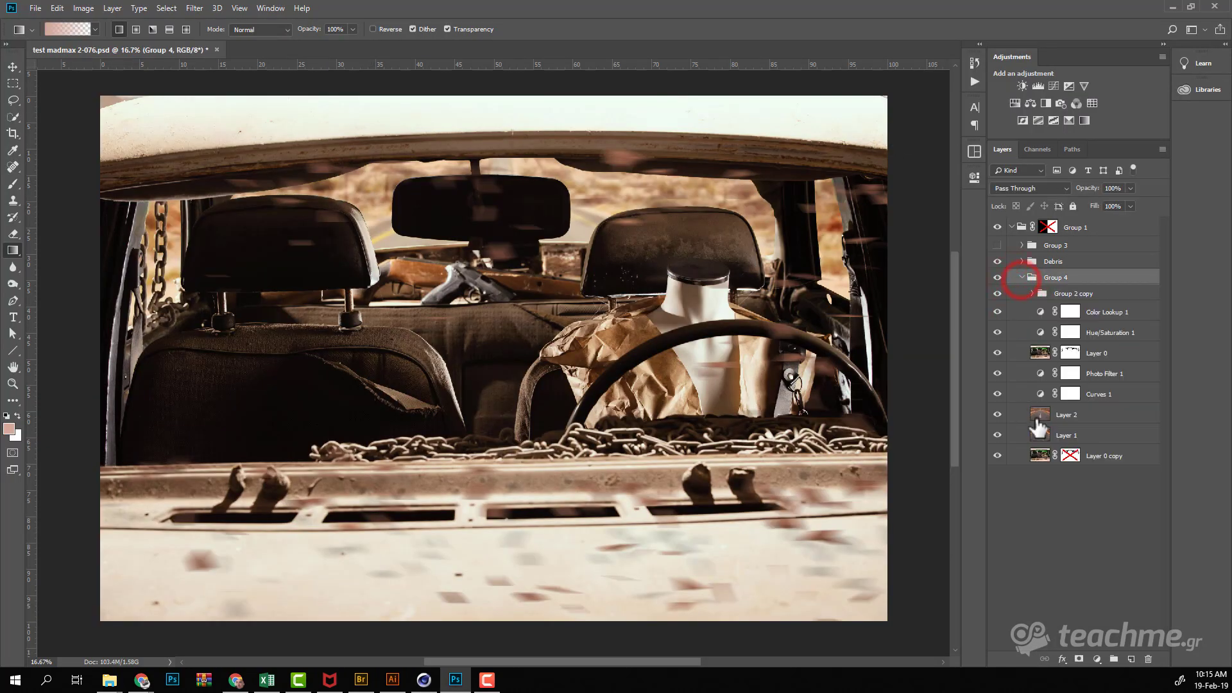
click(997, 436)
alt+click(997, 437)
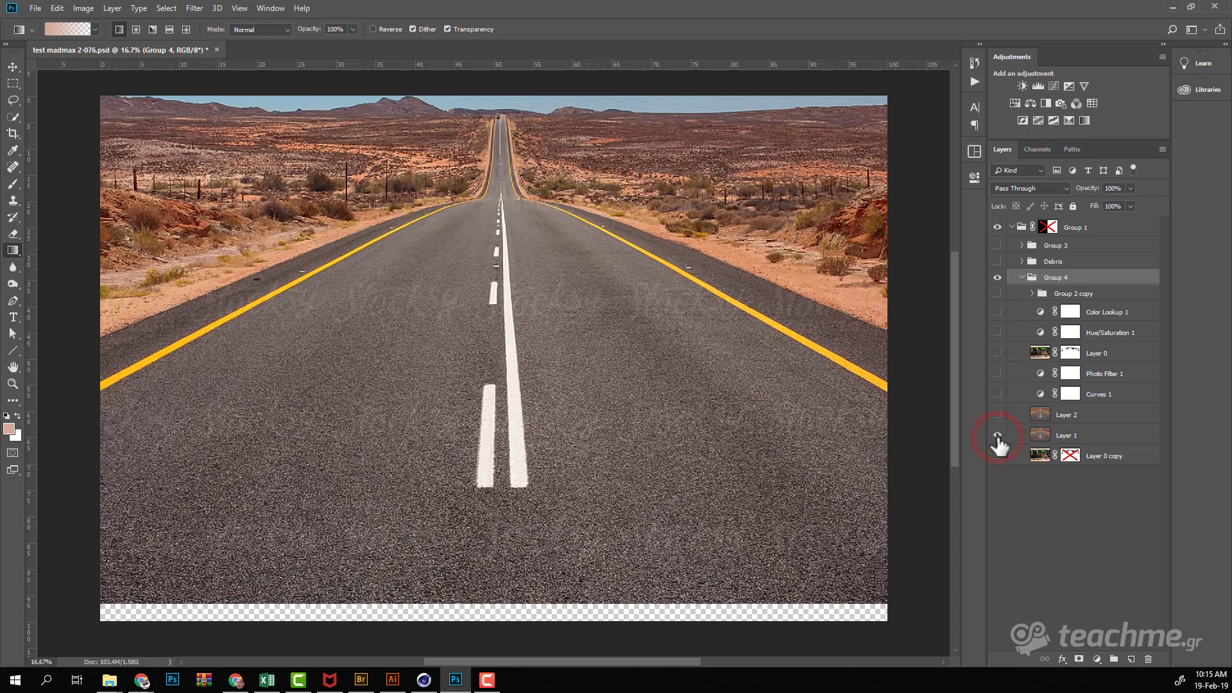
alt+click(997, 436)
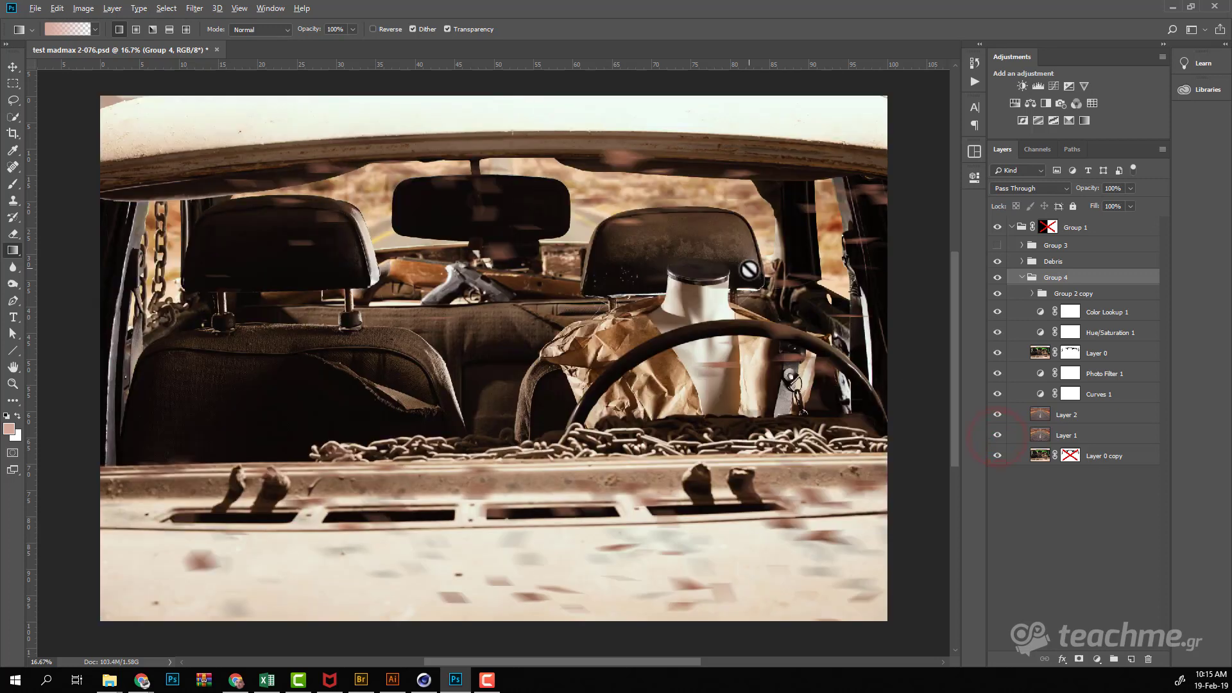
Step: Switch between Photoshop and Cinema 4D, ending in the Cinema 4D scene
key(alt+Tab)
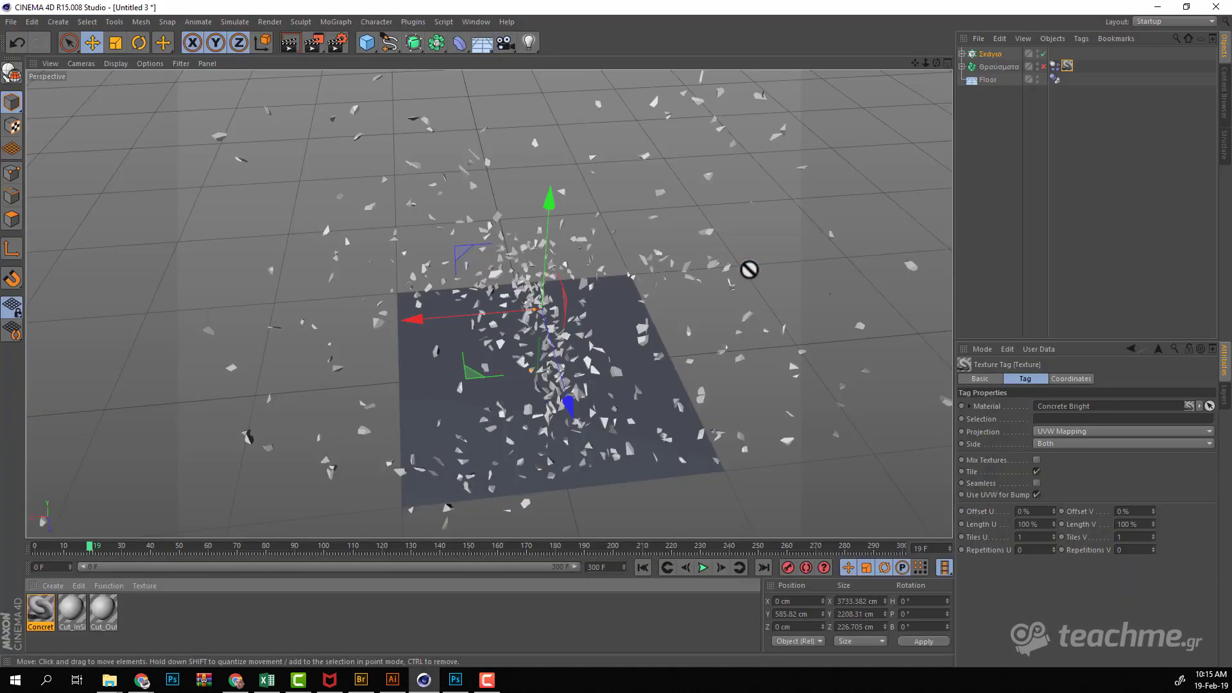
key(alt+Tab)
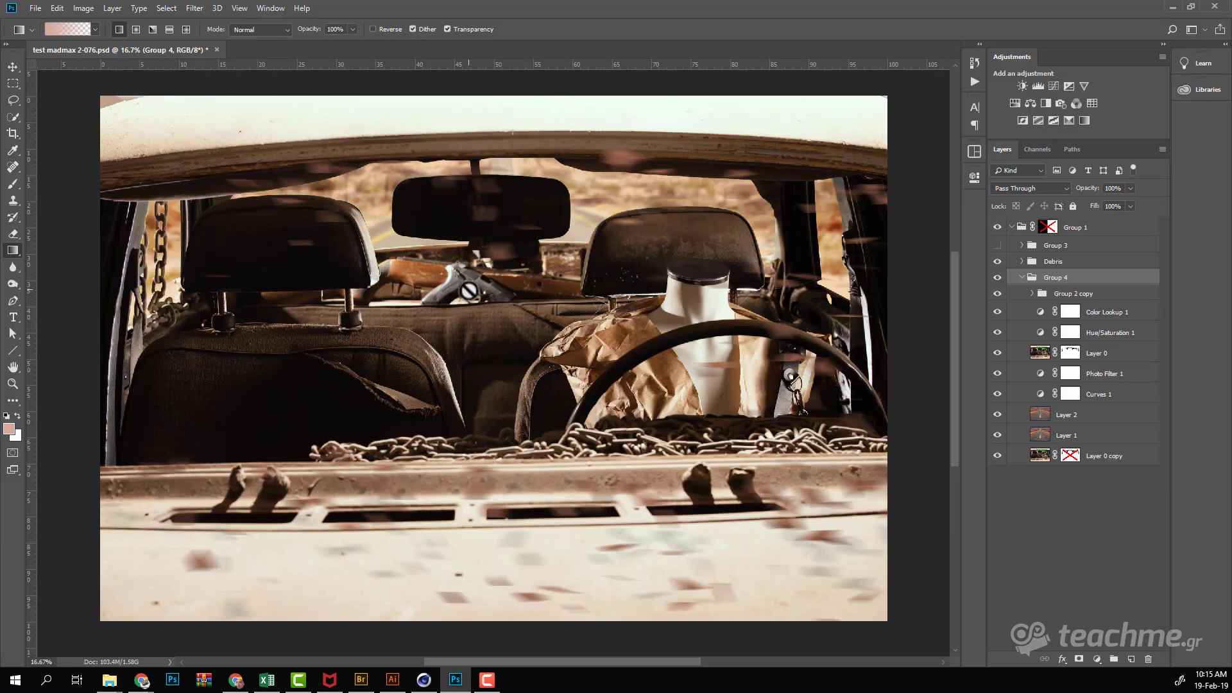
key(alt+Tab)
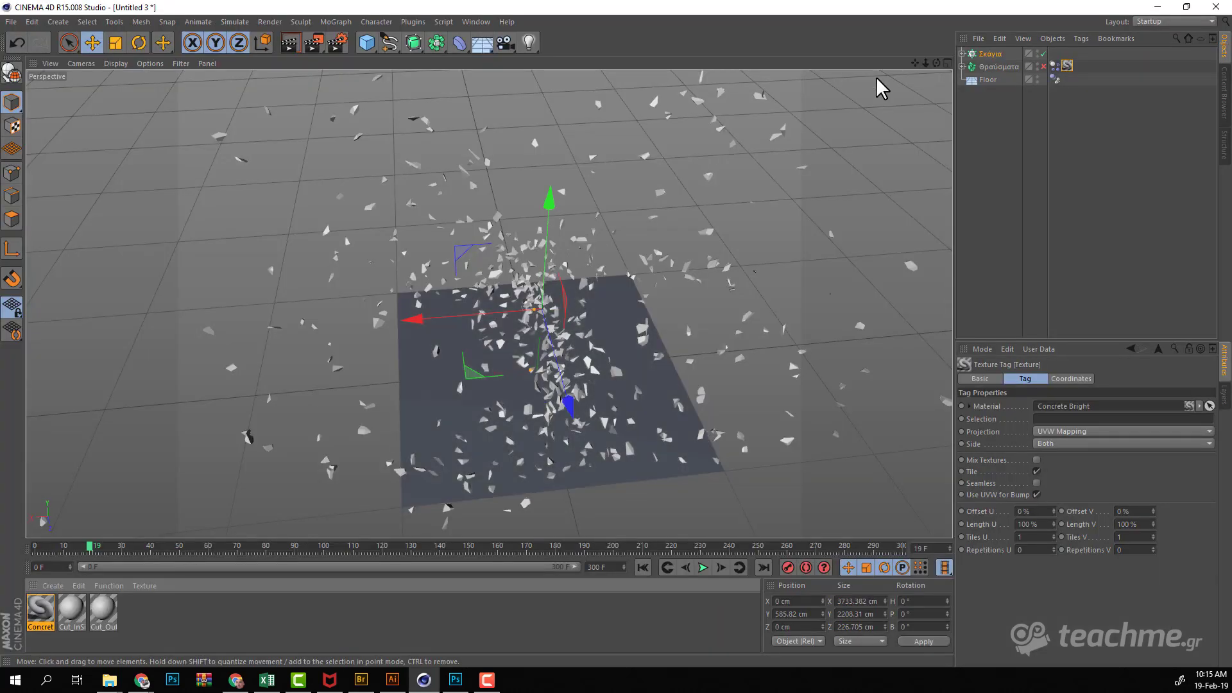
Step: Add a Sky object to the scene
click(529, 48)
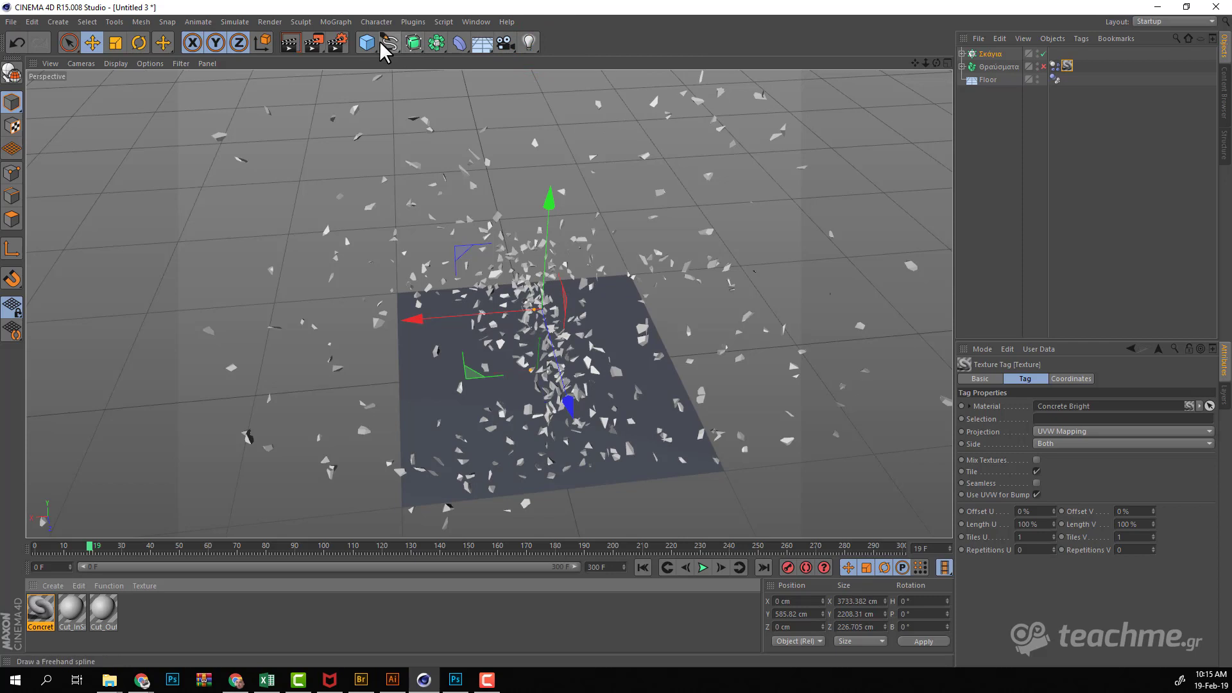
click(483, 42)
click(564, 82)
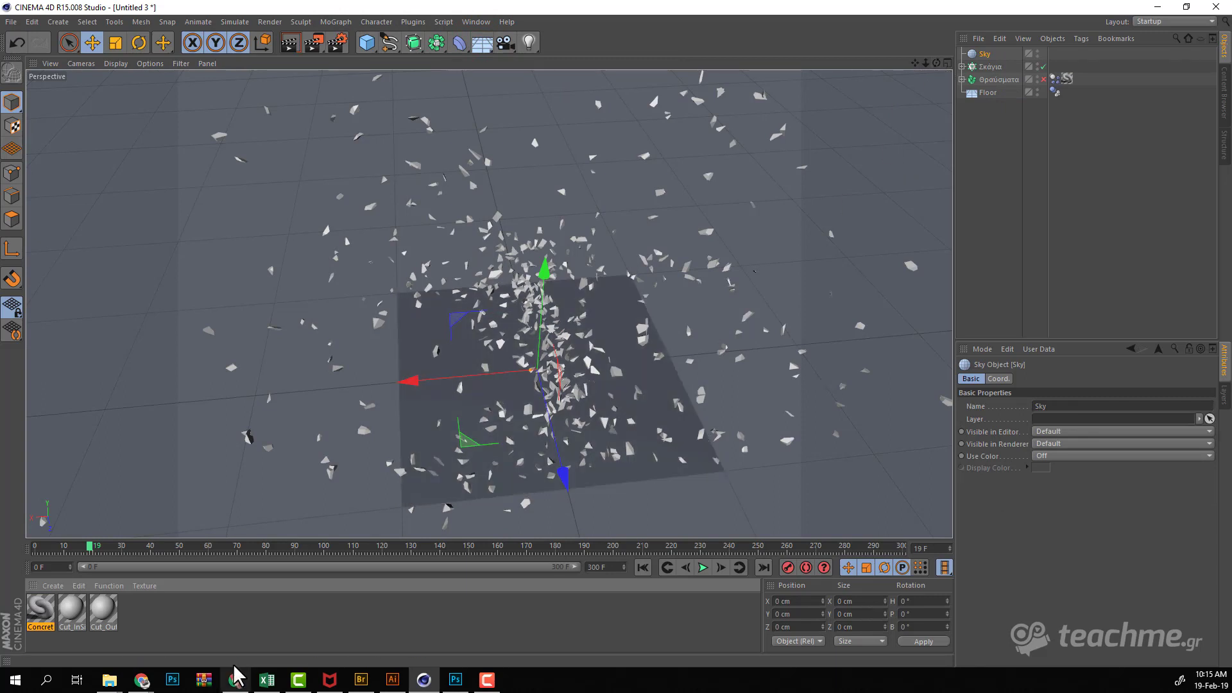
Step: Create a new material named 'Ντέζερτ Ρόουντ'
click(53, 585)
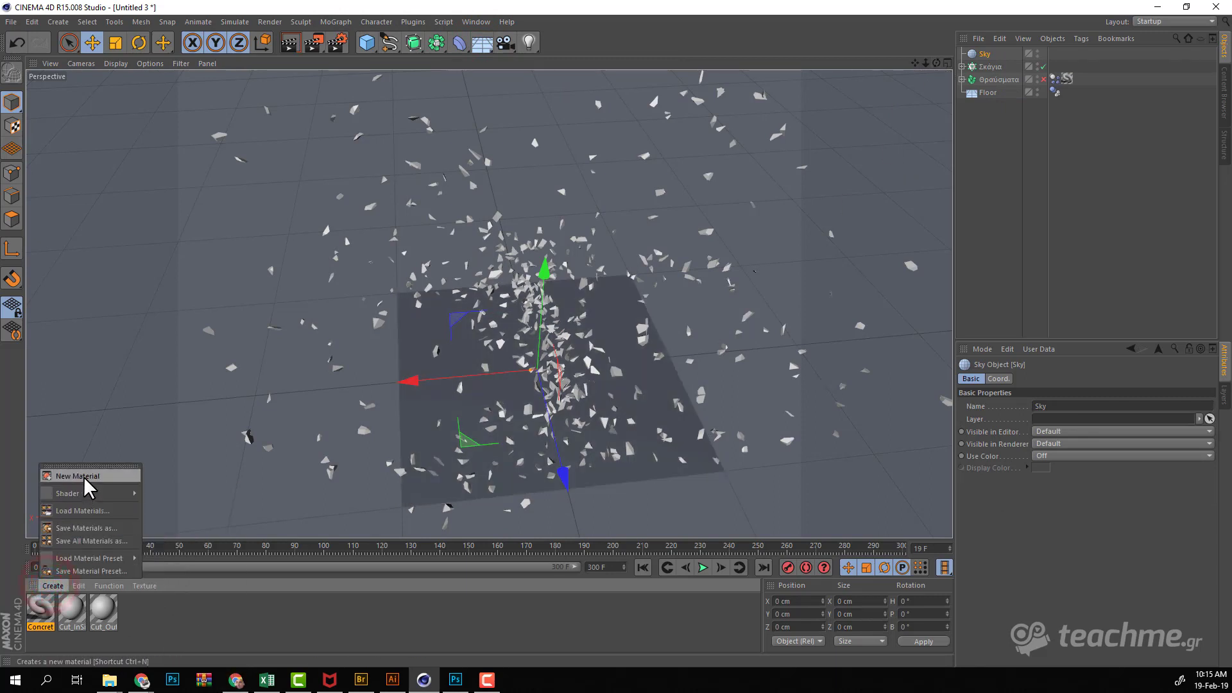
click(80, 476)
click(36, 606)
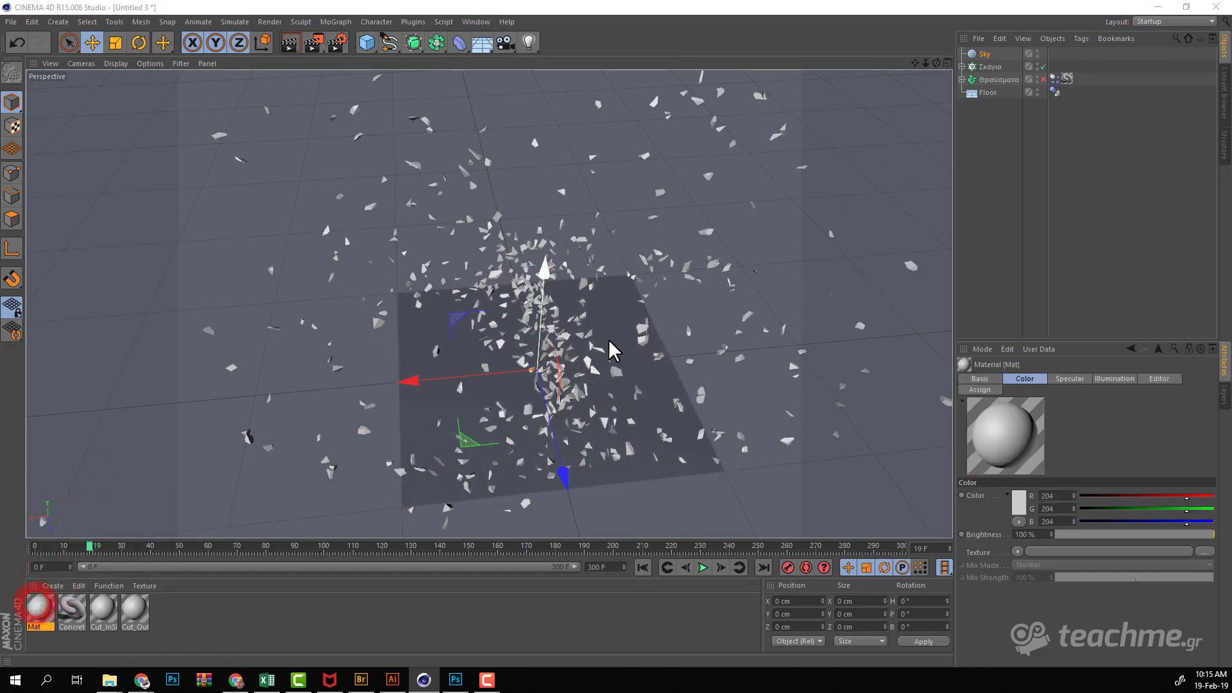
drag(796, 116, 786, 105)
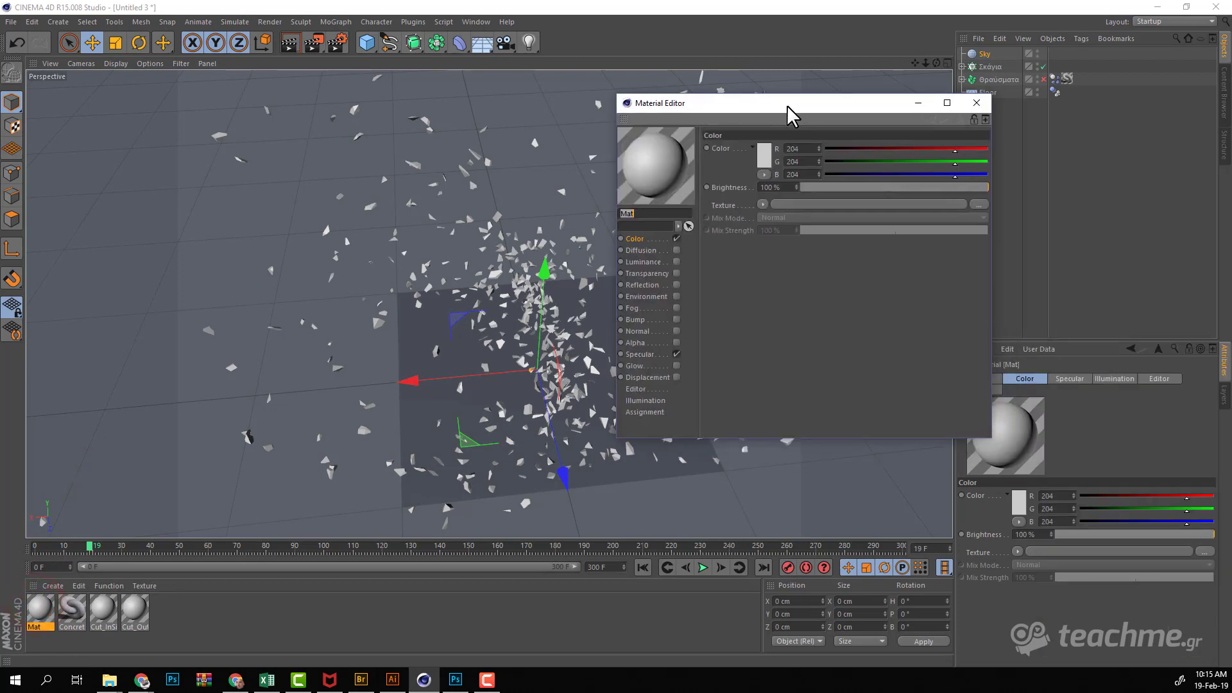
key(BackSpace)
text(Ντ)
text(έζερτ Ρ)
text(ο)
key(BackSpace)
text(ό)
text(ουντ)
click(821, 341)
Step: Load 1370072.jpg as the Color texture, copying it to the project folder
click(977, 204)
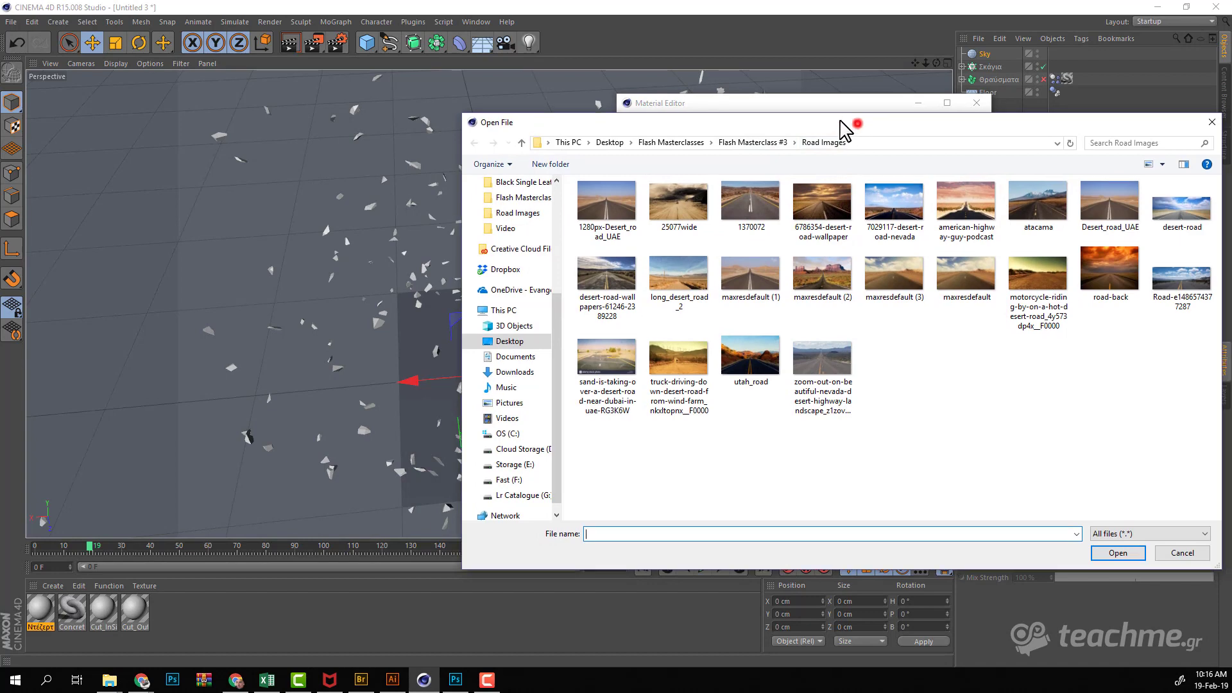
drag(856, 124, 772, 119)
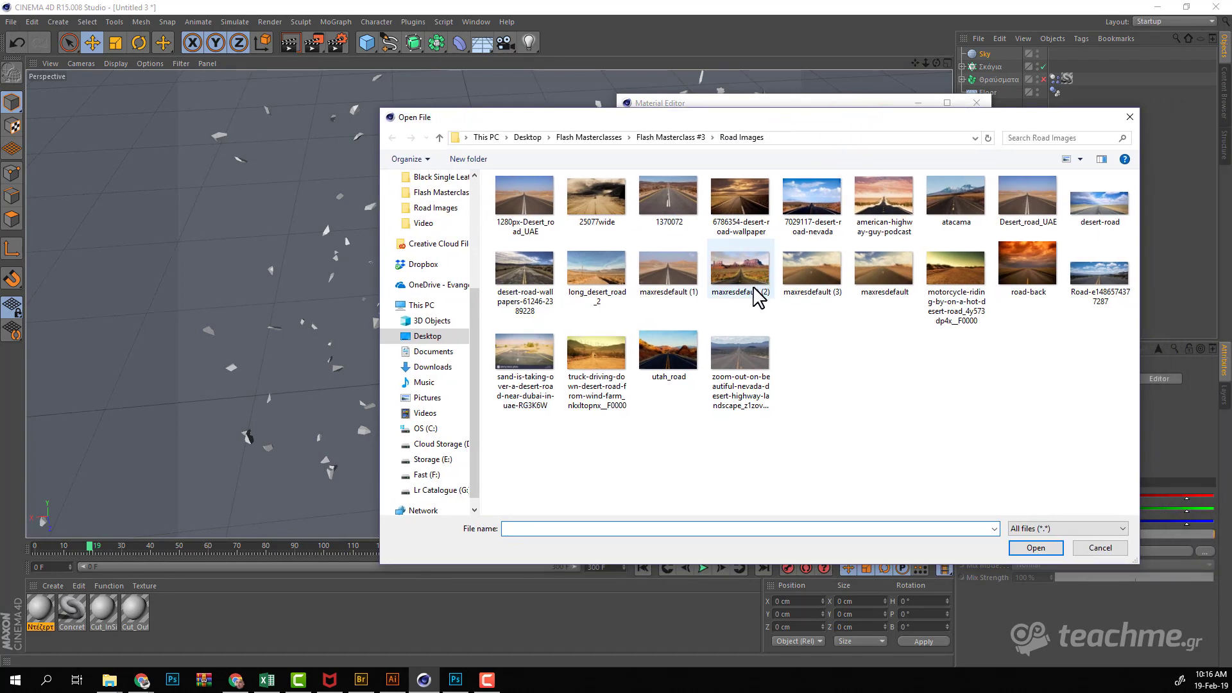
mouse_move(811, 203)
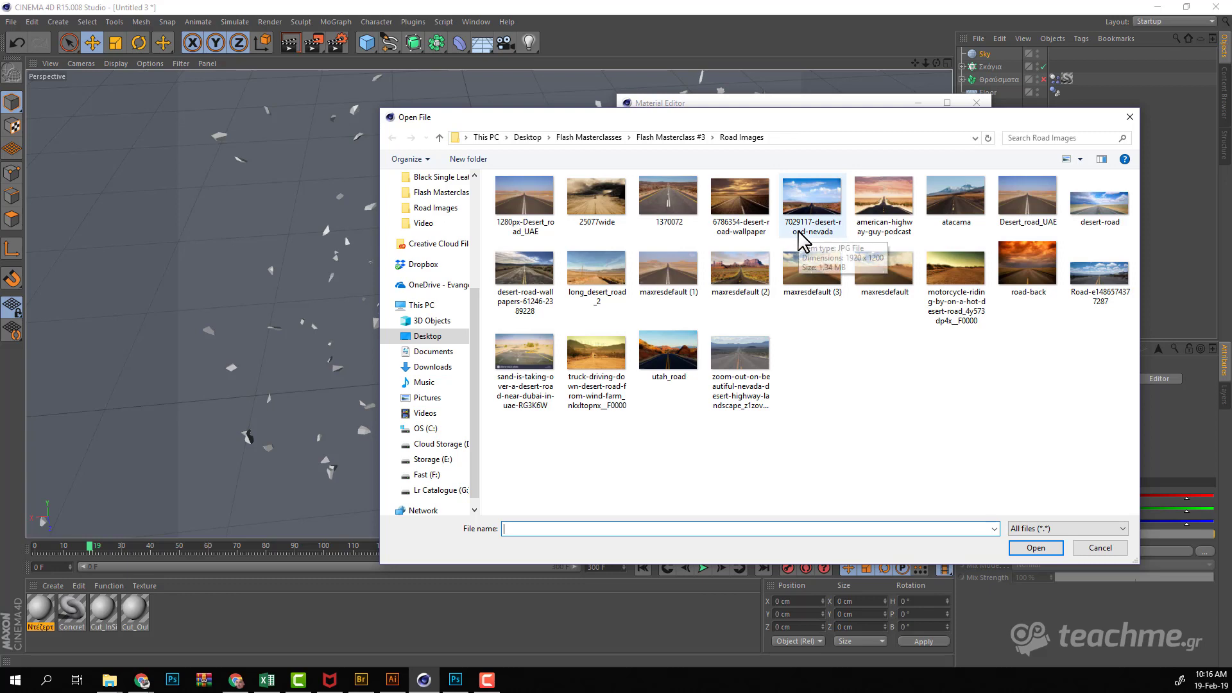
click(698, 197)
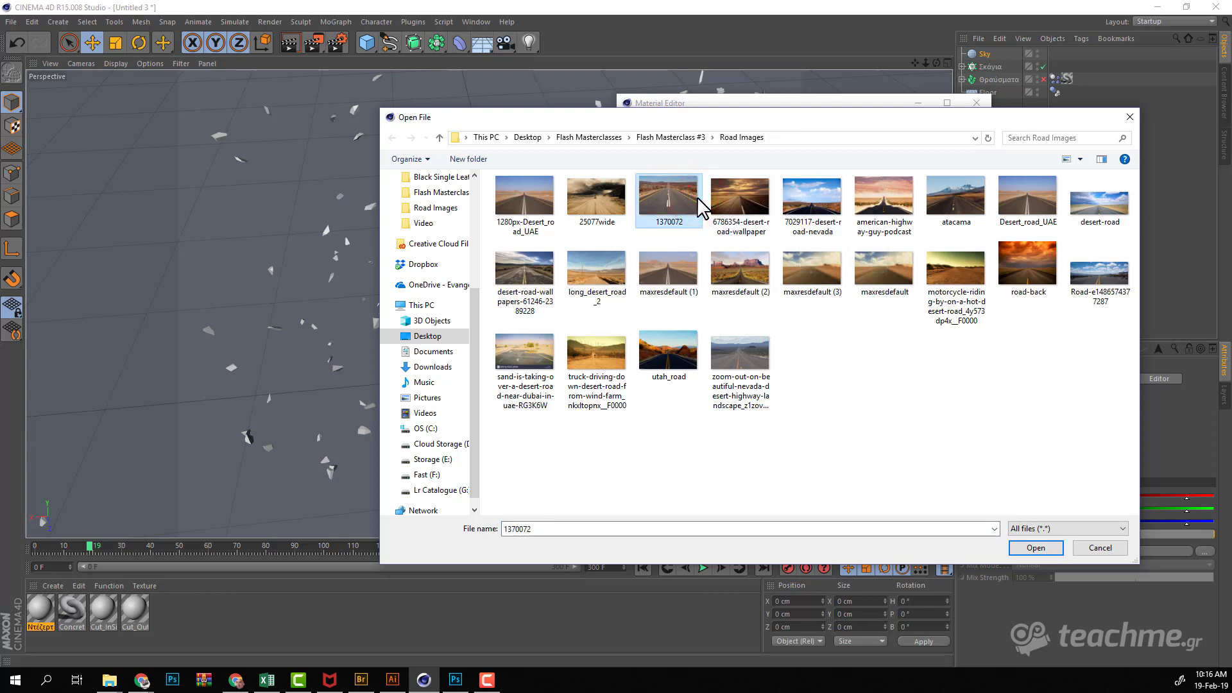
click(1029, 547)
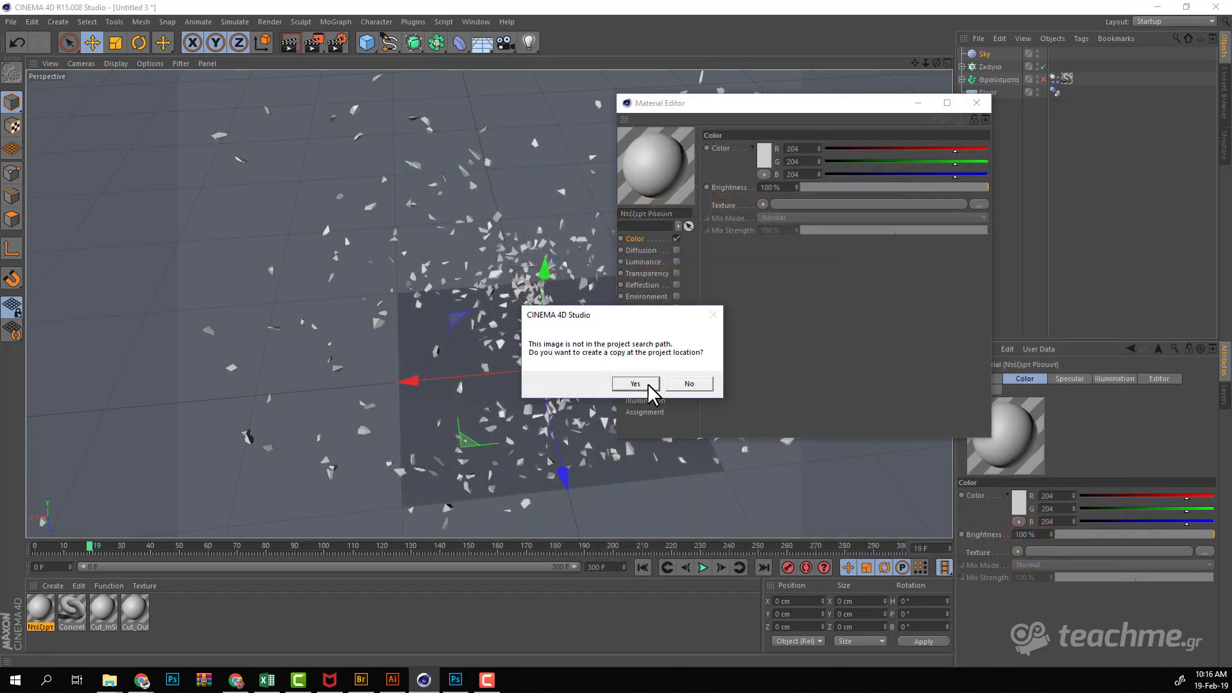
click(648, 384)
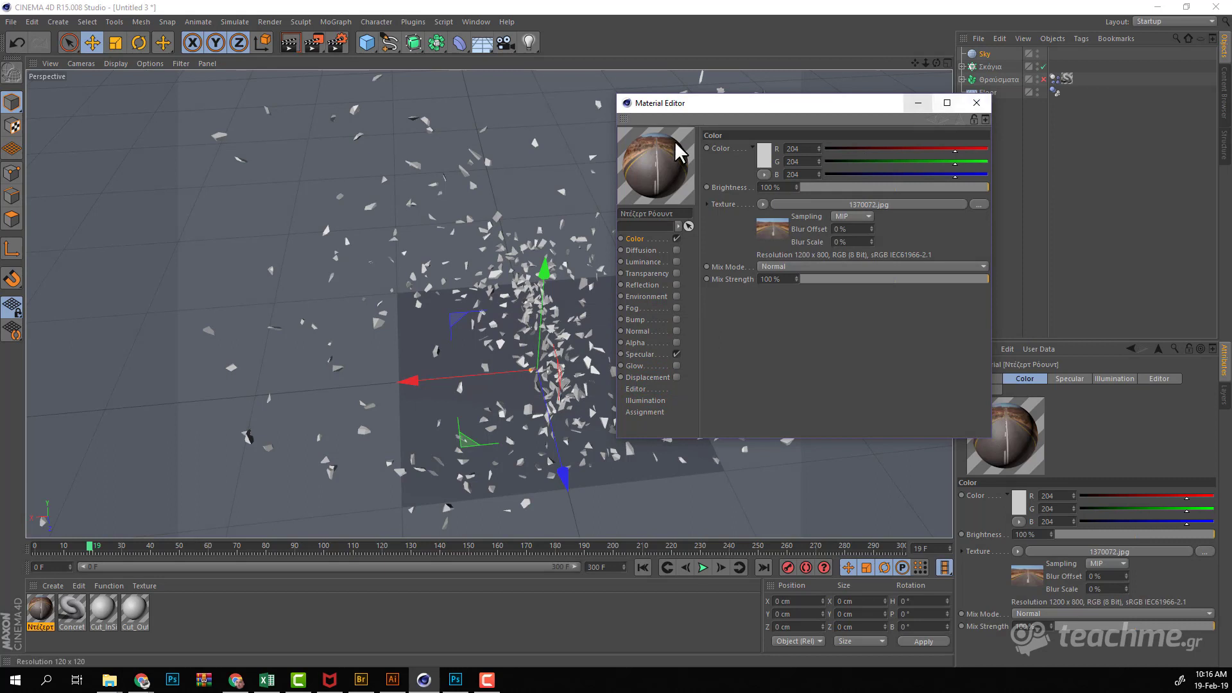
click(976, 103)
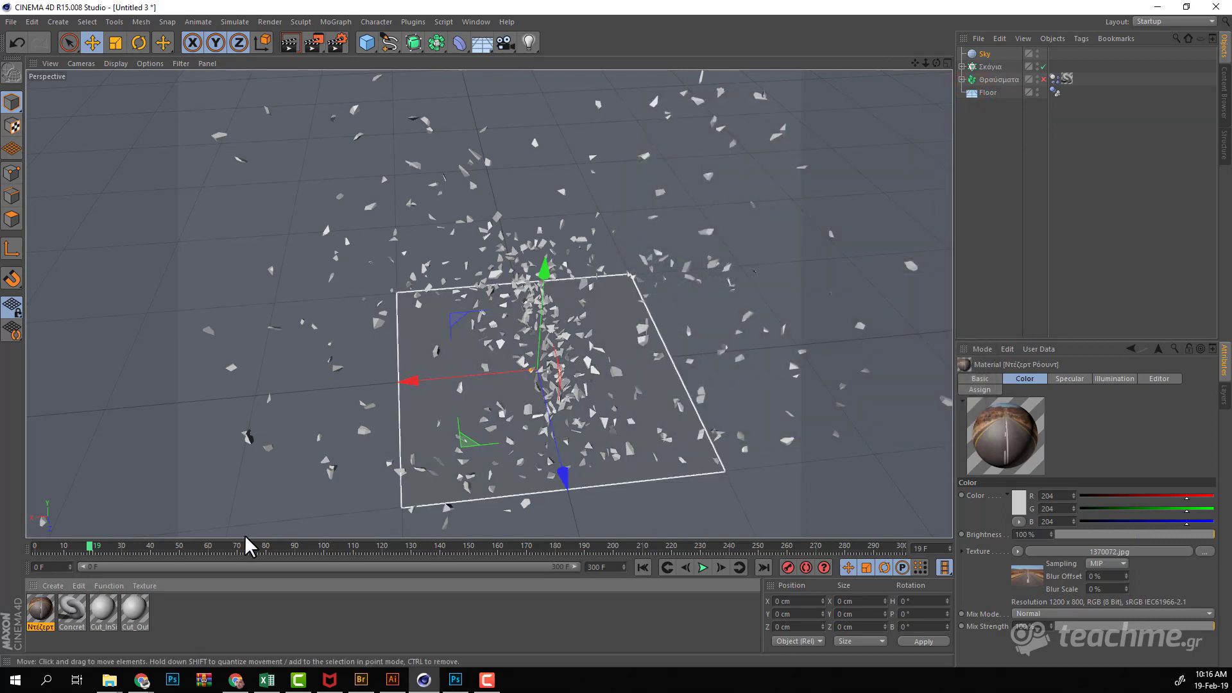
Step: Put the Ντέζερτ Ρόουντ material on the Sky and render the viewport
drag(40, 610, 984, 54)
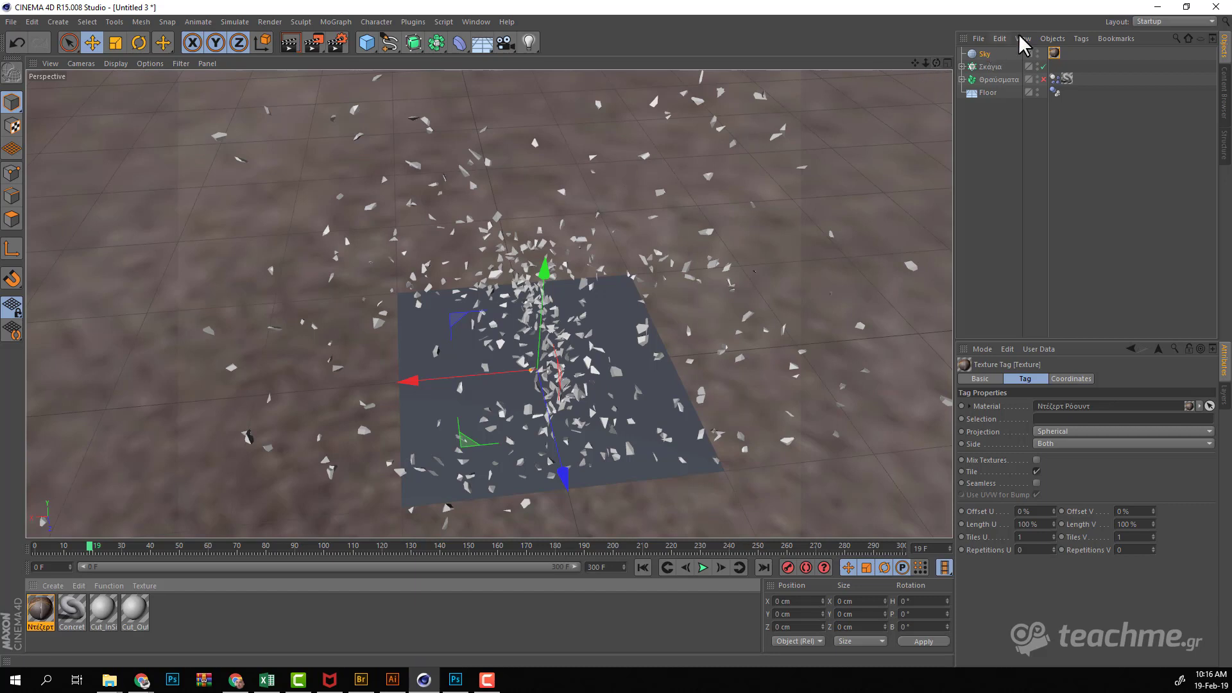
click(292, 42)
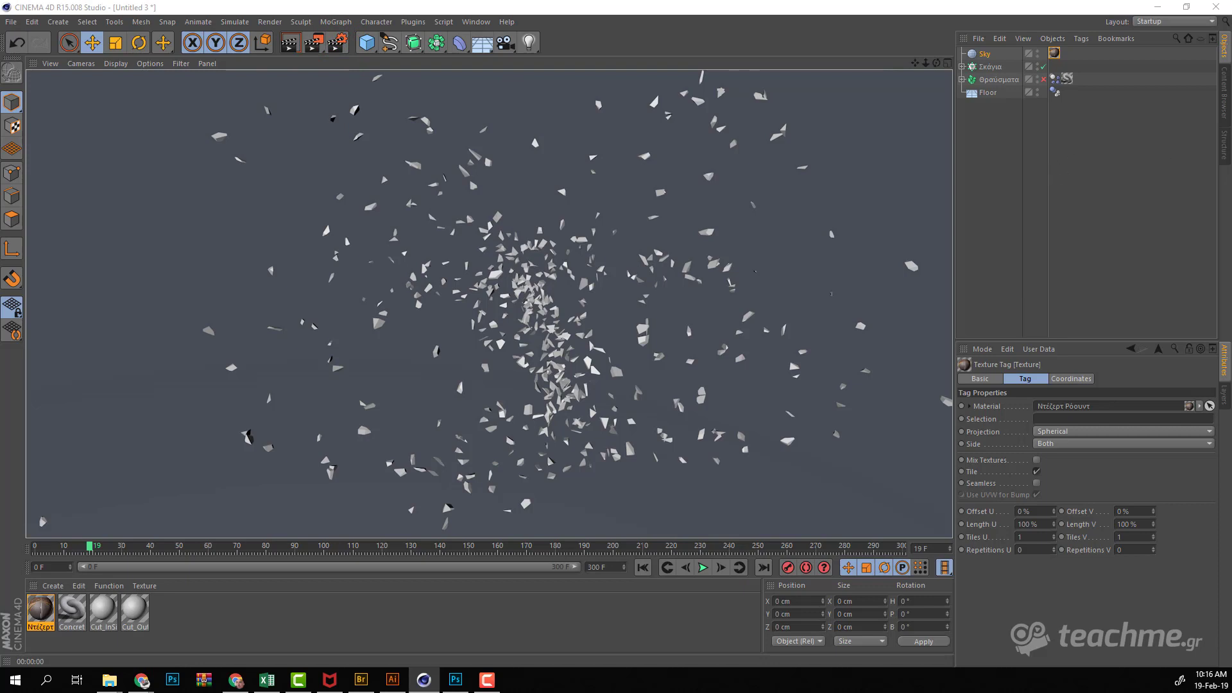
Step: Add Global Illumination in Render Settings and test-render the viewport
key(ctrl+b)
drag(969, 176, 702, 102)
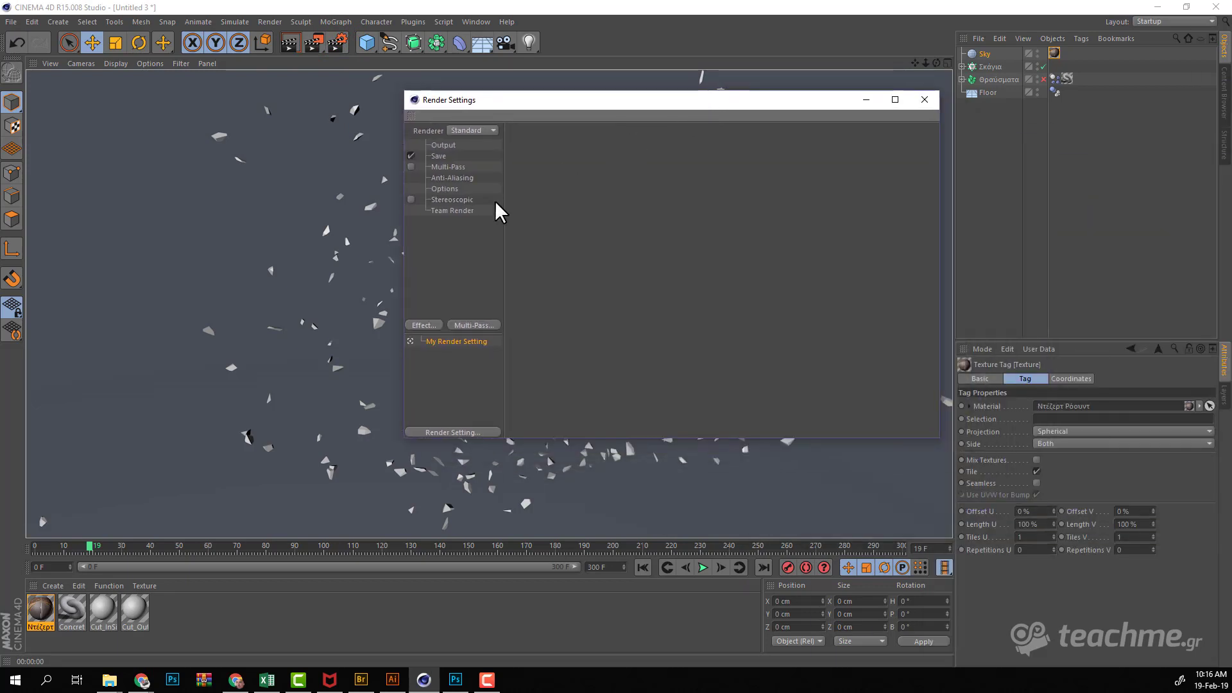
click(421, 326)
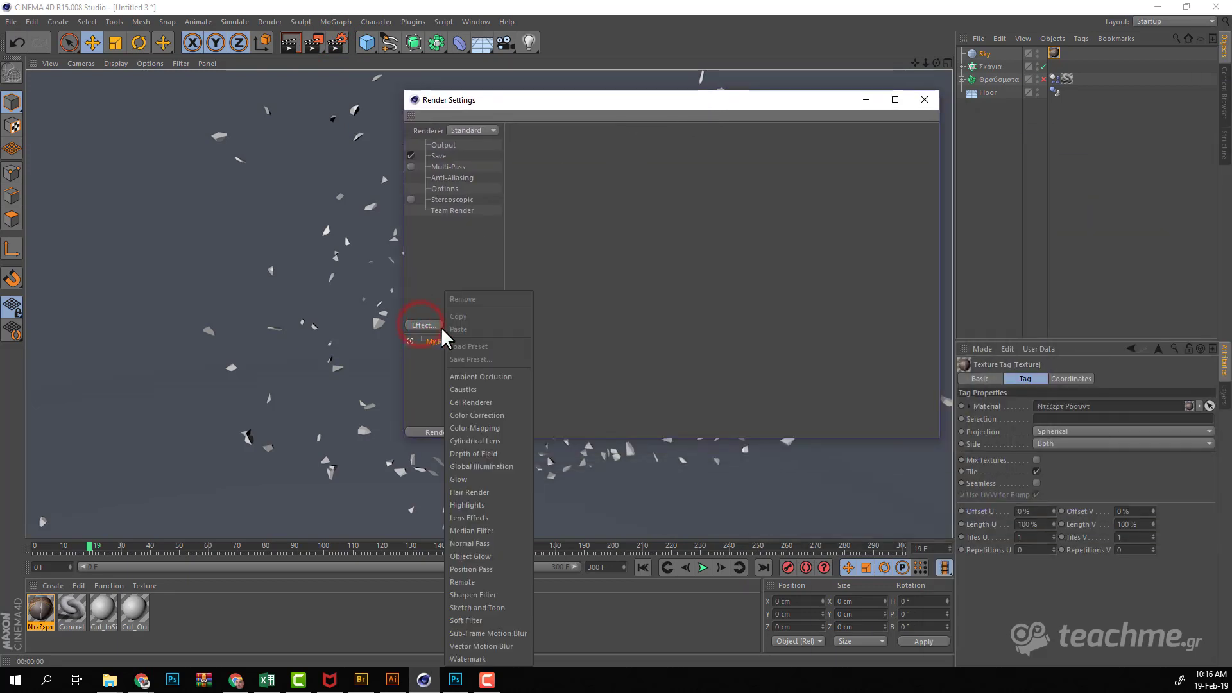
click(491, 468)
drag(561, 101, 828, 73)
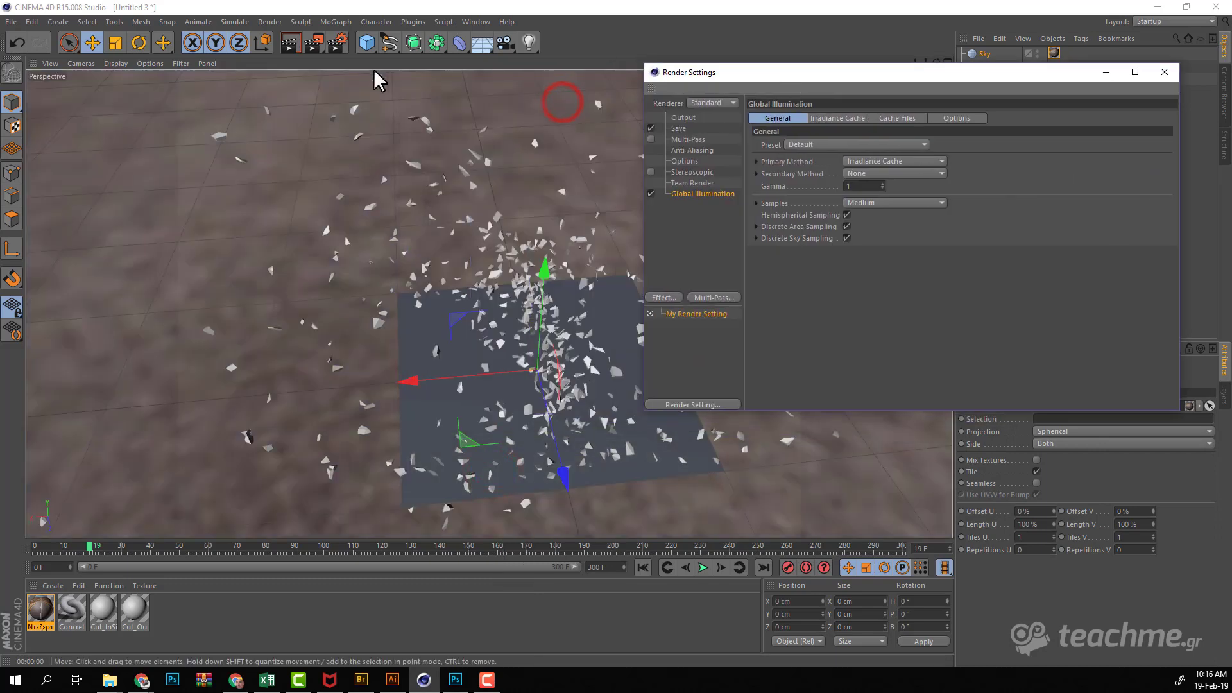
click(315, 41)
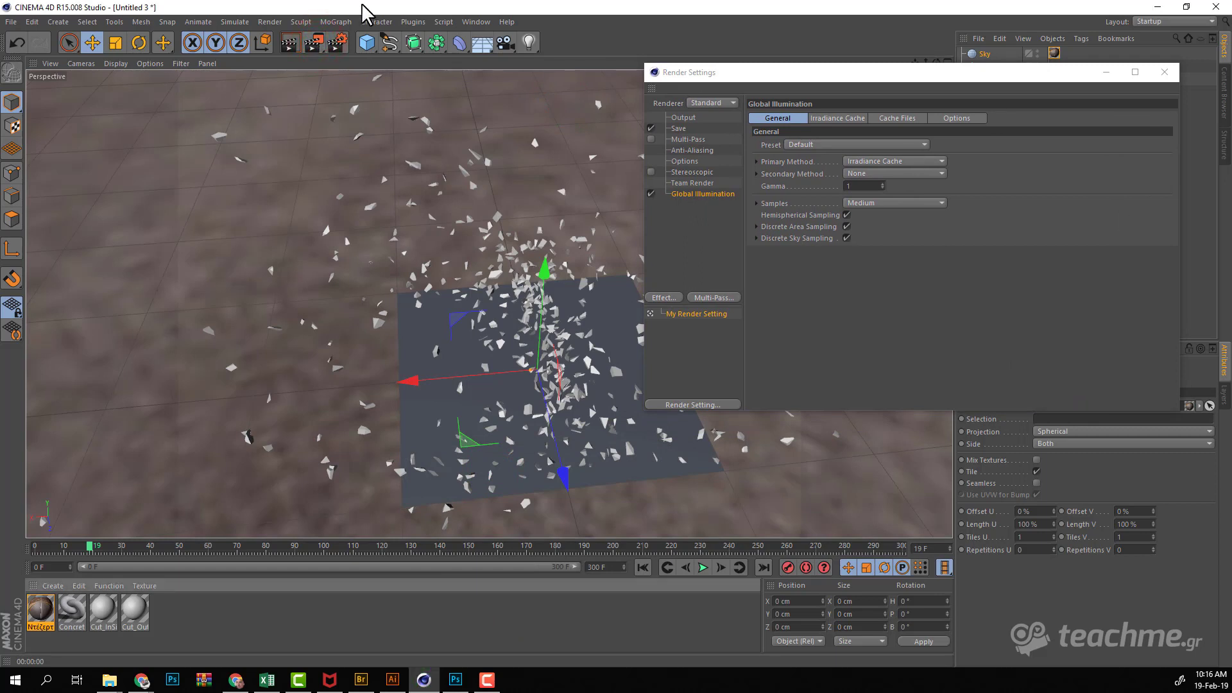
click(287, 41)
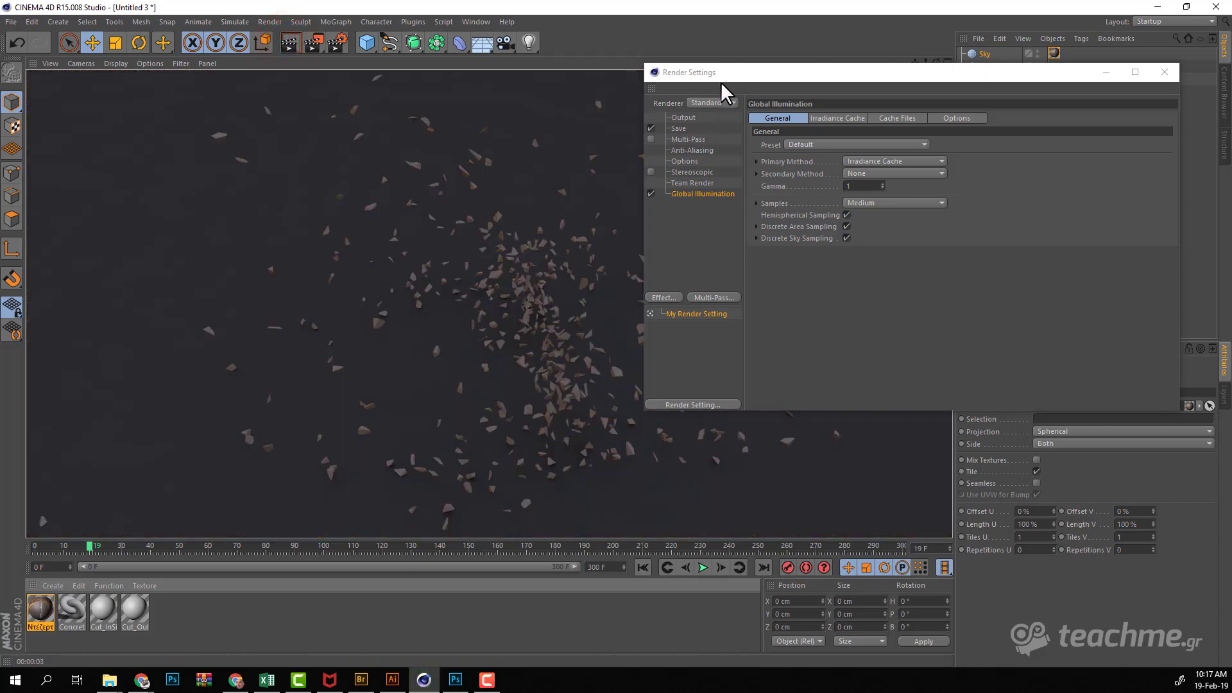
Step: Add Ambient Occlusion as a render effect and close Render Settings
mouse_move(721, 83)
mouse_down()
mouse_move(926, 66)
mouse_move(904, 204)
mouse_move(901, 175)
mouse_up()
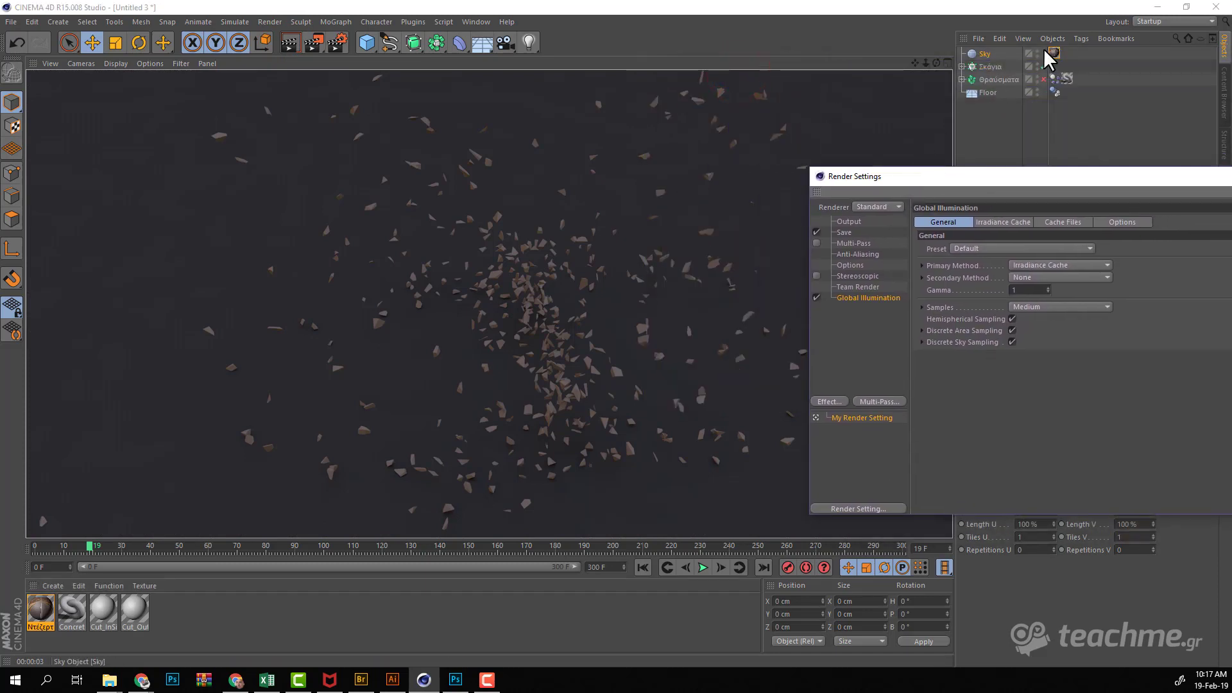
drag(941, 179, 817, 129)
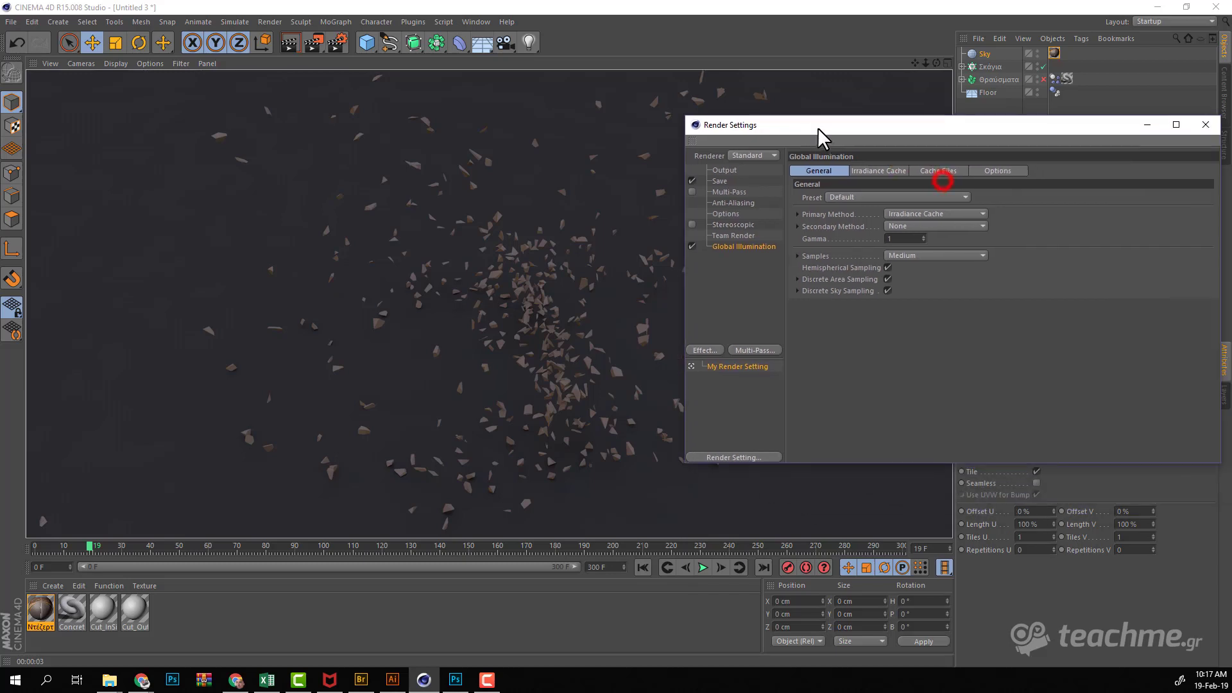
click(705, 350)
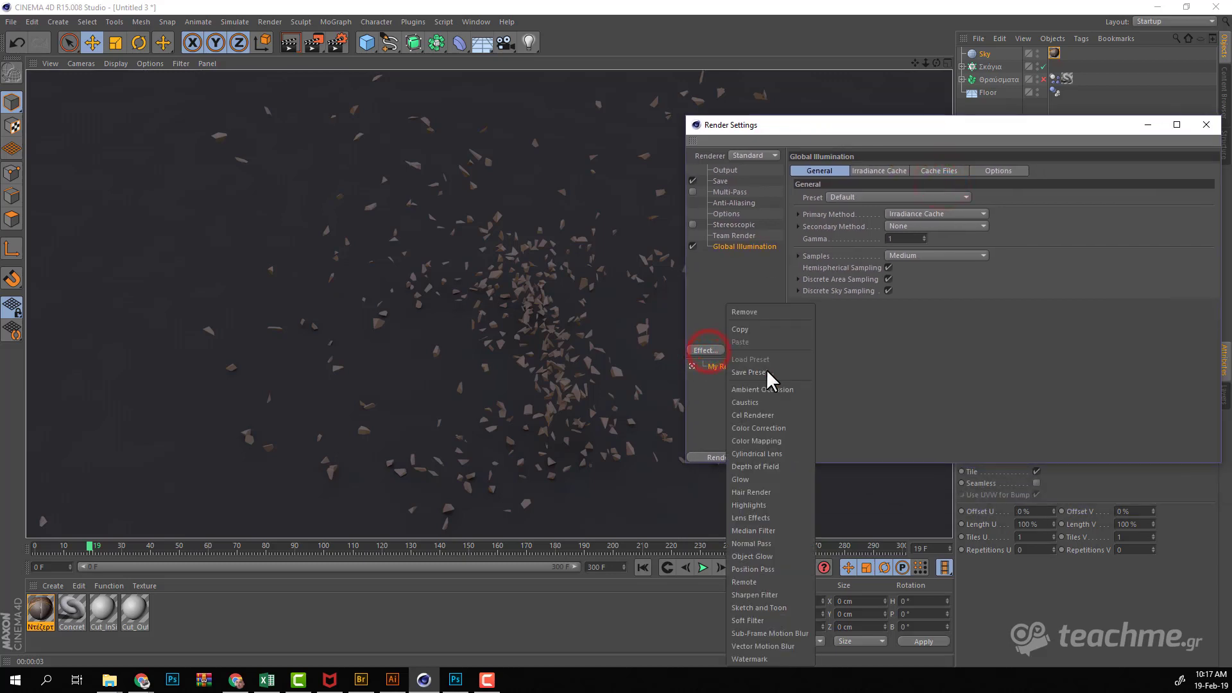
click(775, 385)
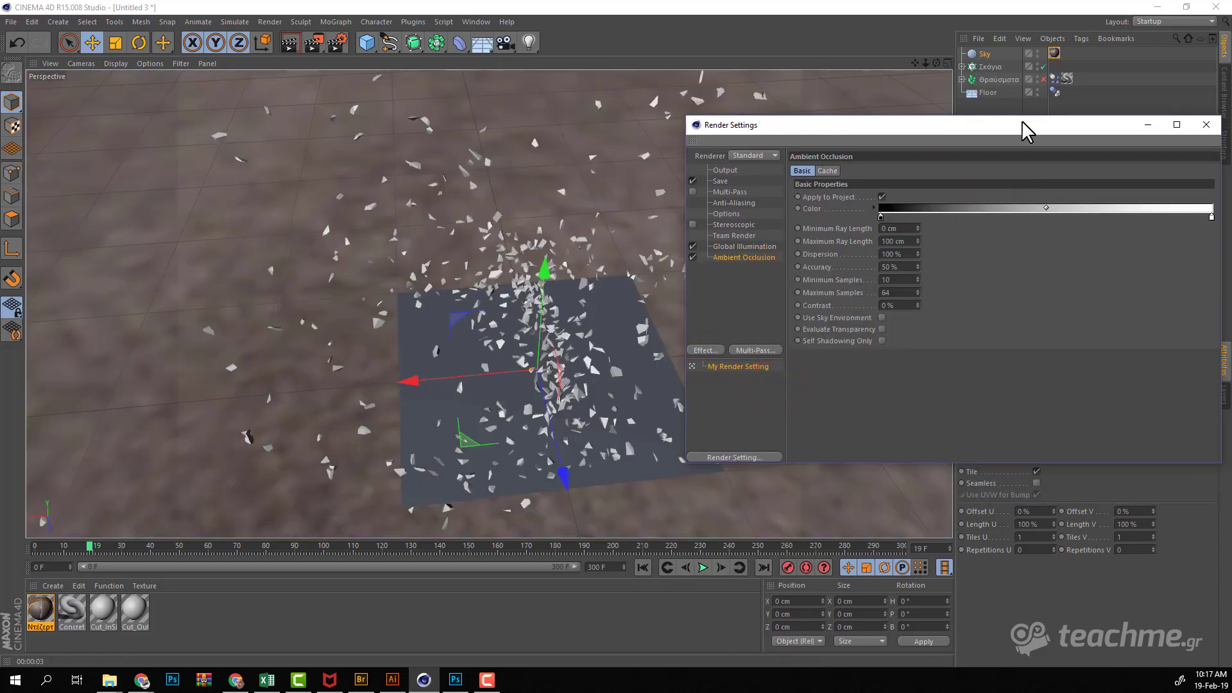
drag(1021, 123, 802, 118)
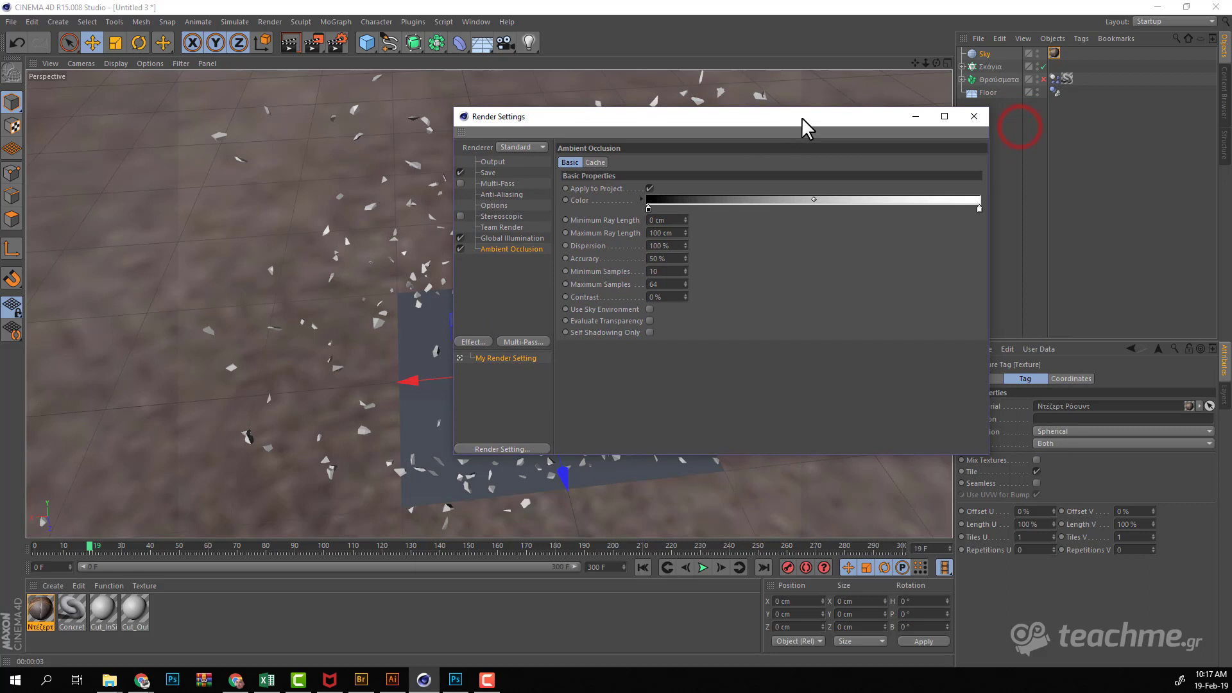
click(976, 120)
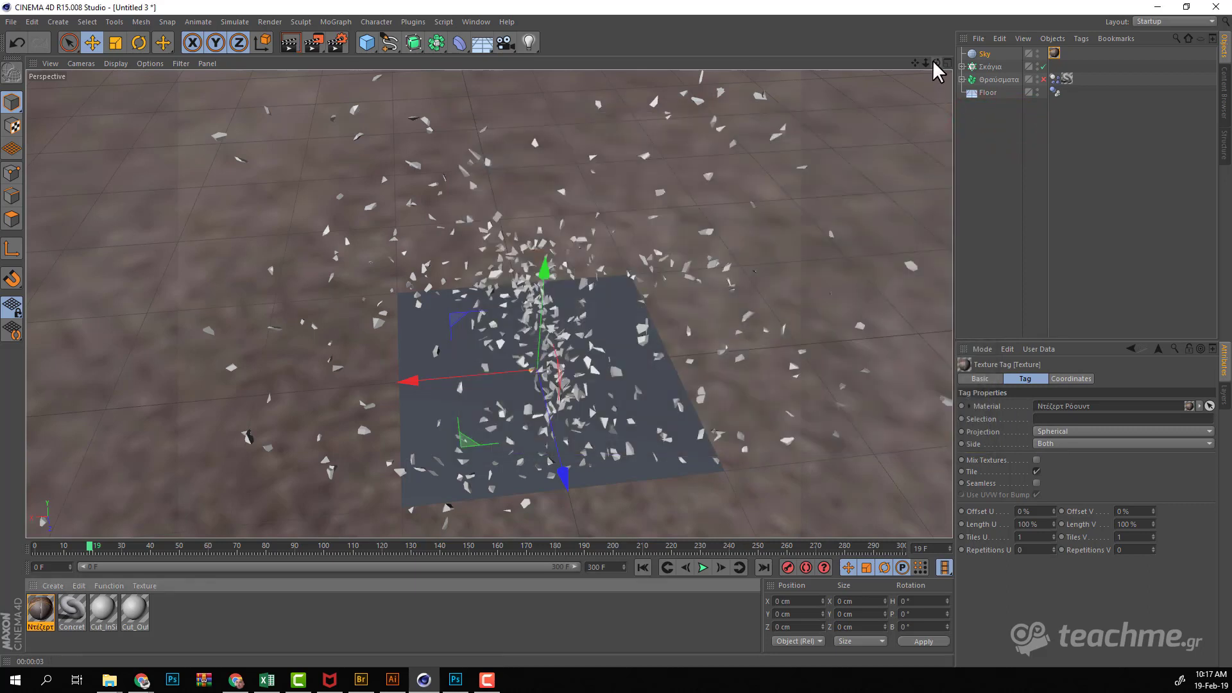
Step: Orbit to a low, close angle on the floor and debris and test-render that view
drag(936, 62, 924, 19)
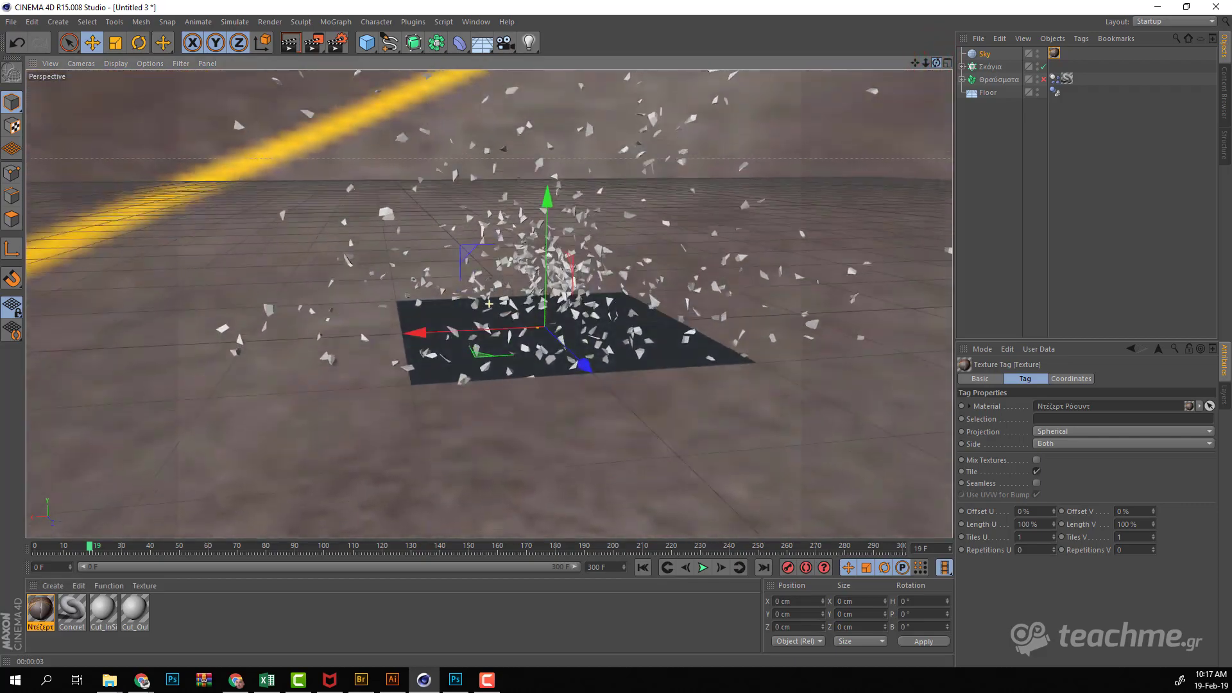
drag(489, 304, 489, 303)
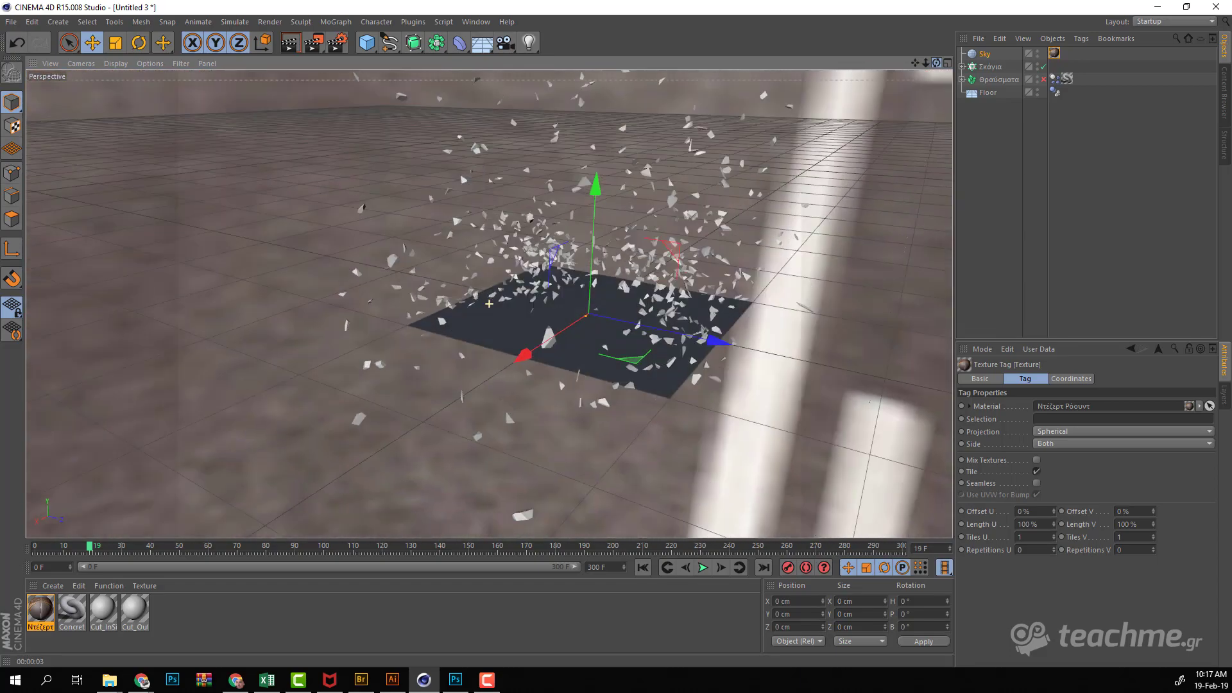
drag(925, 62, 925, 64)
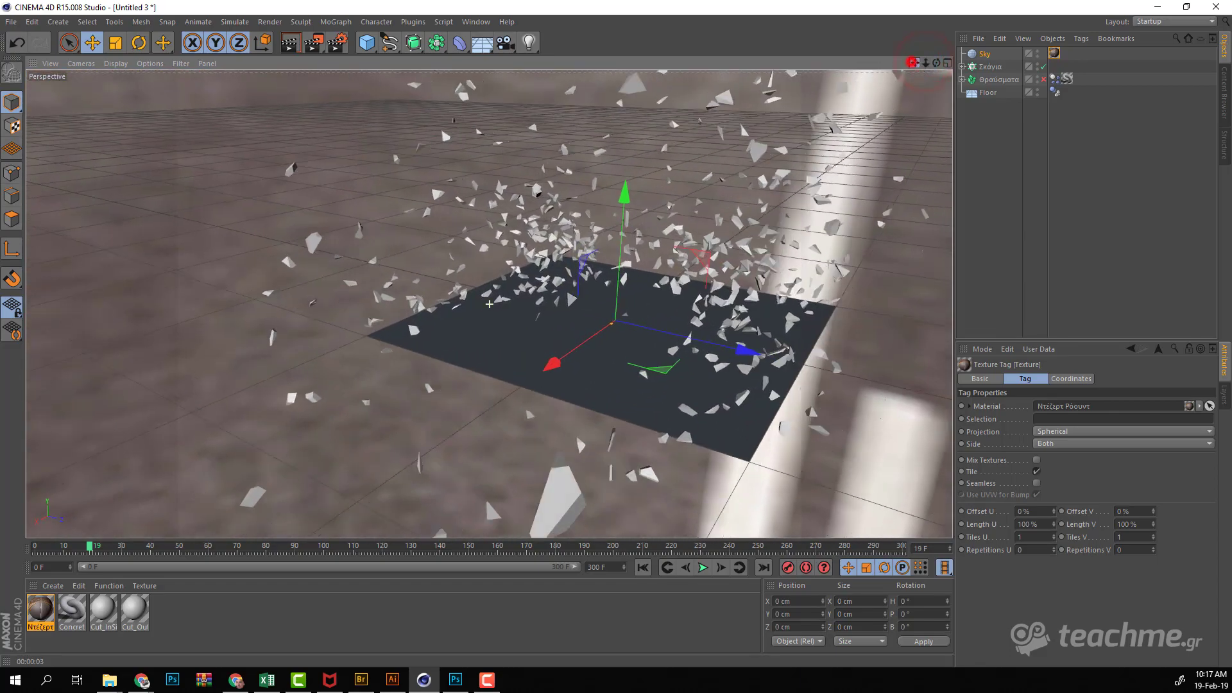
drag(936, 62, 936, 63)
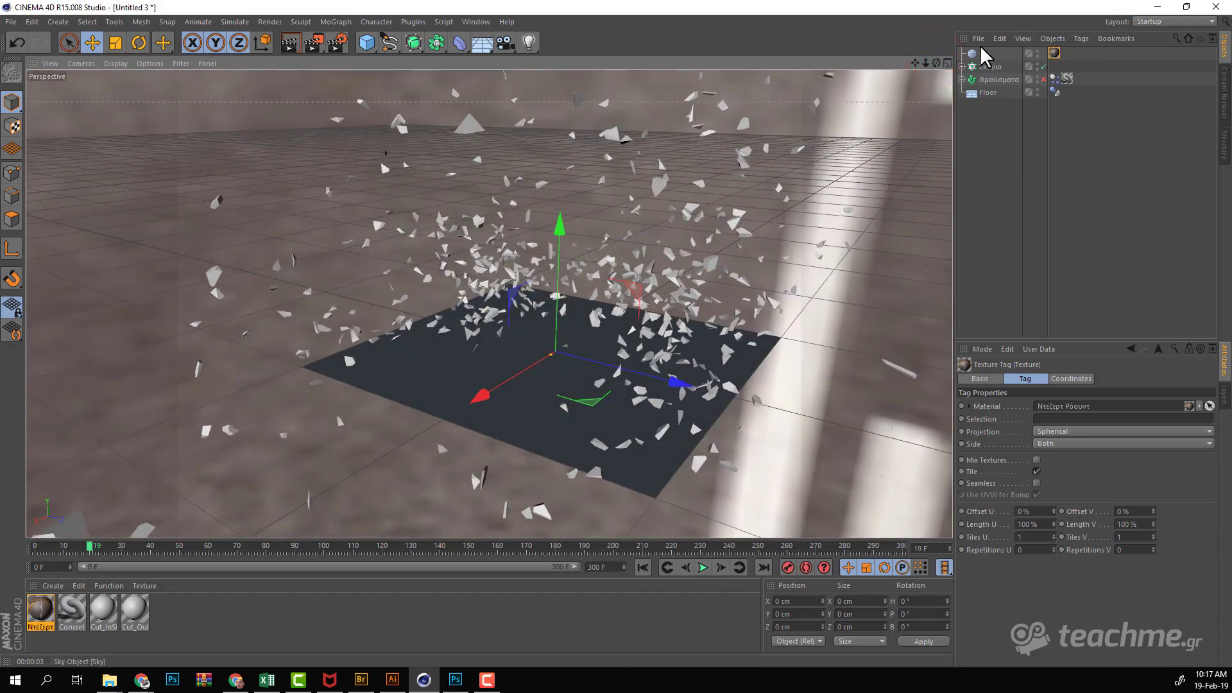
click(285, 41)
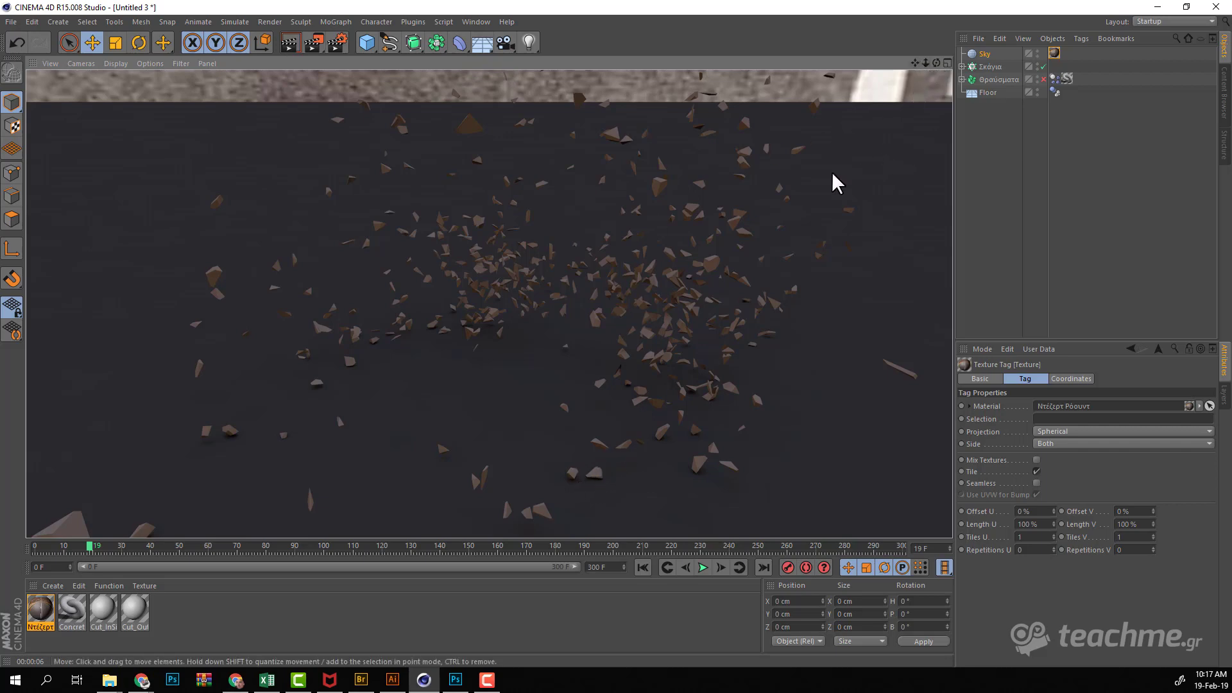
mouse_move(936, 62)
mouse_down()
mouse_move(975, 83)
mouse_move(937, 59)
mouse_up()
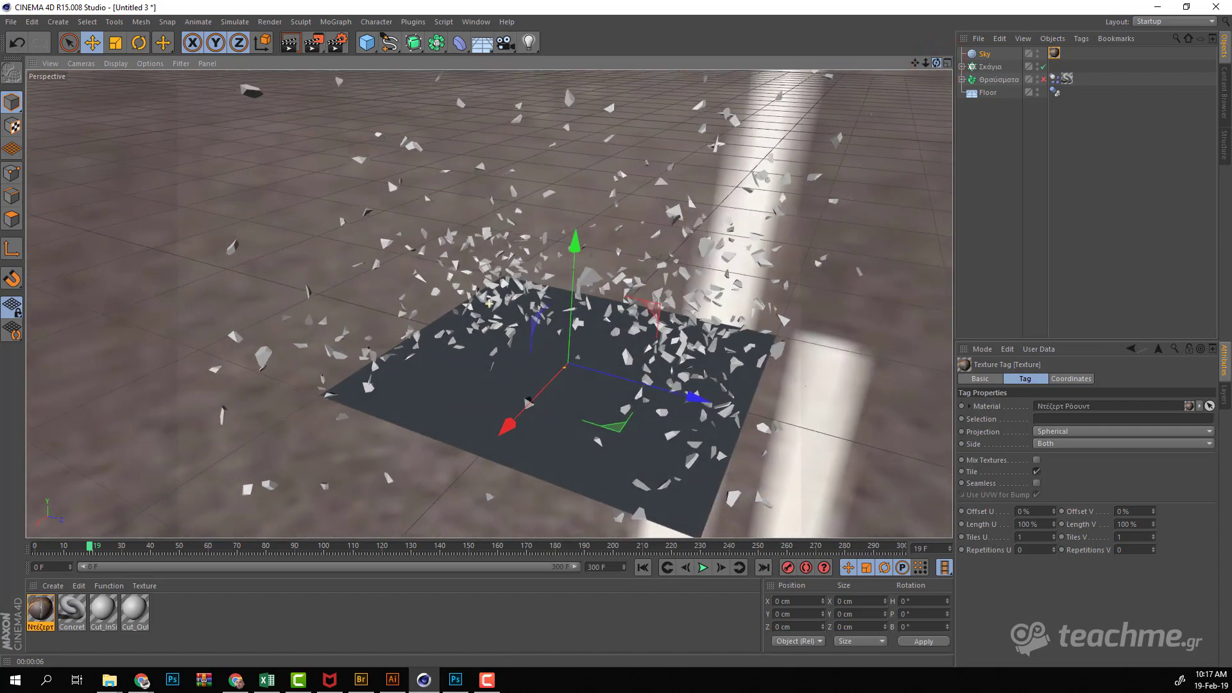
Step: Add a Compositing tag to the Sky with Seen by Camera switched off
click(984, 54)
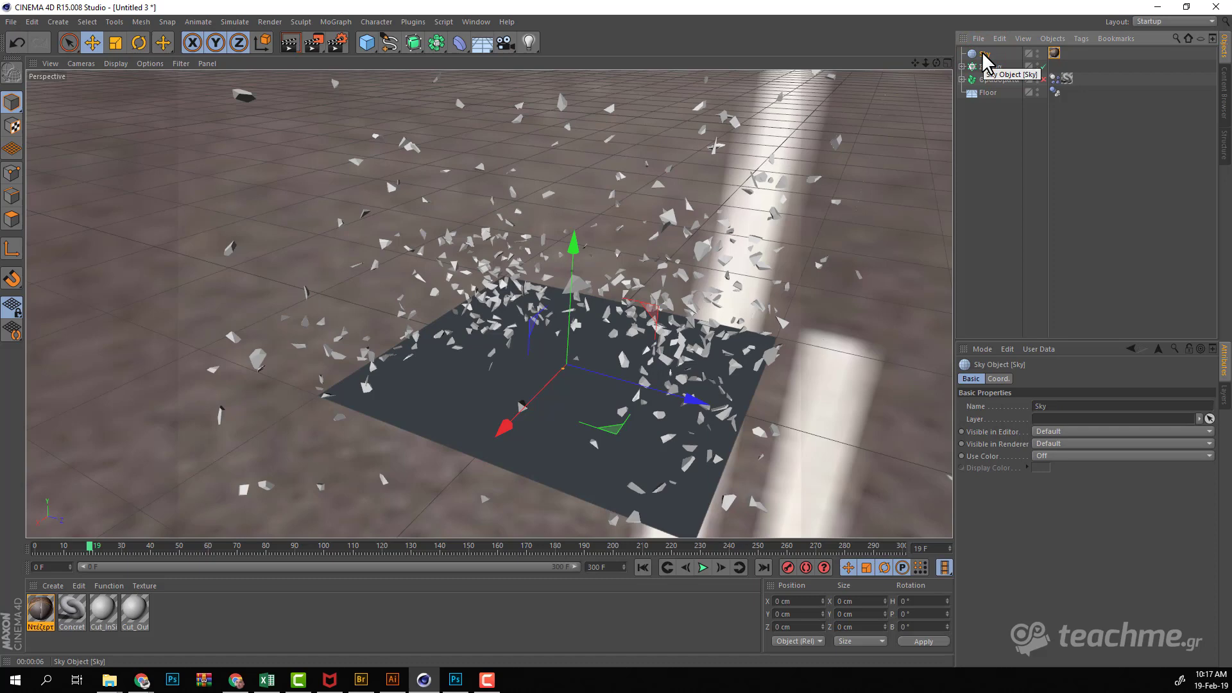
right_click(985, 61)
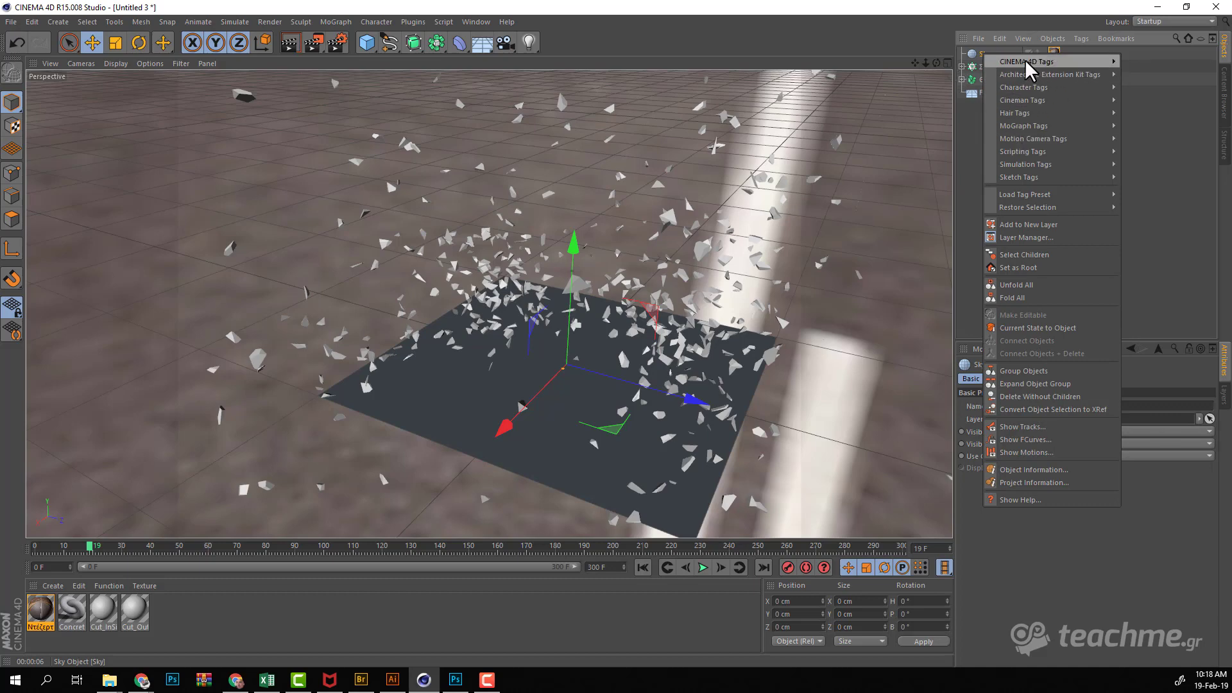
click(943, 17)
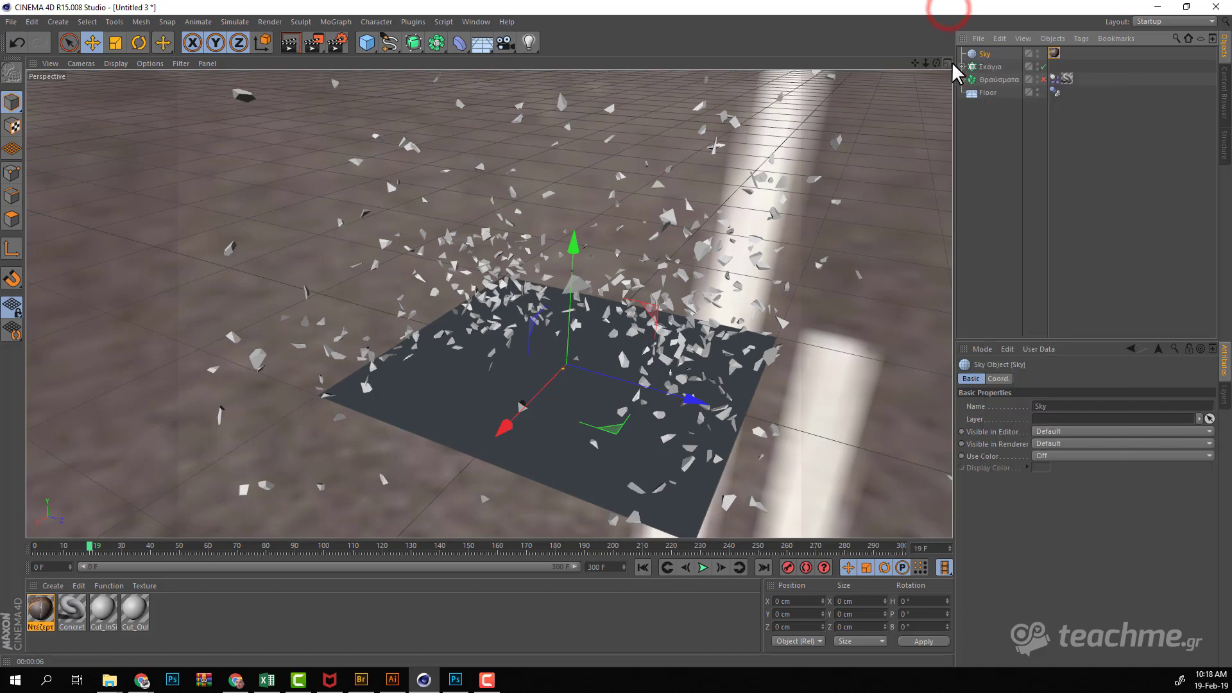
drag(954, 63, 871, 62)
right_click(898, 52)
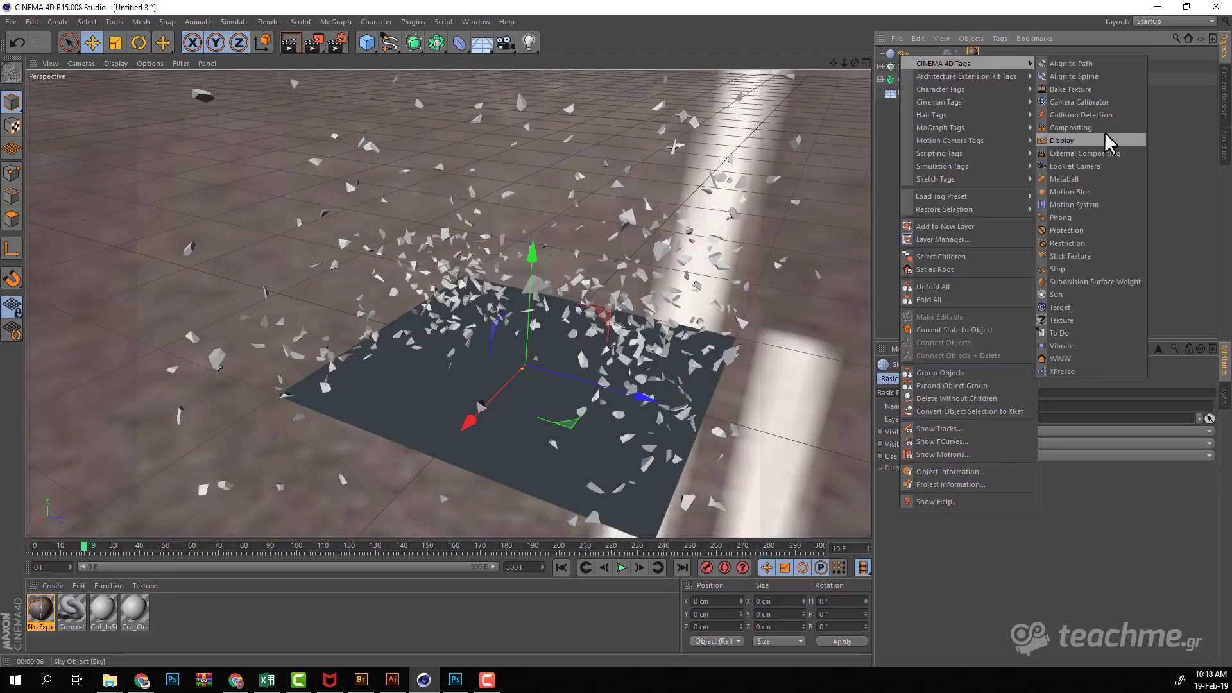
click(1102, 128)
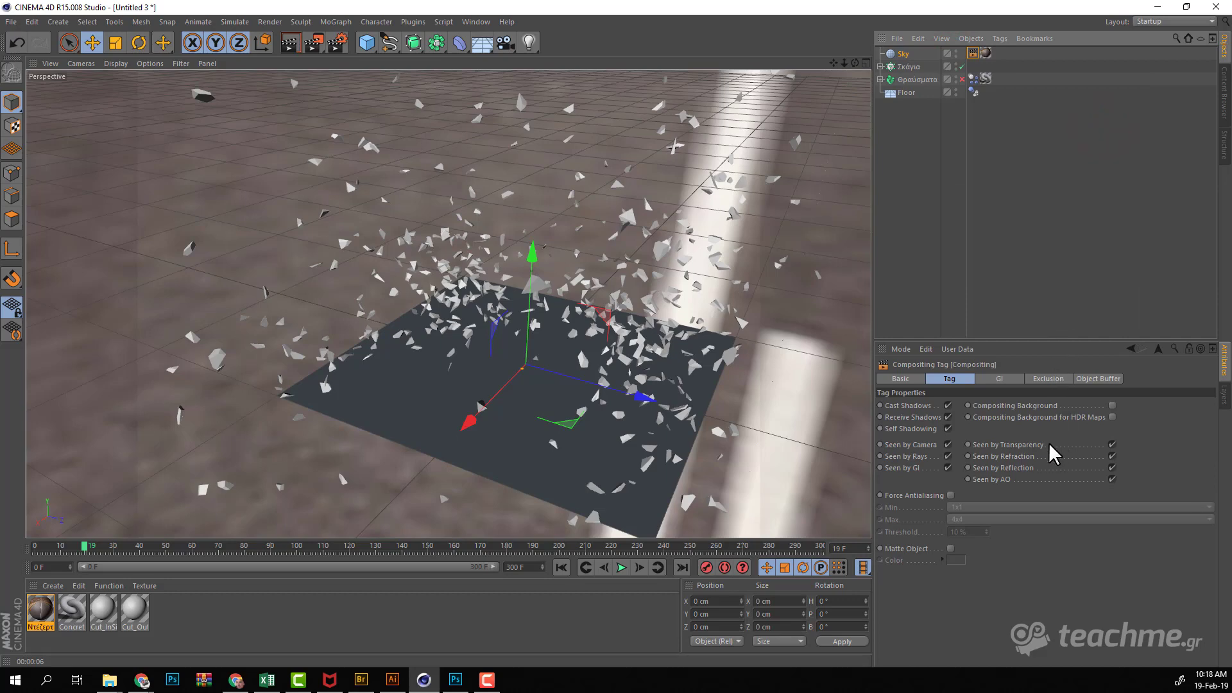
click(947, 444)
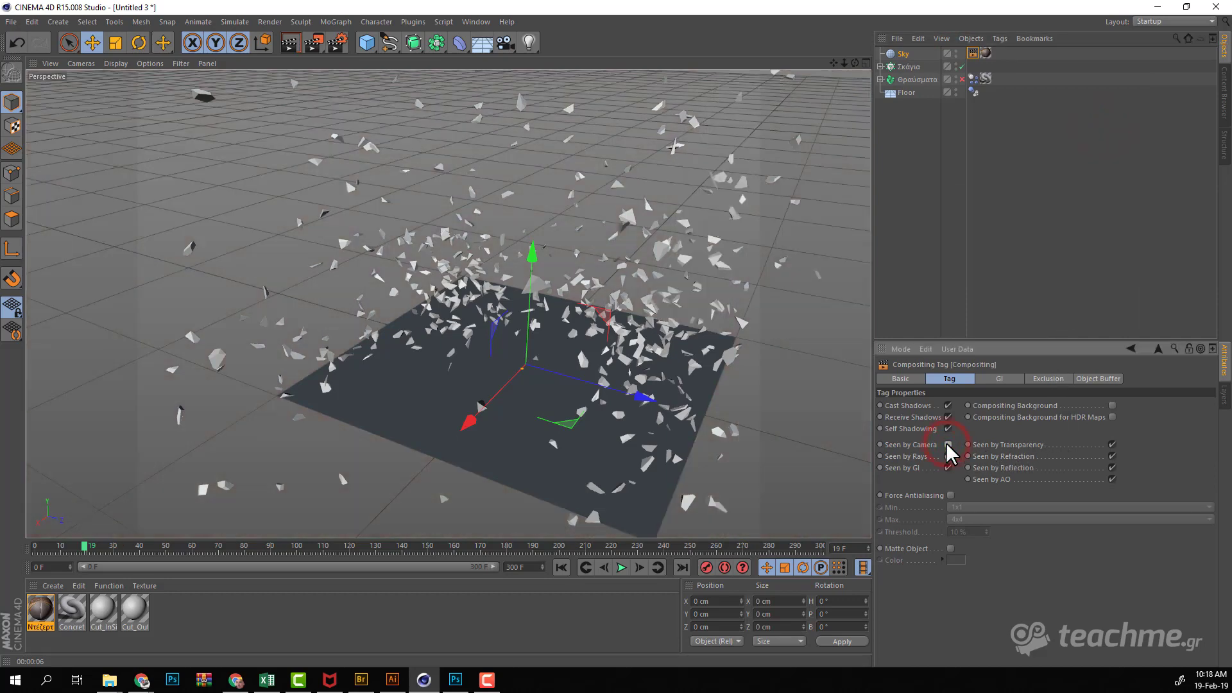
Step: Add a Compositing tag to the Floor with Seen by Camera switched off
click(902, 91)
right_click(902, 91)
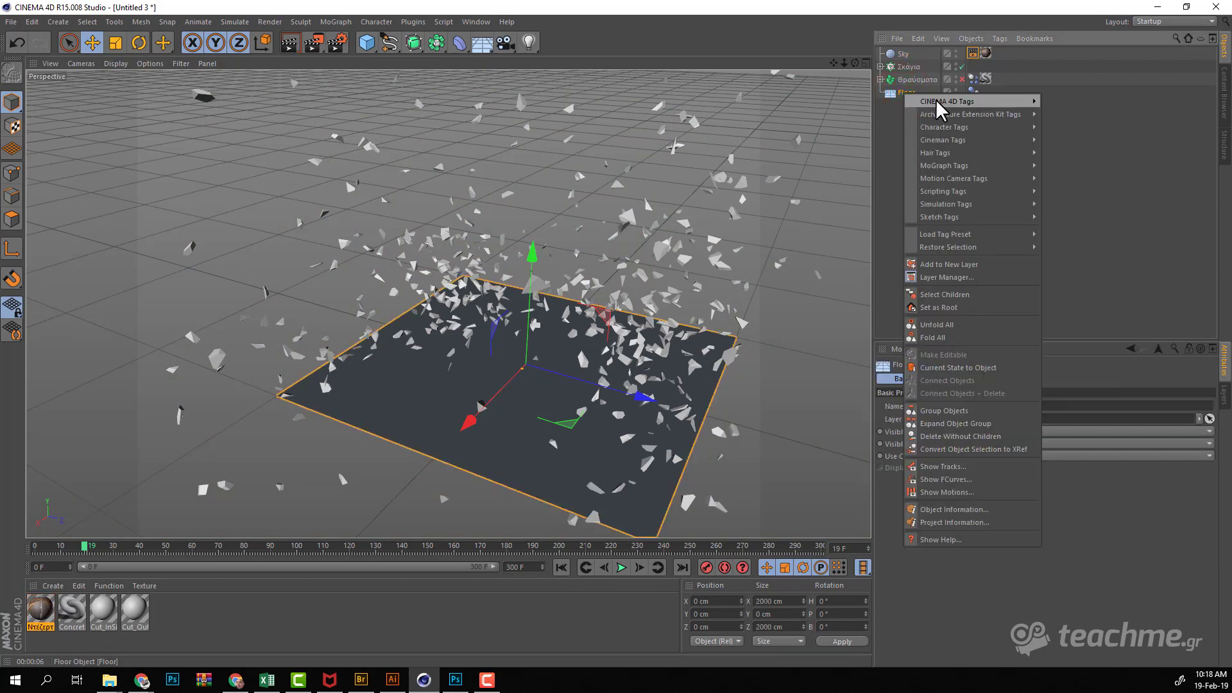
click(1088, 171)
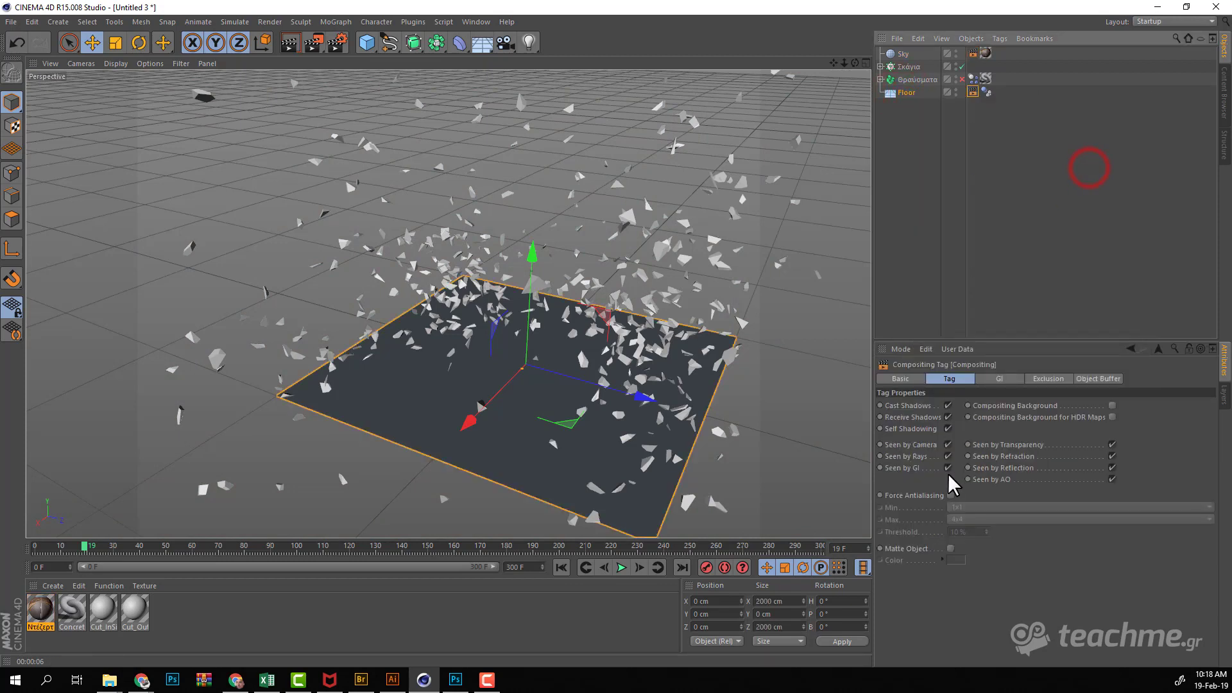
click(947, 444)
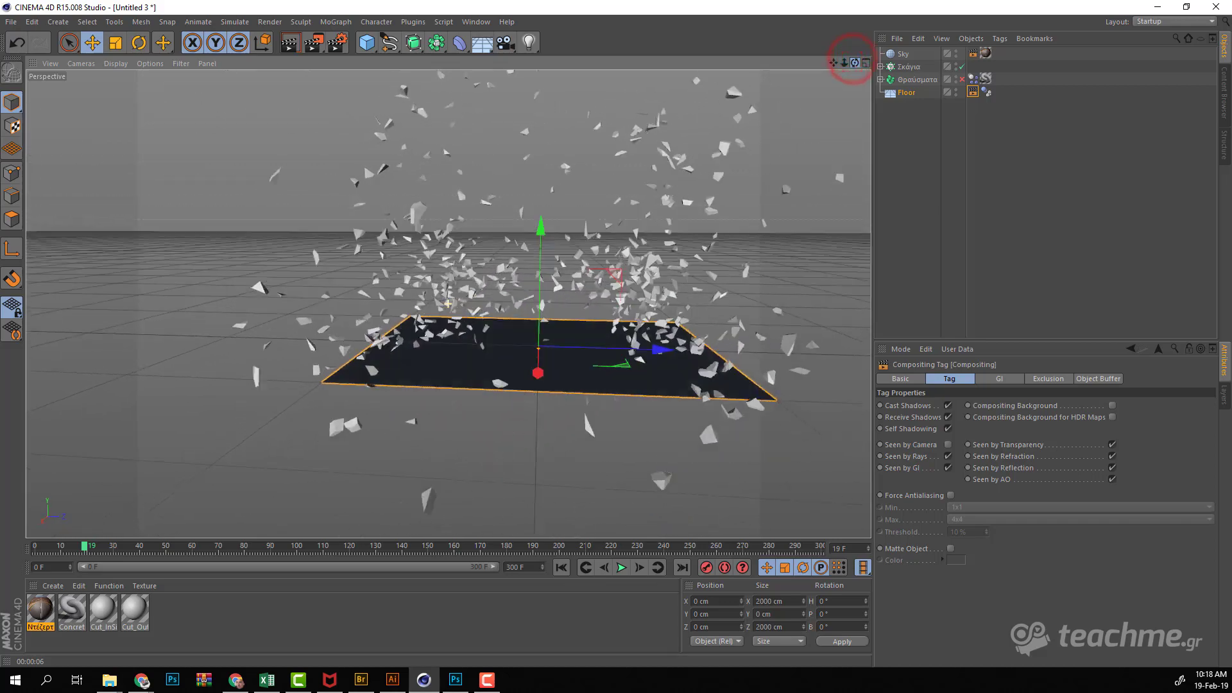
Step: Preview-render the scene to confirm the background is empty, then orbit to a steeper view
drag(854, 62, 638, 60)
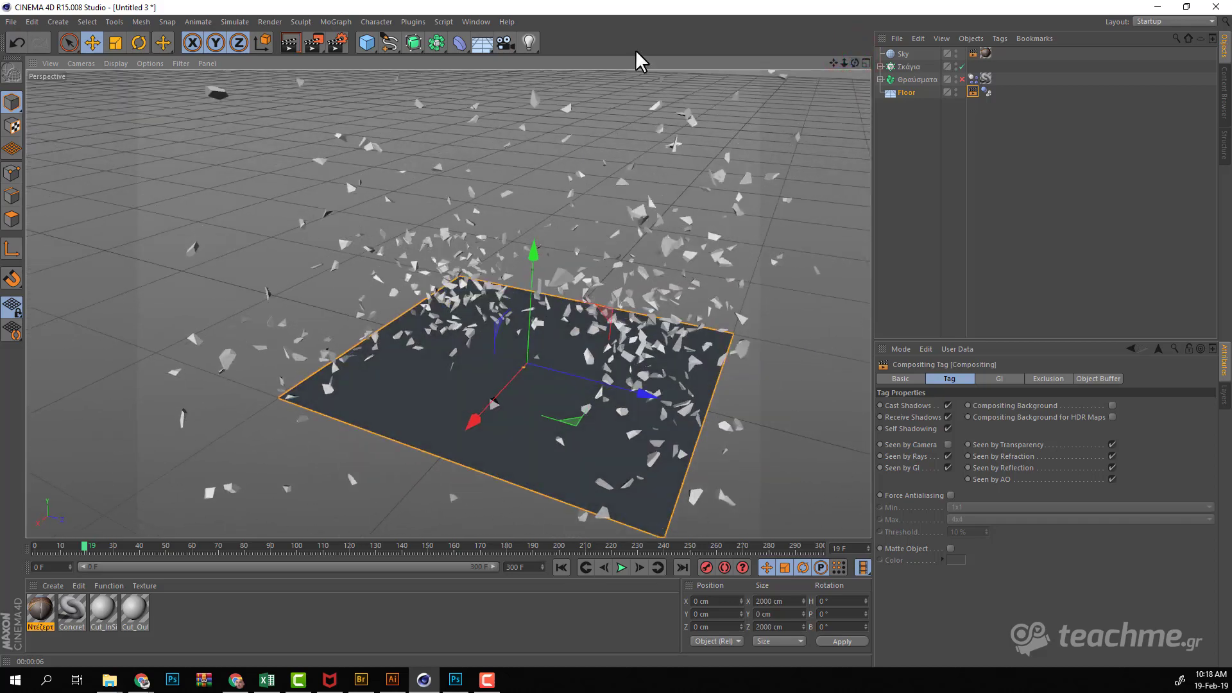
click(290, 43)
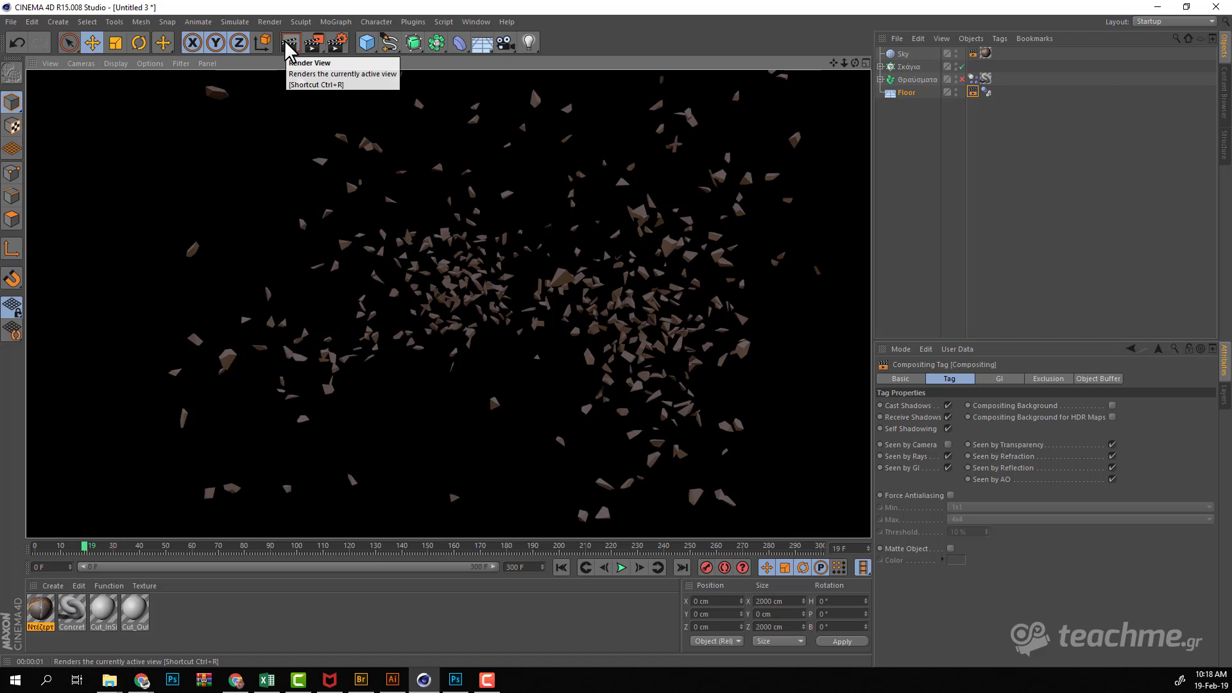
click(854, 62)
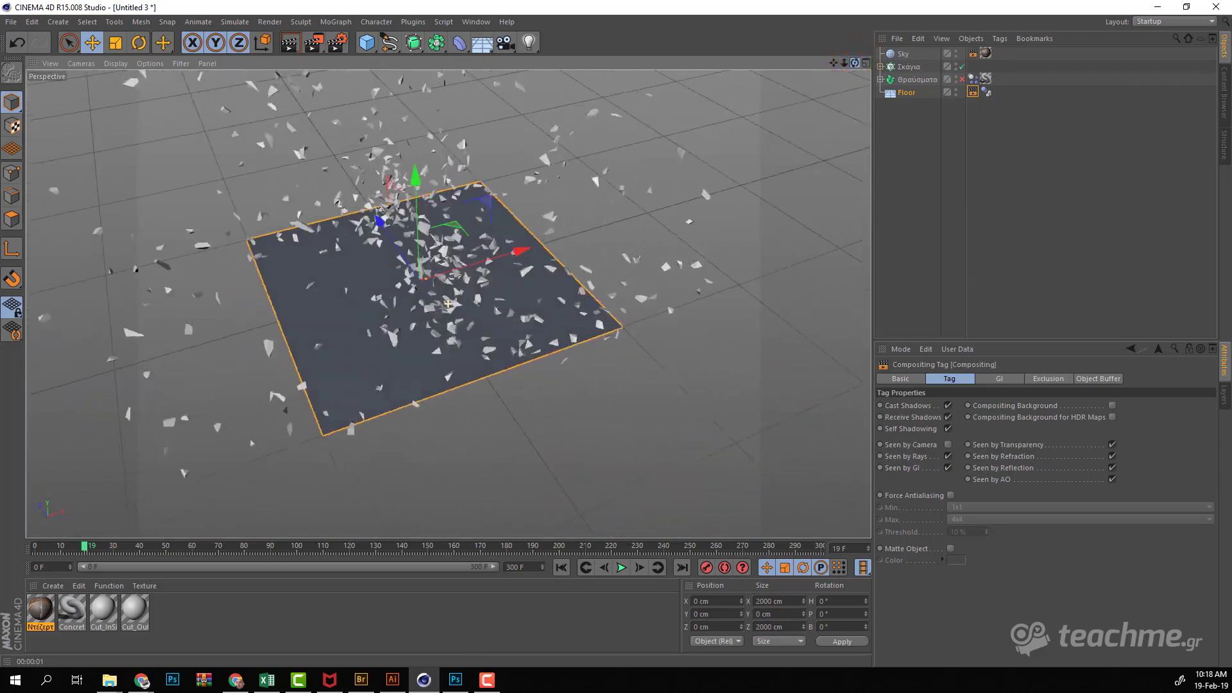
mouse_move(854, 63)
mouse_down()
mouse_move(911, 128)
mouse_move(830, 60)
mouse_up()
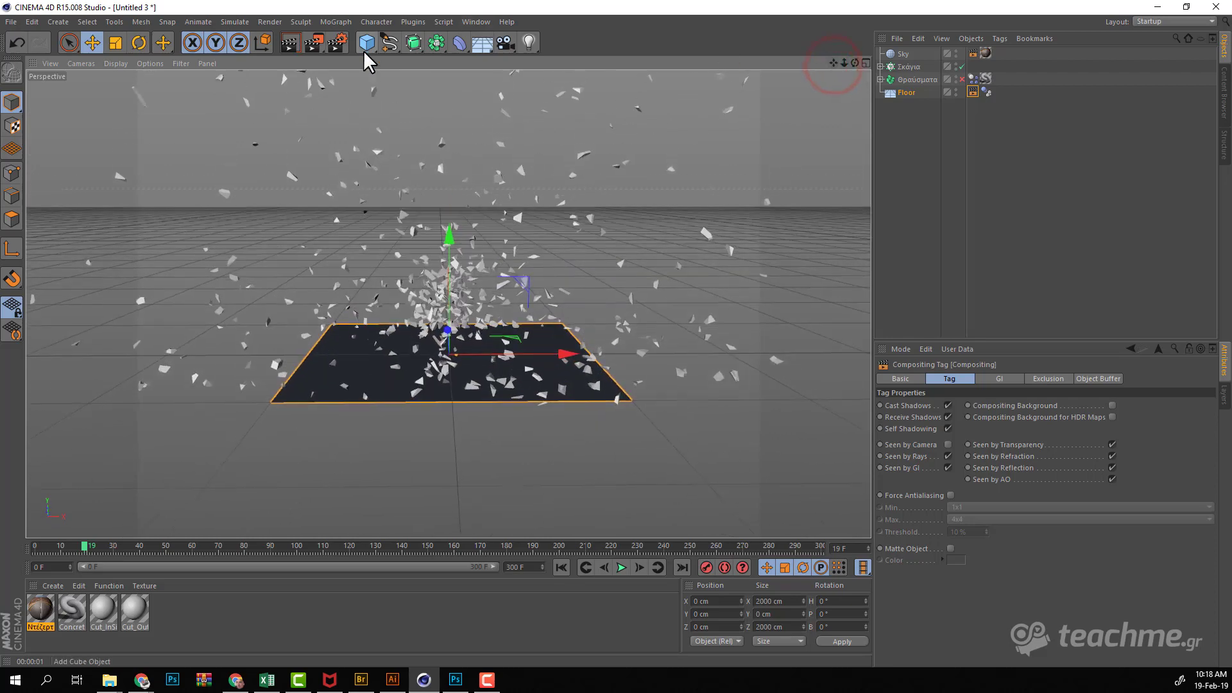
Step: Add a Wind force beside the debris, moved along X, with Wind Speed 50 cm
click(334, 21)
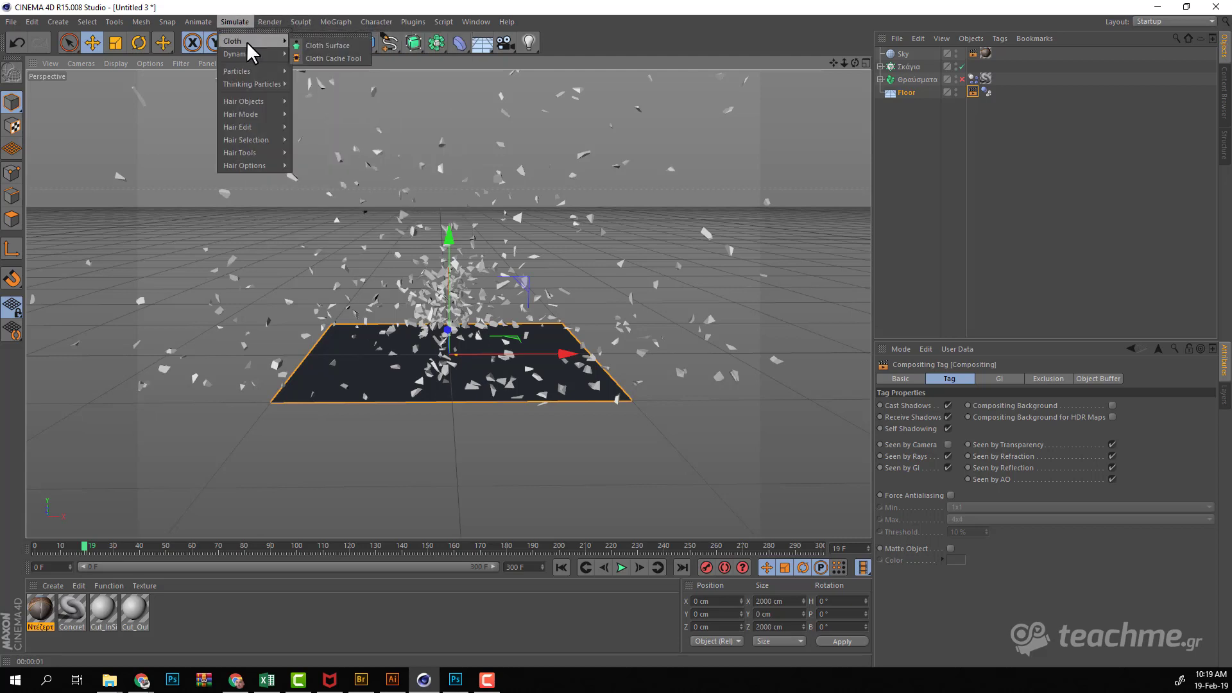
mouse_move(241, 71)
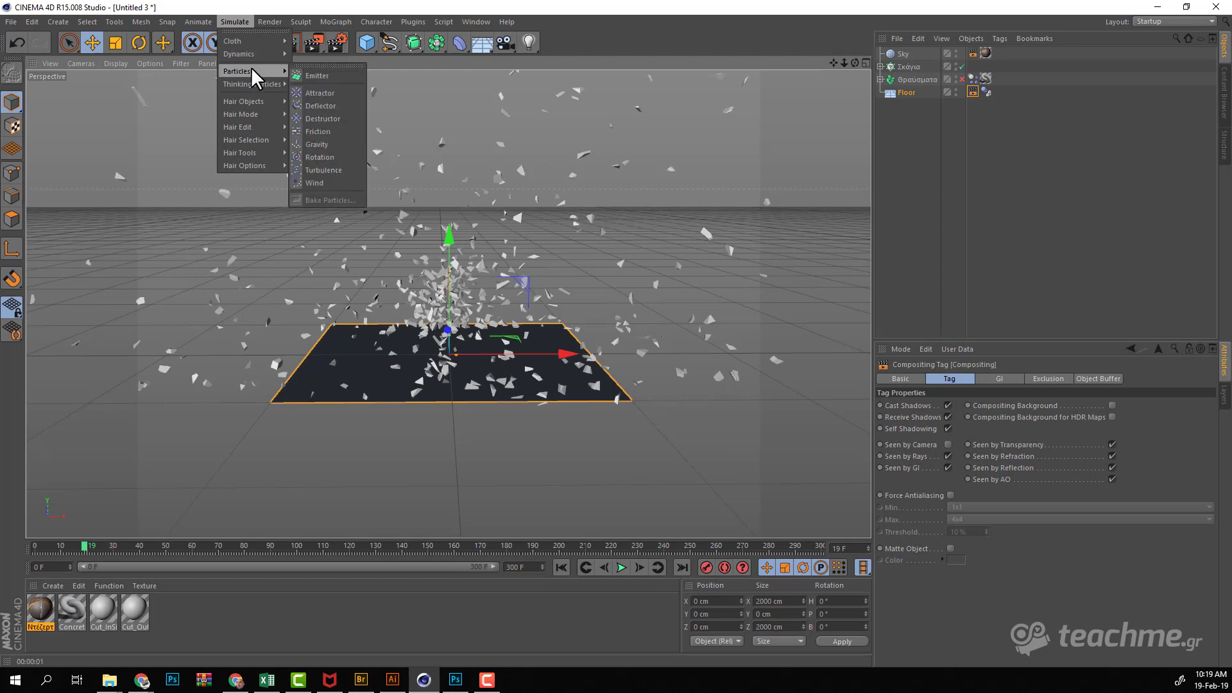
click(326, 179)
mouse_move(564, 355)
mouse_down()
mouse_move(299, 280)
mouse_move(287, 224)
mouse_up()
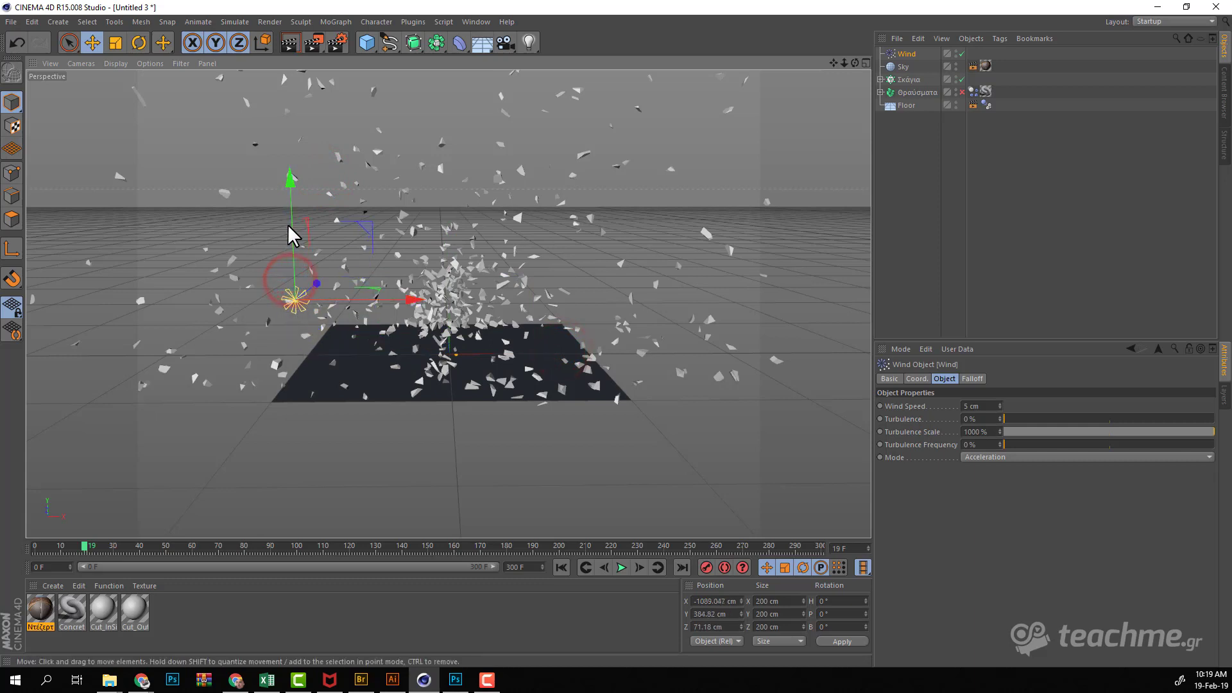
click(985, 419)
click(975, 406)
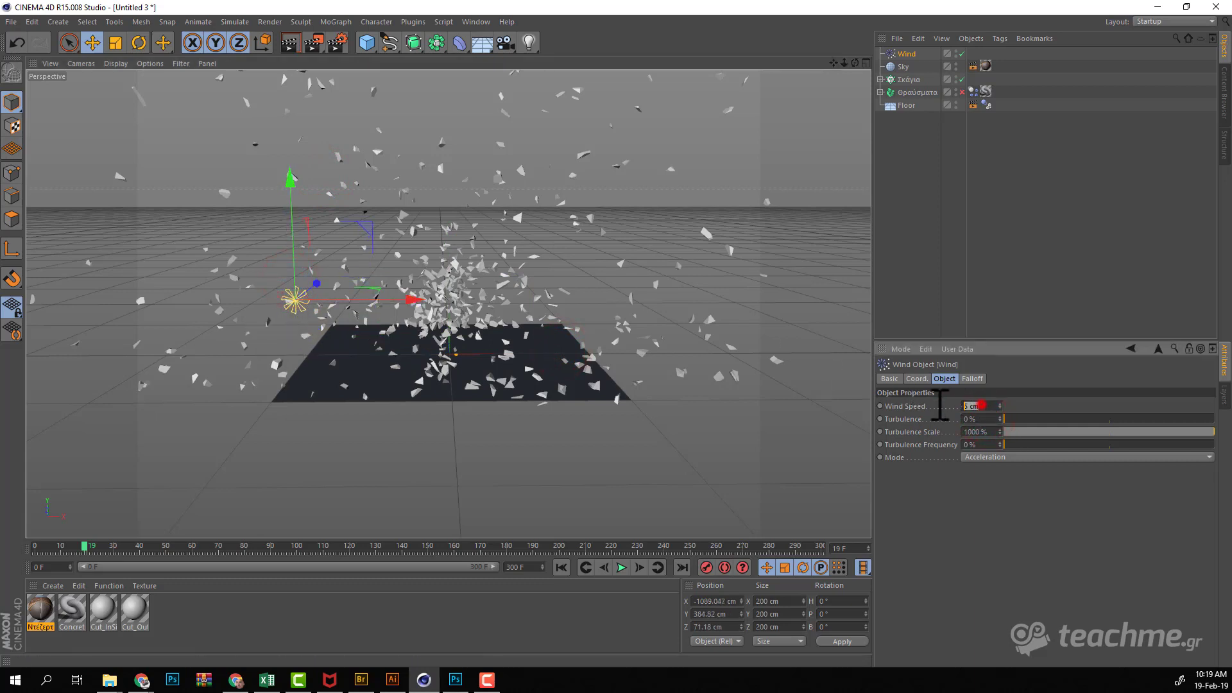
text(50)
key(Return)
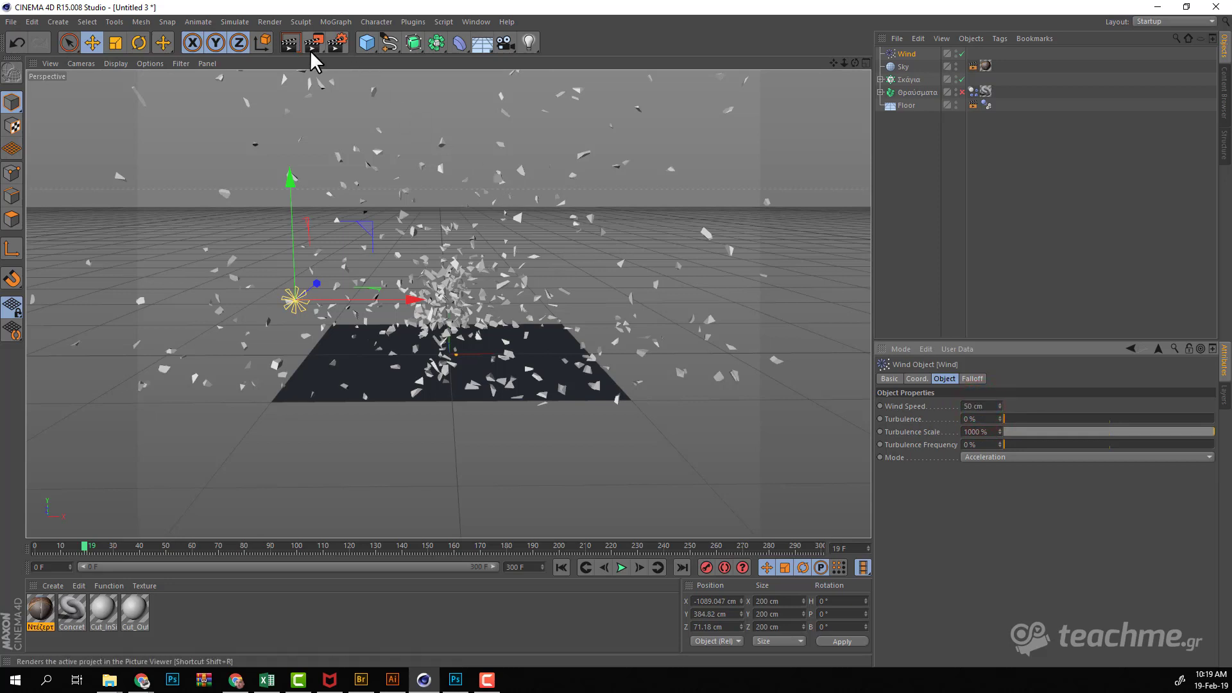
Step: Replay the simulation from frame 0 and orbit to see how the wind blows the debris
click(561, 567)
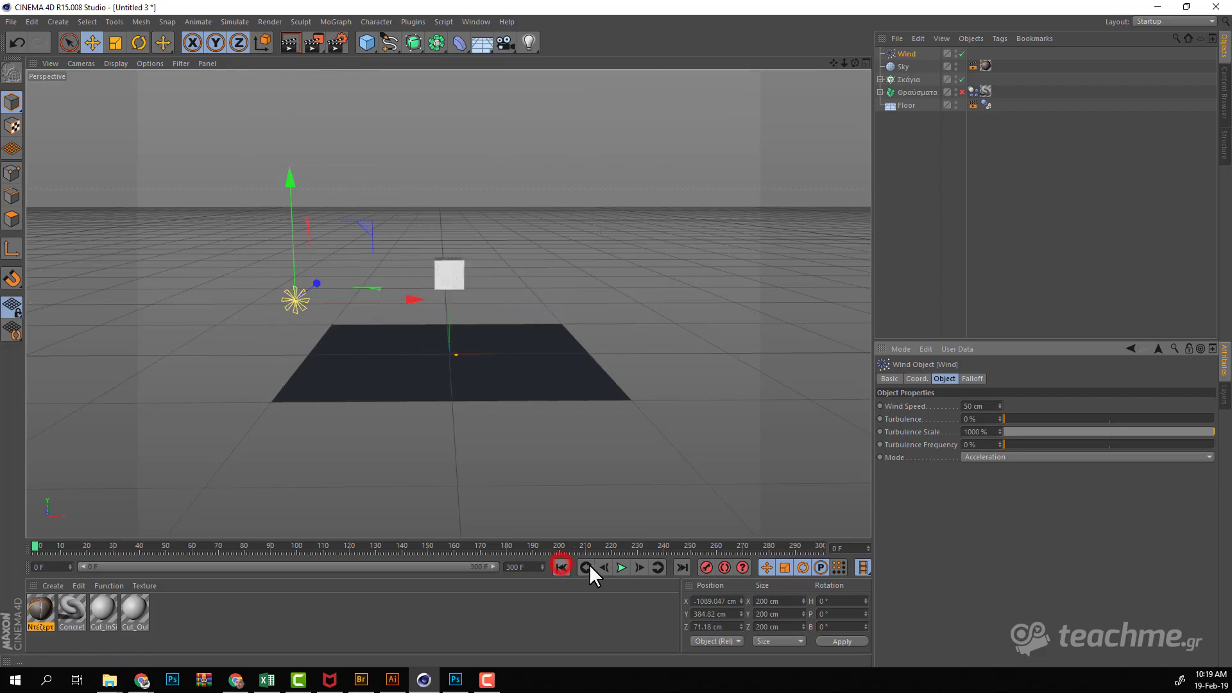
click(622, 566)
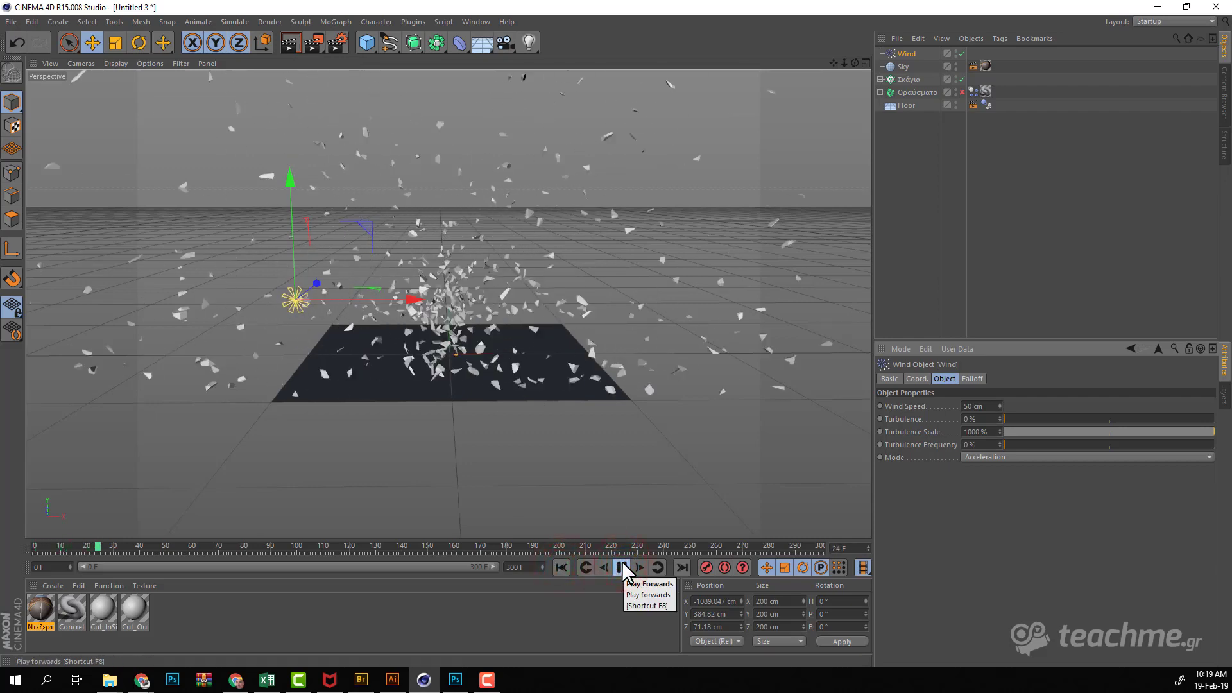
click(622, 567)
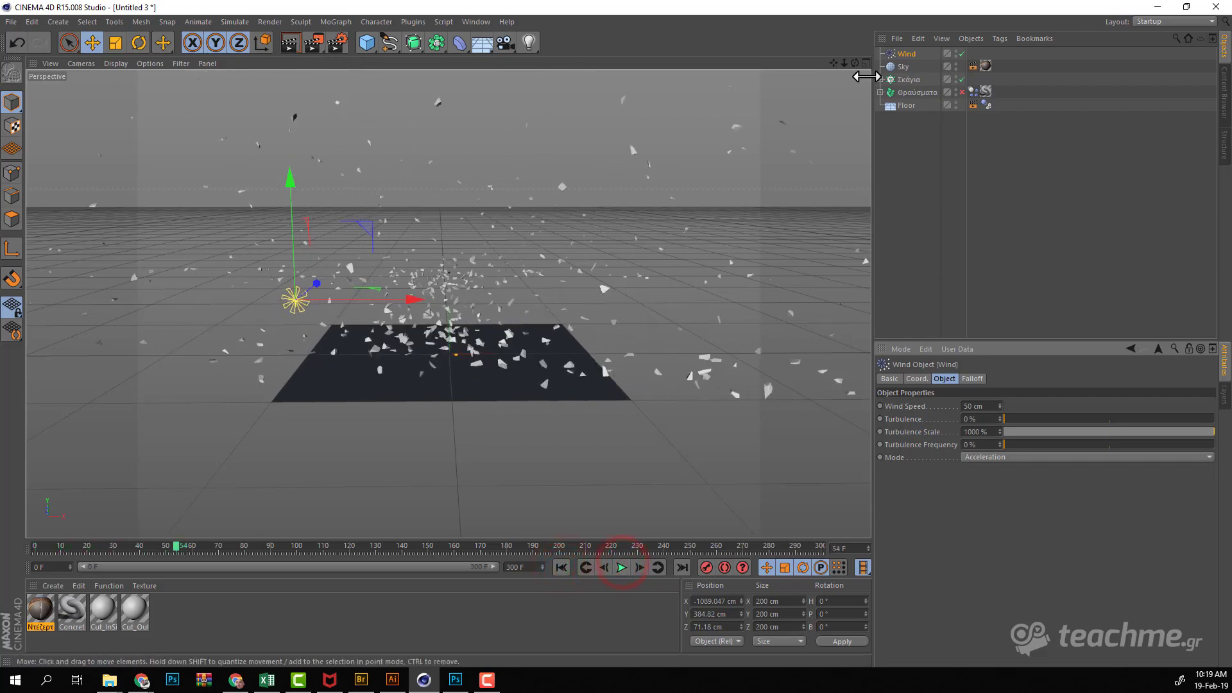
drag(854, 62, 828, 64)
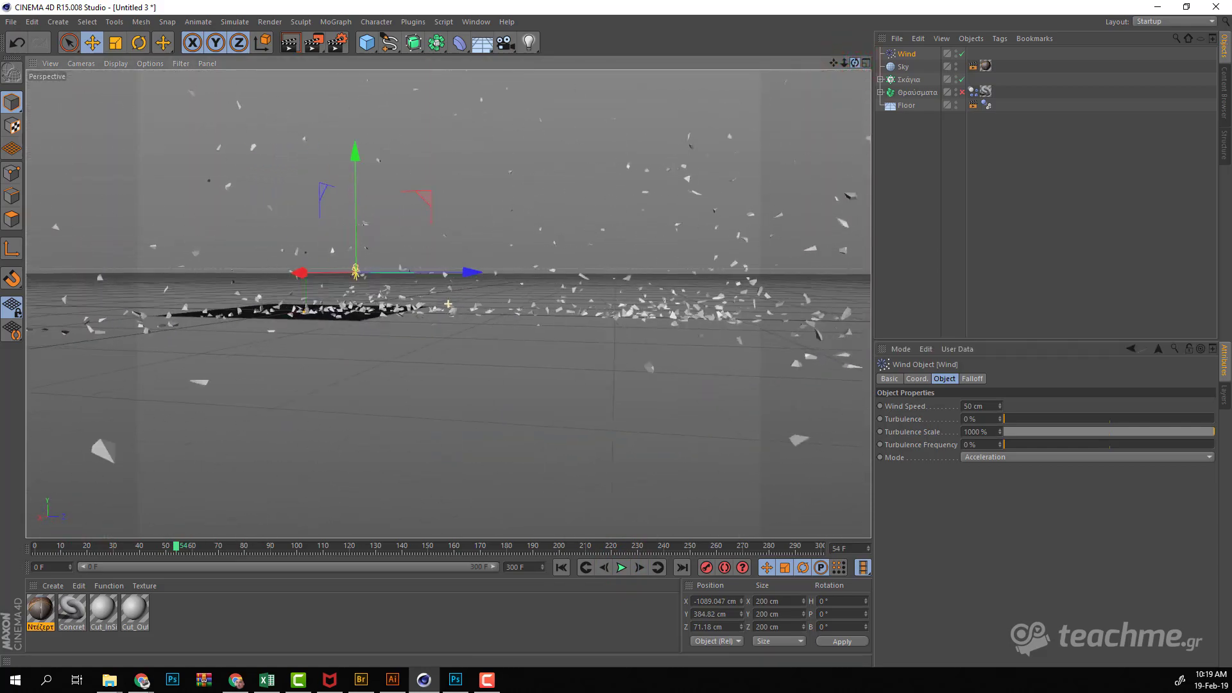
mouse_move(827, 64)
mouse_down()
mouse_move(718, 71)
mouse_move(744, 334)
mouse_up()
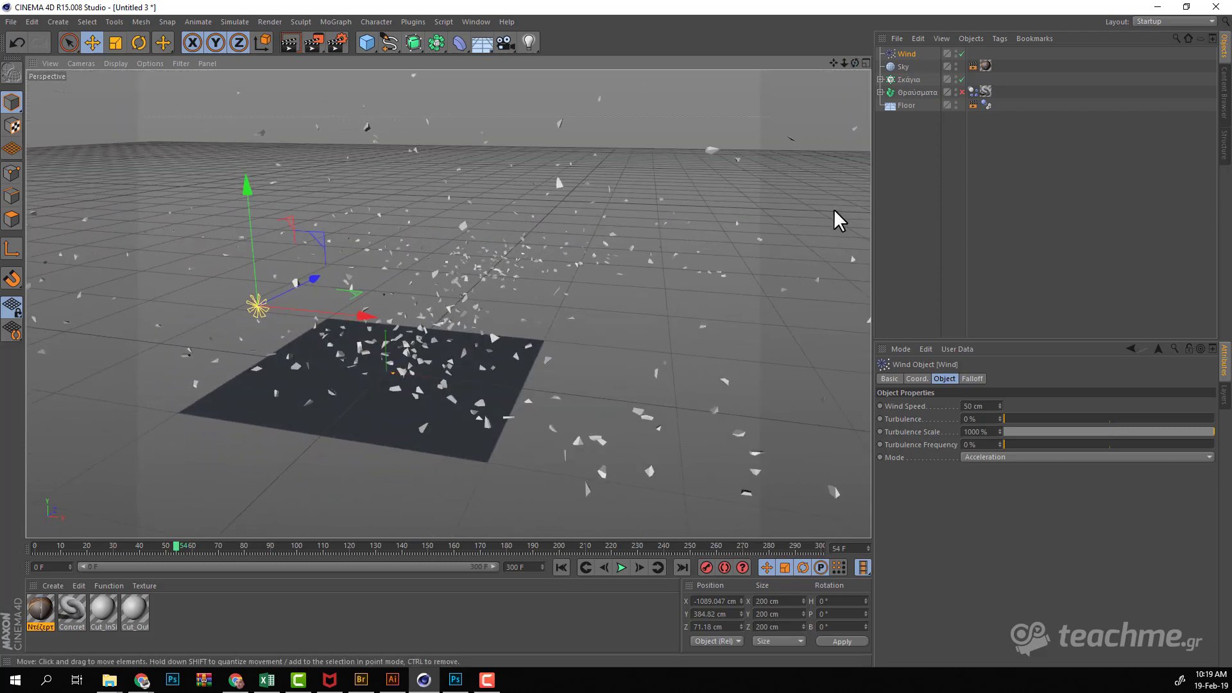
Step: Compare the simulation with the Wind force switched off and back on
click(962, 53)
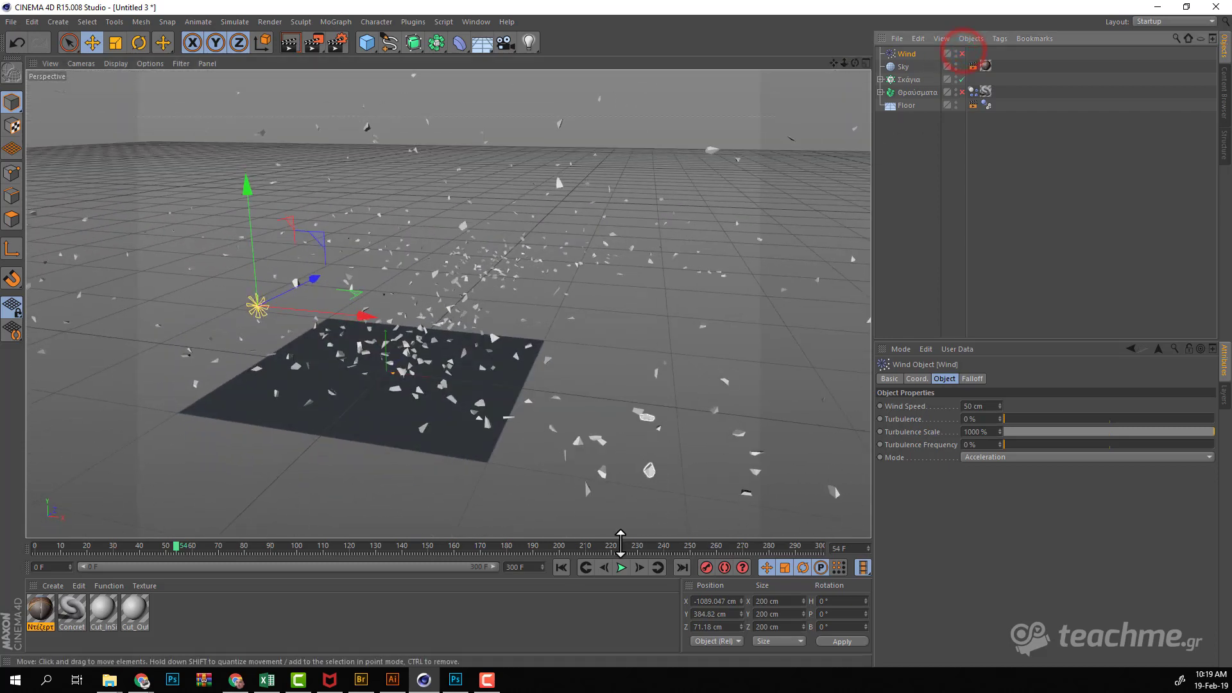
click(560, 567)
click(617, 567)
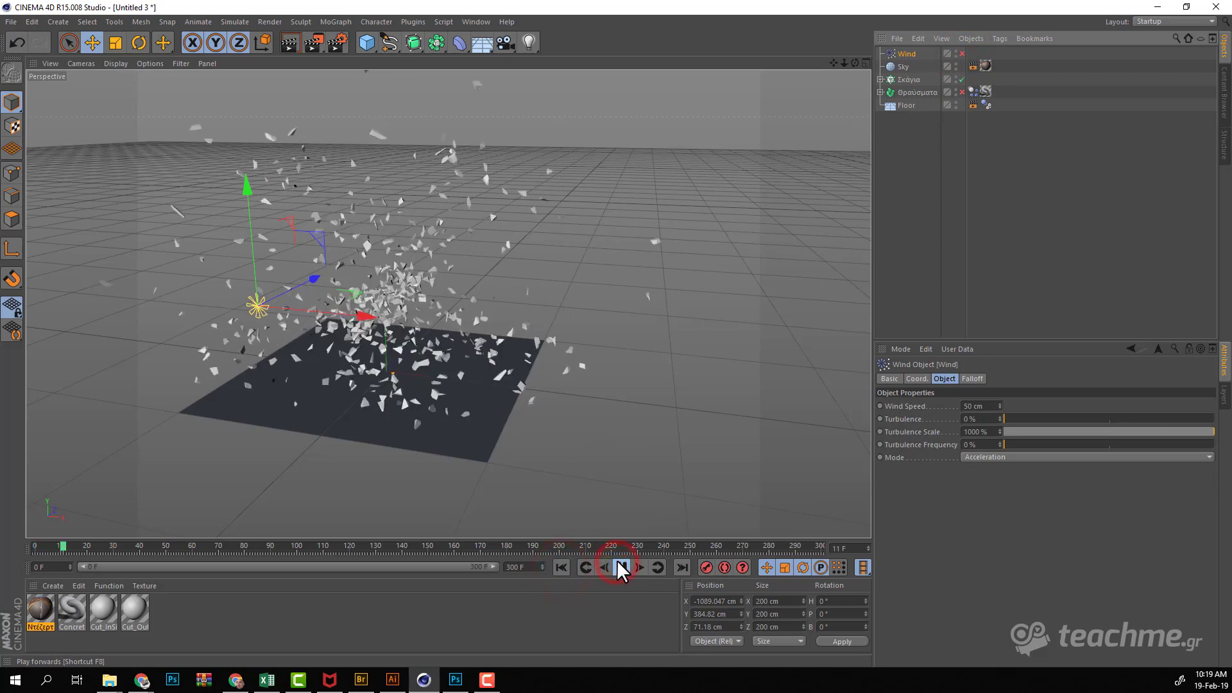
click(562, 567)
click(959, 54)
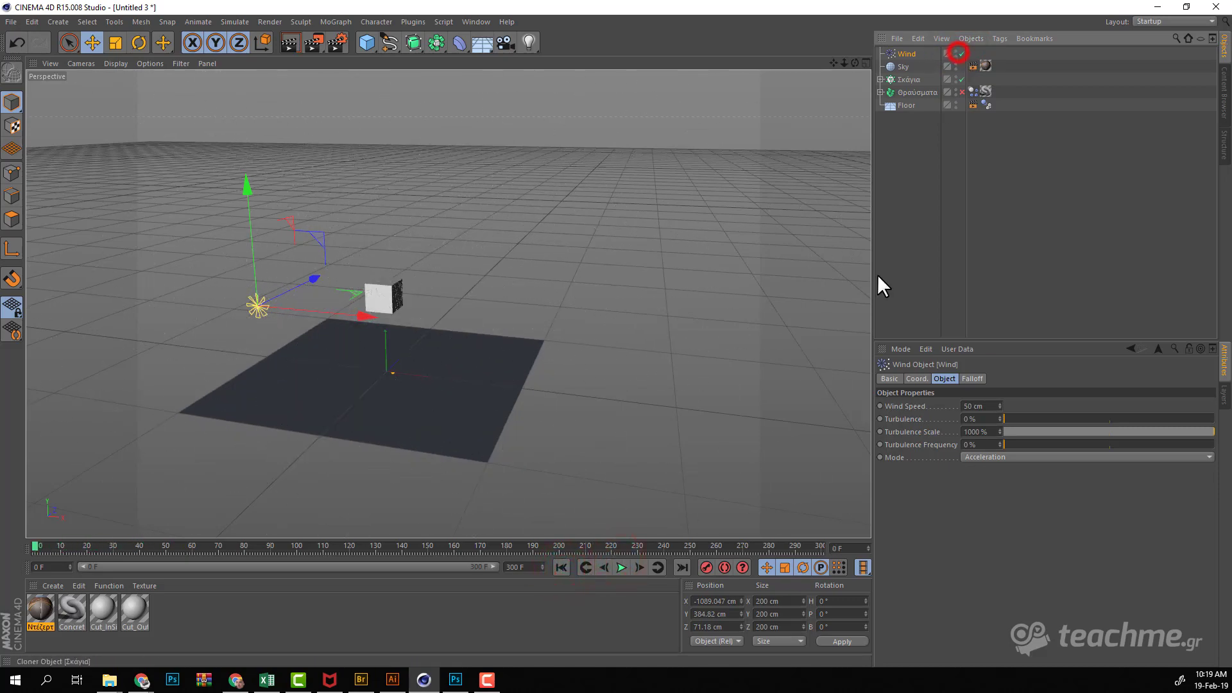
click(620, 567)
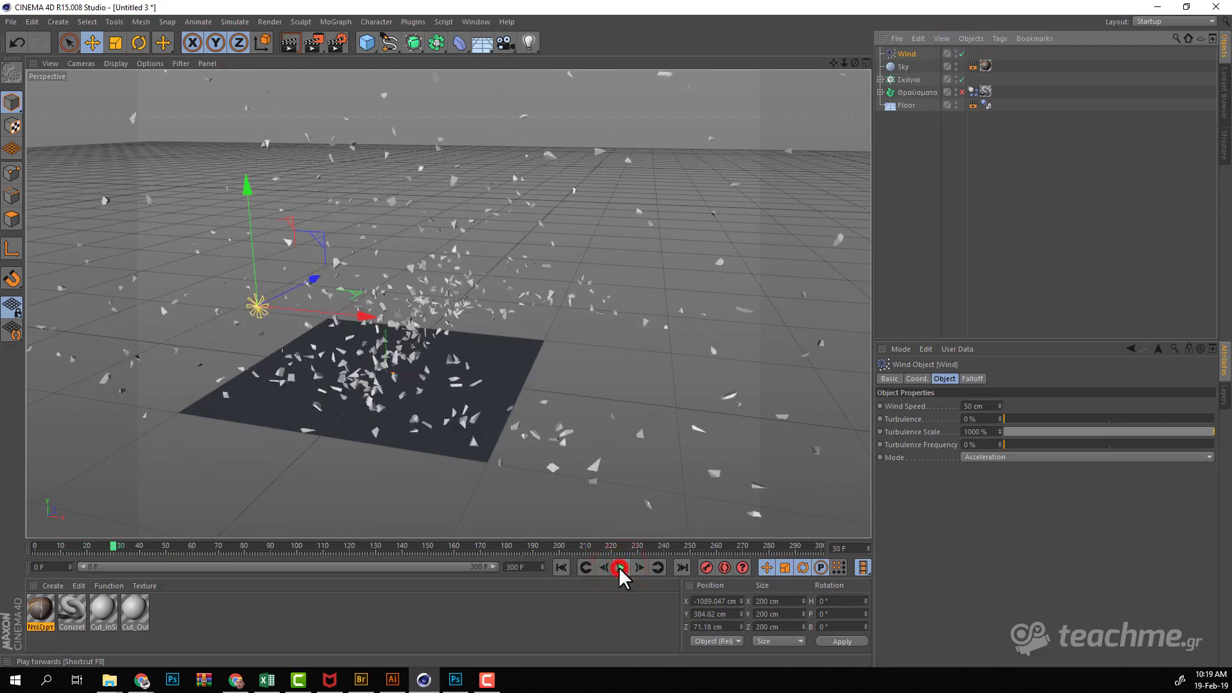
Step: Set the Wind object's Turbulence to 100%
click(905, 51)
double_click(976, 417)
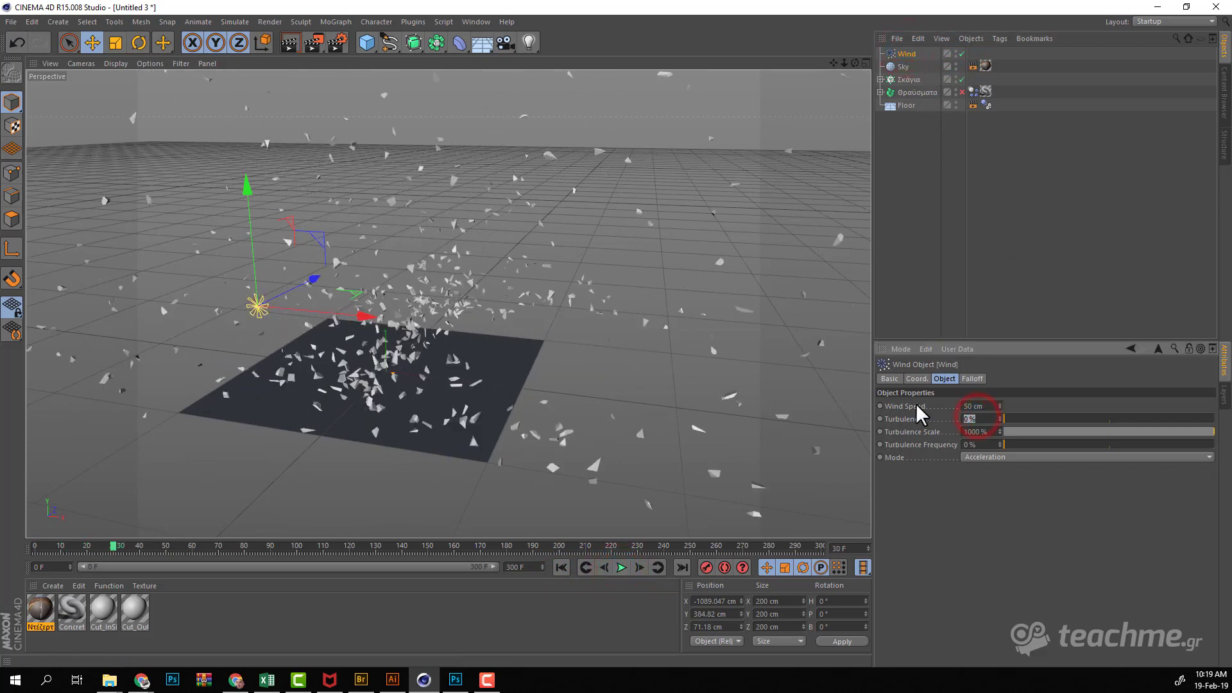
text(3100)
key(Return)
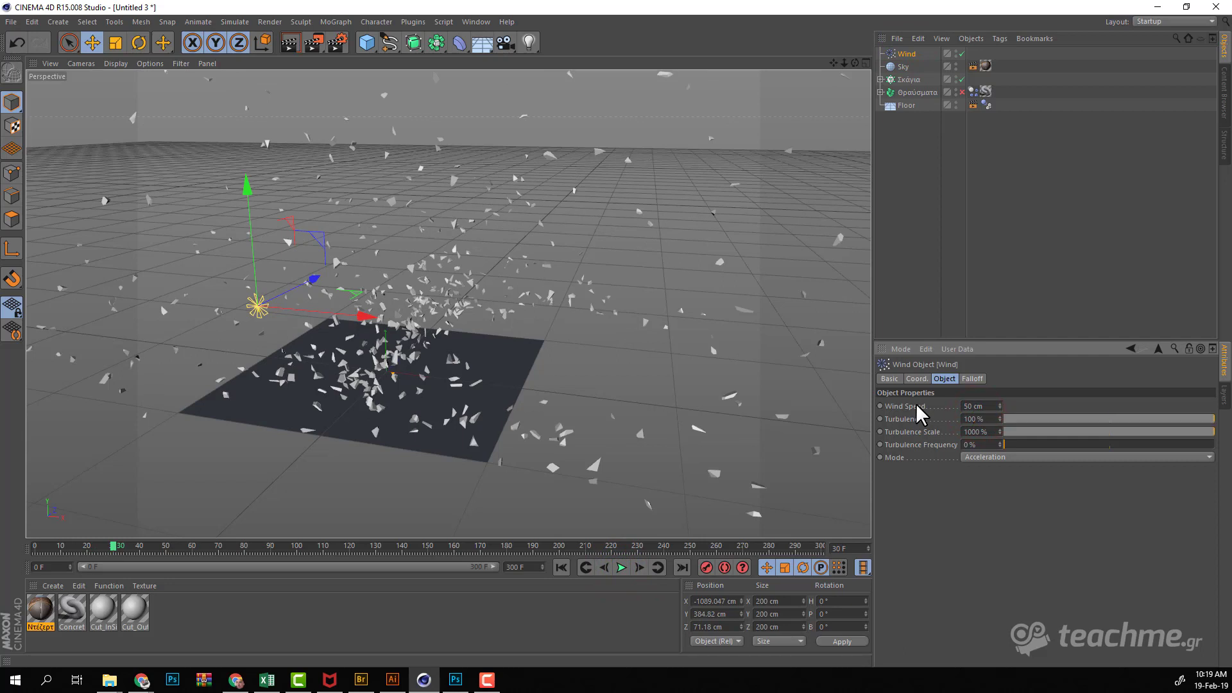
Step: Replay the simulation and orbit around to inspect the turbulent scatter
click(562, 567)
click(620, 567)
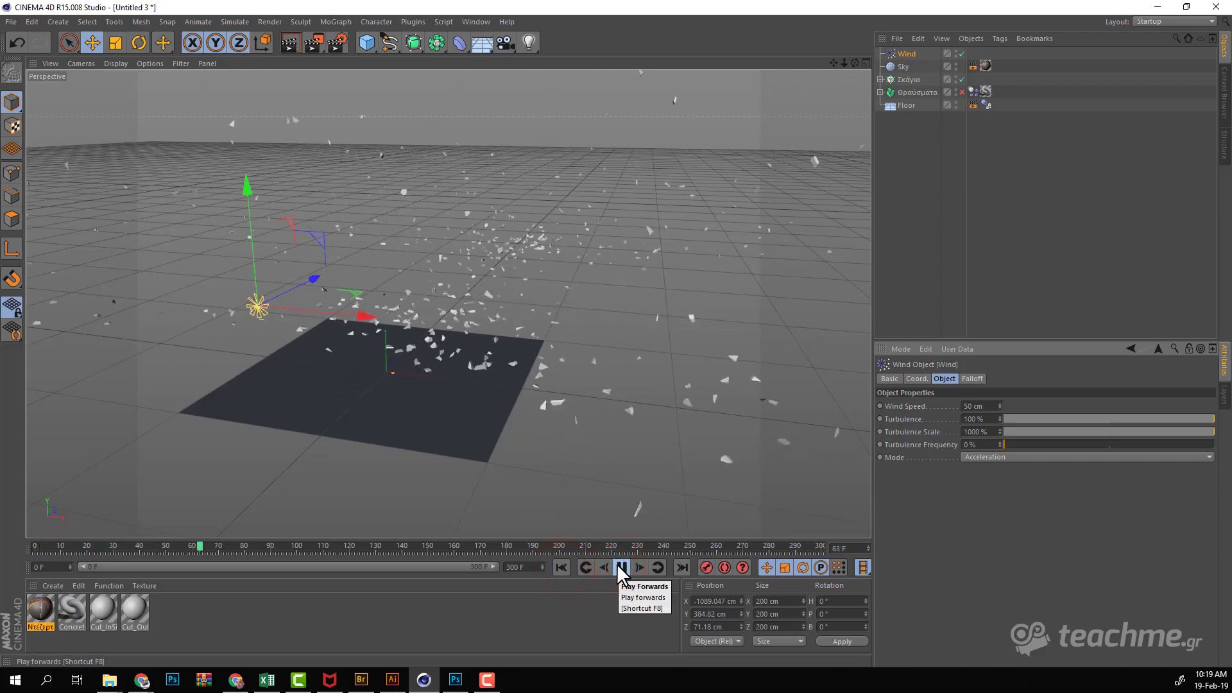
click(620, 567)
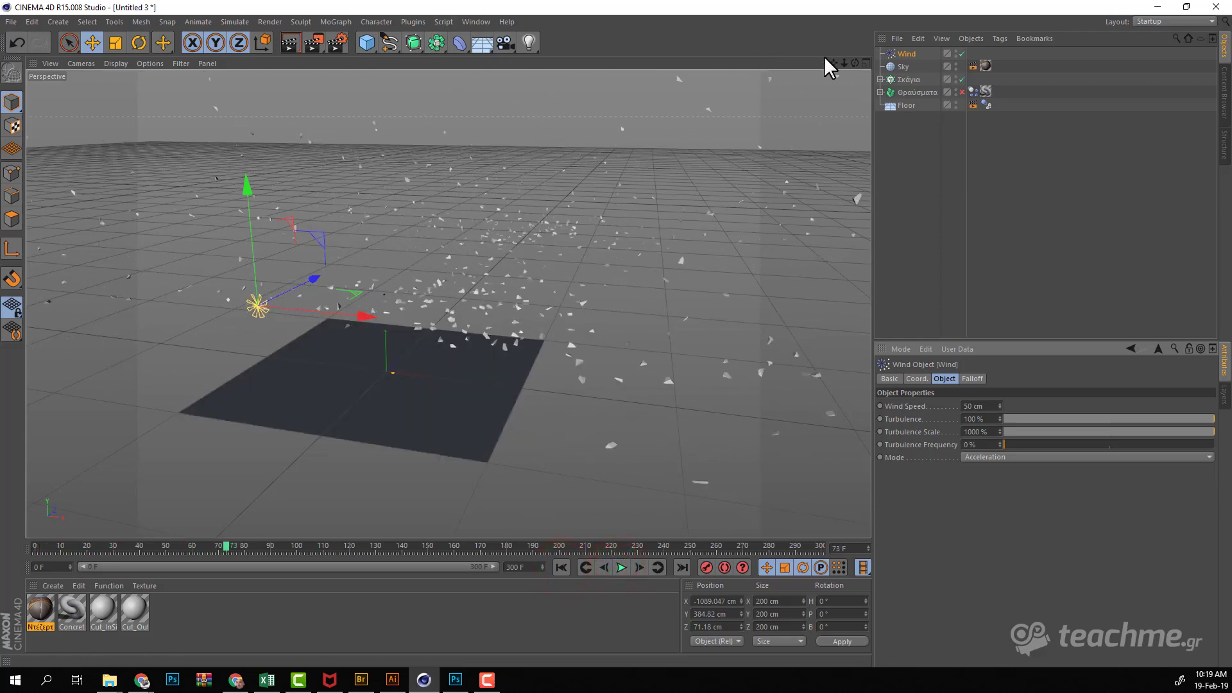
drag(855, 63, 574, 132)
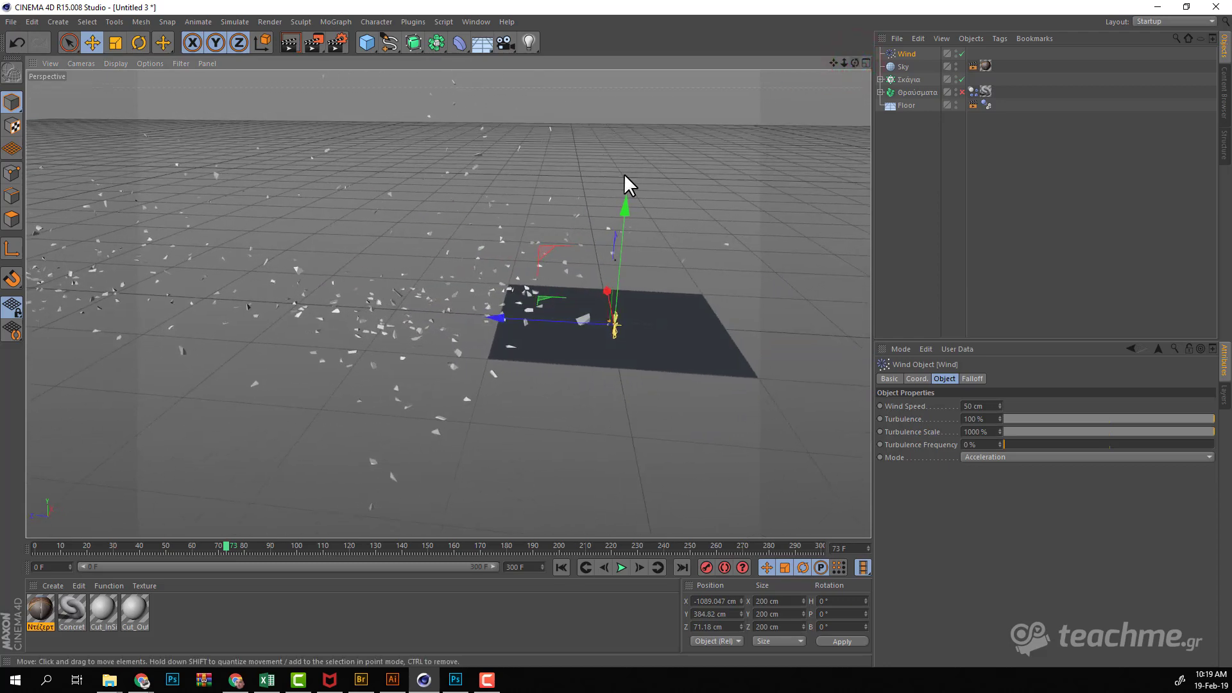
drag(855, 62, 737, 33)
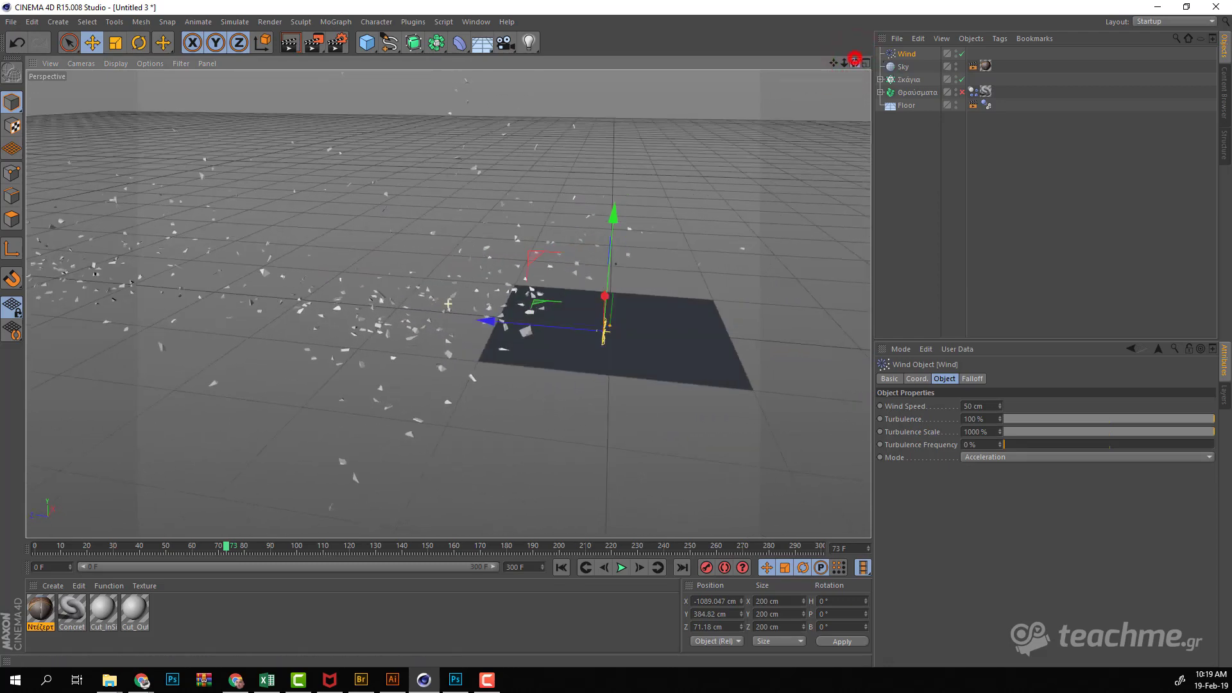
Step: Pitch the wind to 90° and move it along X and Y to the floor's centre
click(139, 43)
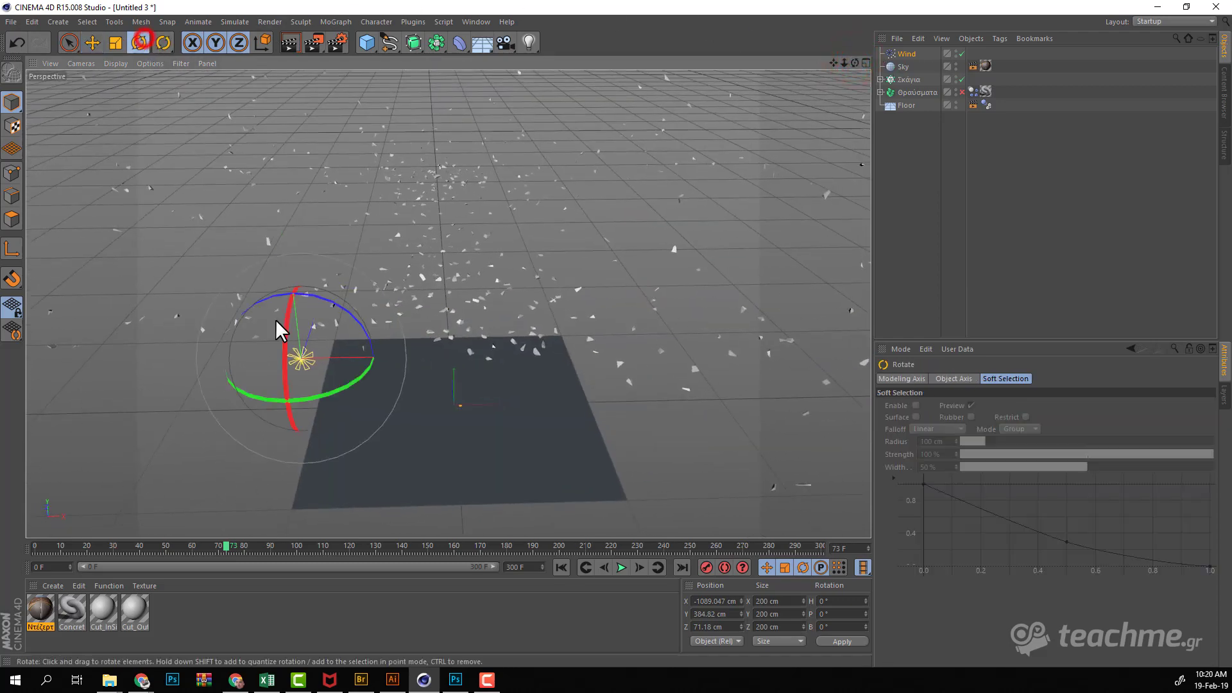
drag(287, 319, 297, 456)
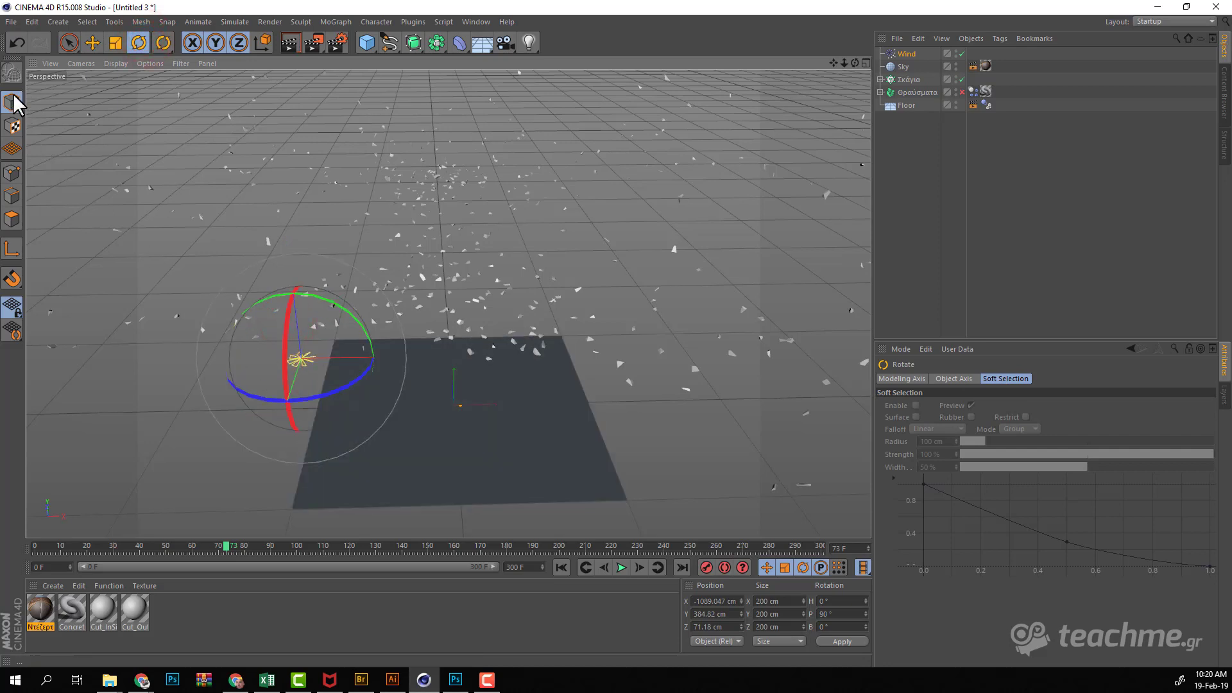
click(93, 42)
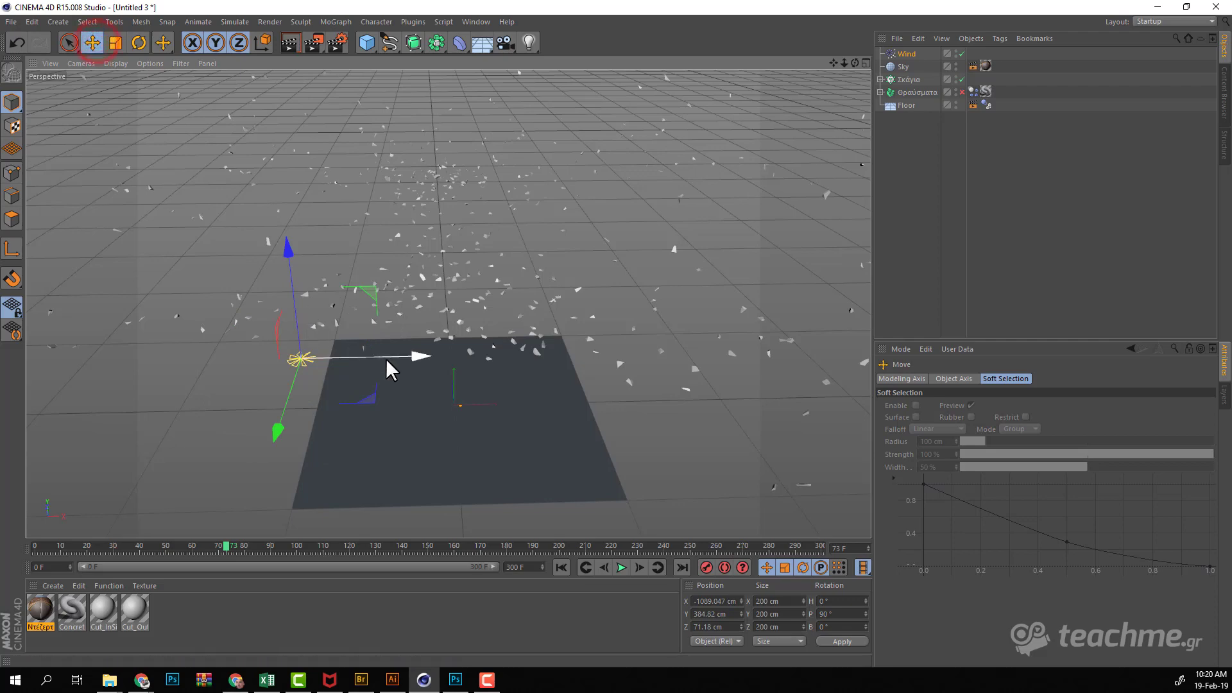
mouse_move(393, 357)
mouse_down()
mouse_move(535, 353)
mouse_move(545, 336)
mouse_up()
drag(452, 241, 452, 276)
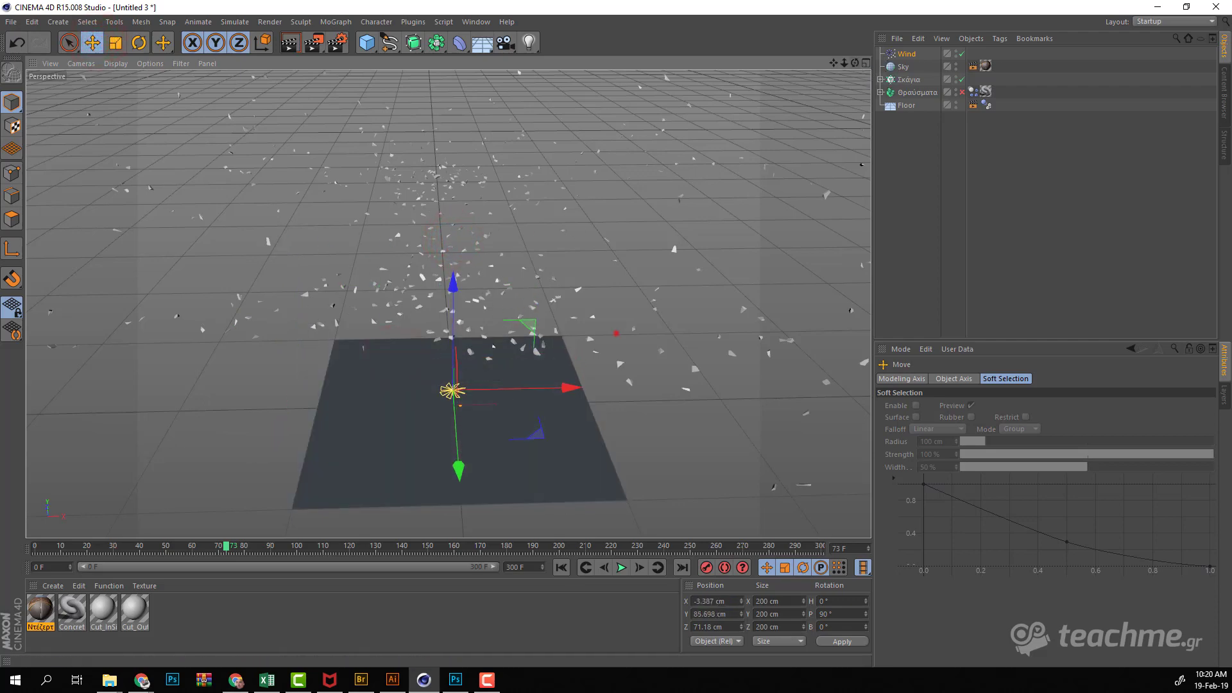
Step: Rerun the simulation from the start and preview-render the flying shards
alt+drag(615, 333, 616, 301)
click(561, 569)
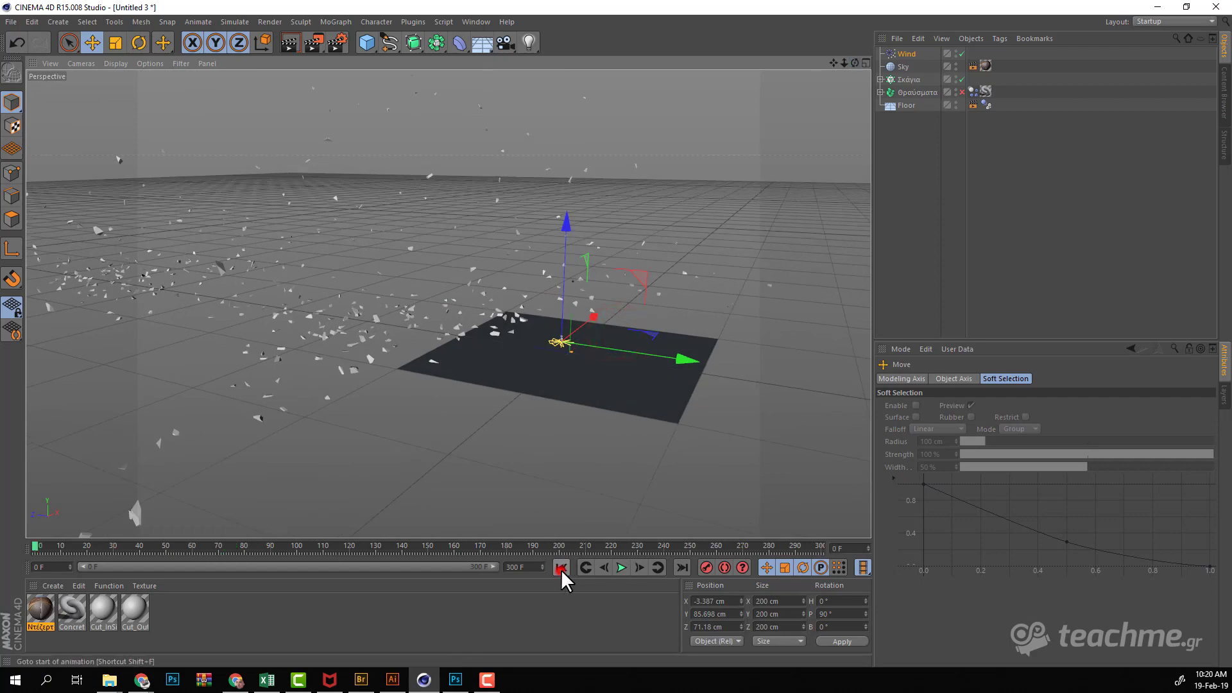
click(620, 564)
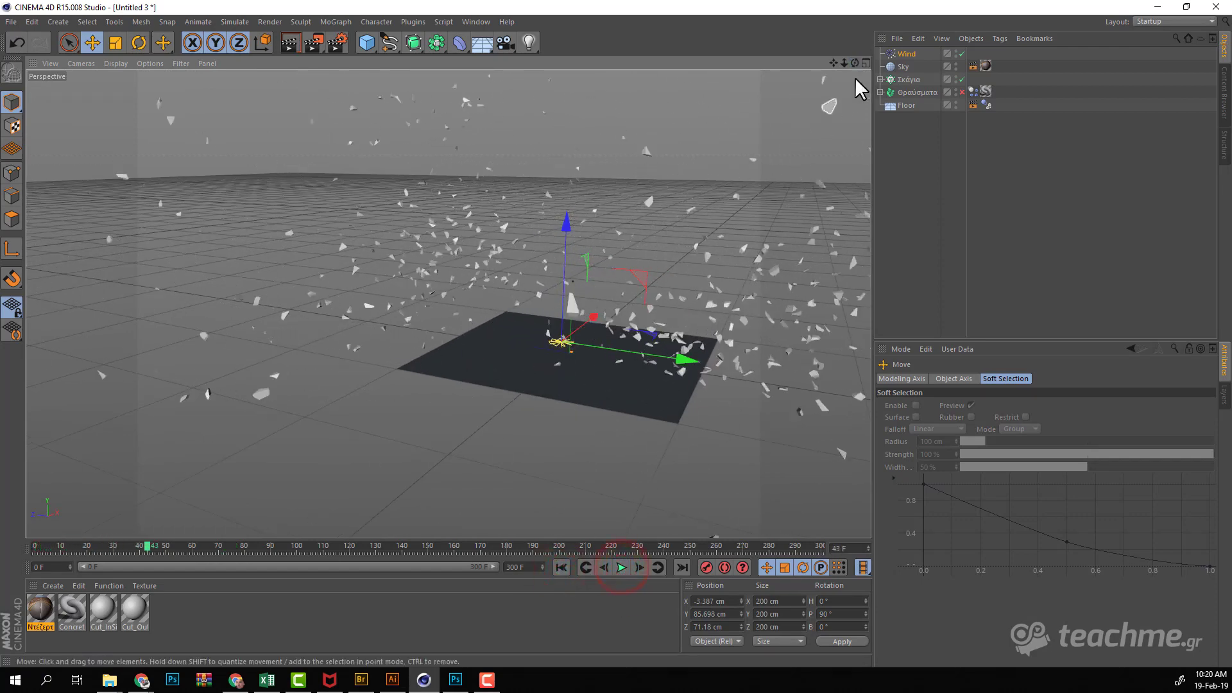
drag(855, 62, 856, 63)
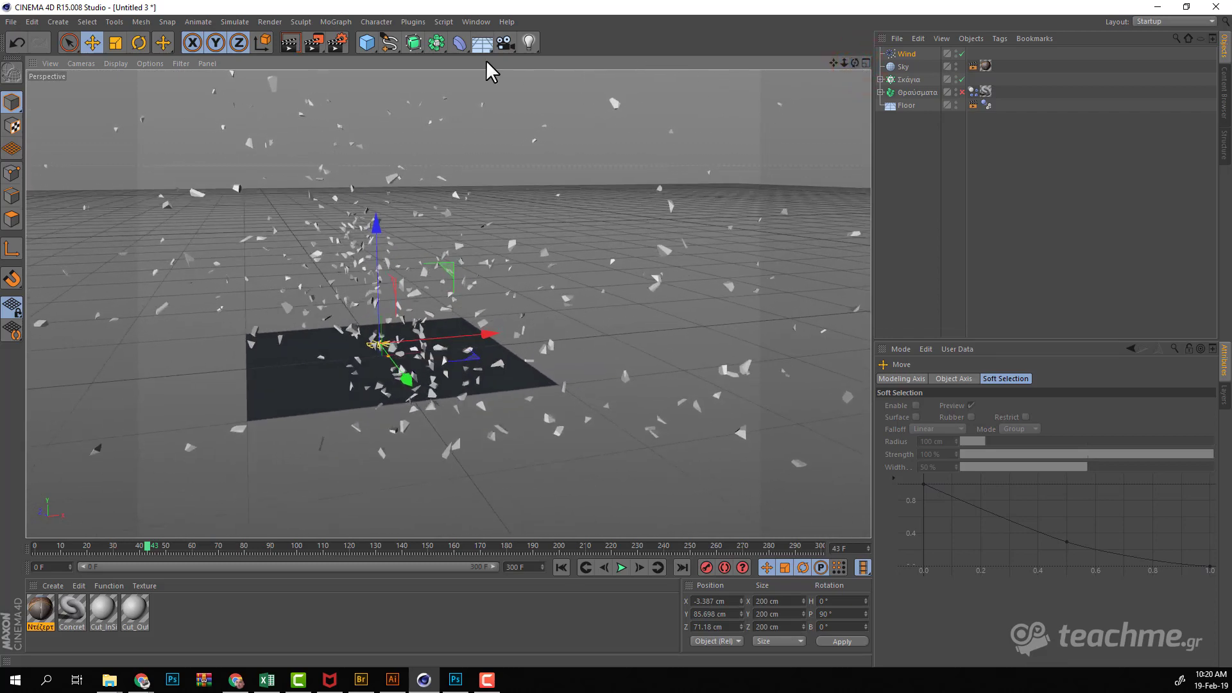
click(287, 45)
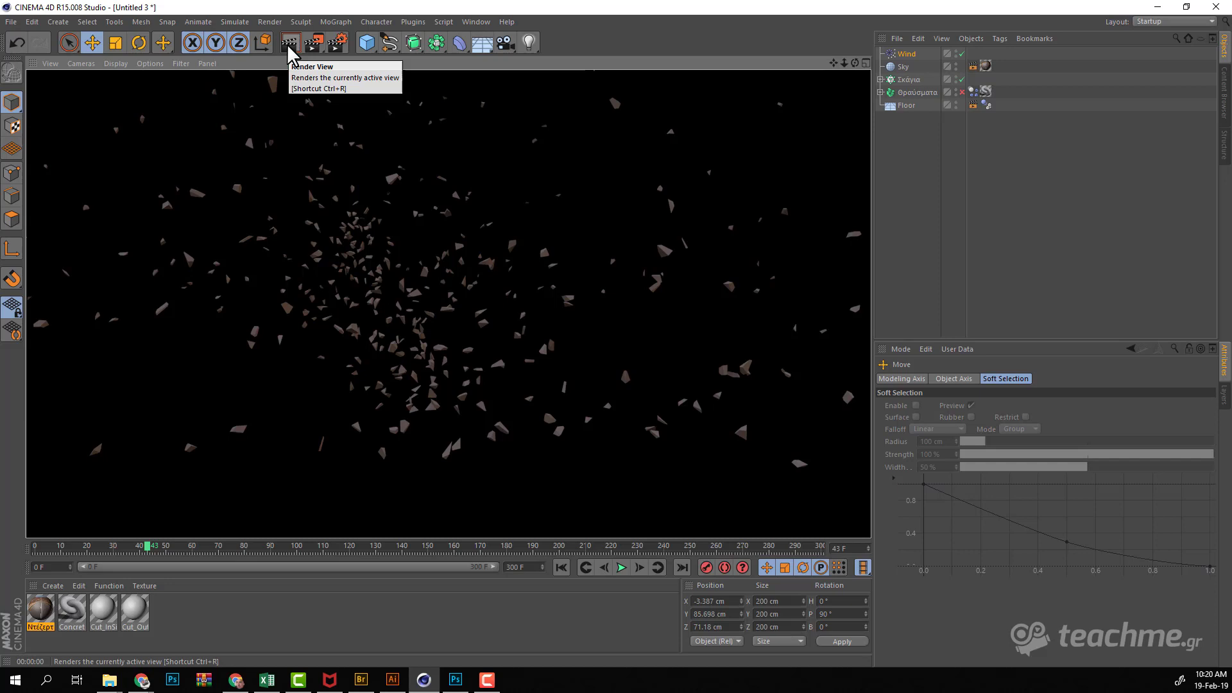
Step: Load the Stone - Sandstone material preset and drop it onto Θραύσματα
click(49, 585)
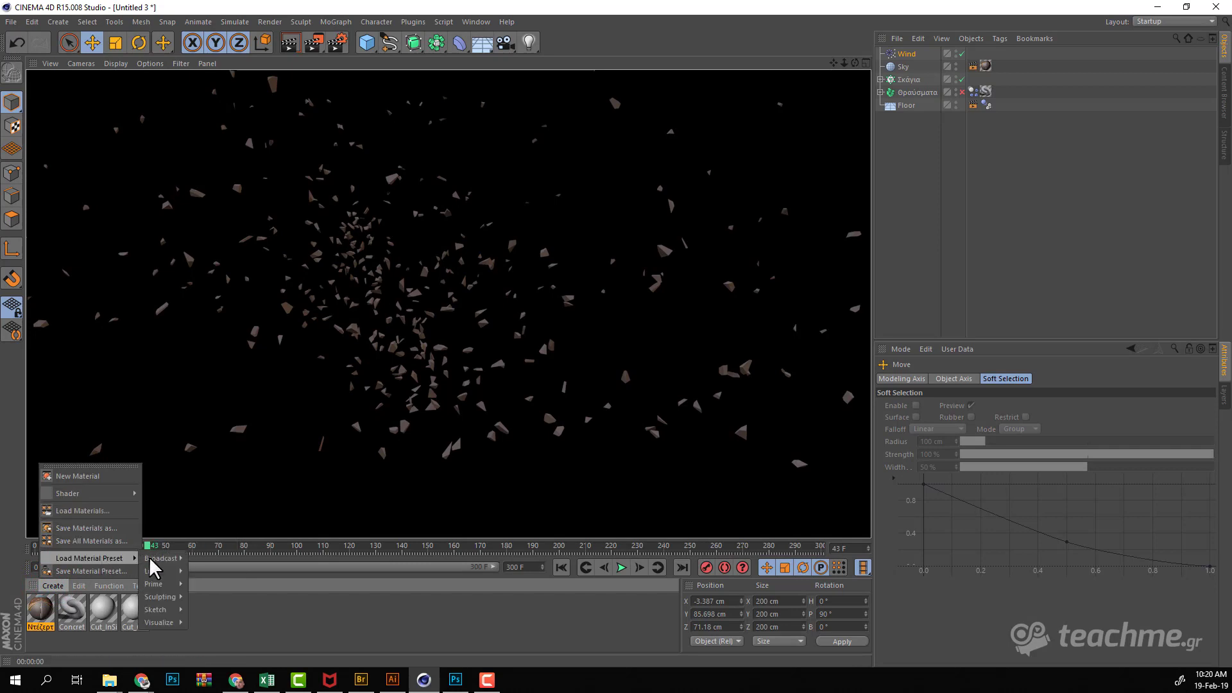
mouse_move(160, 558)
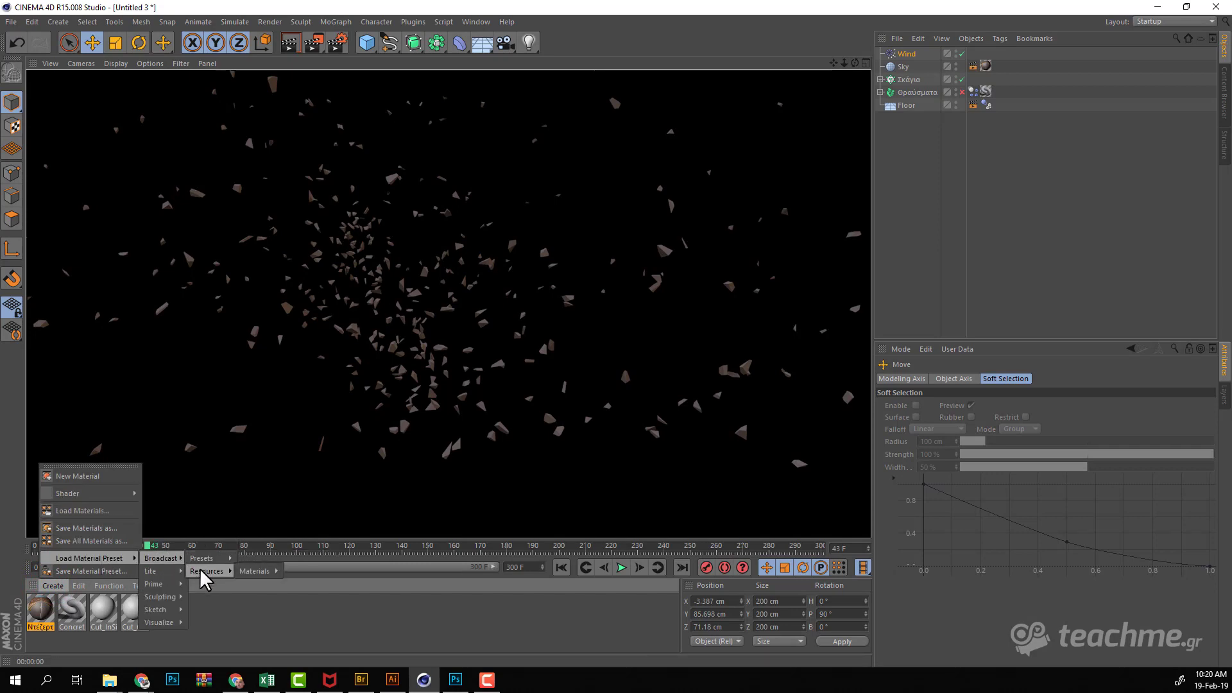
mouse_move(255, 571)
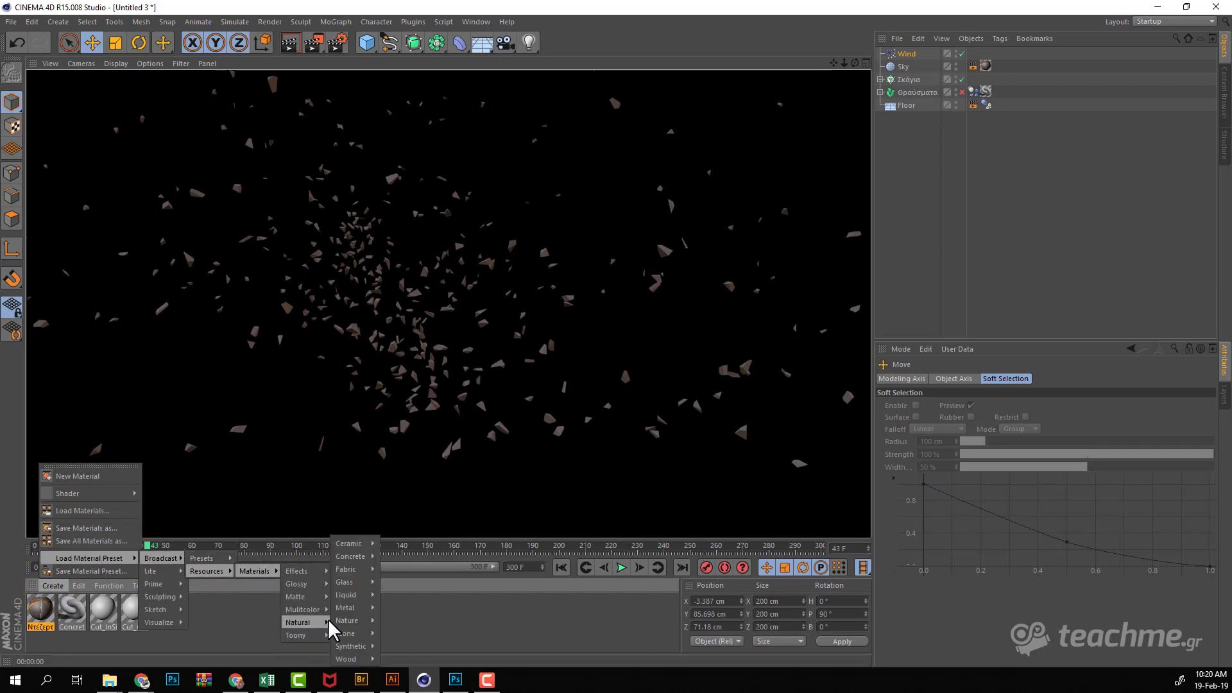
mouse_move(298, 622)
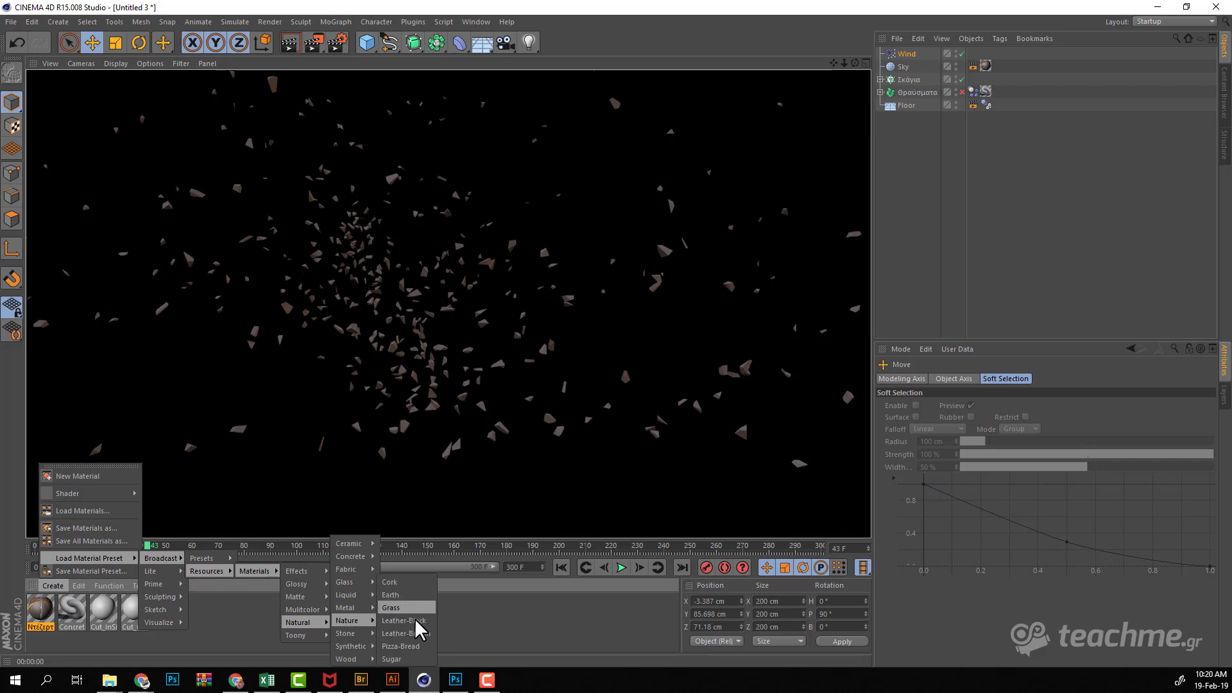
mouse_move(346, 633)
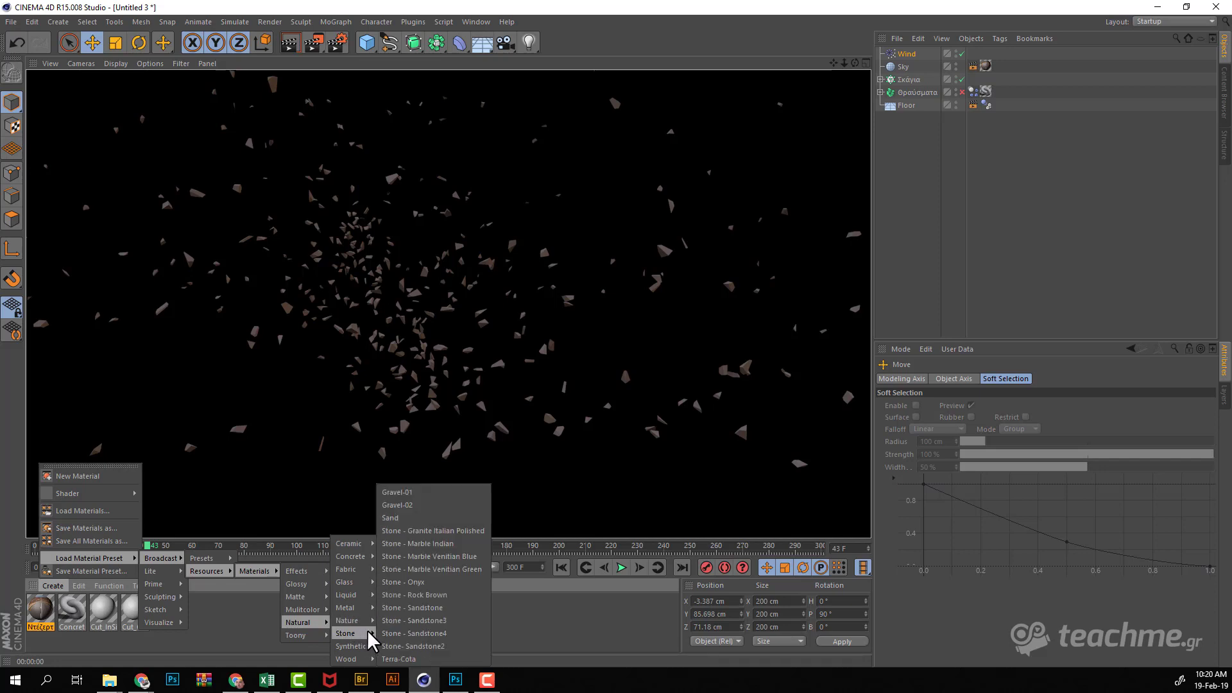
click(448, 607)
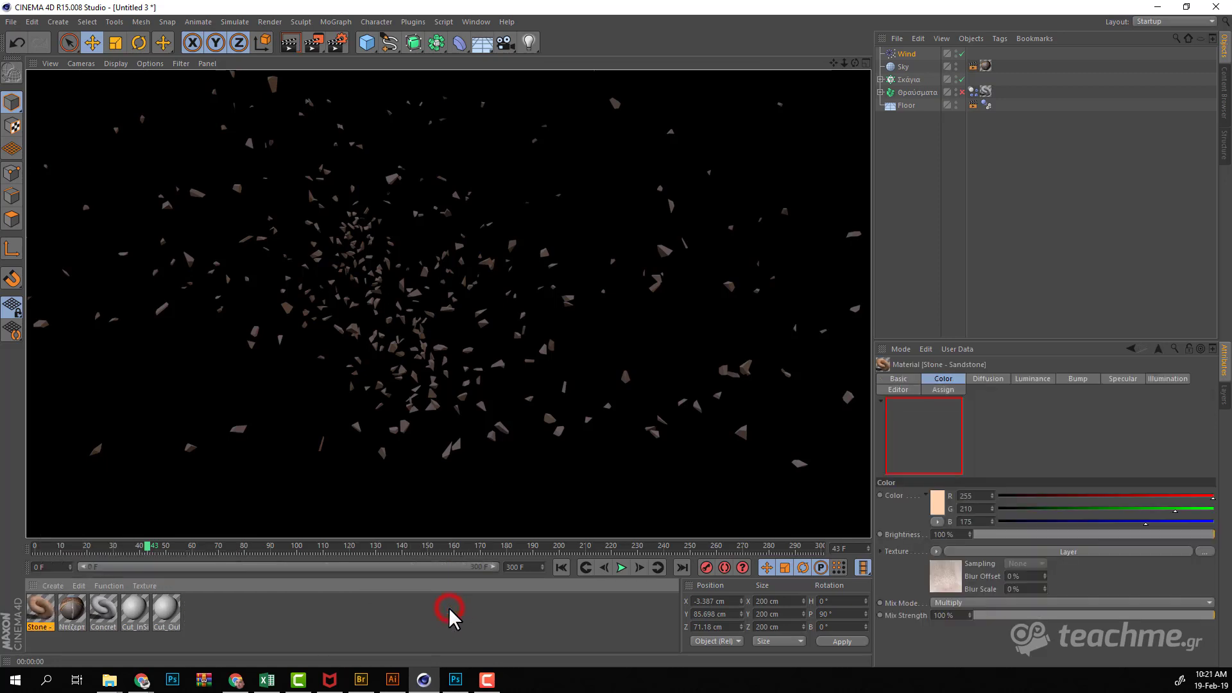
drag(48, 621, 932, 76)
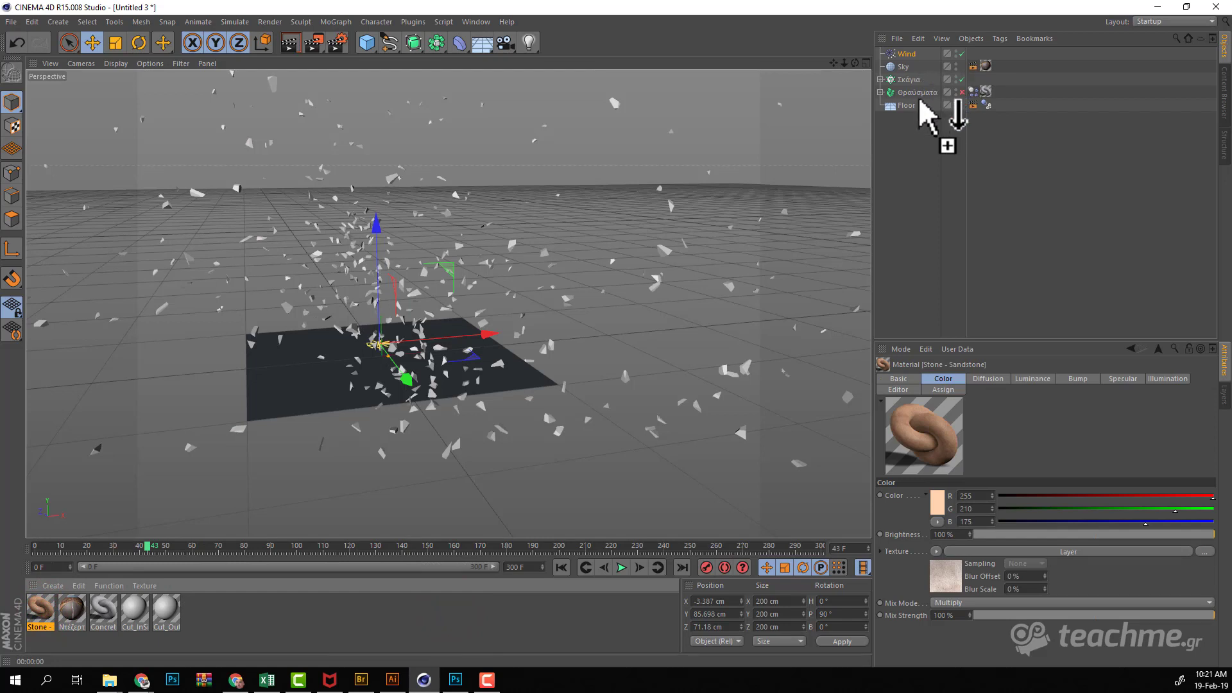
drag(933, 75, 925, 99)
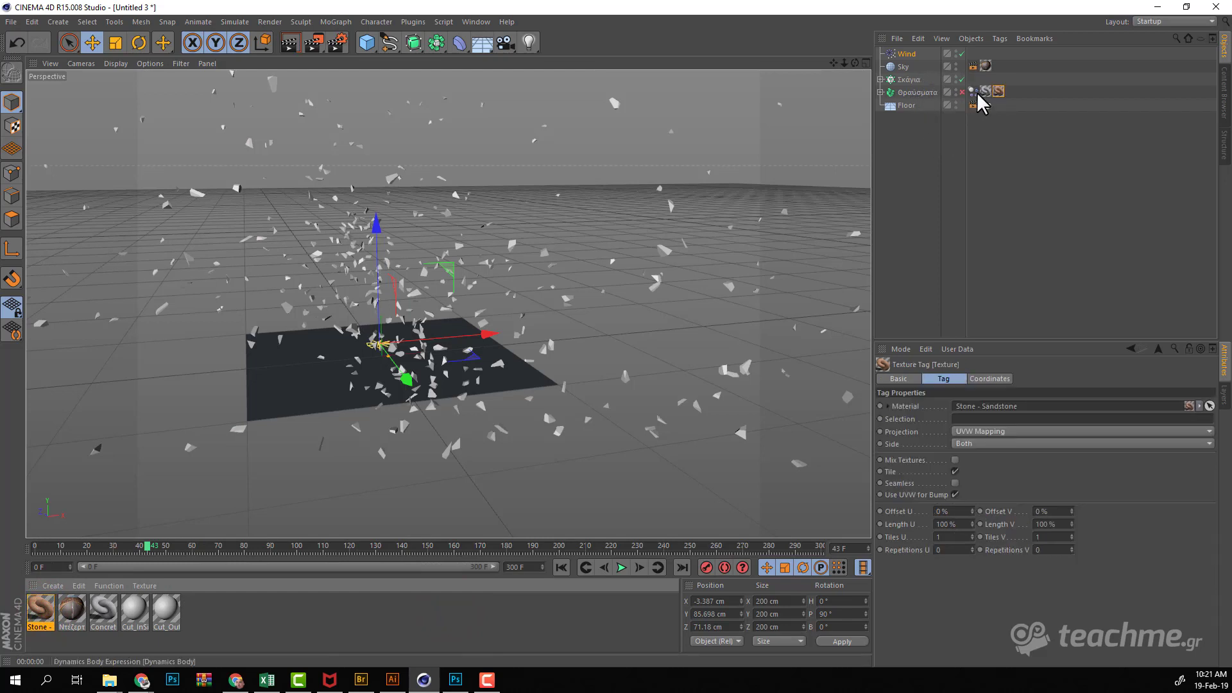
Step: Delete the extra texture tag from Θραύσματα and preview-render the sandstone shards
key(Delete)
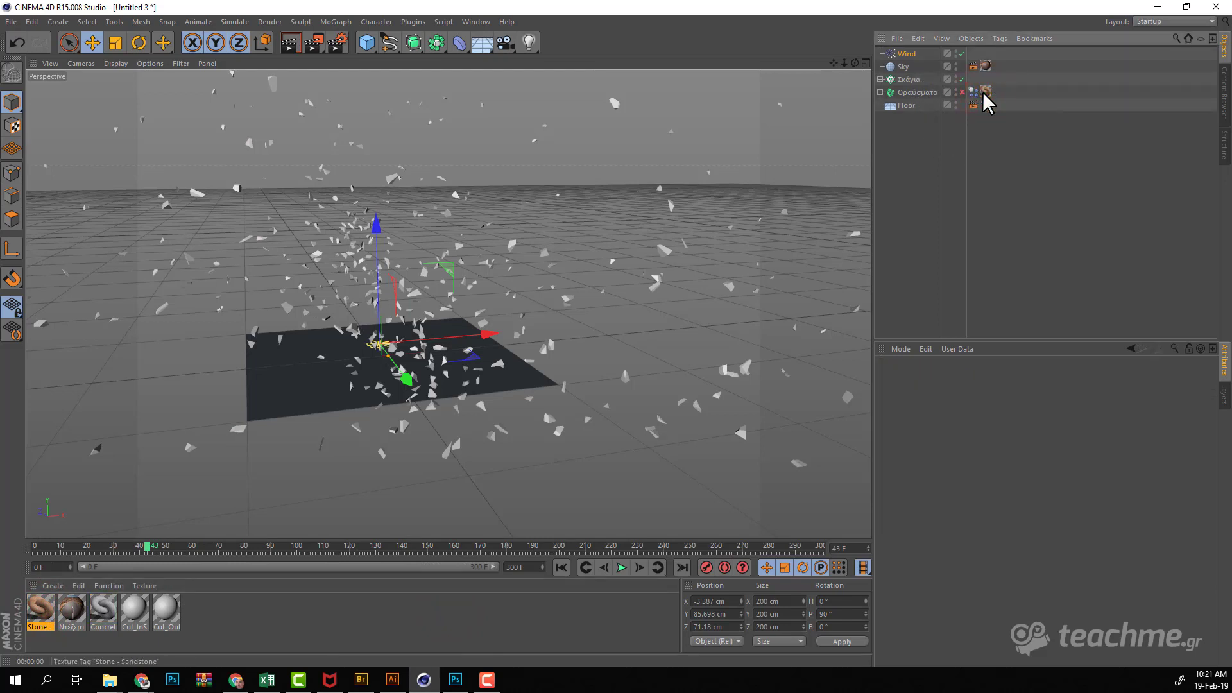
click(291, 39)
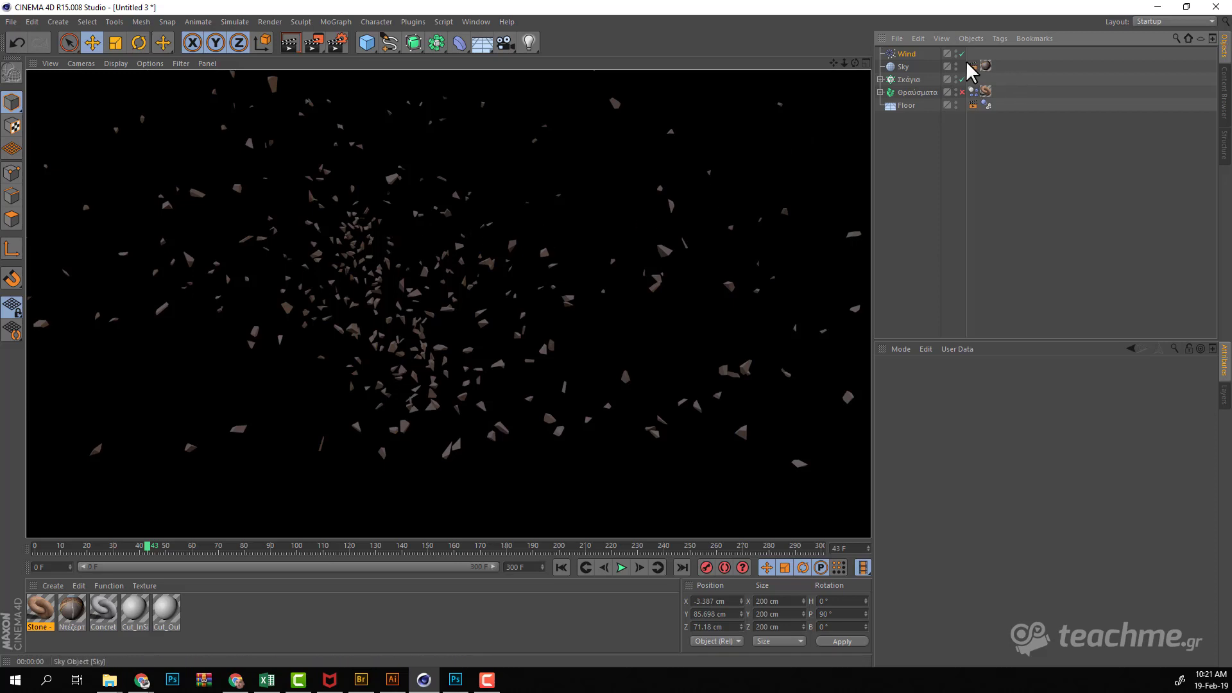
click(853, 63)
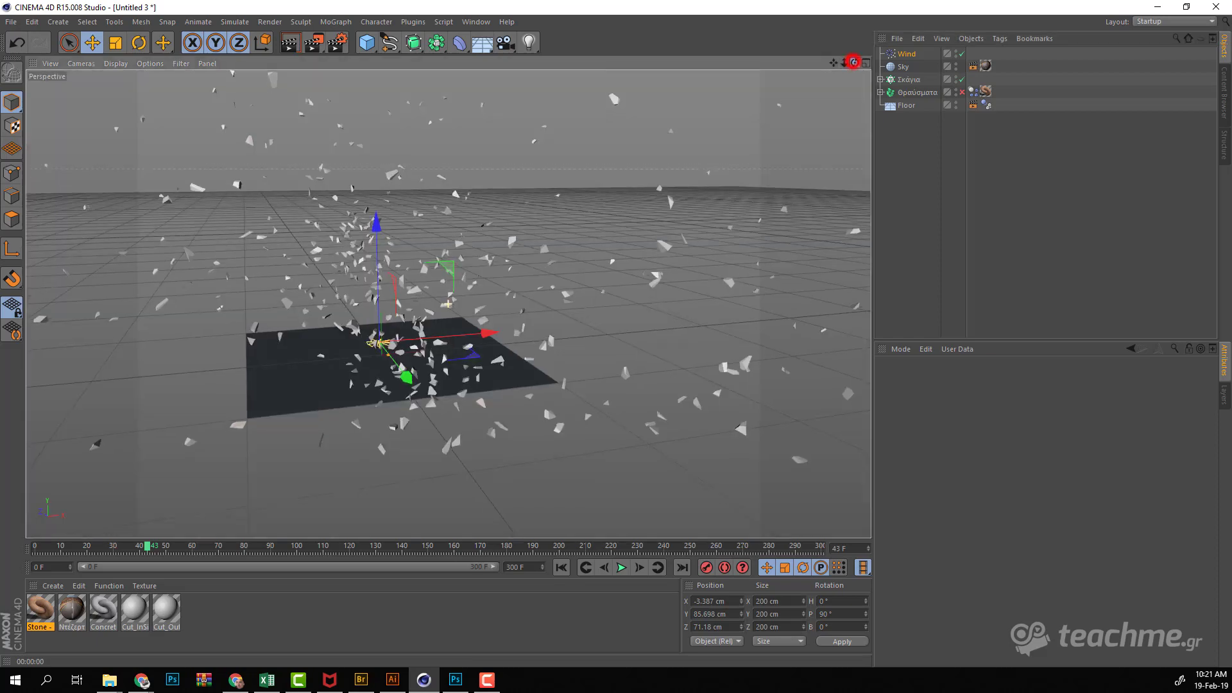
drag(853, 63, 856, 70)
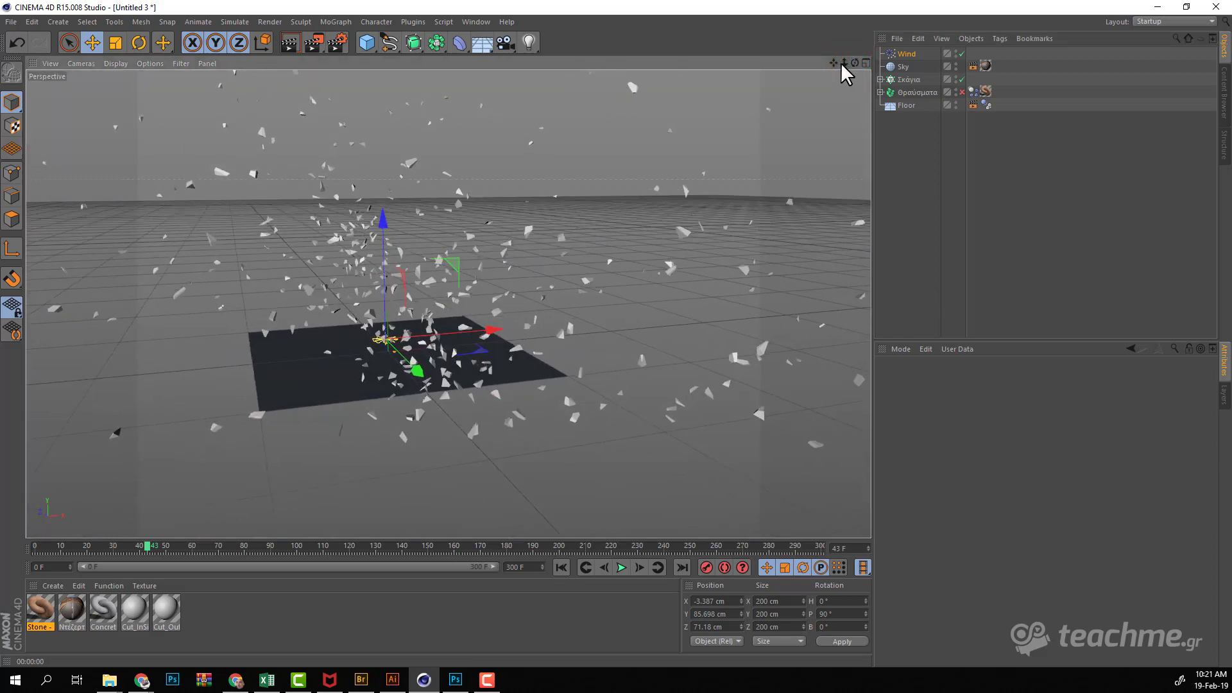
click(908, 80)
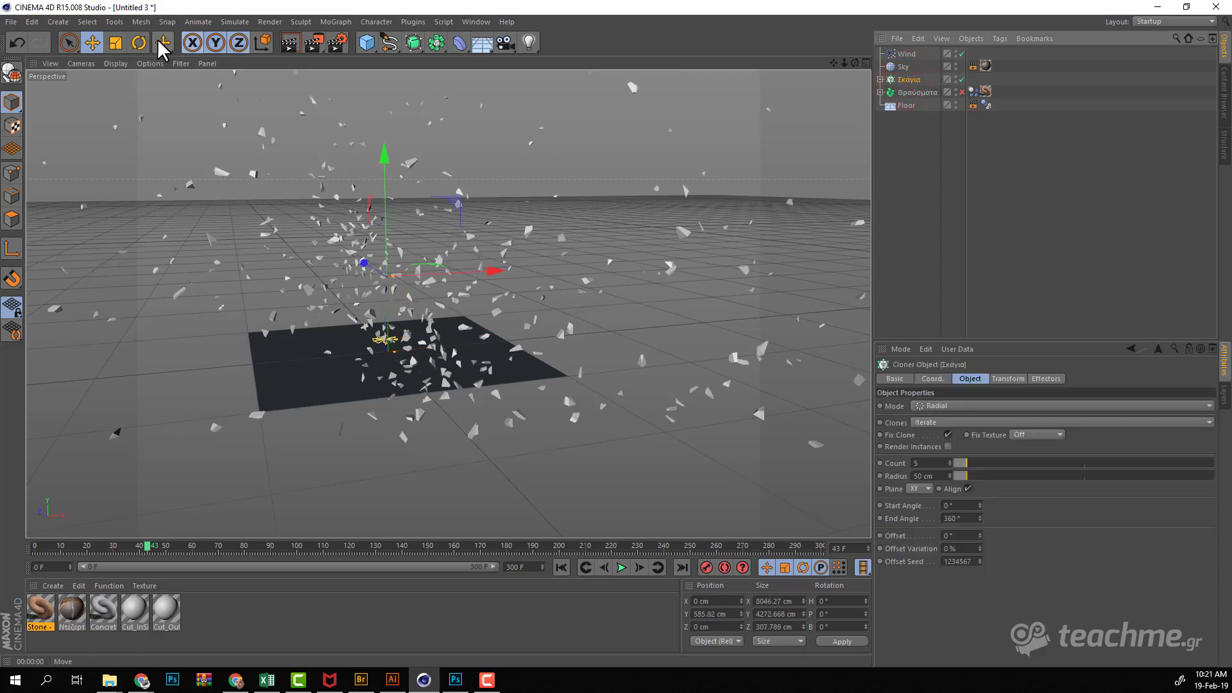
Step: Rotate the Σκάγια cloner to heading -18.8°, then orbit and pan closer to the debris
click(137, 42)
drag(429, 285, 403, 285)
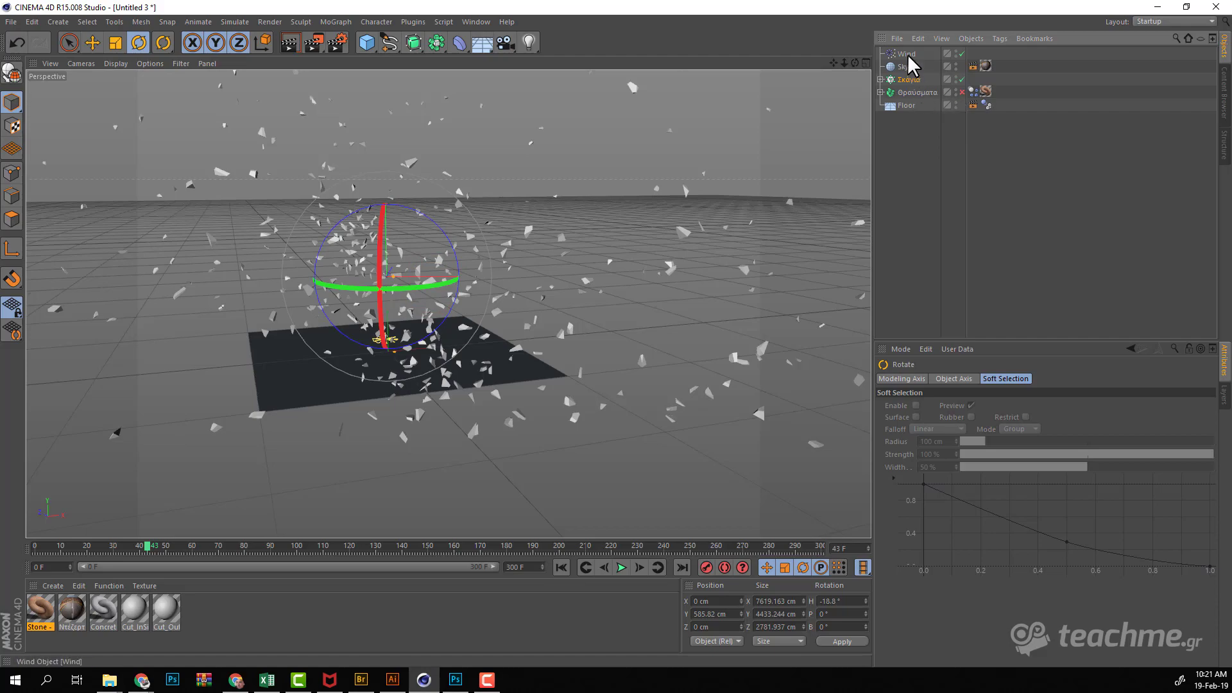
mouse_move(855, 62)
mouse_down()
mouse_move(802, 65)
mouse_move(783, 84)
mouse_move(840, 64)
mouse_move(819, 64)
mouse_move(616, 333)
mouse_up()
drag(833, 62, 449, 299)
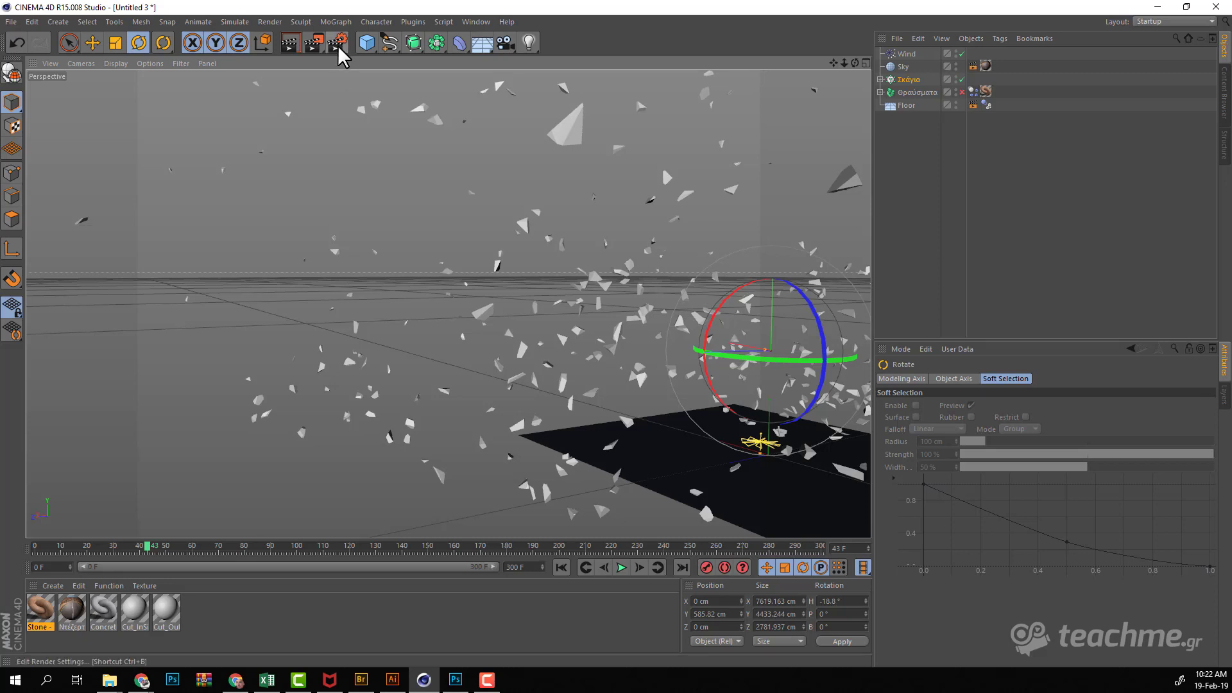
Step: Set the render output Width and Height to 8000 px in Render Settings
click(337, 43)
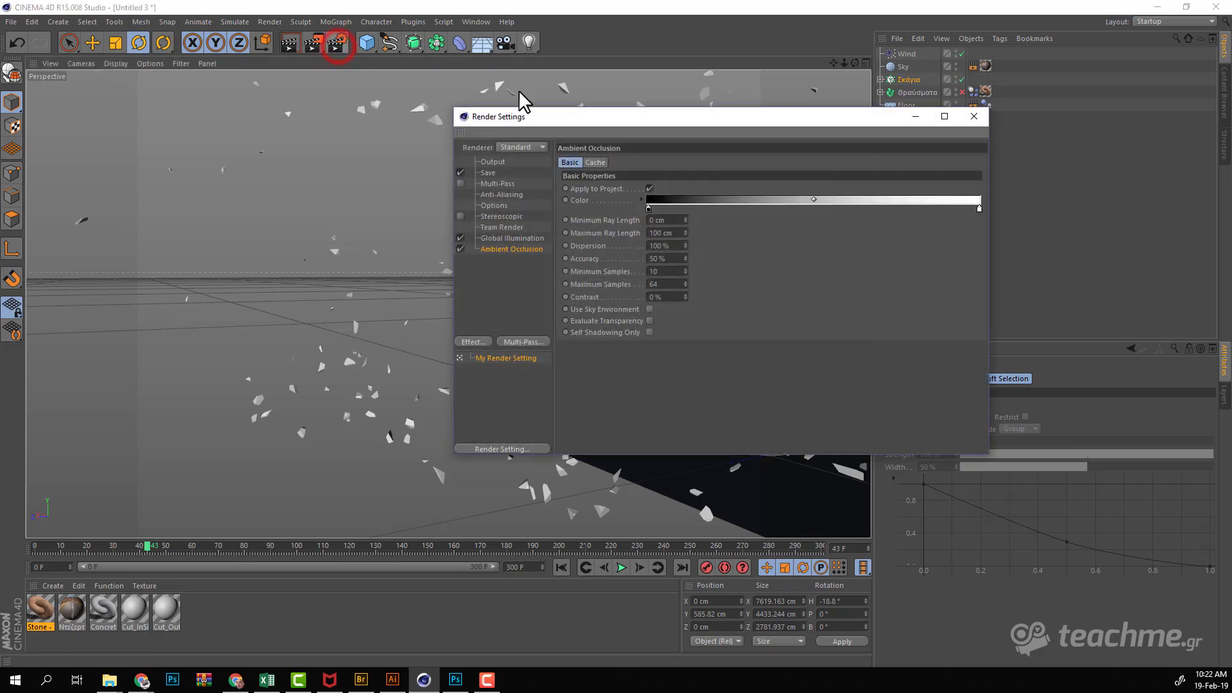
drag(698, 116, 702, 77)
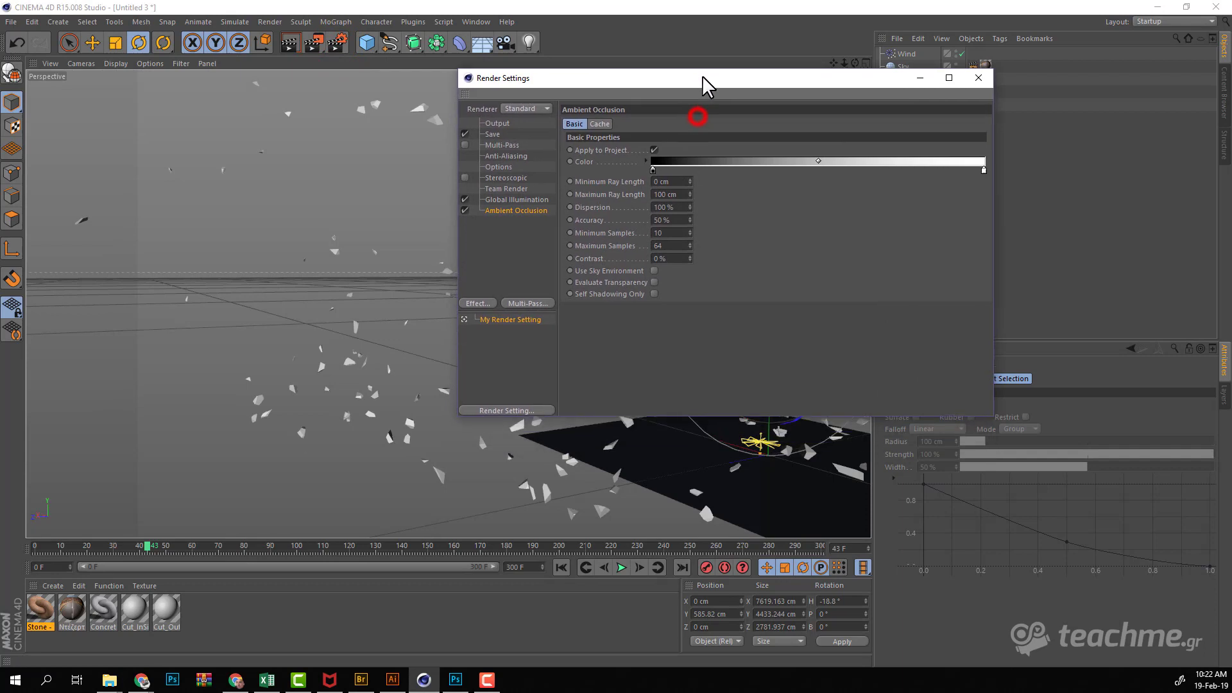
click(498, 123)
click(653, 135)
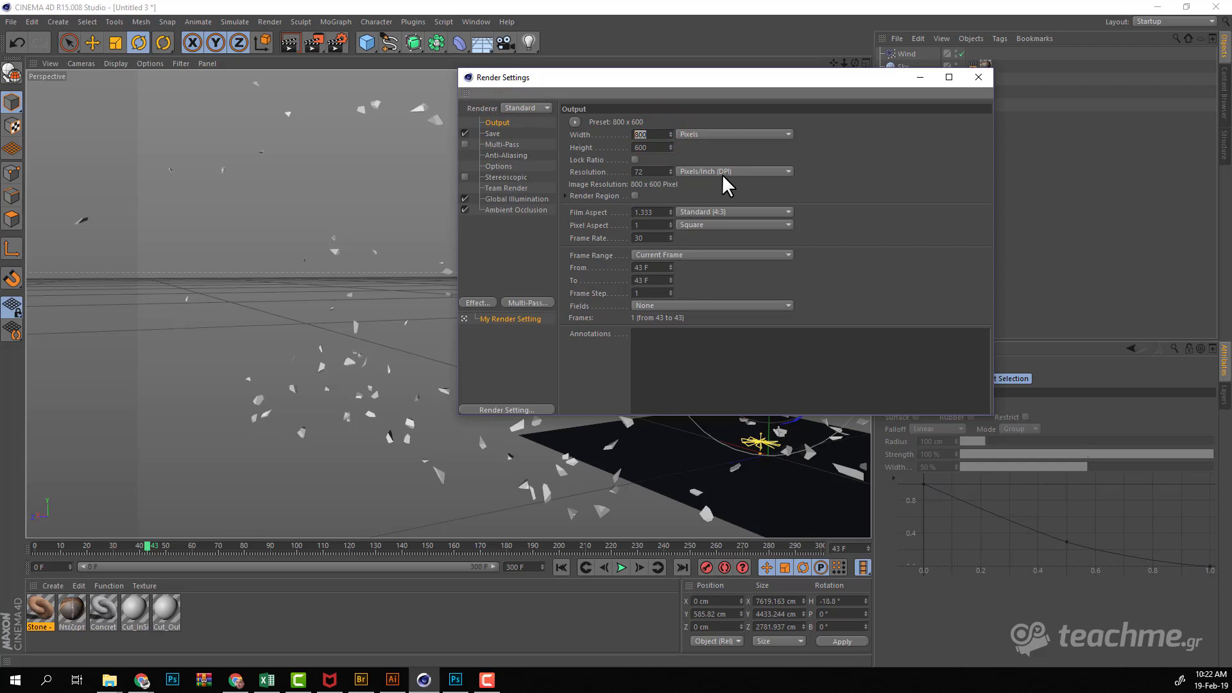
text(8000)
key(Return)
key(Tab)
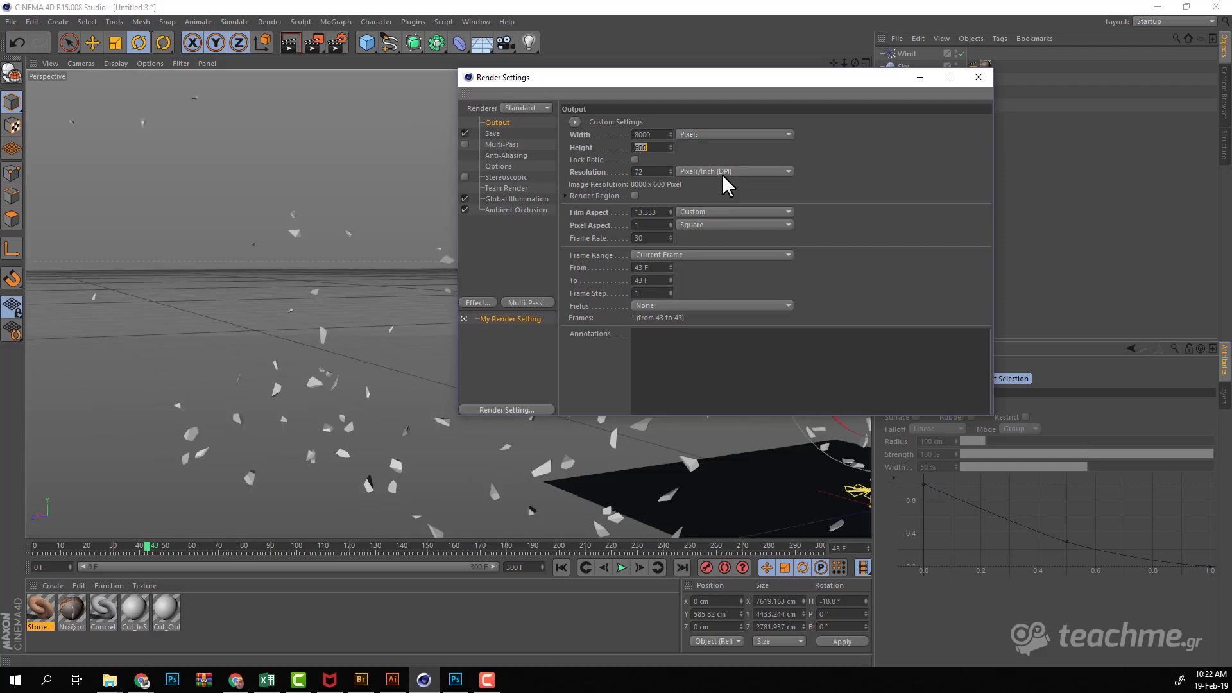
text(8000)
key(Return)
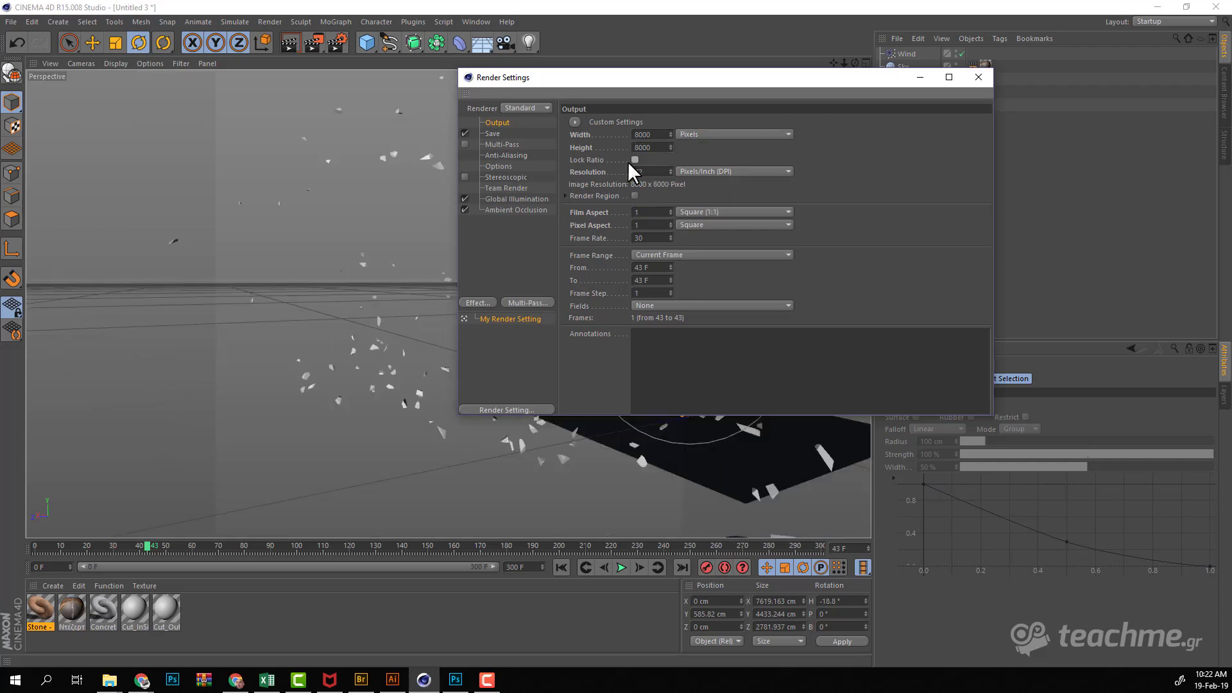
click(492, 133)
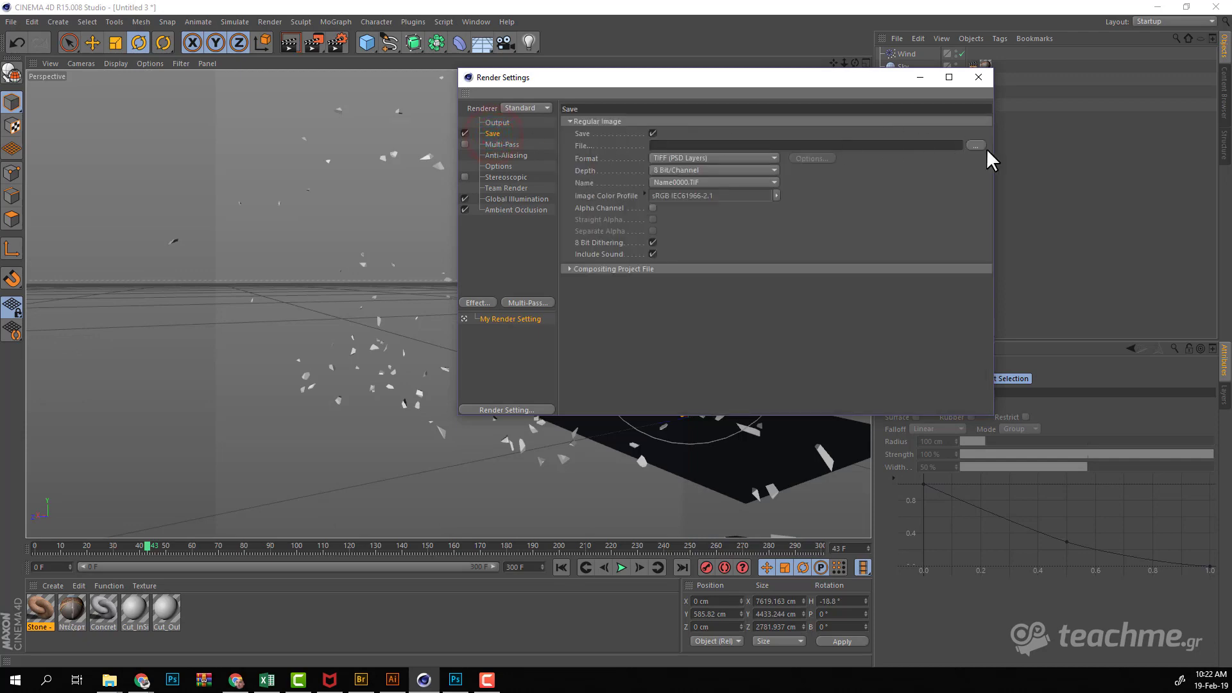
Step: Name the render's output file 'Θραύσματα'
click(975, 145)
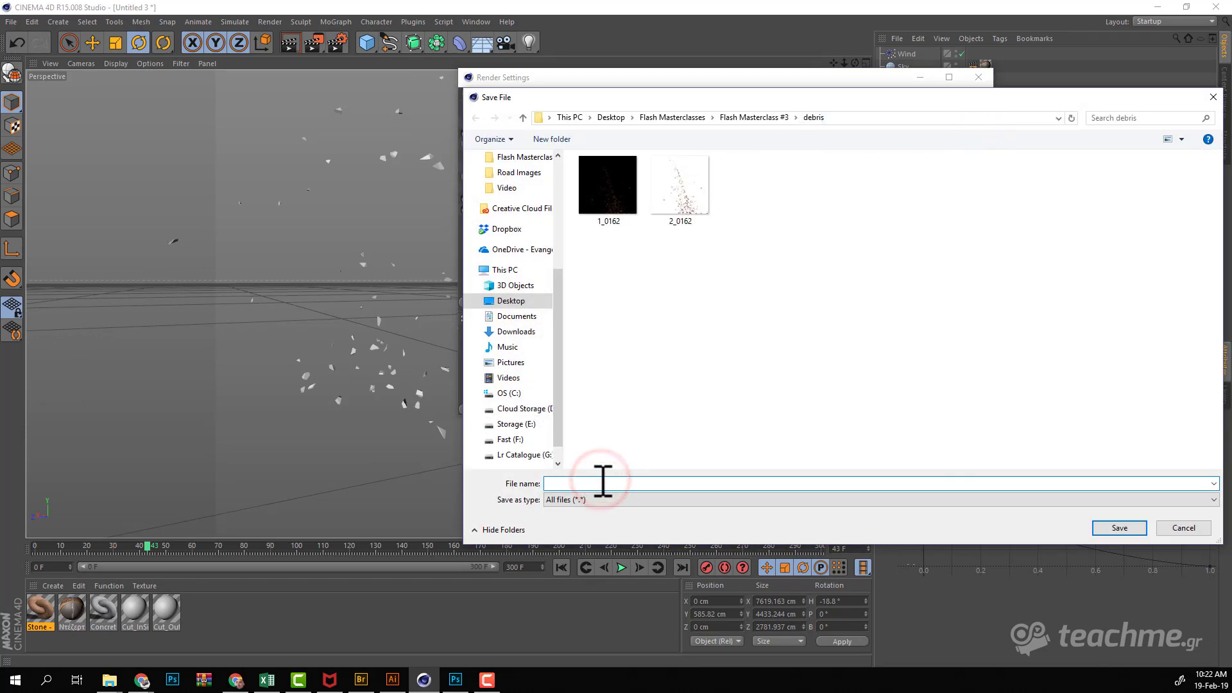
text(Δε)
key(BackSpace)
key(BackSpace)
text(Θρ)
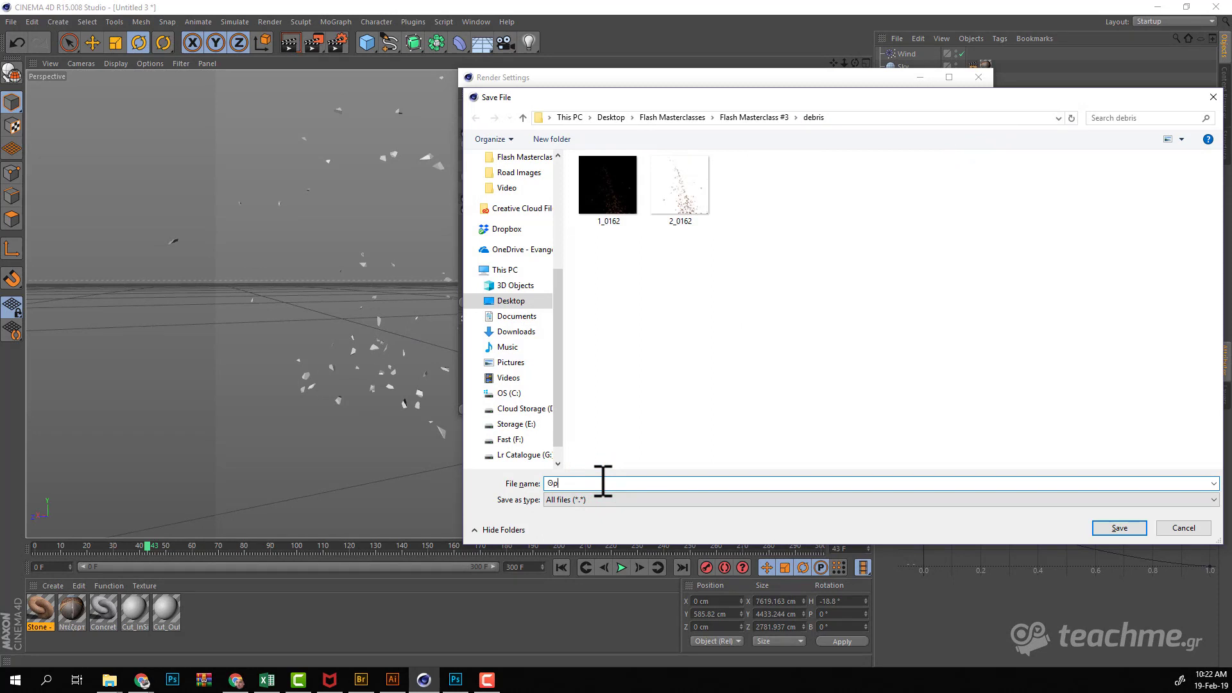
text(αύσματα)
click(1119, 528)
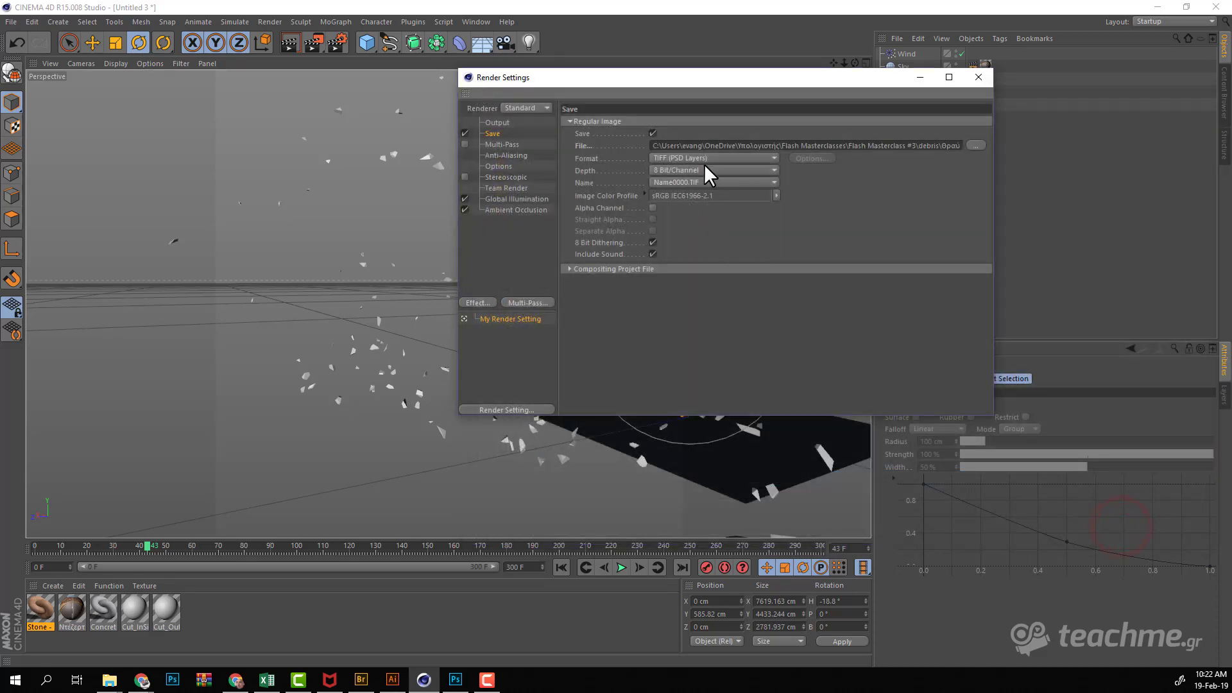
Step: Set the save format to PNG with Alpha Channel enabled
click(667, 158)
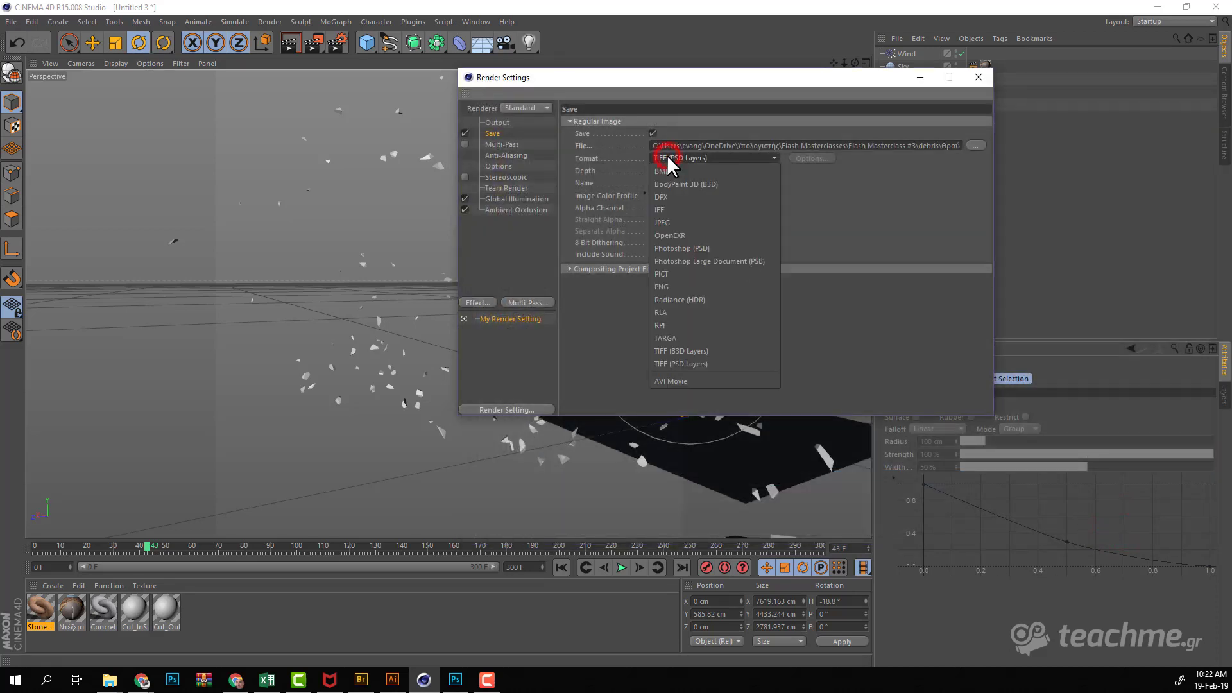
click(662, 285)
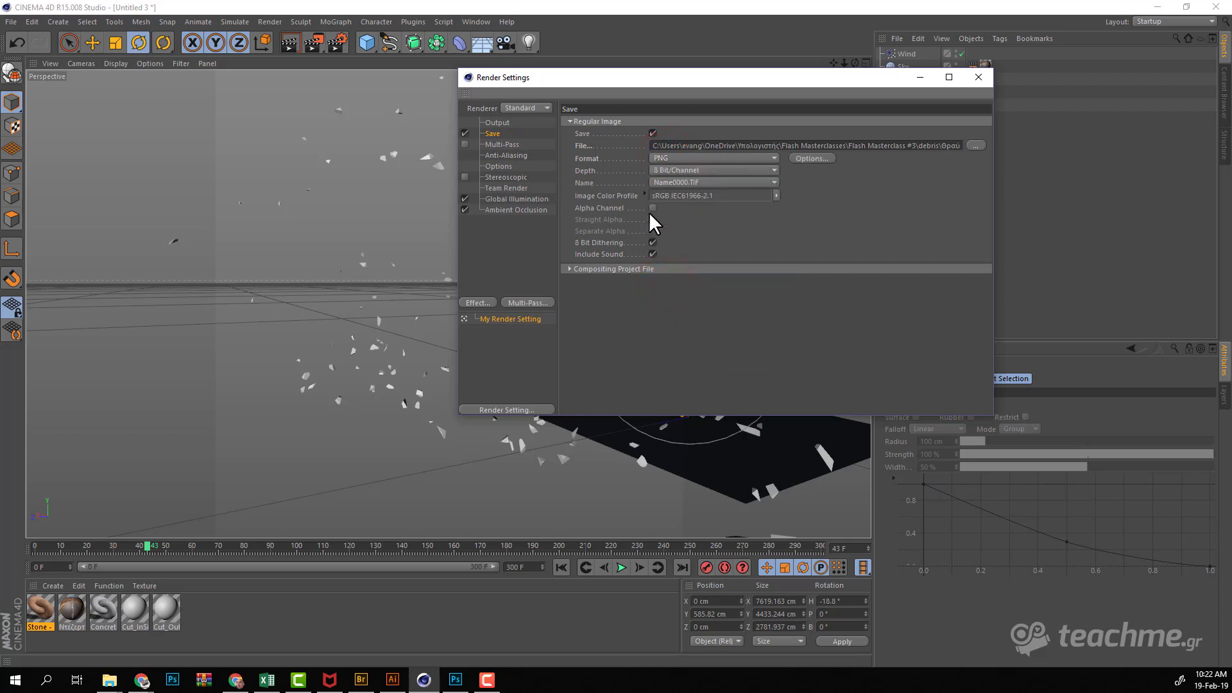
click(653, 207)
drag(640, 75, 925, 140)
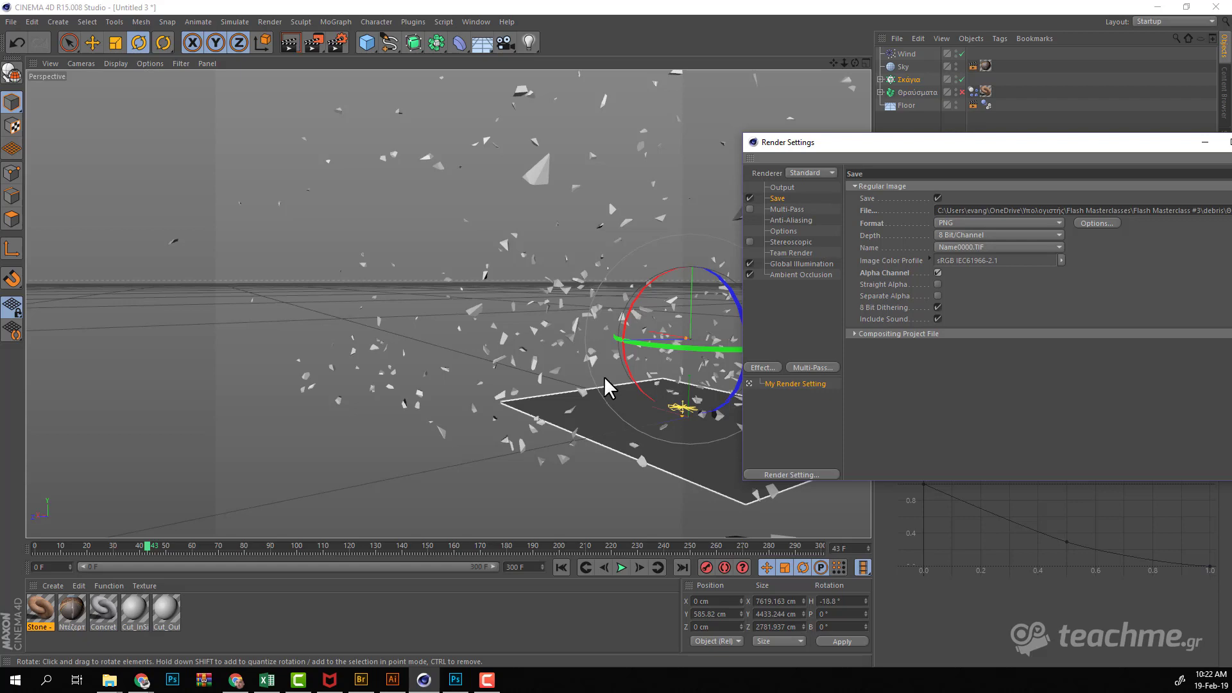
drag(863, 135, 650, 137)
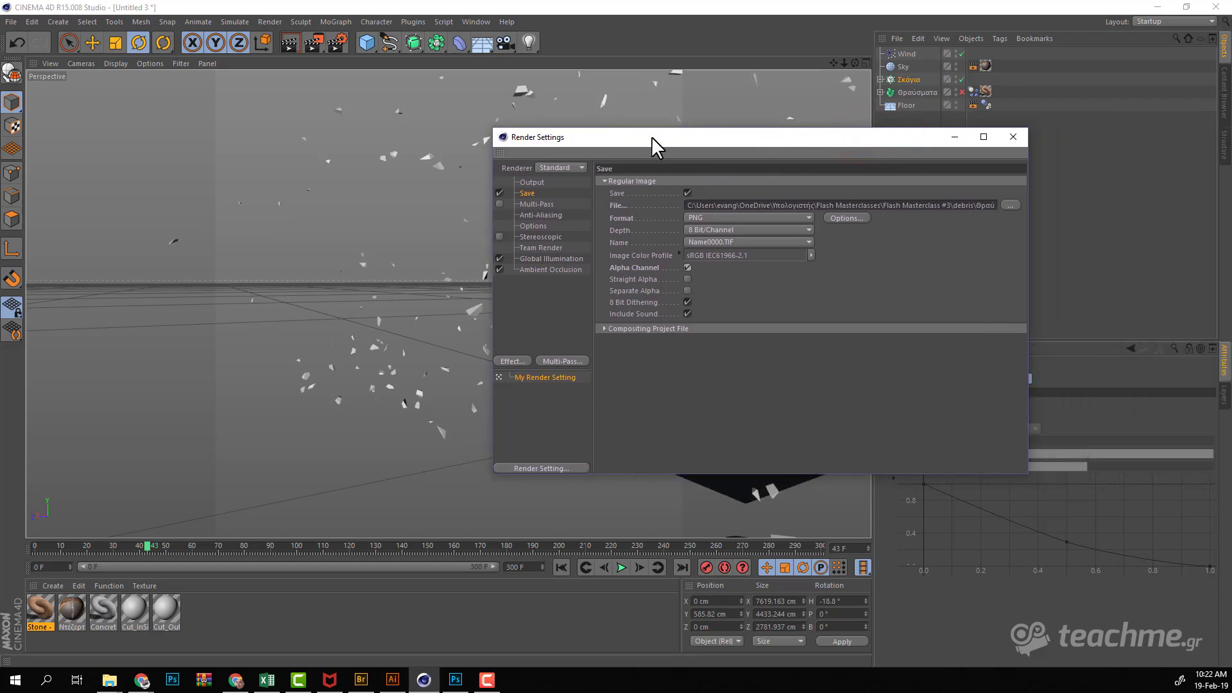
Step: Set the output width to 12000 pixels, close Render Settings, and reframe the camera on the debris
click(532, 182)
click(672, 194)
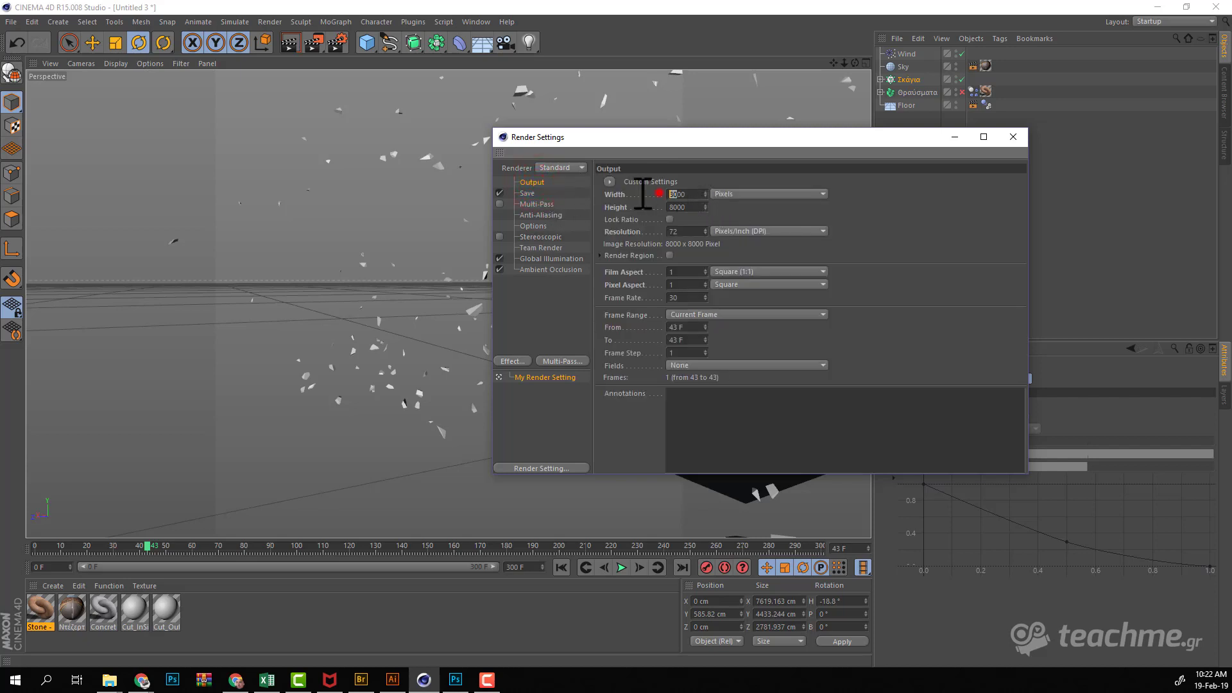
click(687, 193)
text(120000)
click(927, 217)
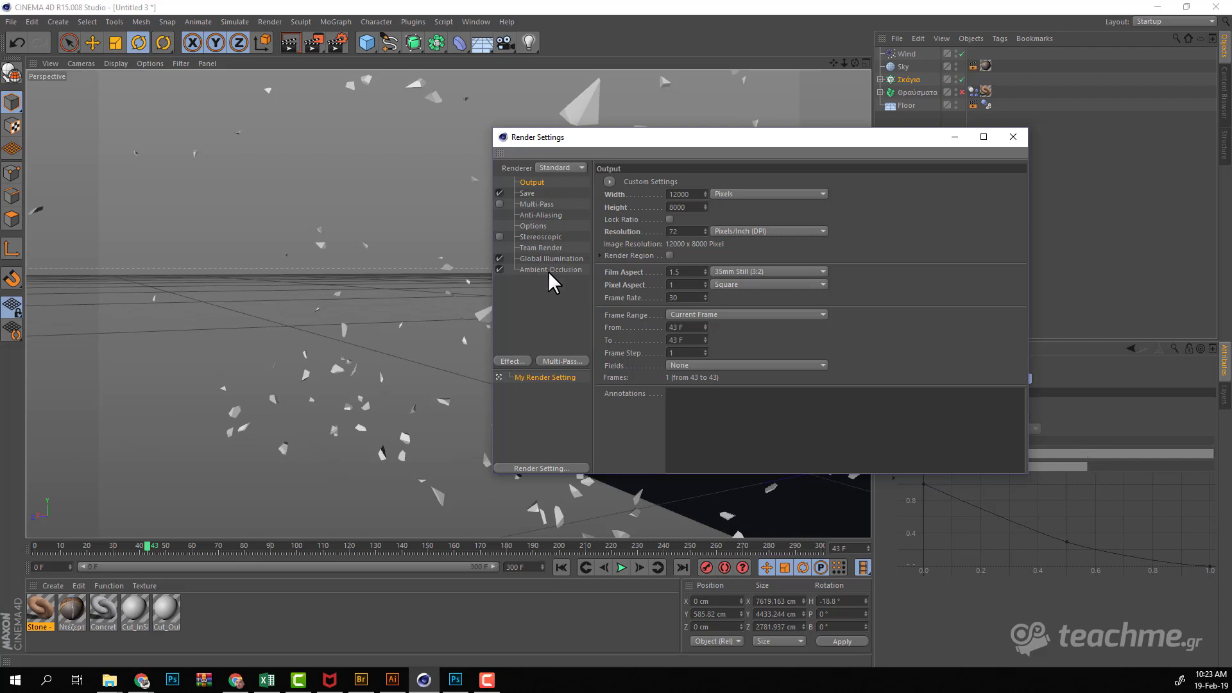
click(1011, 137)
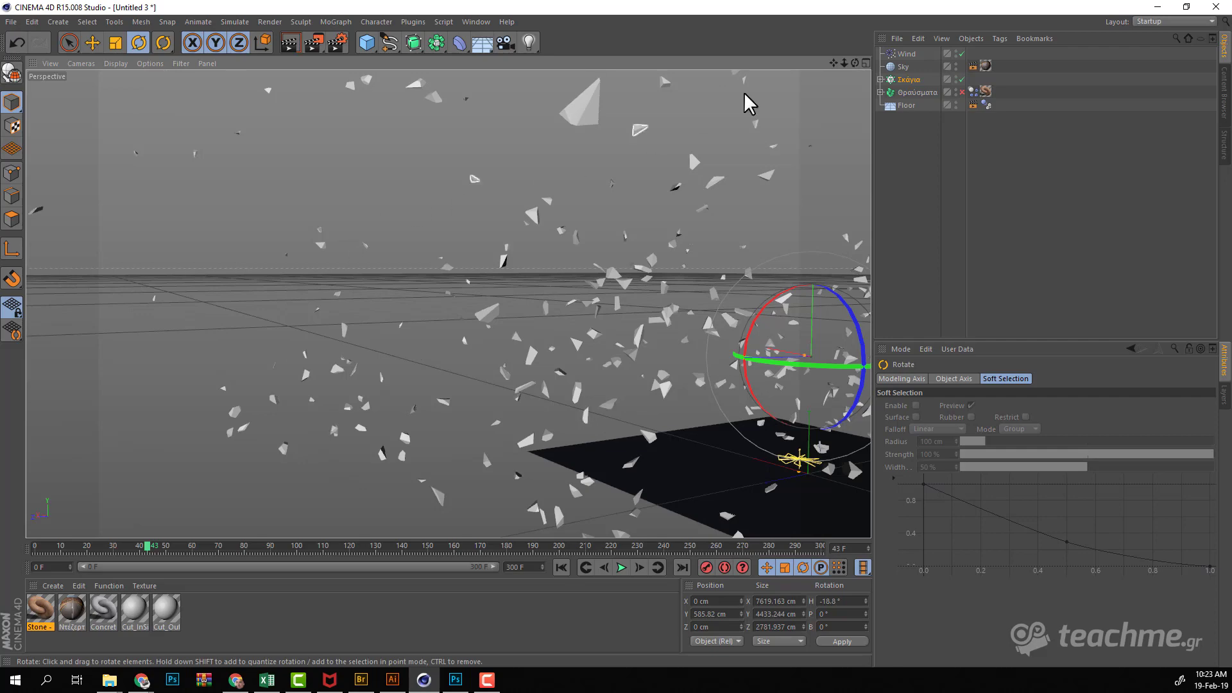
mouse_move(843, 62)
mouse_down()
mouse_move(856, 66)
mouse_move(832, 62)
mouse_up()
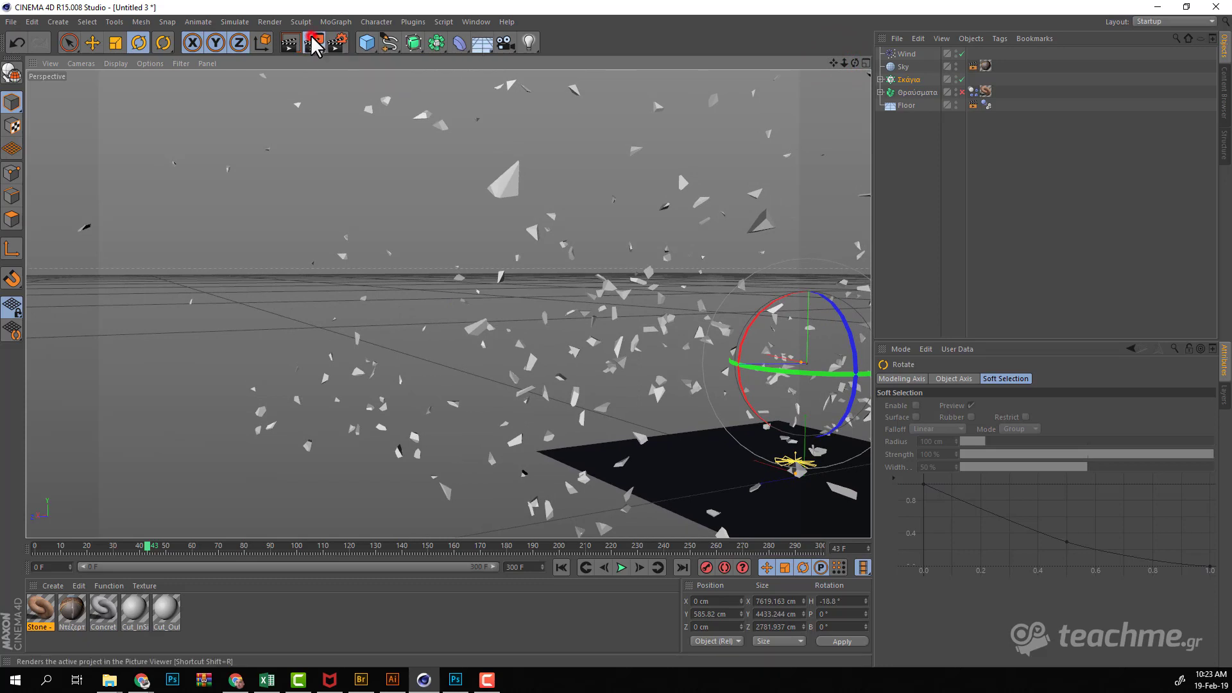
Step: Render the 12000 × 8000 image to the Picture Viewer, pan around it, then zoom out to fit
click(313, 43)
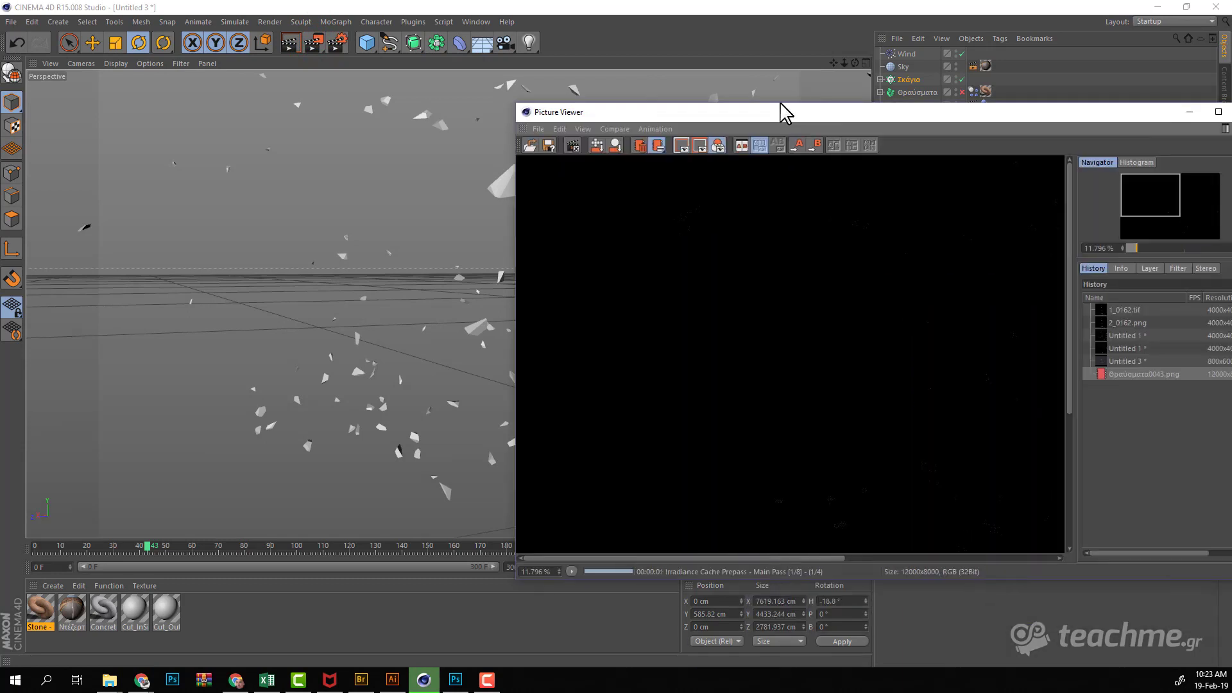
drag(715, 121, 545, 83)
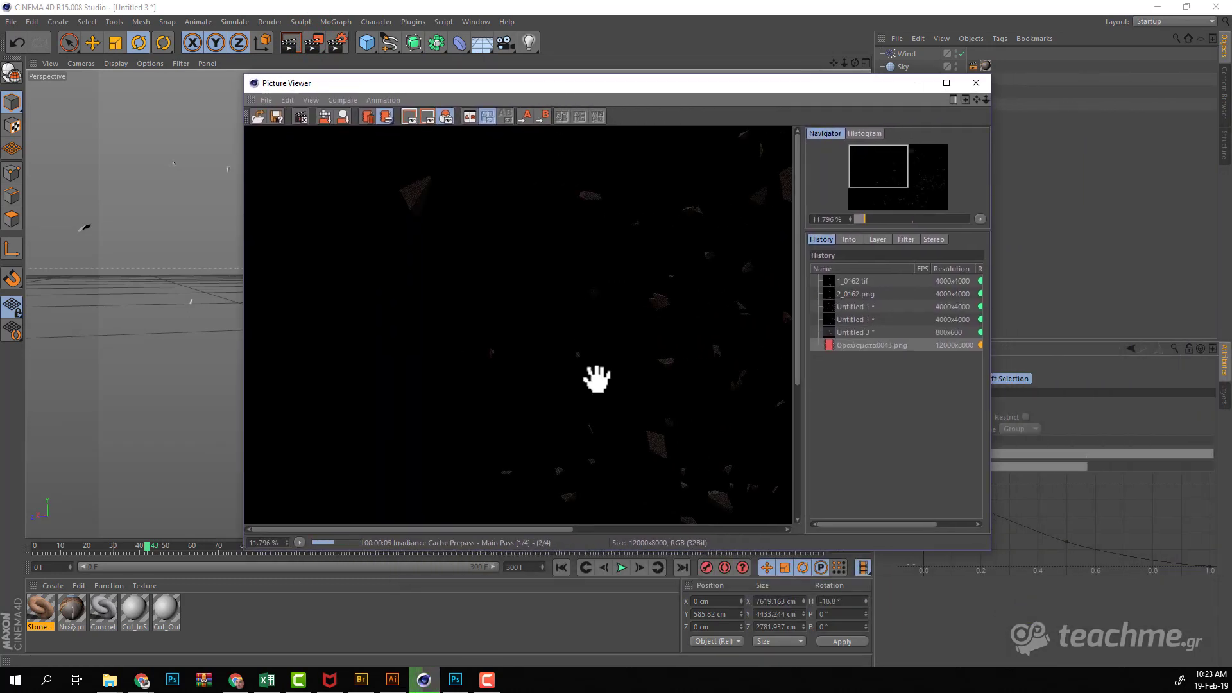
drag(528, 529, 641, 529)
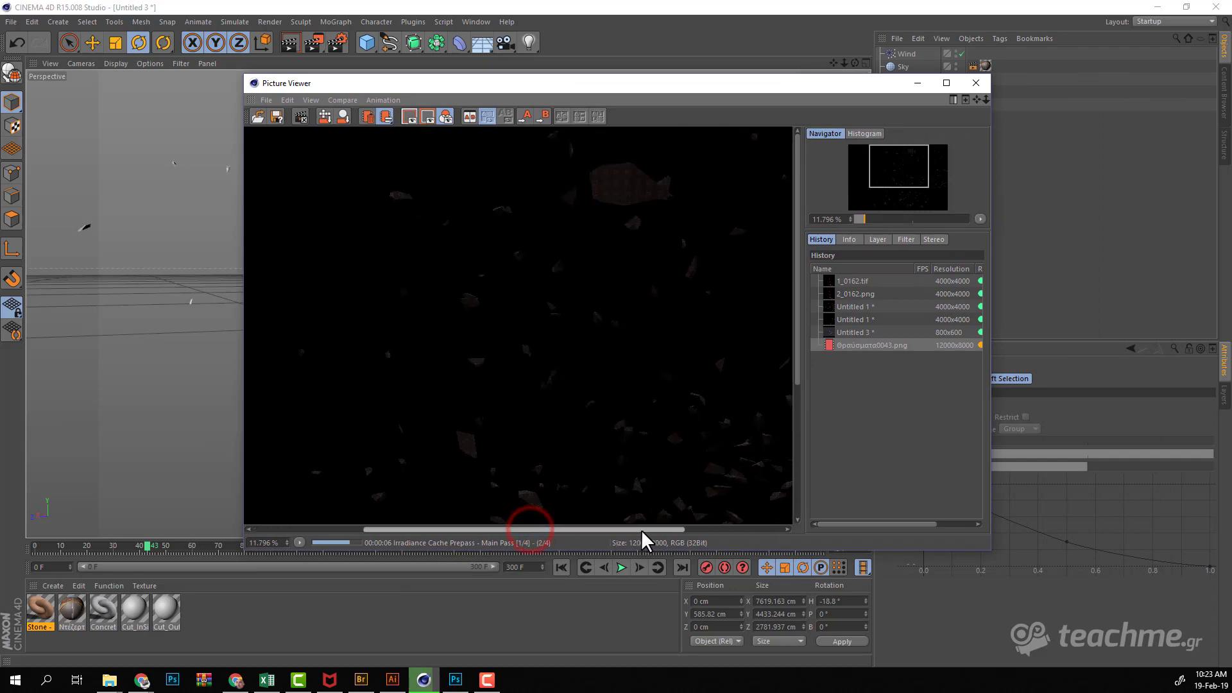
drag(796, 311, 794, 444)
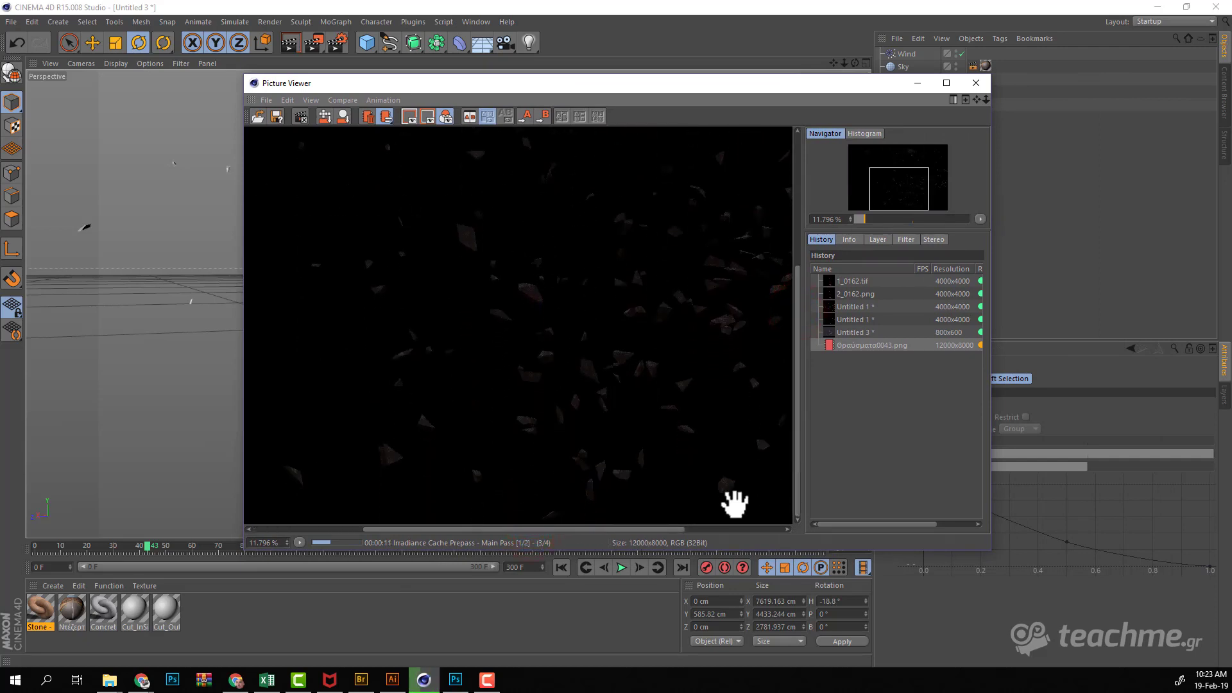
mouse_move(656, 529)
mouse_down()
mouse_move(683, 529)
mouse_move(632, 527)
mouse_up()
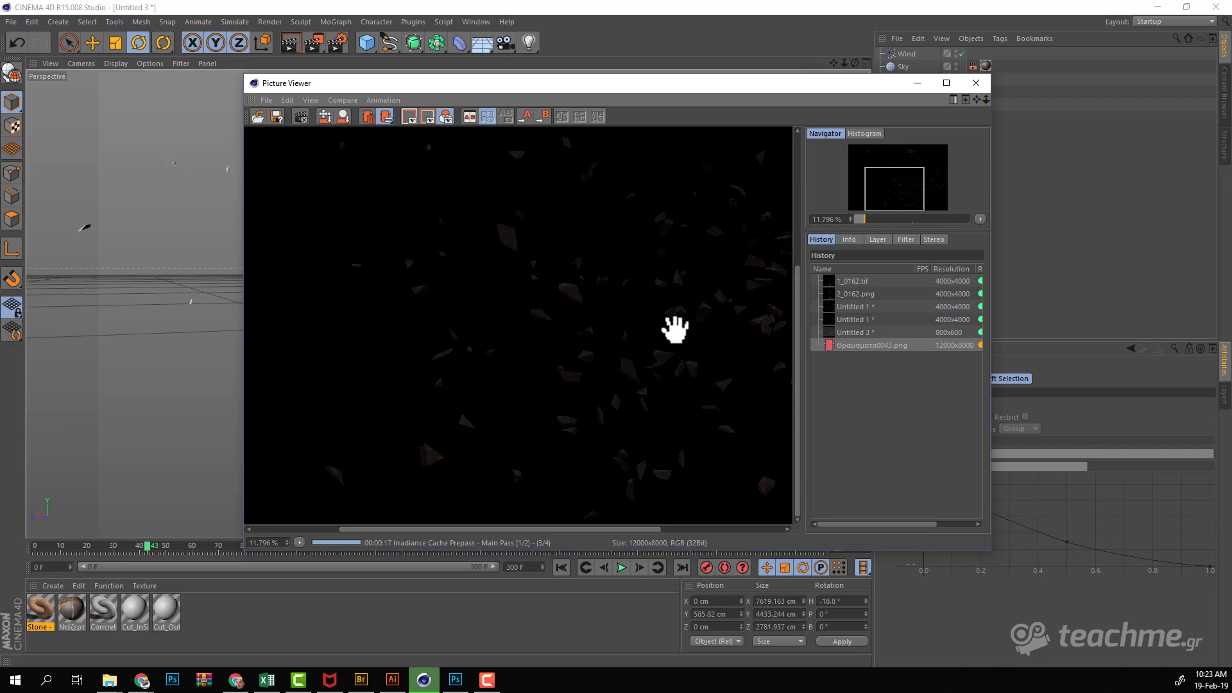
mouse_move(733, 318)
mouse_down()
mouse_move(640, 288)
mouse_move(542, 344)
mouse_move(648, 333)
mouse_move(665, 269)
mouse_up()
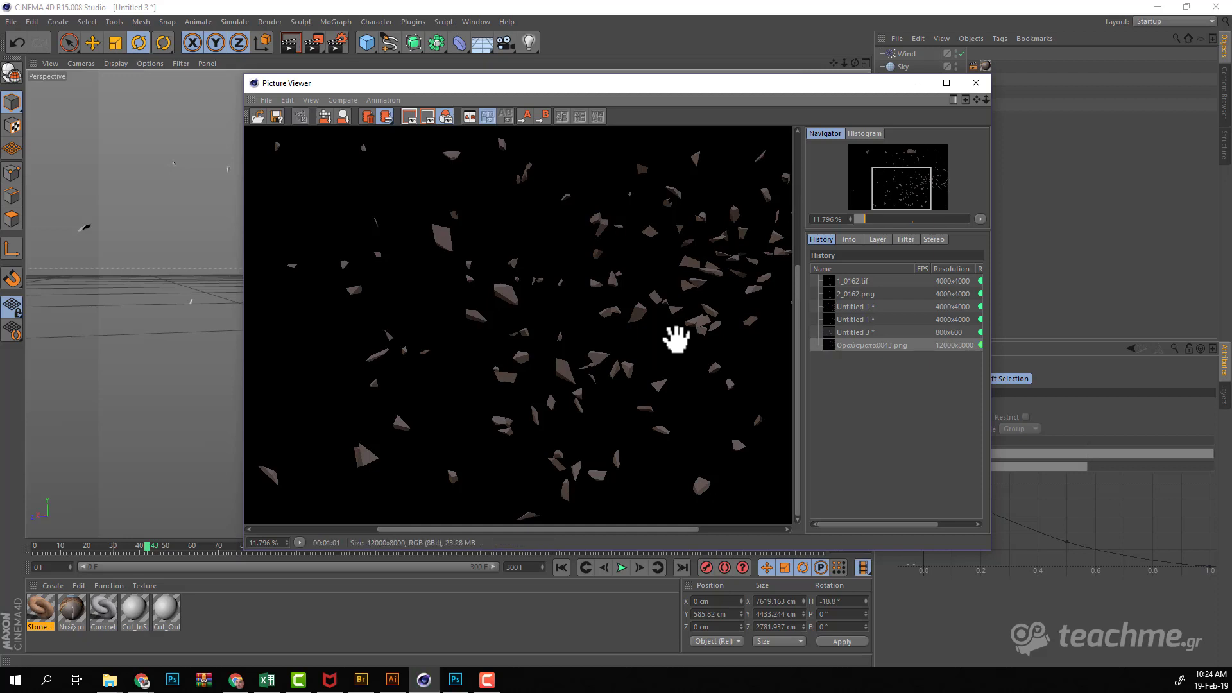
scroll(628, 324, down, 3)
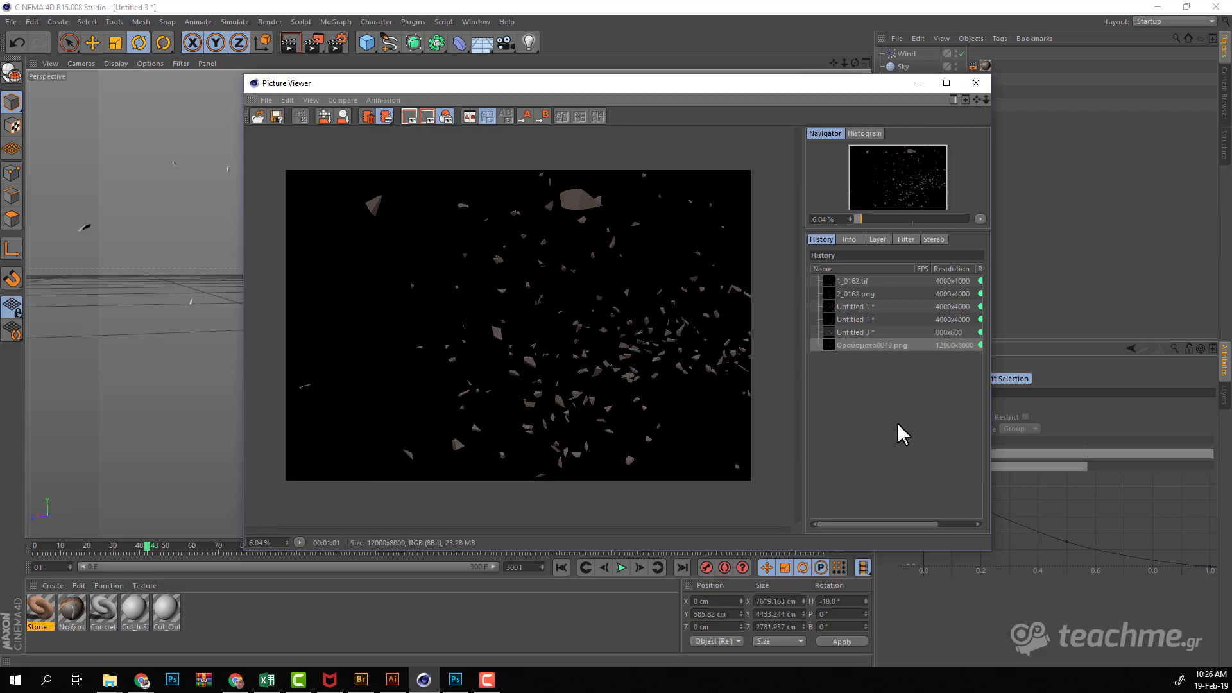
Step: Close the Picture Viewer and frame the debris from a higher, closer, near top-down angle
click(977, 84)
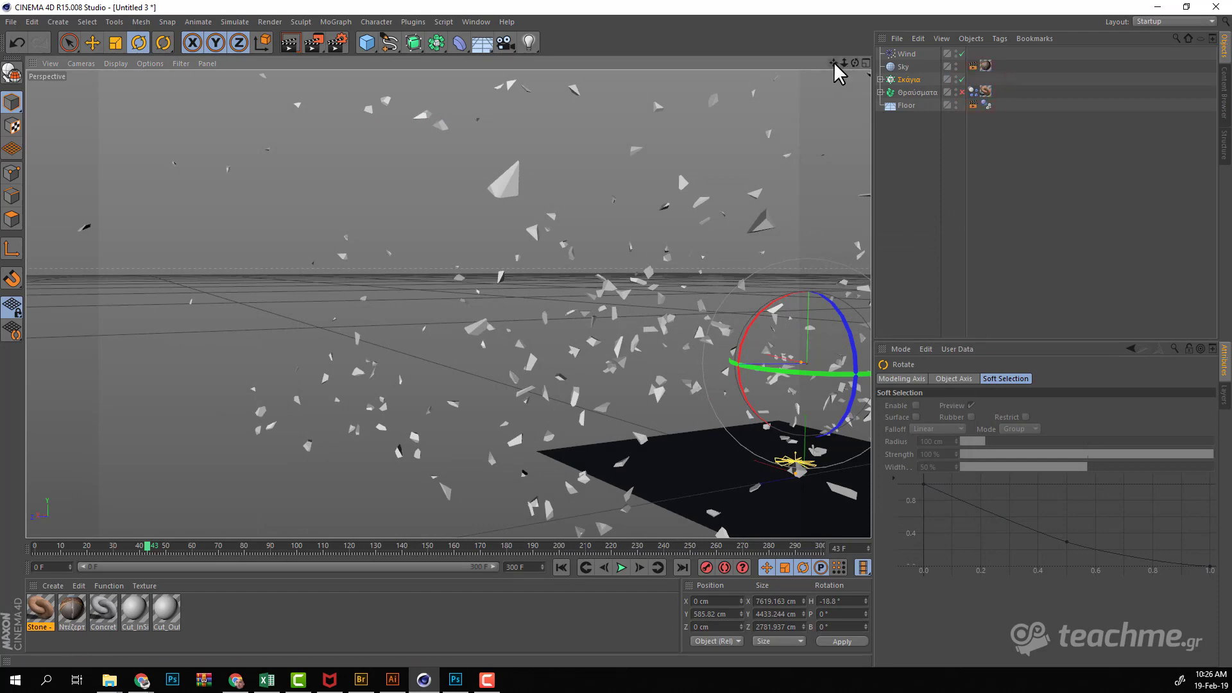
drag(834, 62, 532, 64)
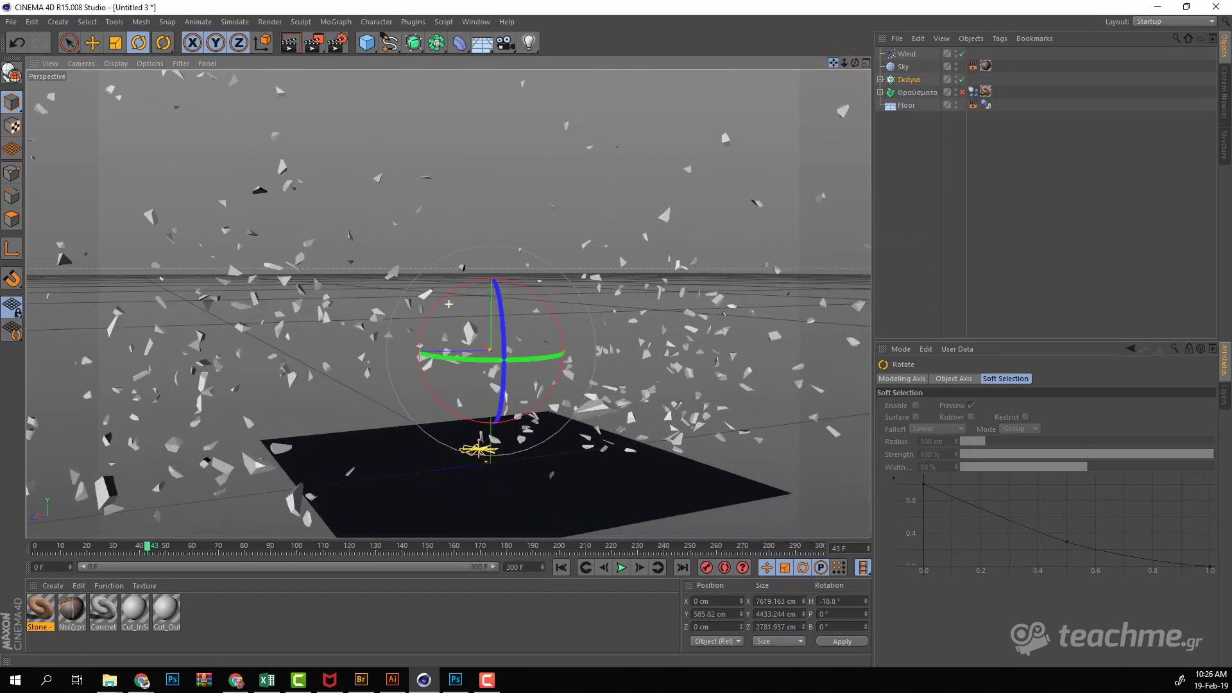
mouse_move(833, 62)
mouse_down()
mouse_move(852, 63)
mouse_move(834, 62)
mouse_up()
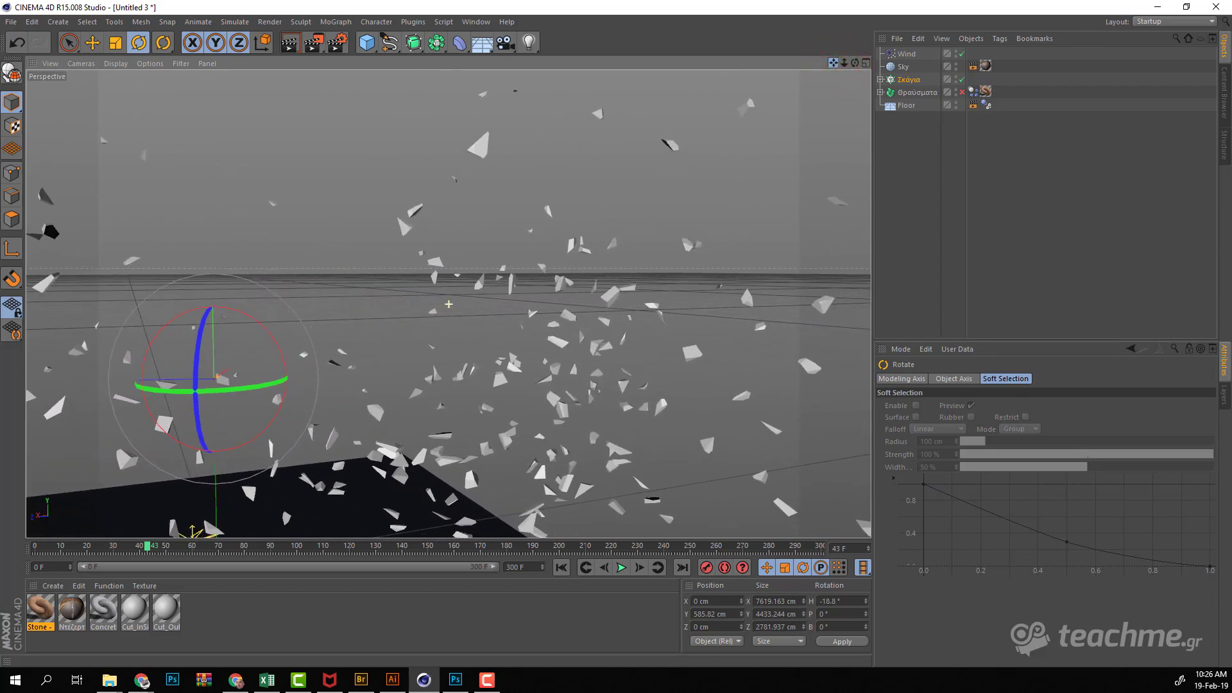
drag(854, 62, 616, 329)
mouse_move(833, 62)
mouse_down()
mouse_move(615, 333)
mouse_move(488, 270)
mouse_up()
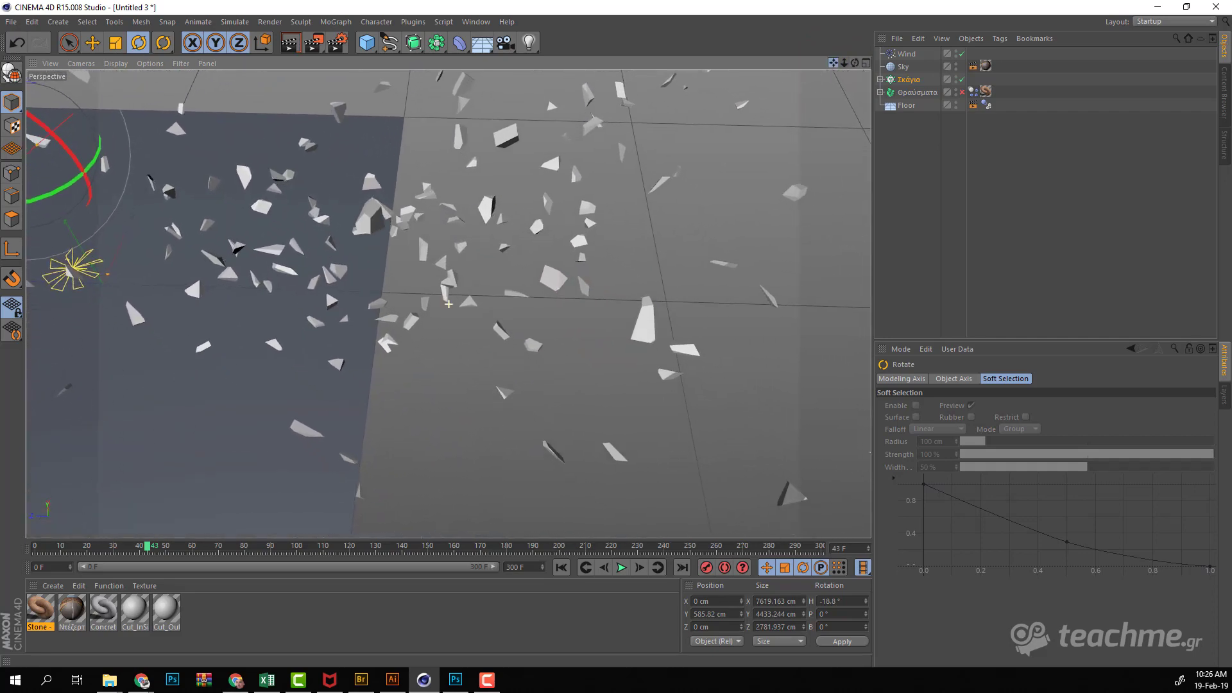
drag(844, 62, 844, 77)
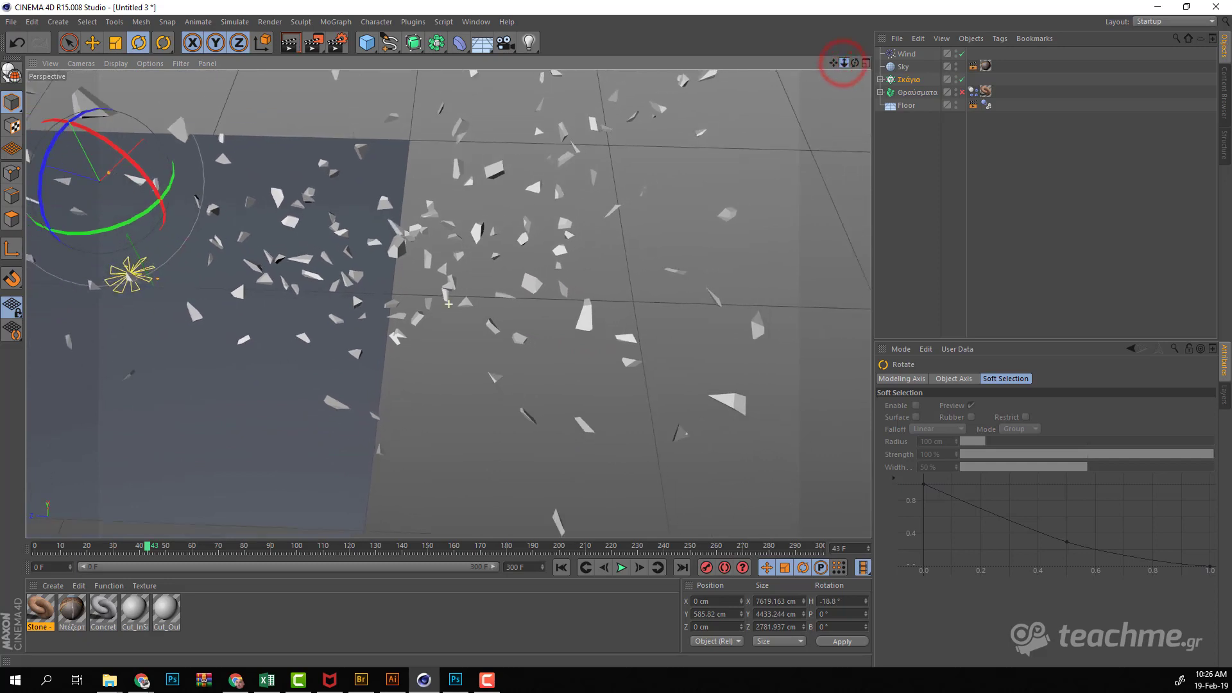
Step: Rename the output file to 'Θραύσματα 2' and render the new angle to the Picture Viewer
click(335, 49)
click(526, 191)
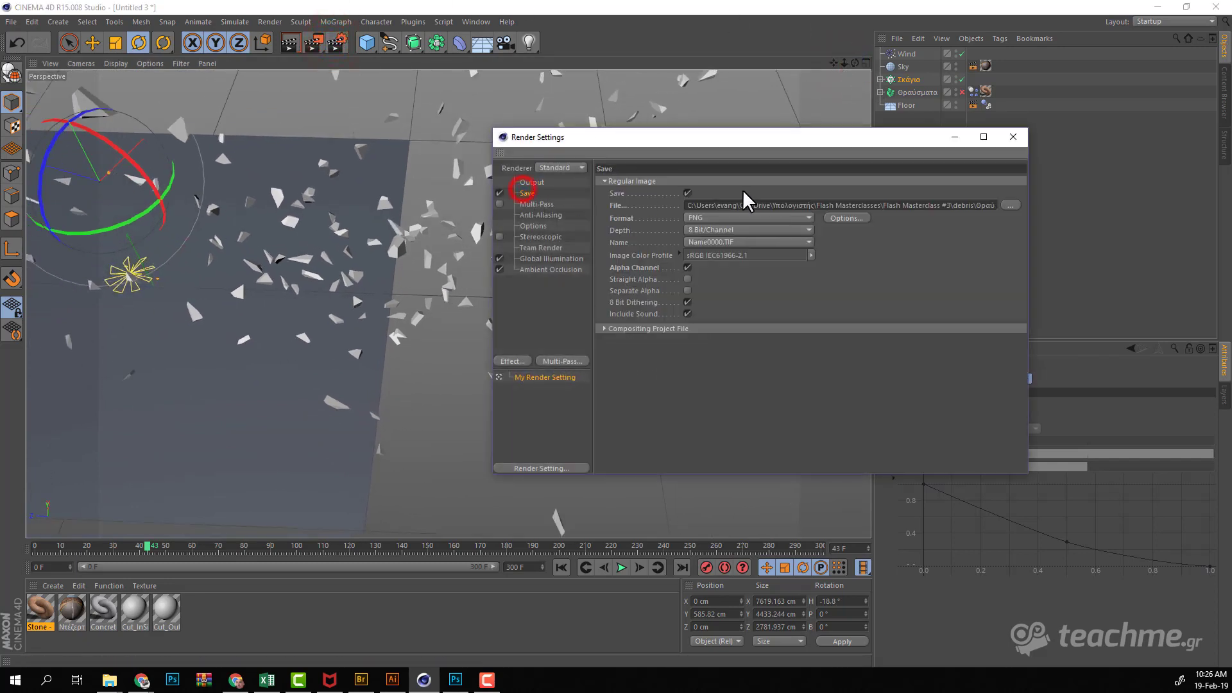
drag(982, 200, 1067, 206)
click(994, 205)
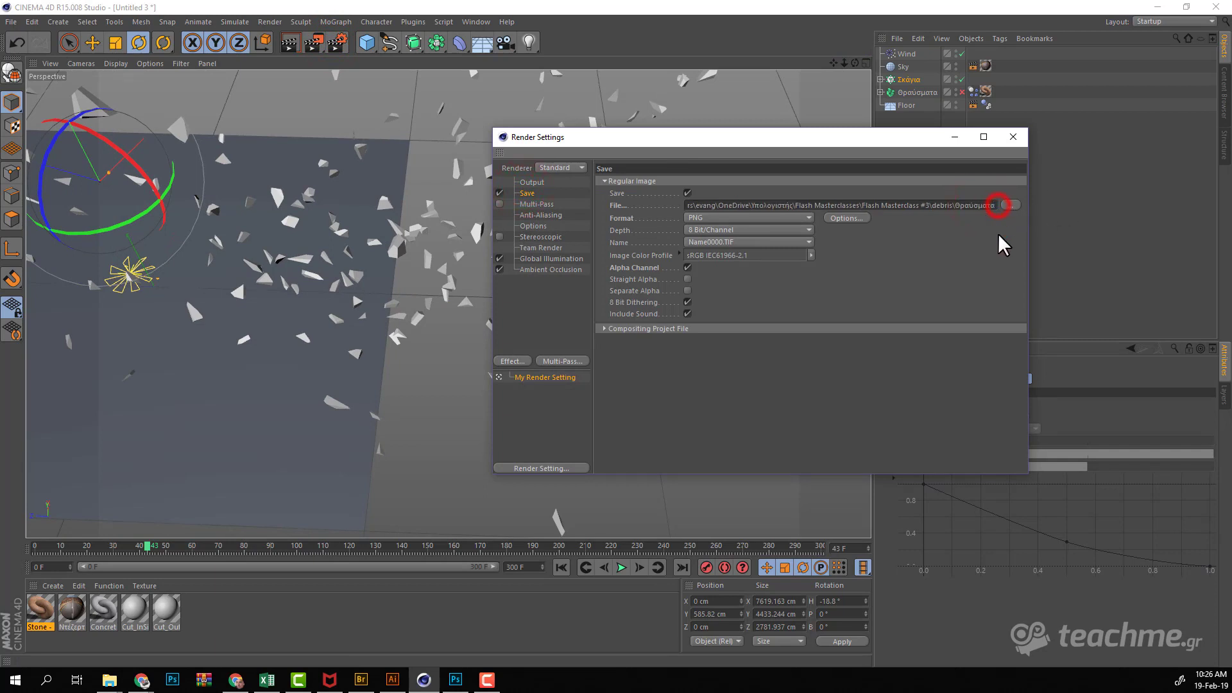
text(2)
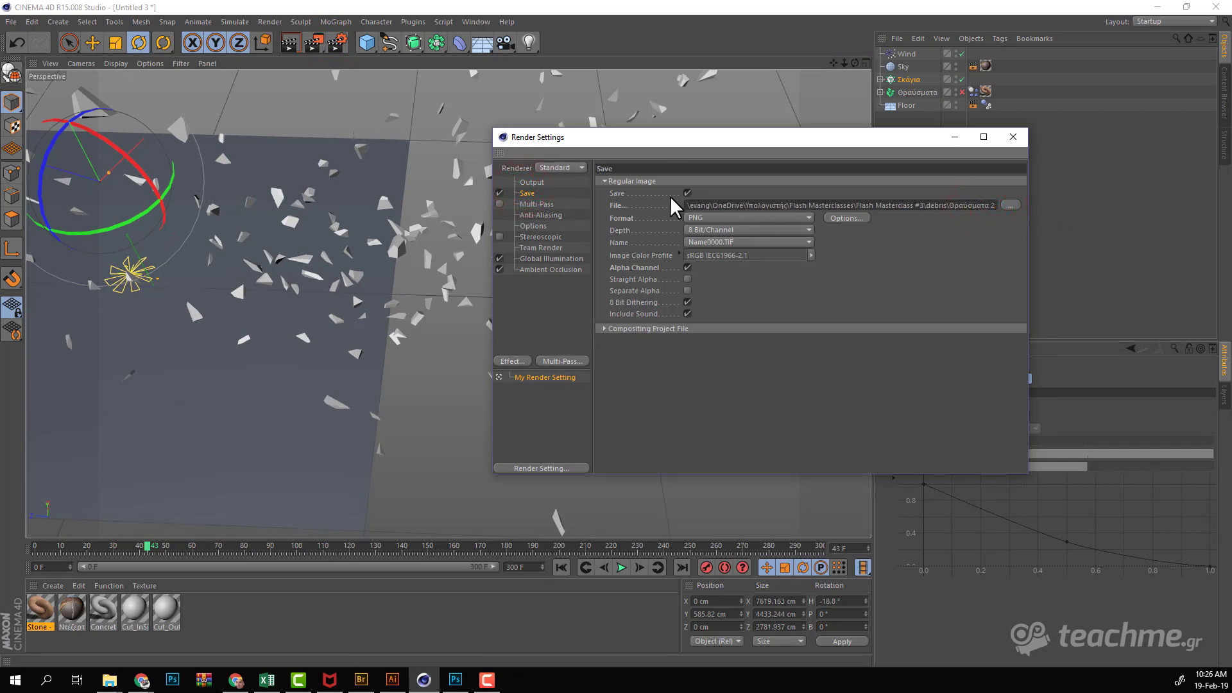
click(1007, 138)
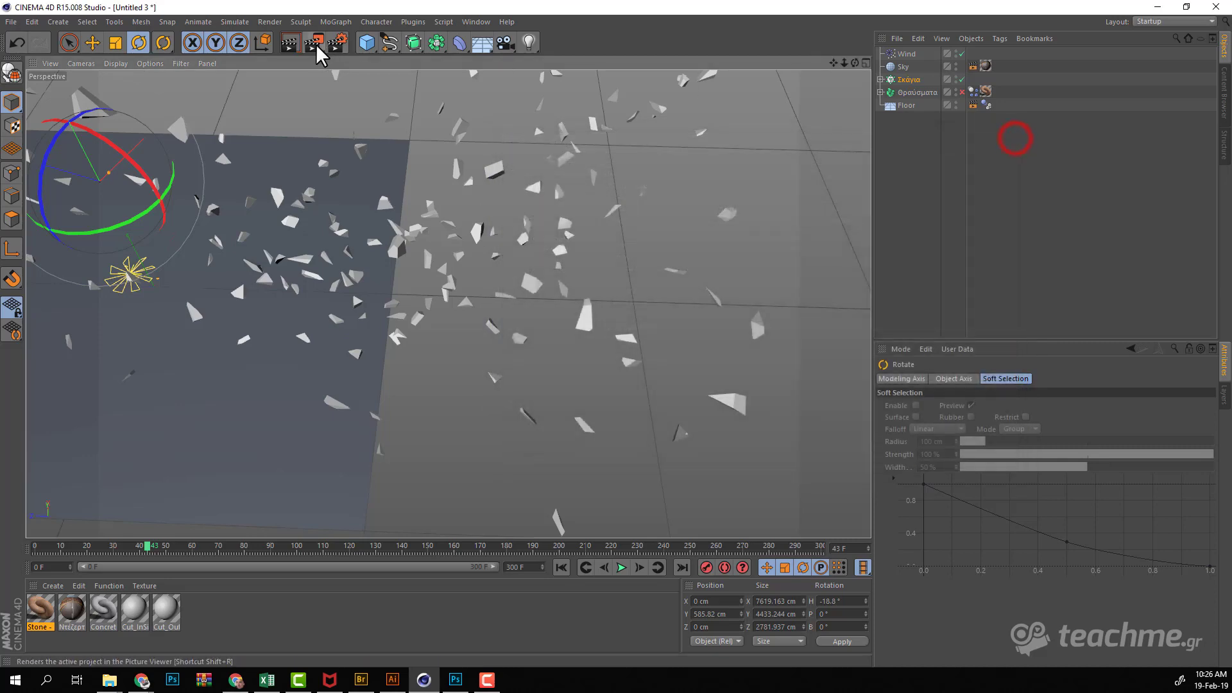
click(314, 45)
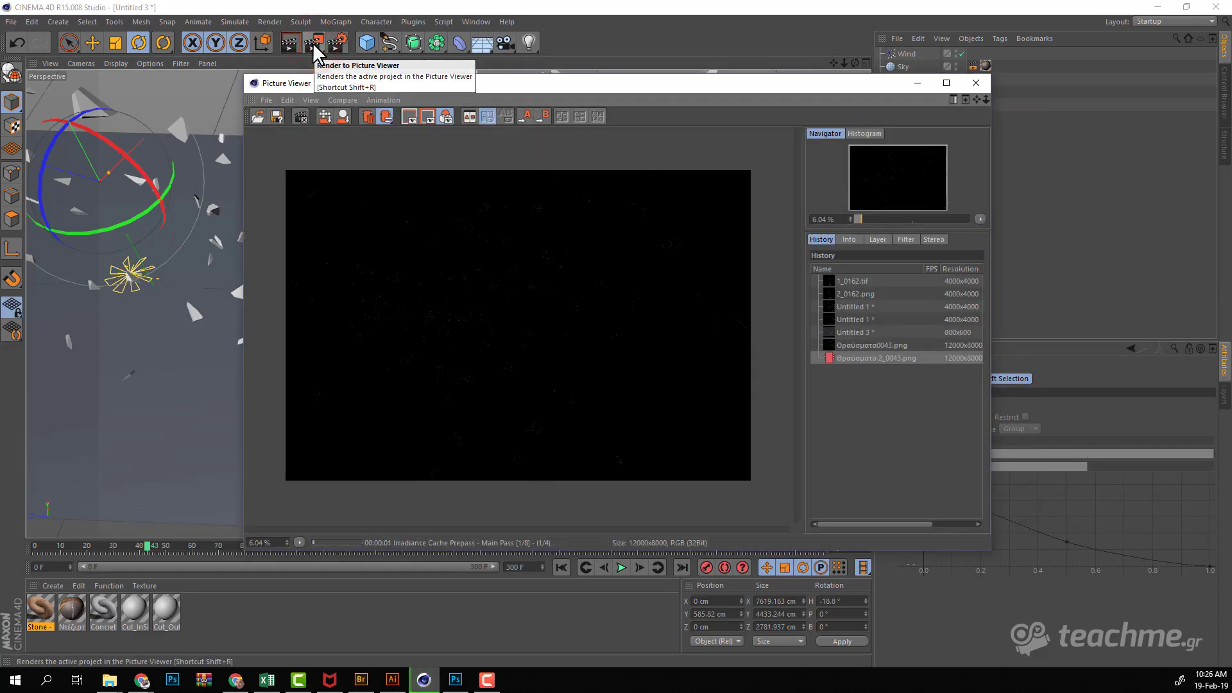
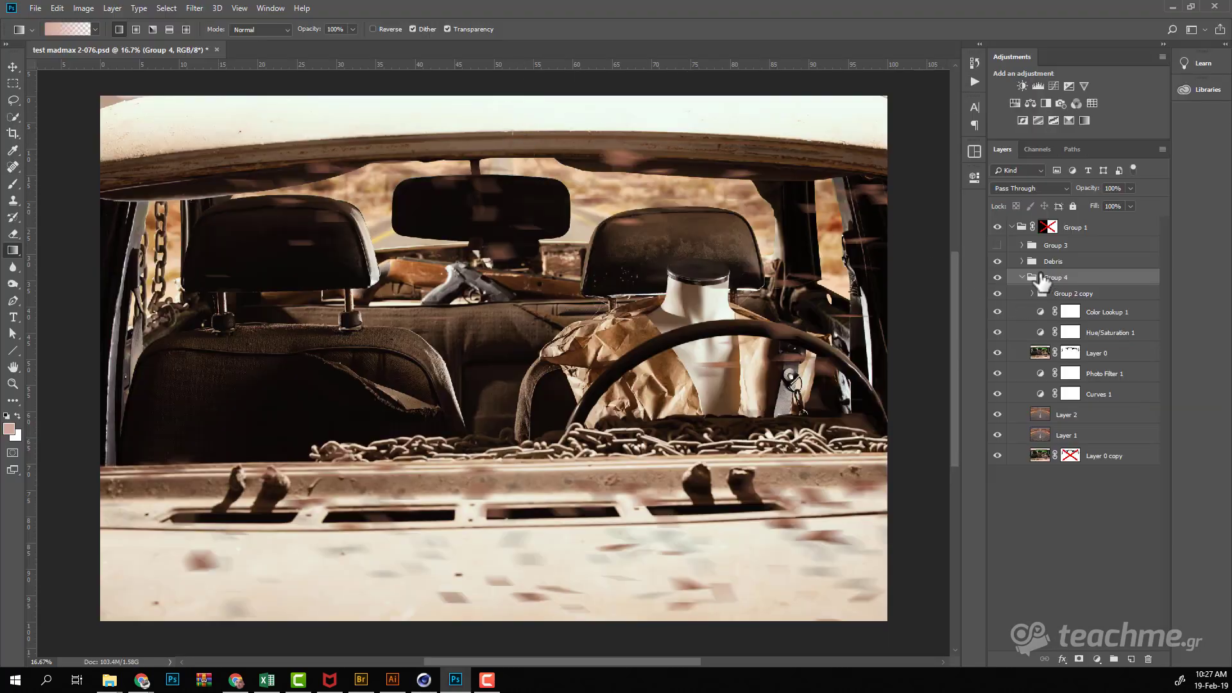
Step: Collapse Group 4, hide the flying debris, and bring up the debris folder in File Explorer
click(1022, 277)
click(997, 261)
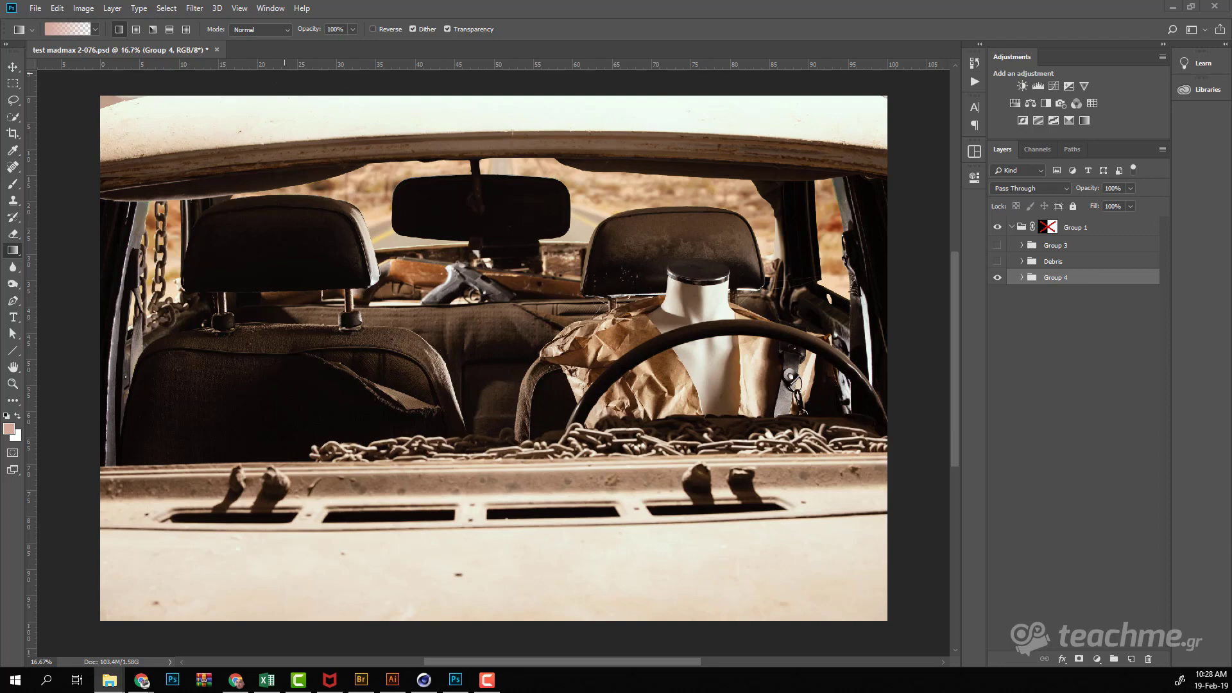
click(109, 680)
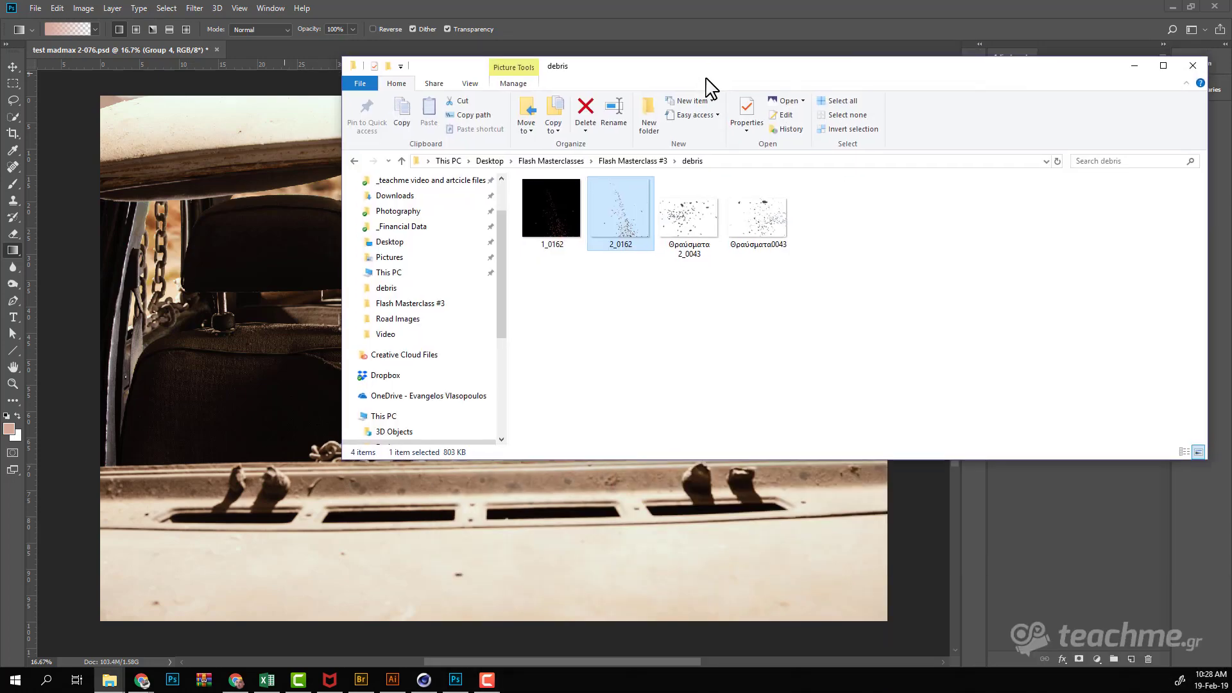
Step: Drag the Θραύσματα0043 image from the debris folder onto the Photoshop canvas
drag(702, 90, 645, 90)
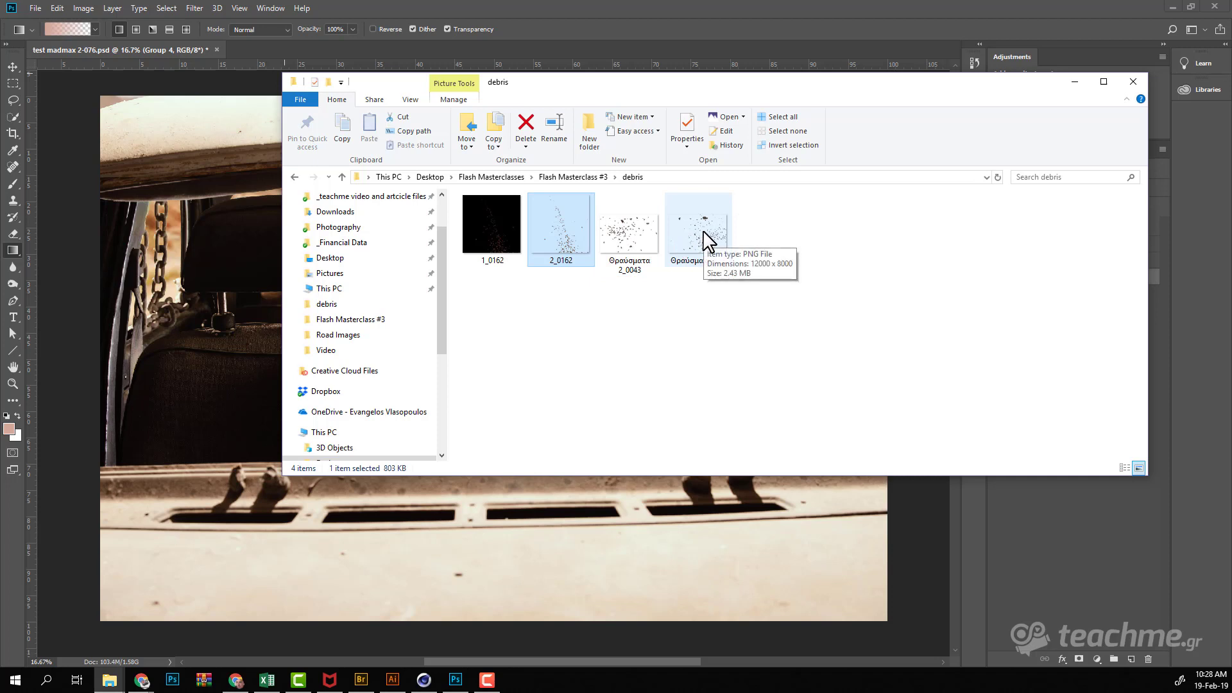
click(708, 241)
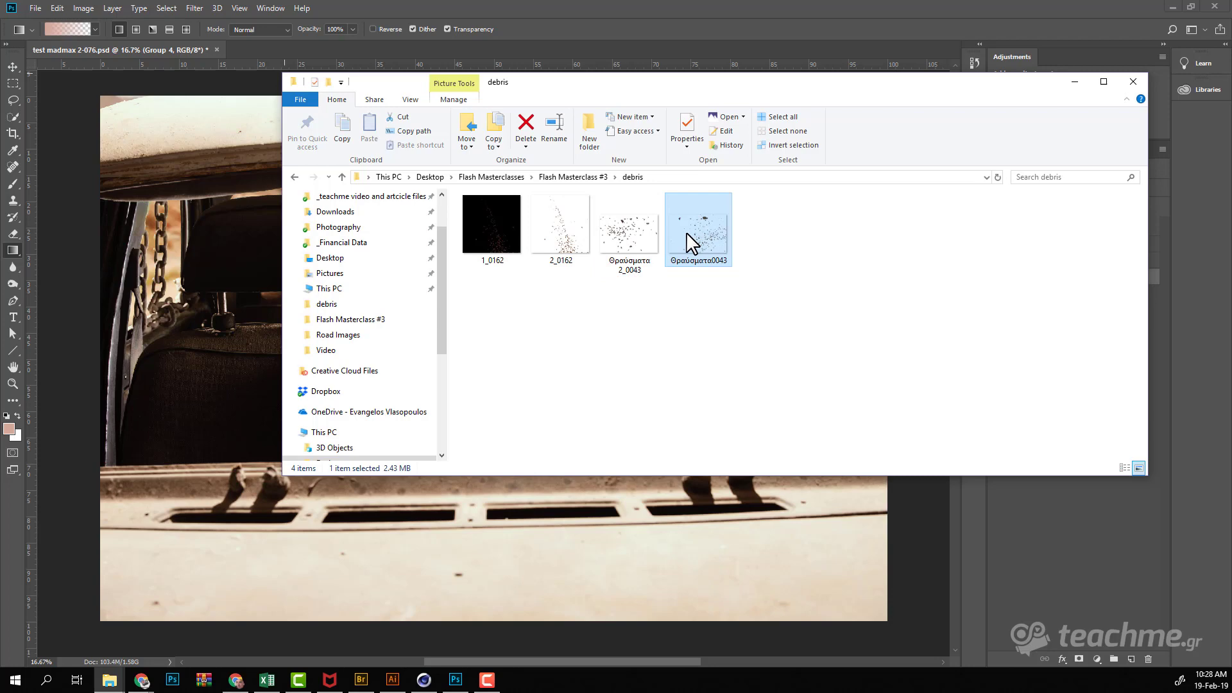
drag(705, 239, 227, 294)
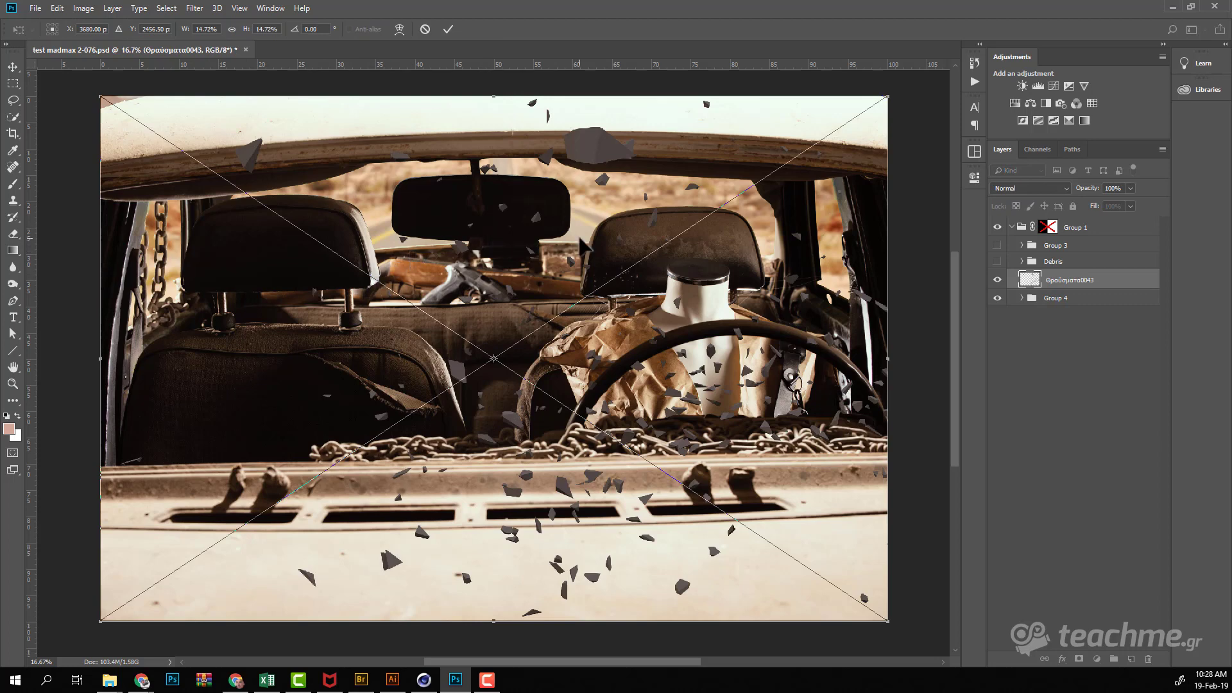
Step: Scale the placed Θραύσματα0043 shards to 28.24% × 20.54%, shift them up-right, and commit
key(ctrl+minus)
key(ctrl+minus)
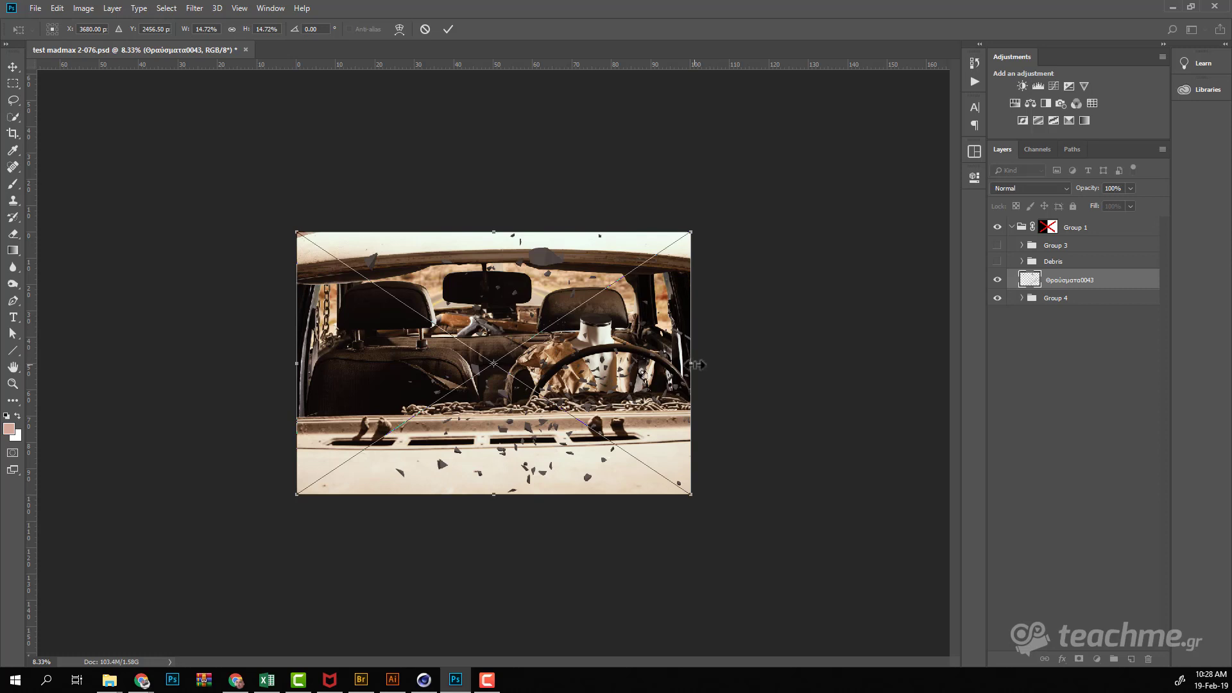
alt+drag(691, 364, 845, 364)
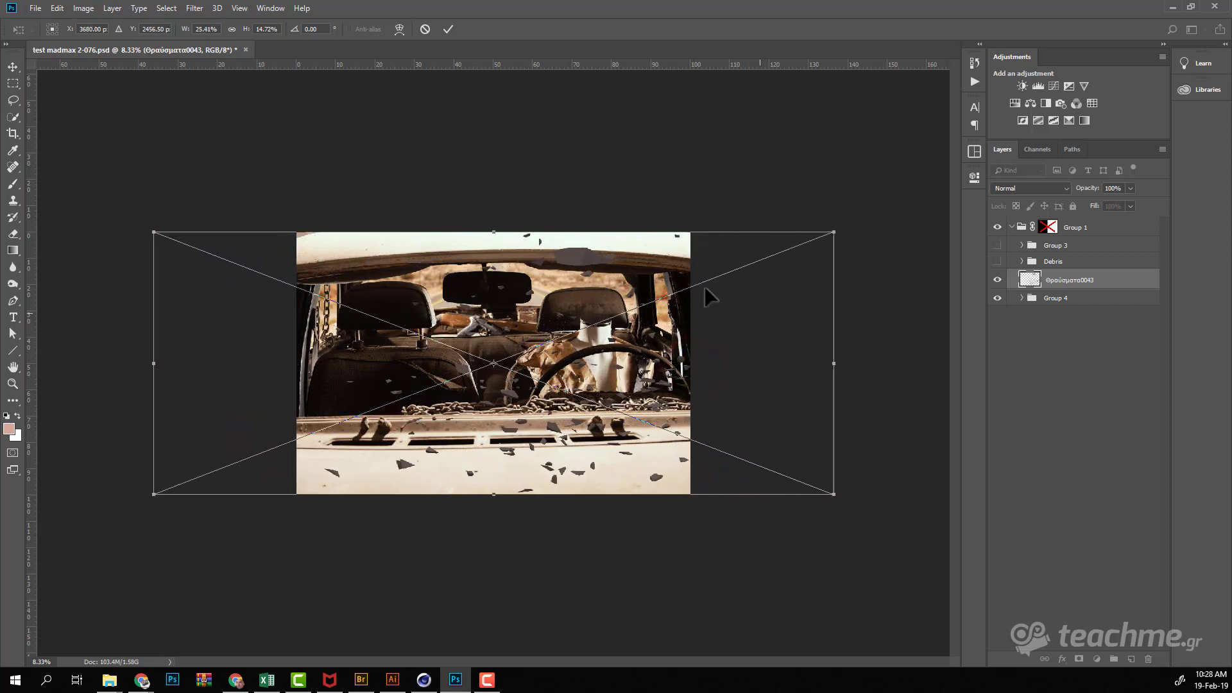
alt+drag(499, 233, 500, 199)
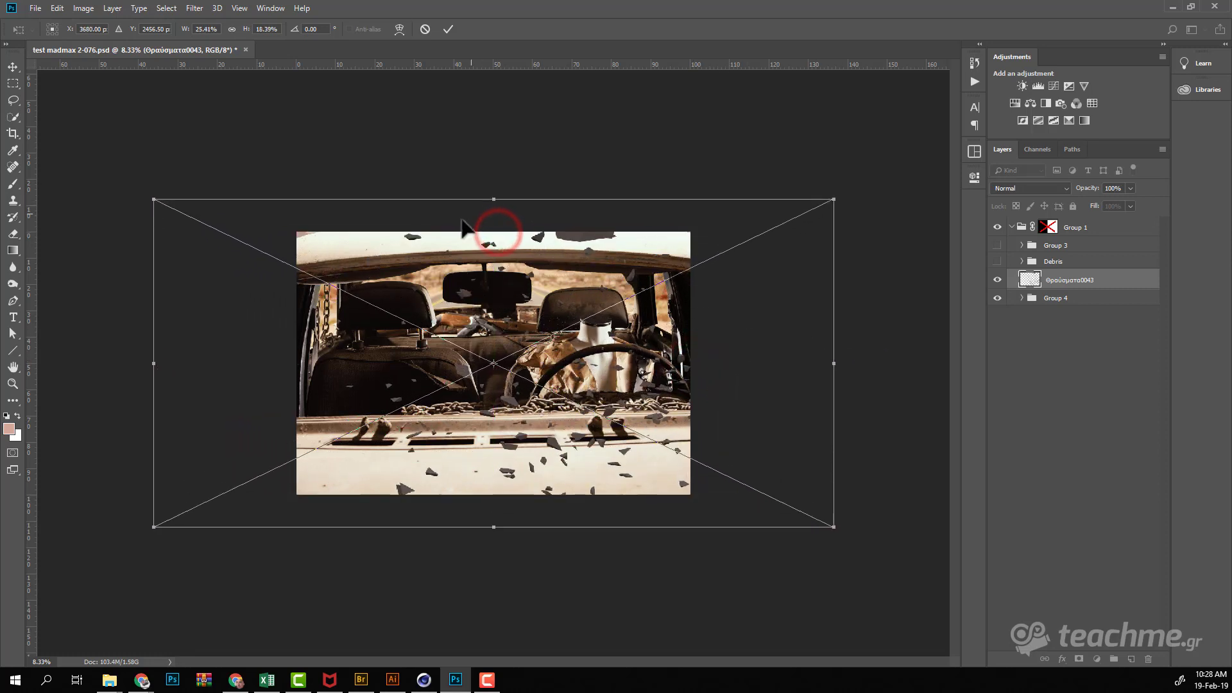
mouse_move(152, 199)
alt+mouse_down()
mouse_move(150, 186)
mouse_move(168, 179)
alt+mouse_up()
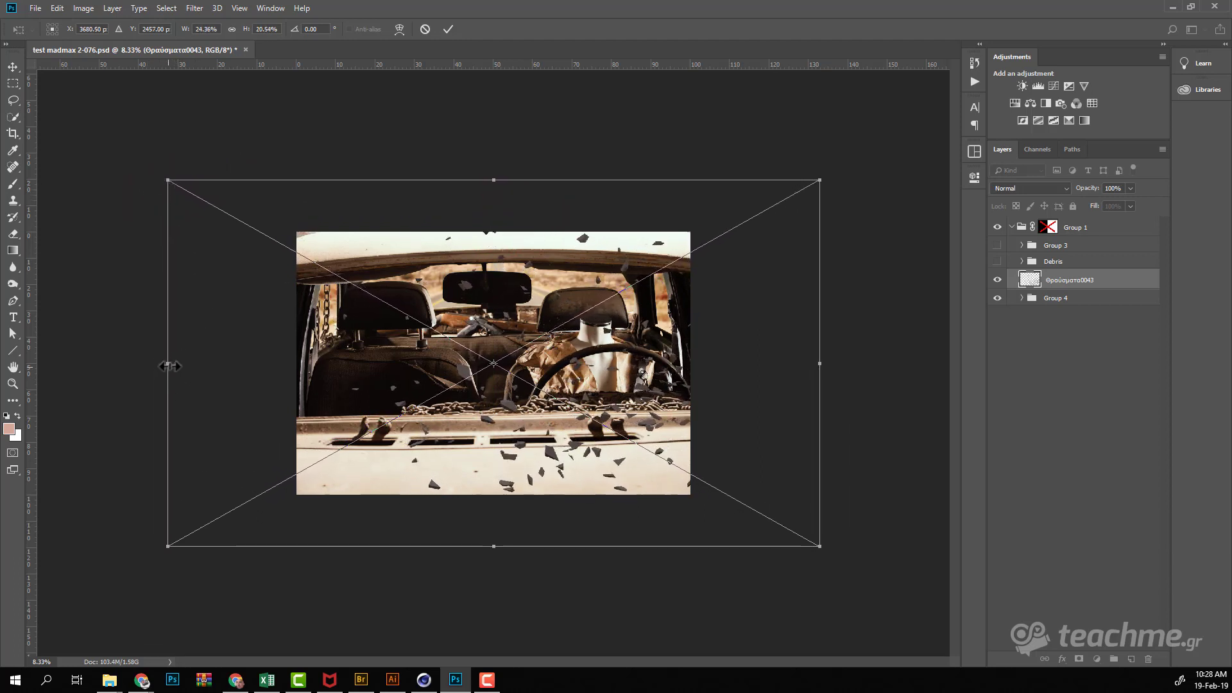
drag(170, 365, 75, 363)
mouse_move(452, 350)
mouse_down()
mouse_move(603, 342)
mouse_move(585, 331)
mouse_move(560, 375)
mouse_up()
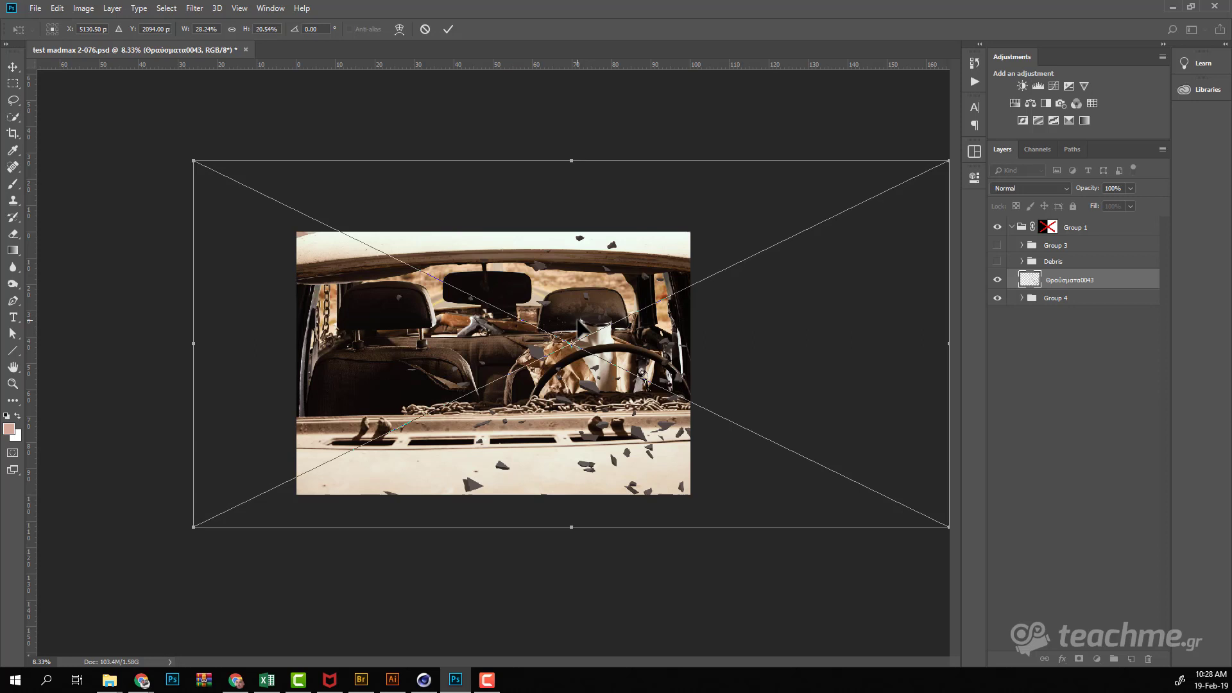
key(g)
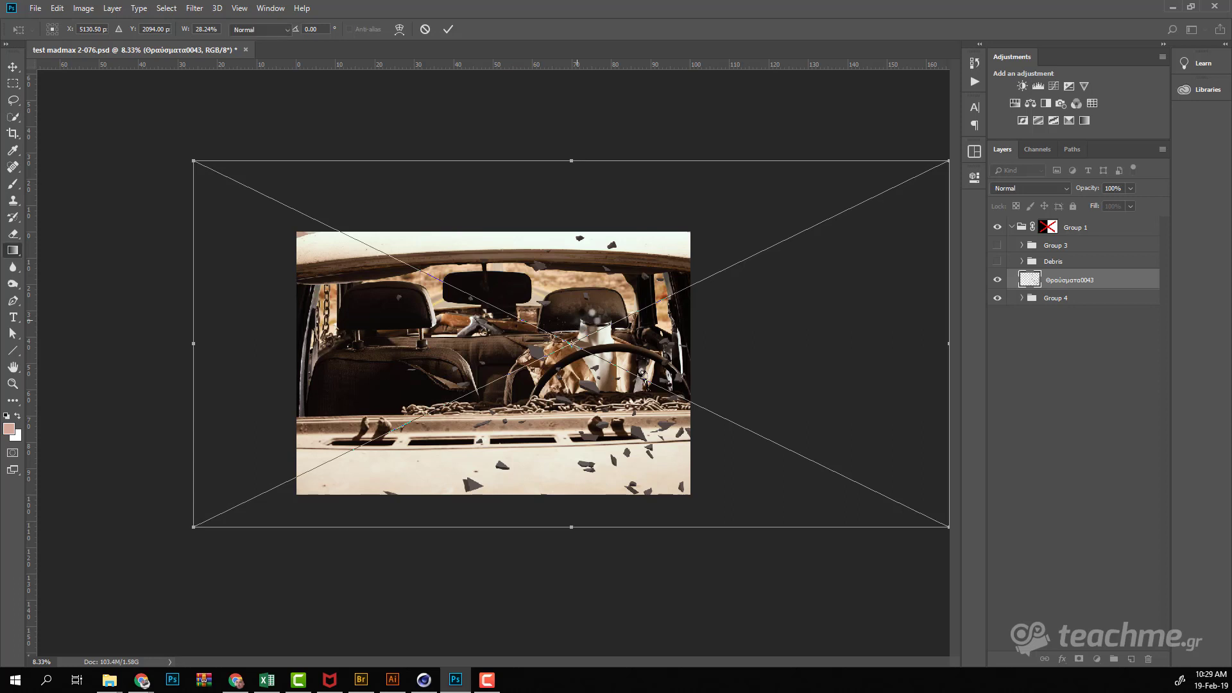
key(Return)
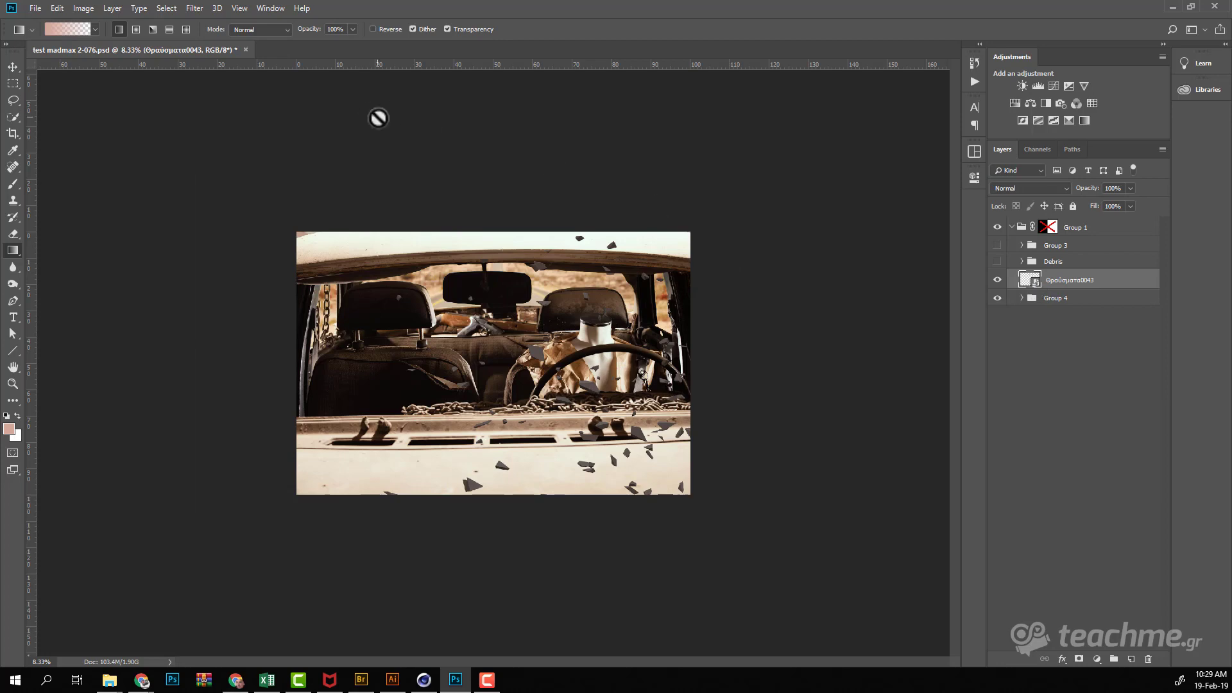
Step: Apply a 0° Motion Blur smart filter with 200-pixel distance to the Θραύσματα0043 layer
click(194, 8)
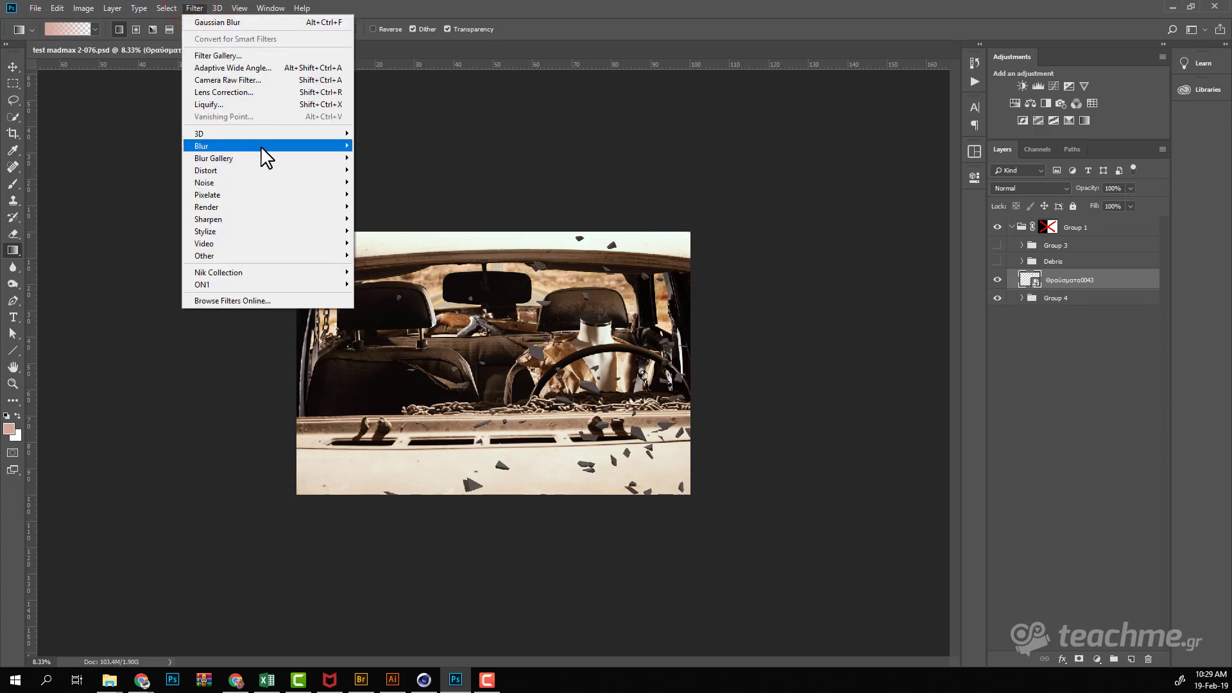
mouse_move(268, 145)
click(403, 215)
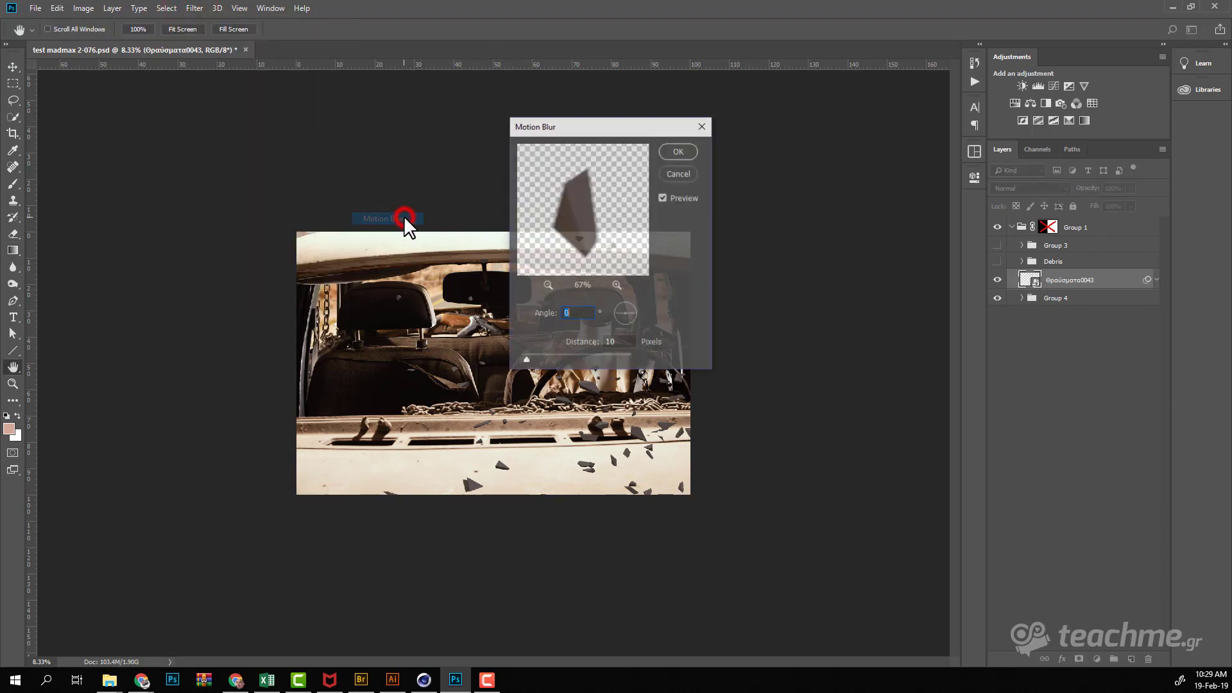
drag(612, 125, 767, 122)
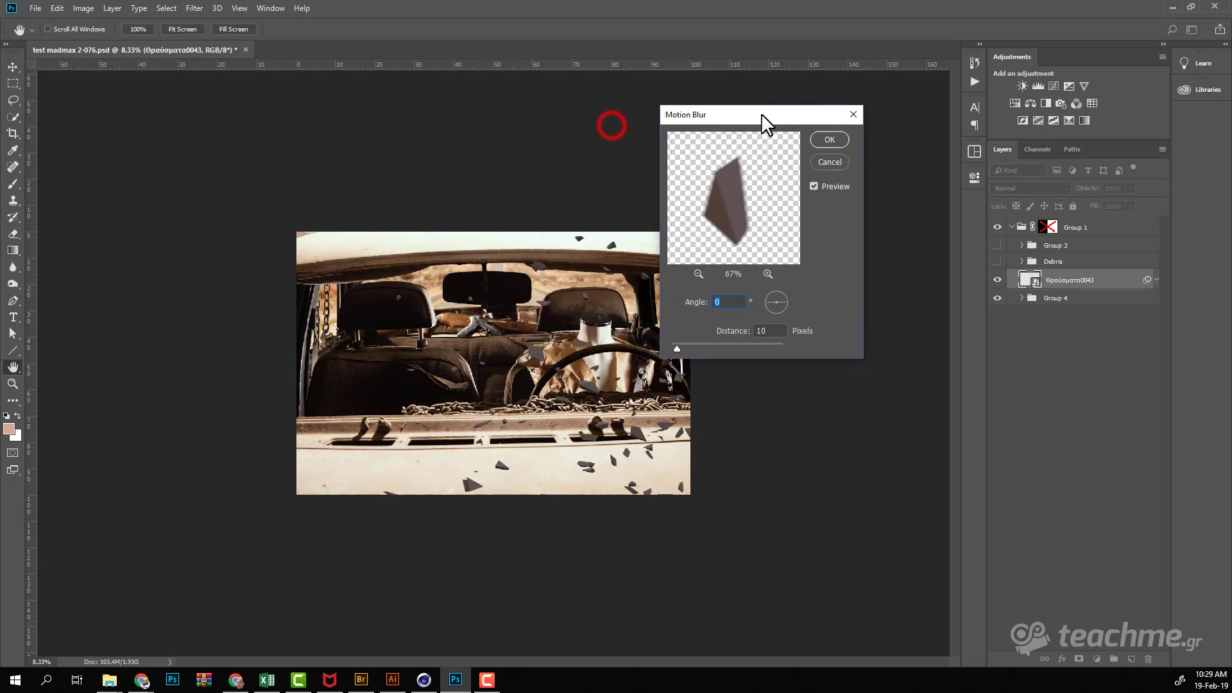
click(702, 344)
drag(700, 346, 727, 345)
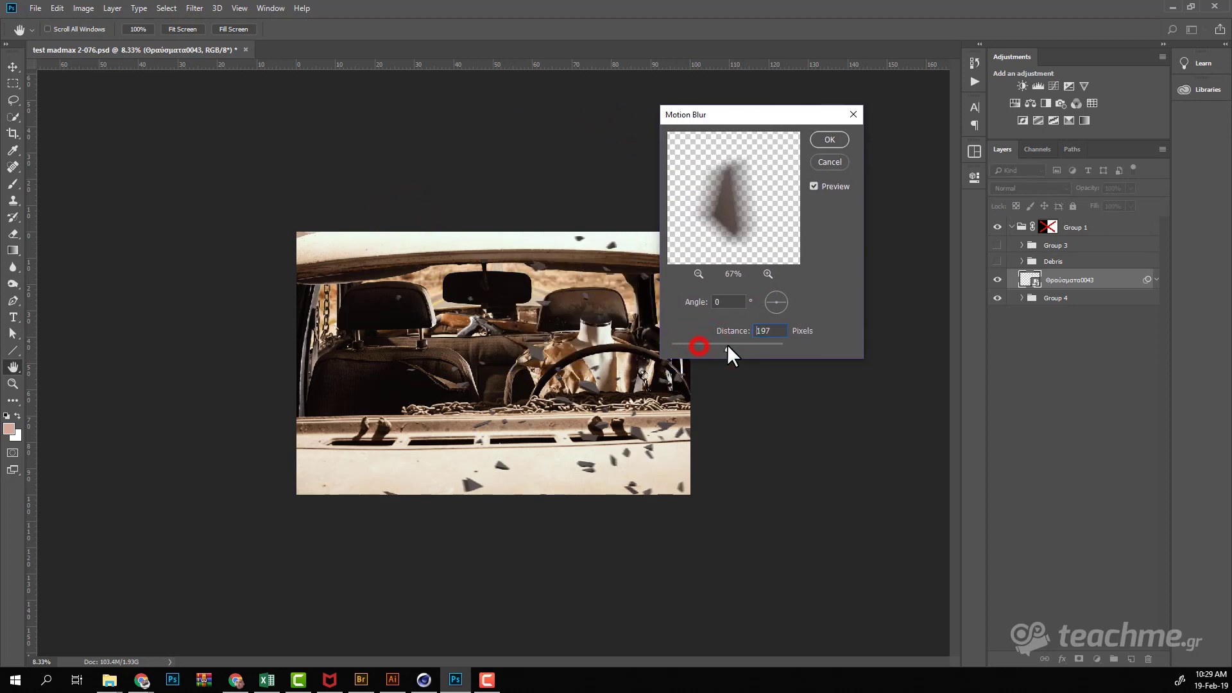
click(566, 393)
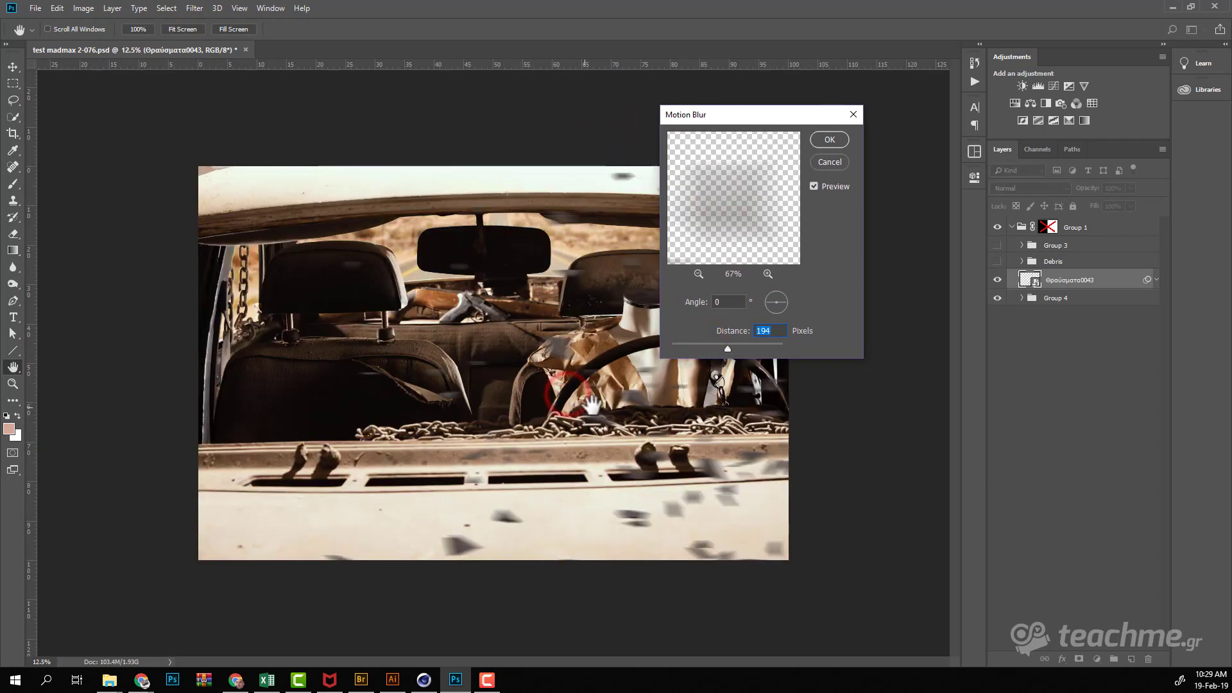
drag(740, 117, 822, 103)
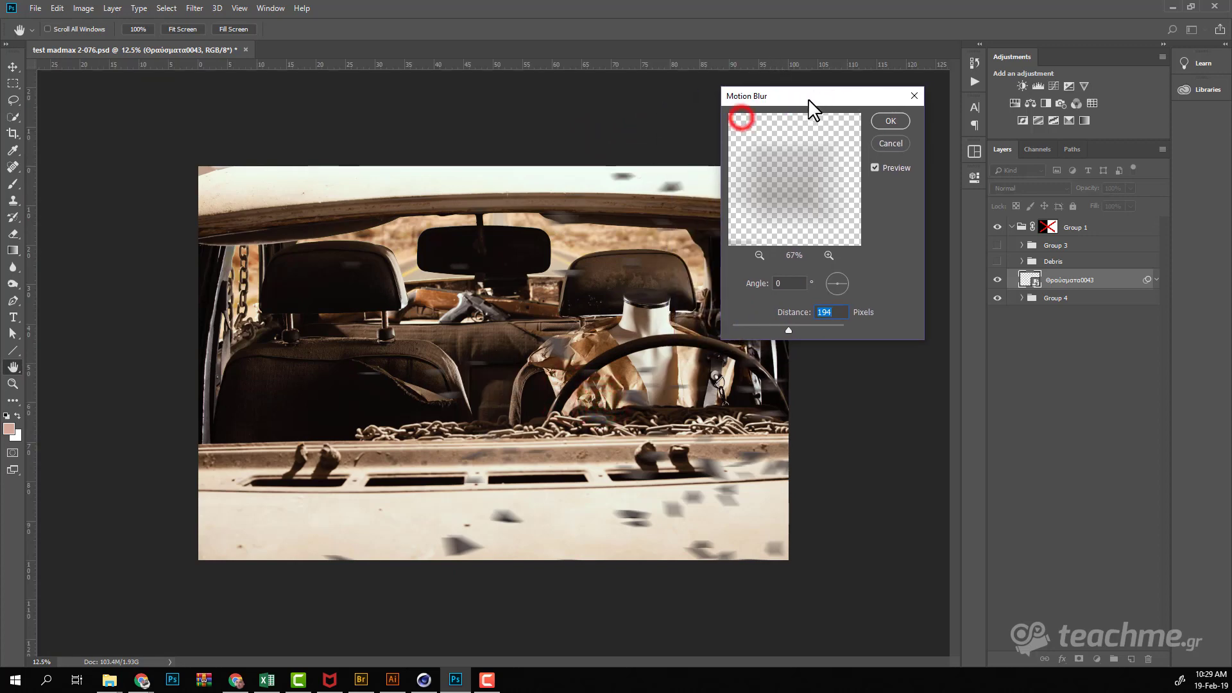
drag(809, 333, 834, 333)
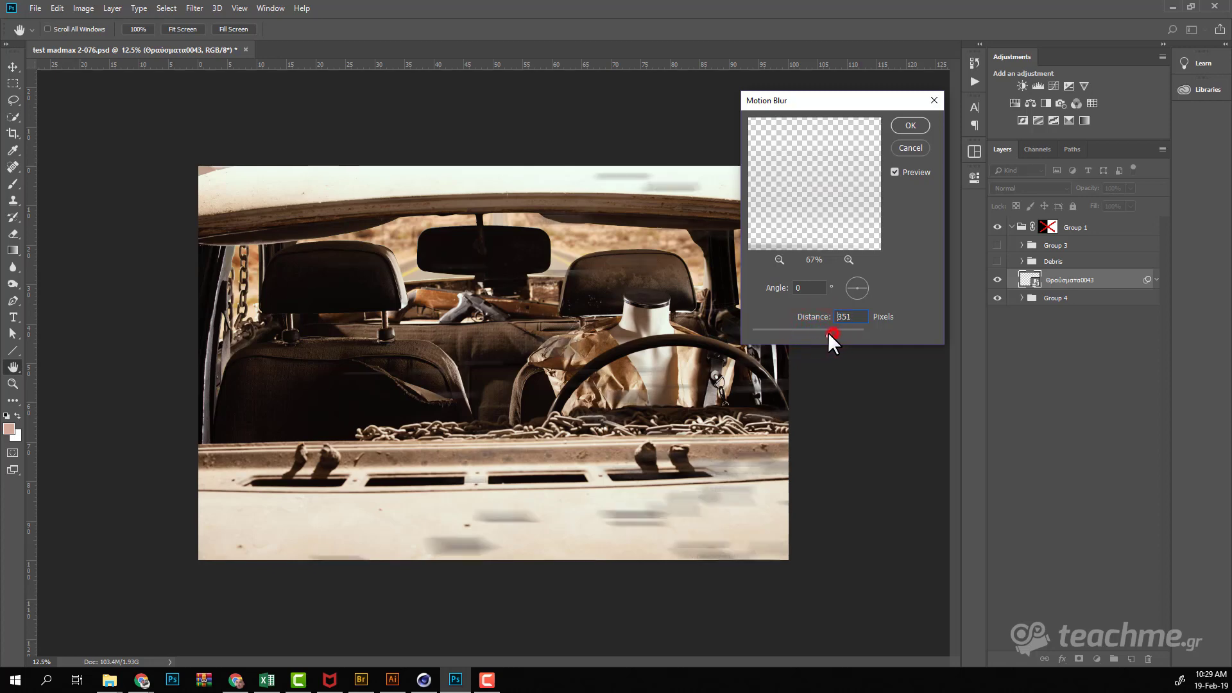
drag(827, 333, 823, 332)
mouse_move(843, 104)
mouse_down()
mouse_move(819, 99)
mouse_move(844, 113)
mouse_up()
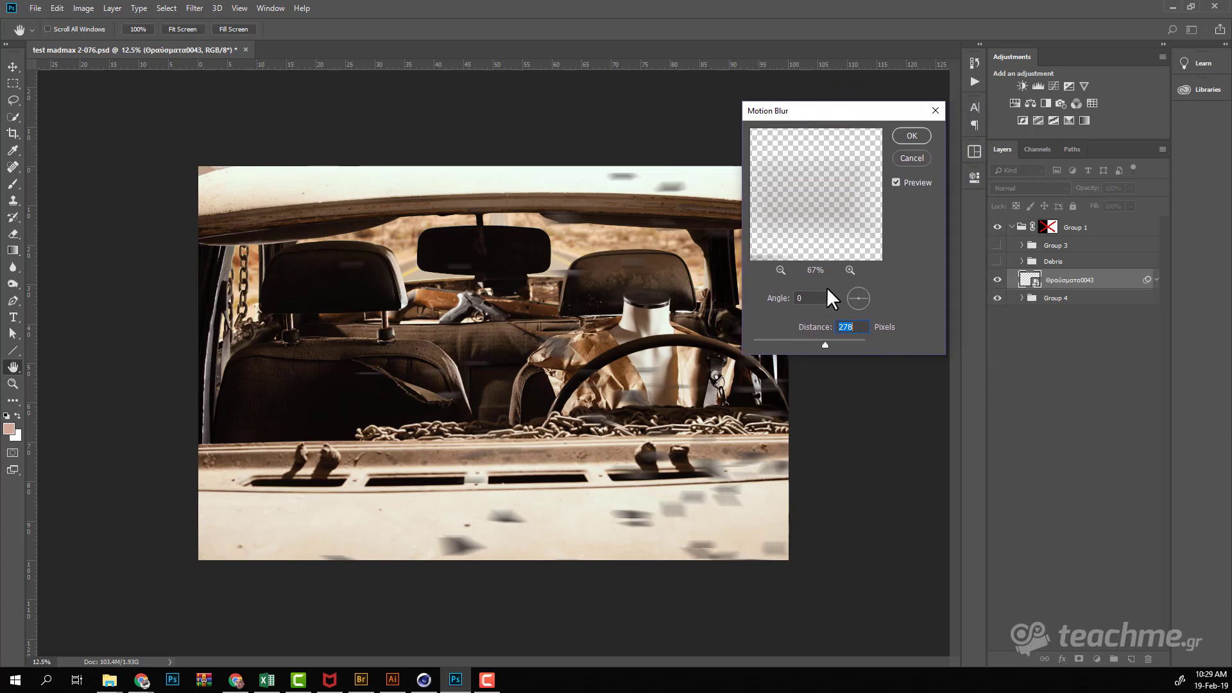
text(2)
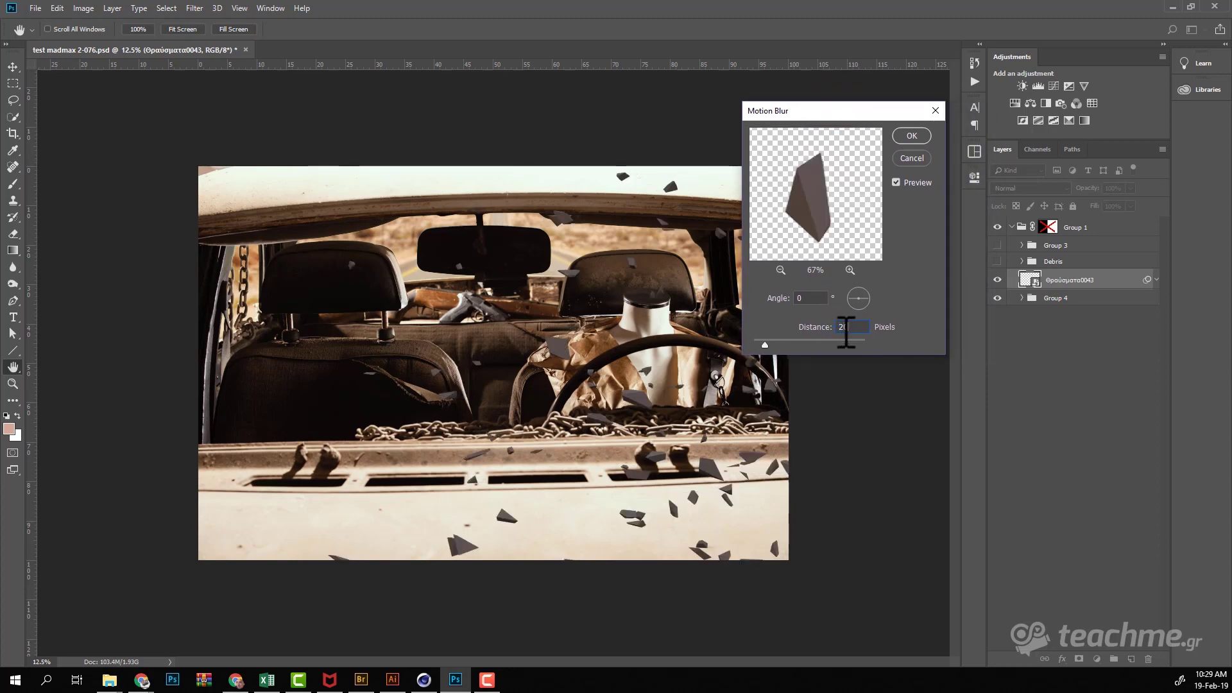
text(00)
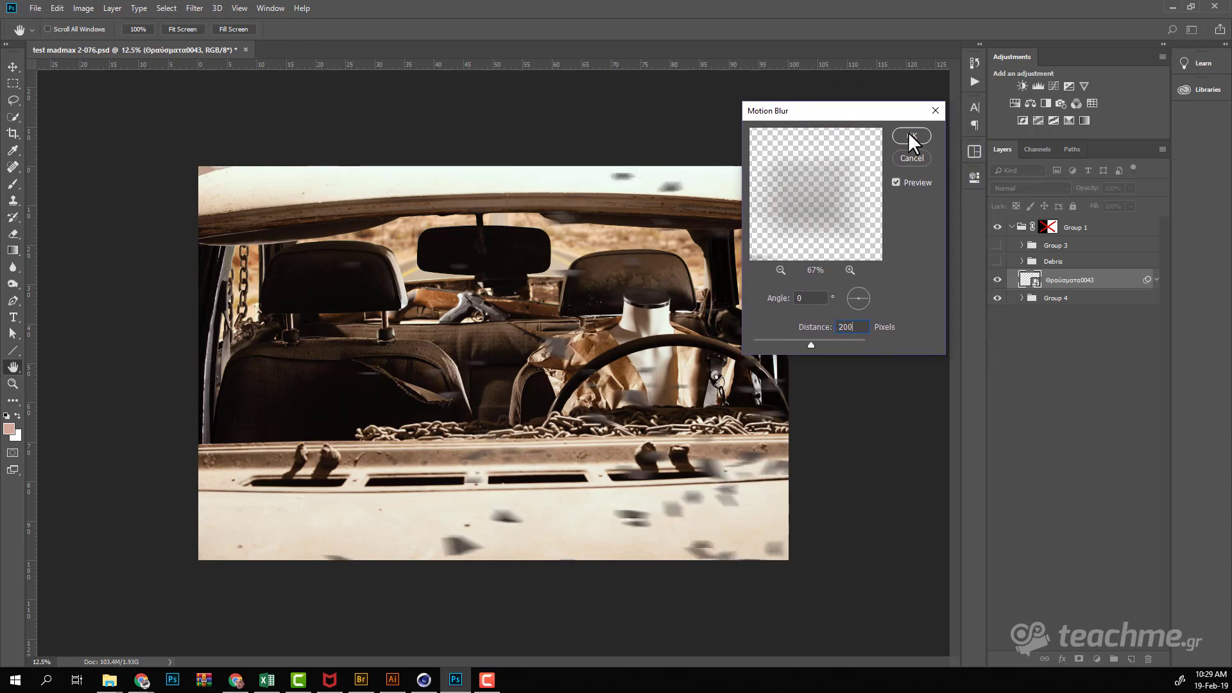
click(910, 134)
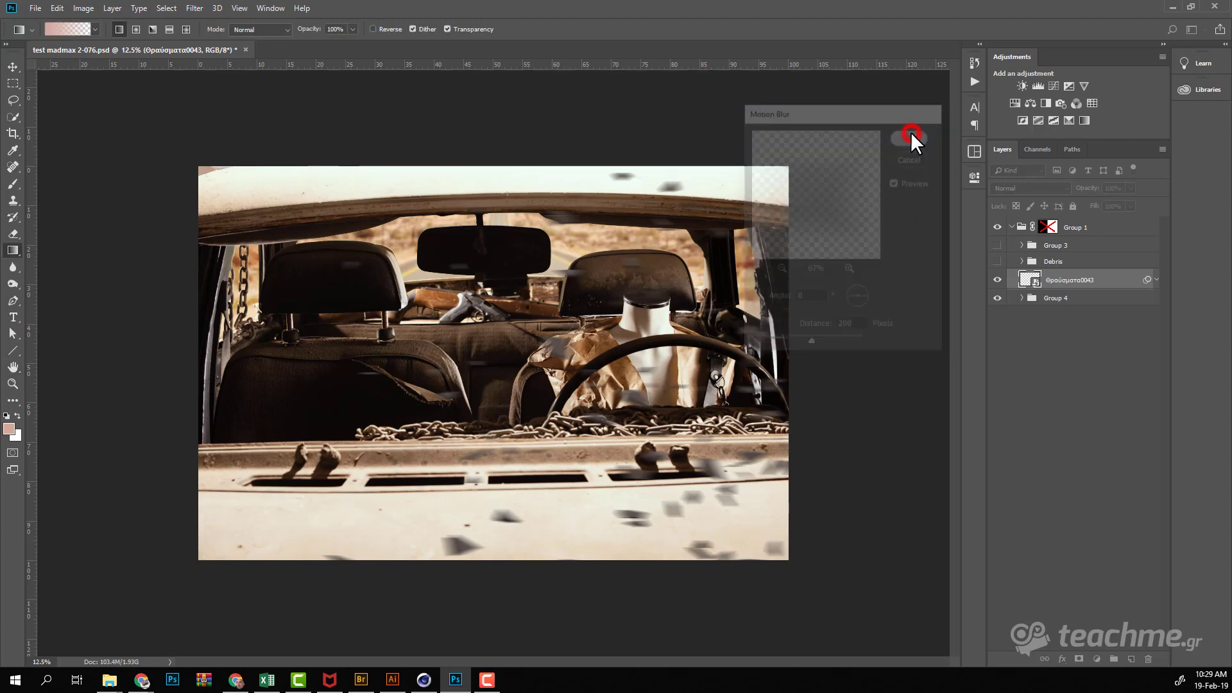
Step: Give Θραύσματα0043 a faint Multiply drop shadow at 121°, 136 px distance
click(1119, 282)
key(space)
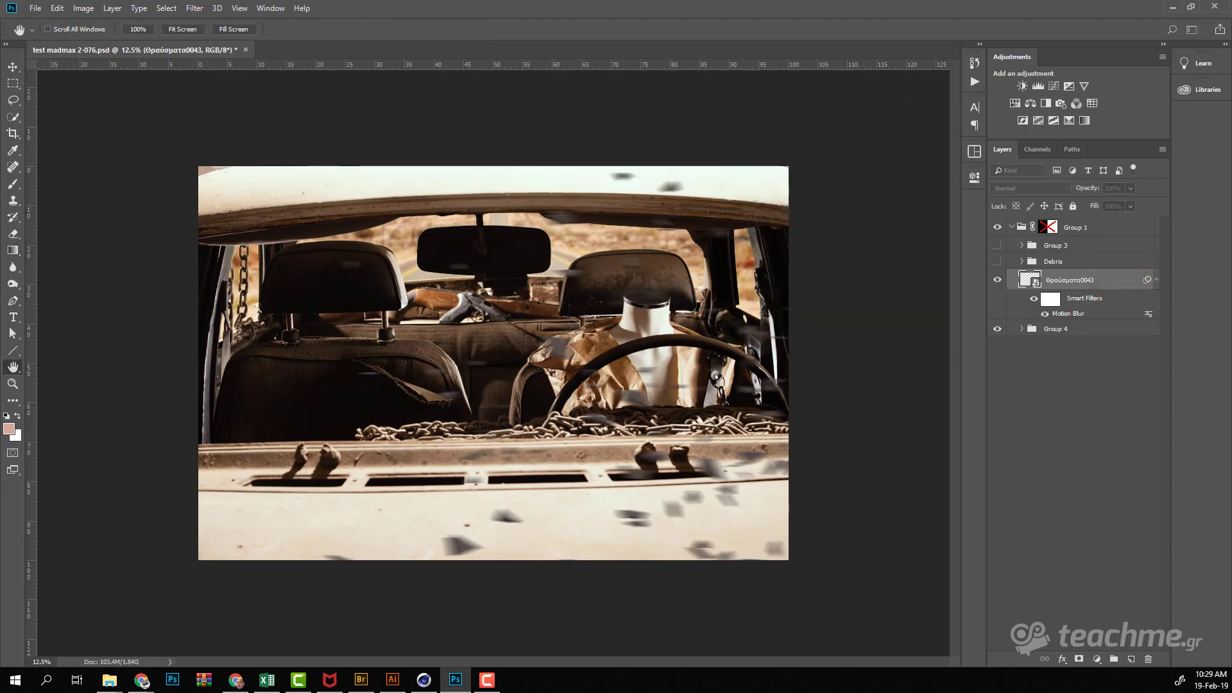
double_click(1119, 280)
drag(995, 124, 692, 76)
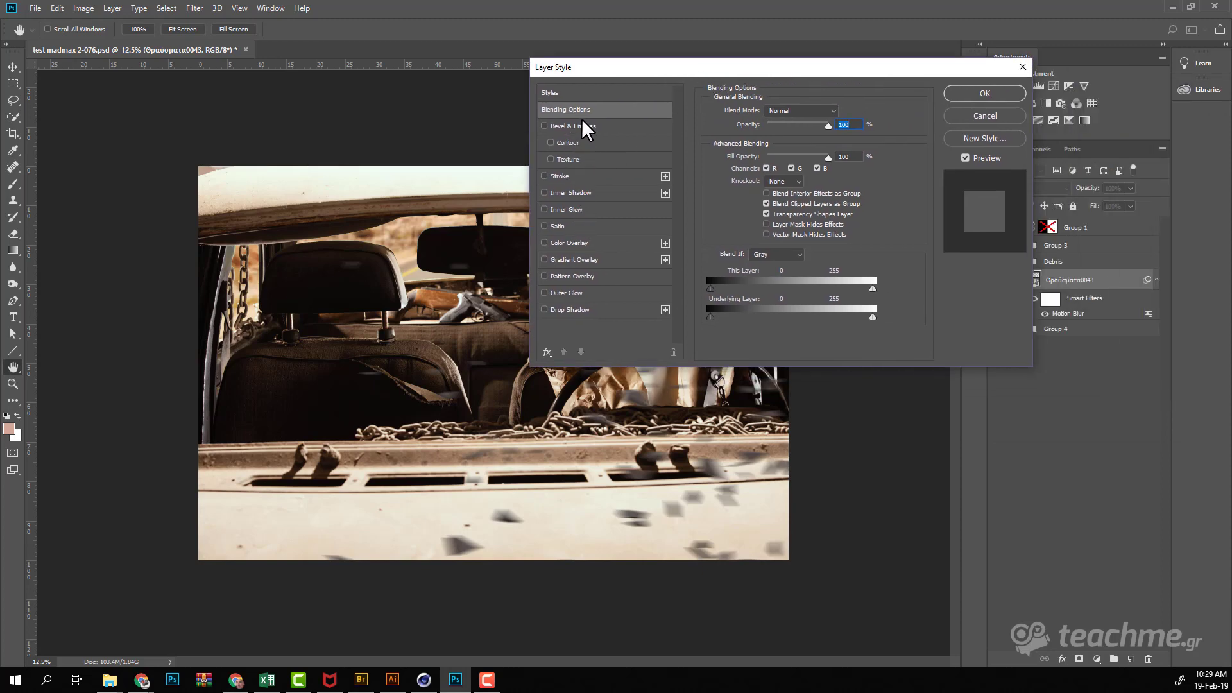
click(570, 309)
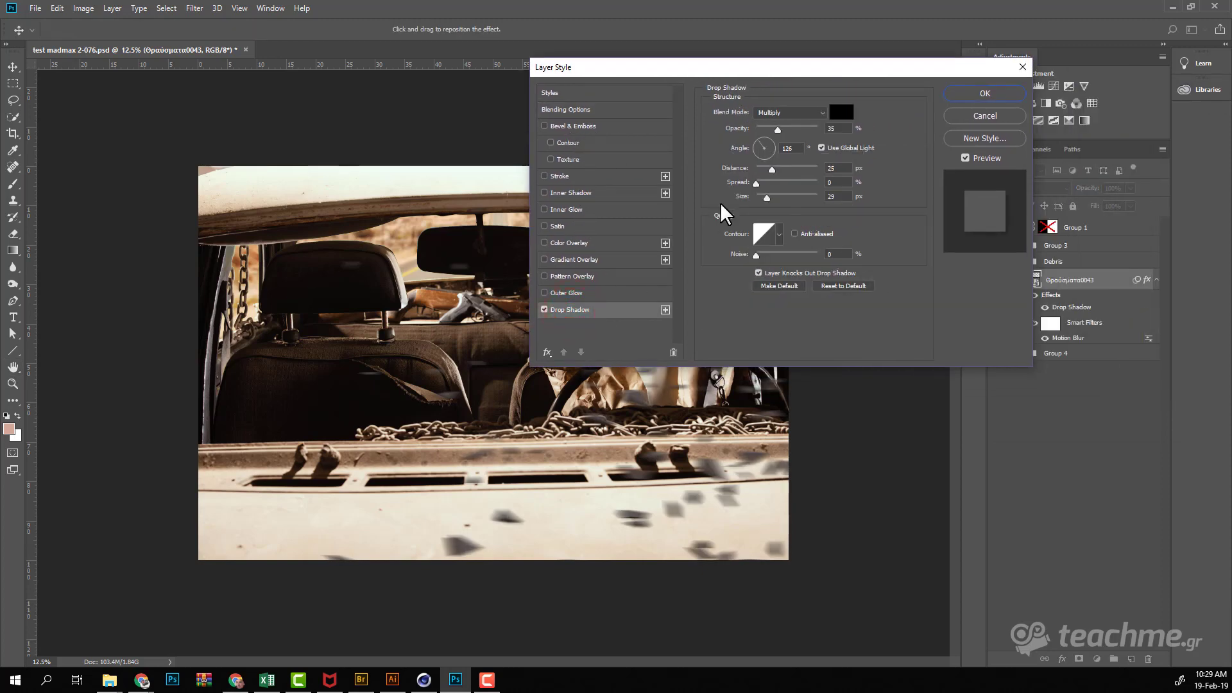
drag(777, 129, 765, 127)
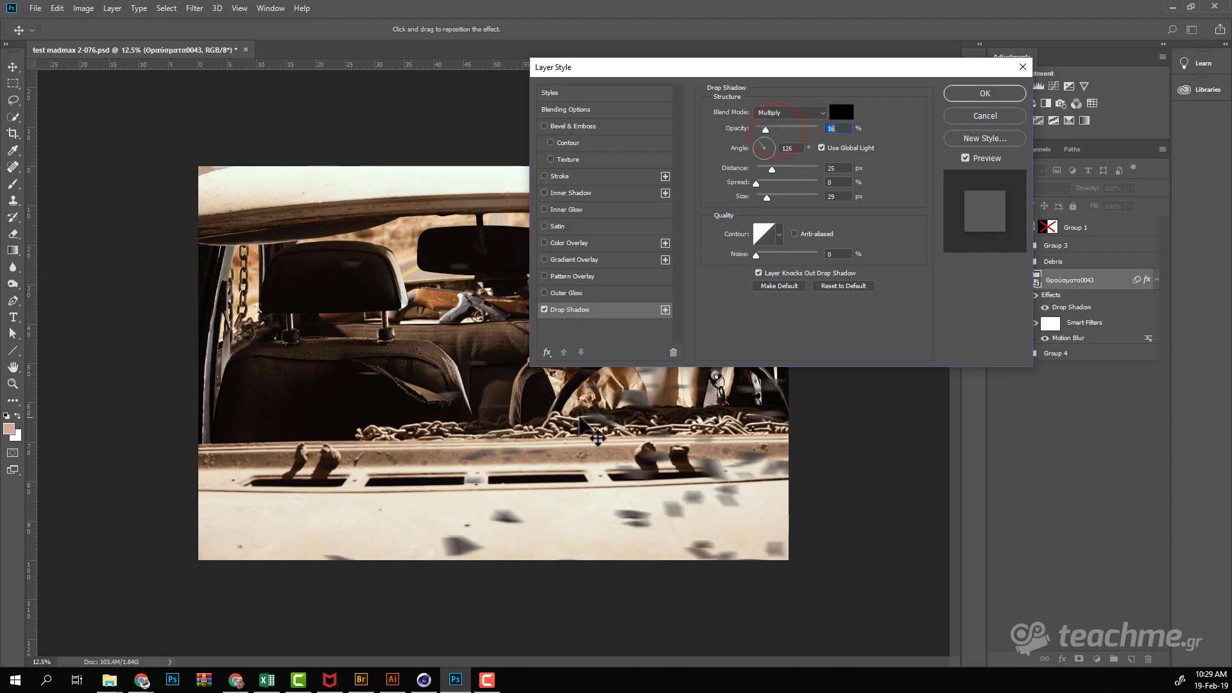
drag(579, 420, 529, 498)
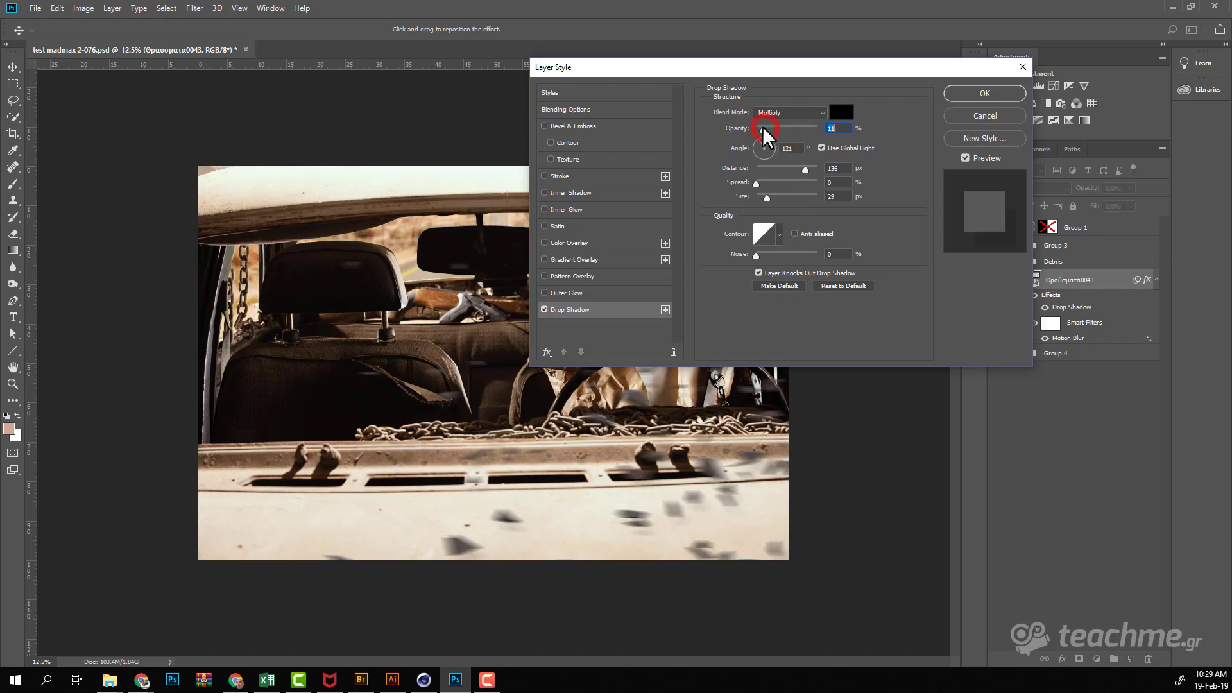
click(996, 94)
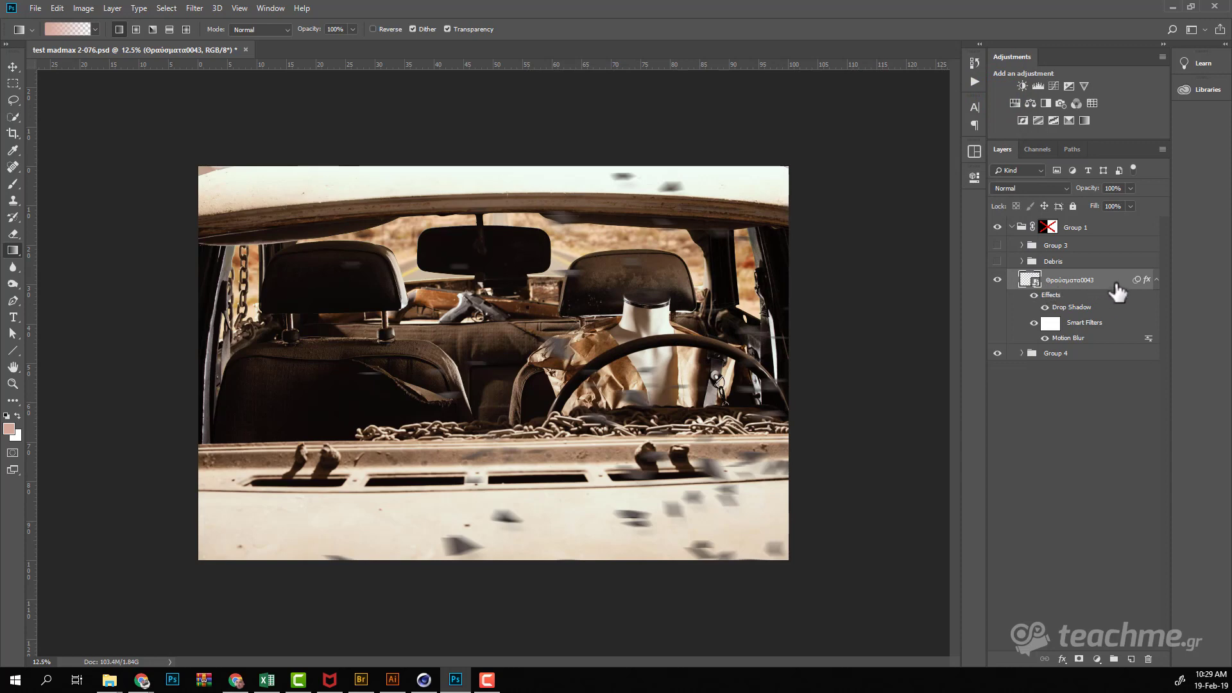
Step: Add a Curves adjustment clipped to the debris layer, bent upward to brighten
click(1052, 85)
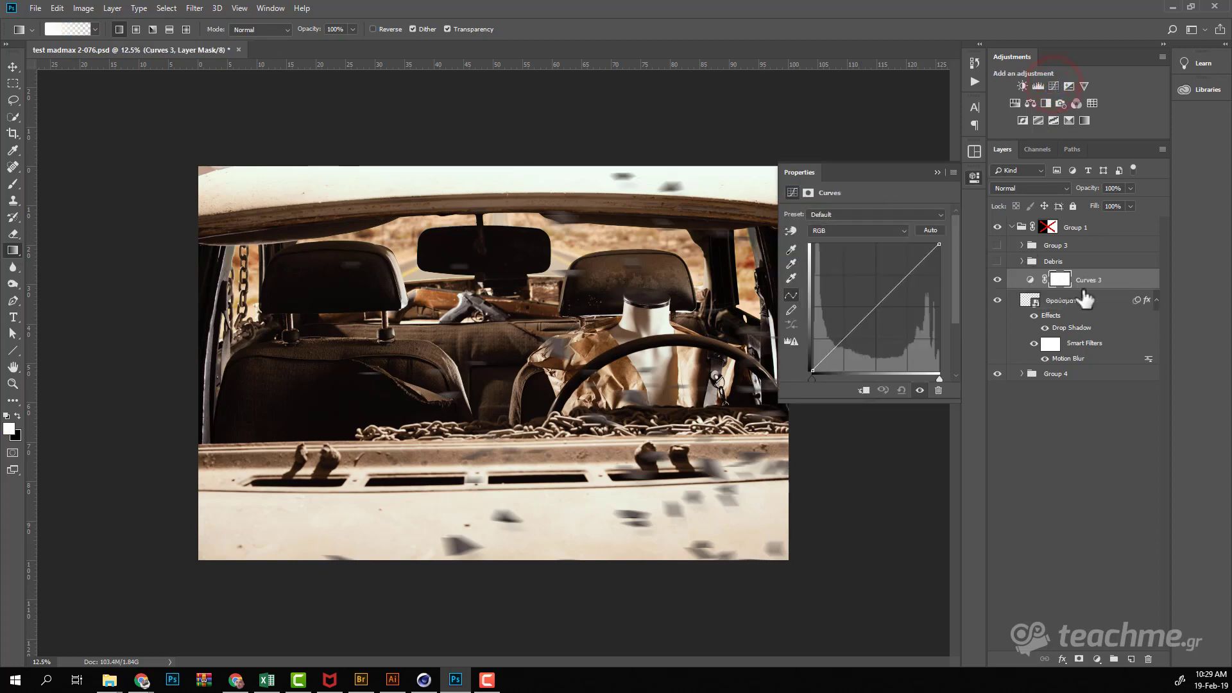
click(866, 392)
drag(876, 309, 867, 279)
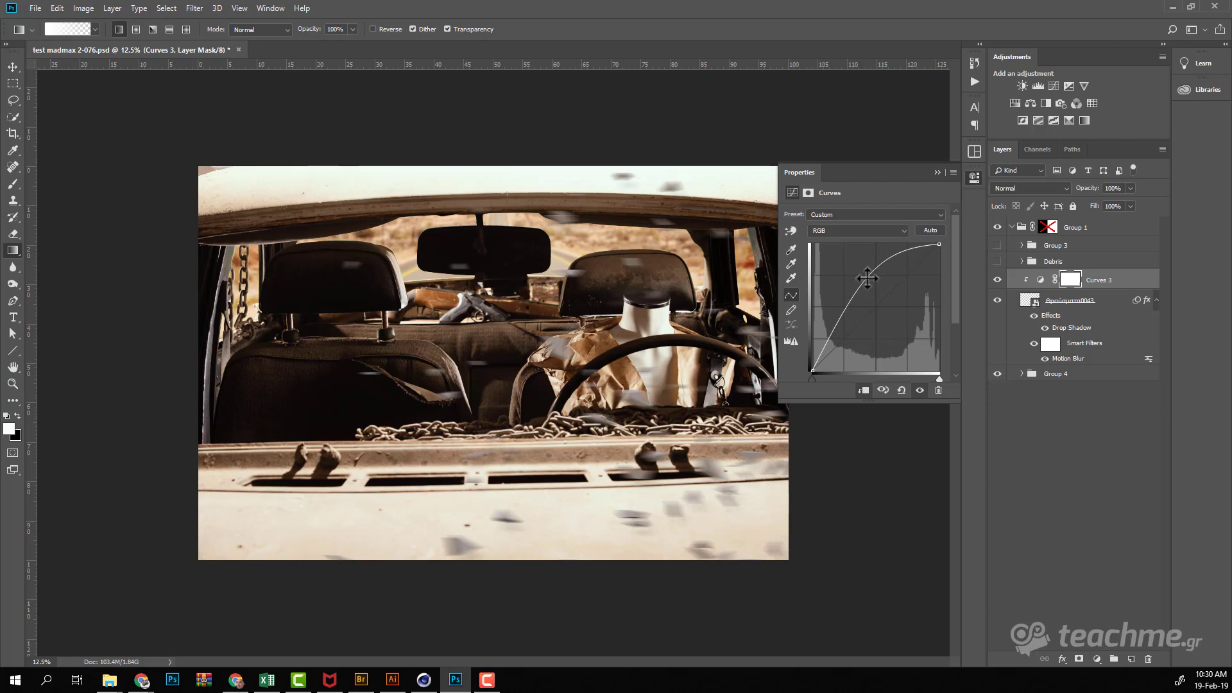
Step: Add a clipped Levels adjustment with the midtones lifted
click(1037, 85)
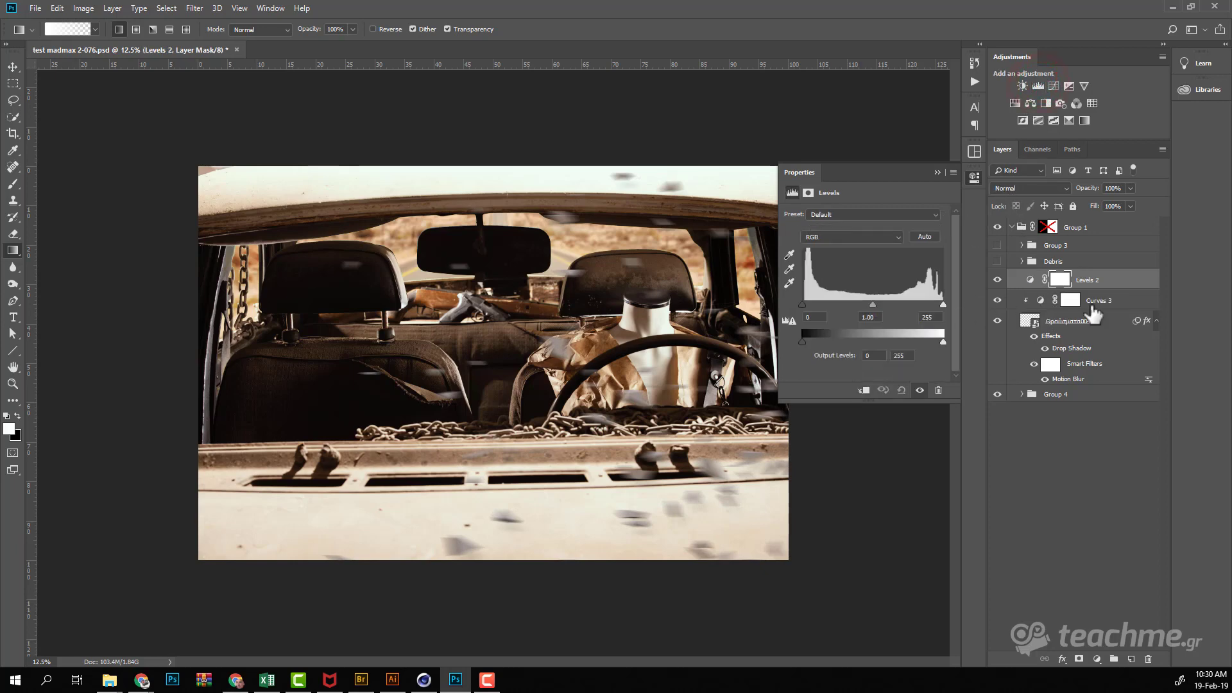
click(863, 389)
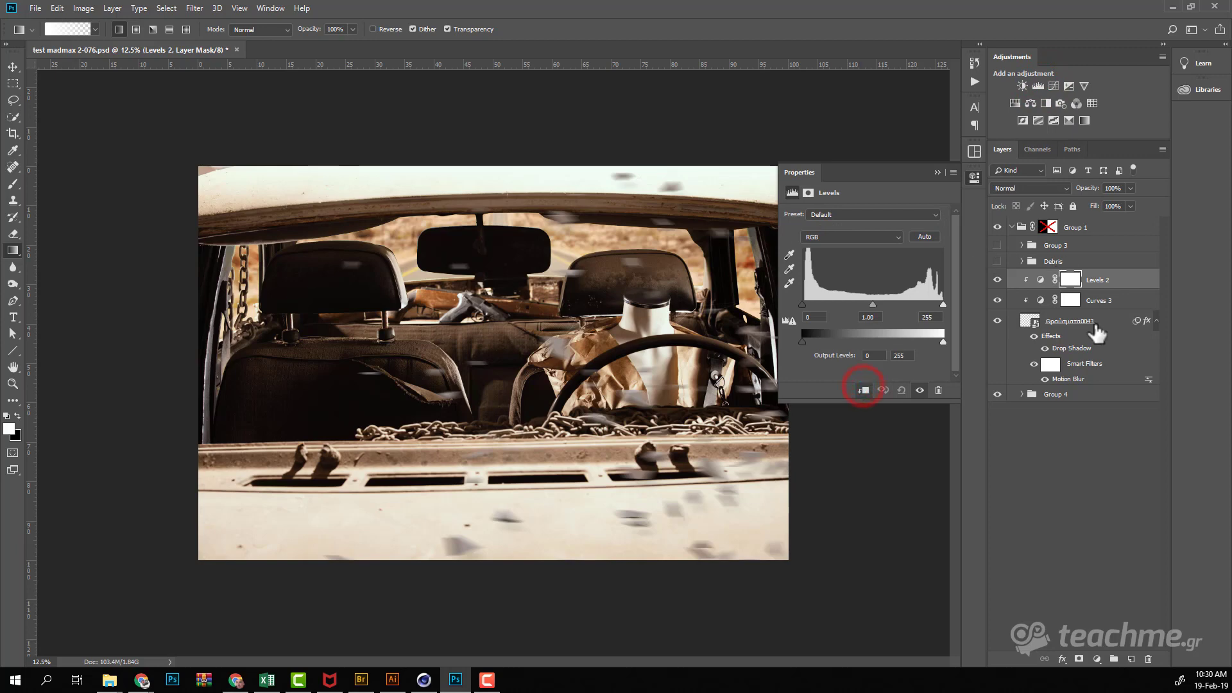
drag(871, 304, 860, 303)
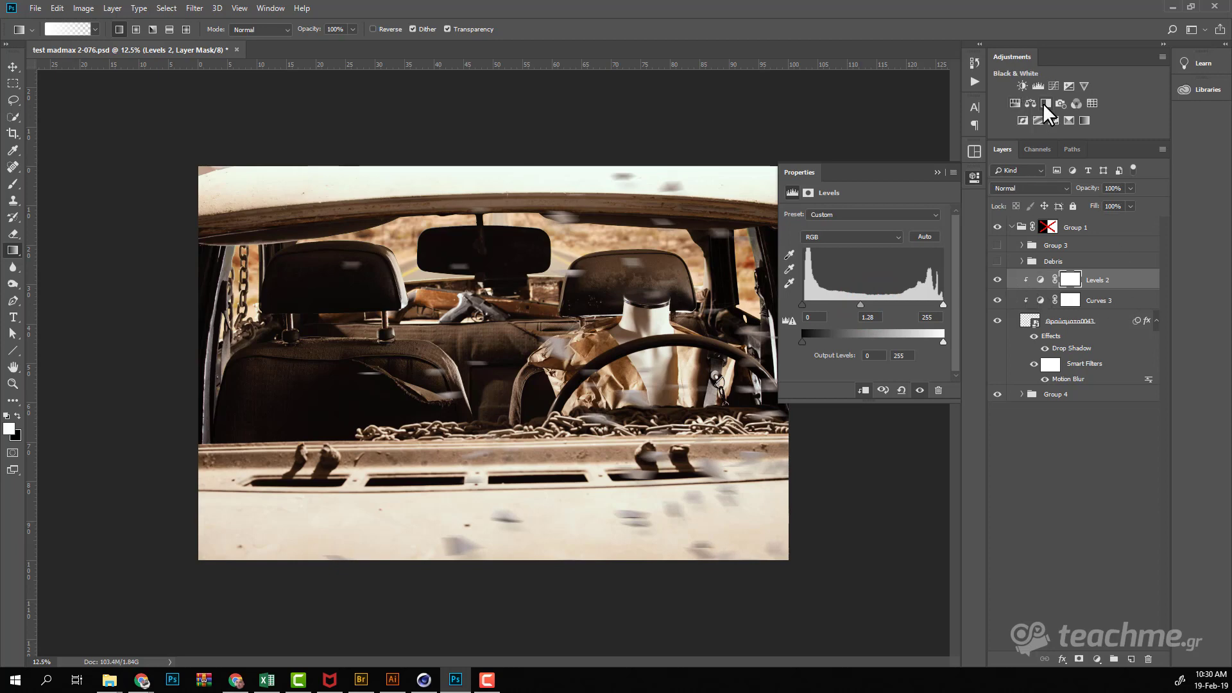
Step: Add a clipped Photo Filter using orange Color at about 60% density
click(1059, 102)
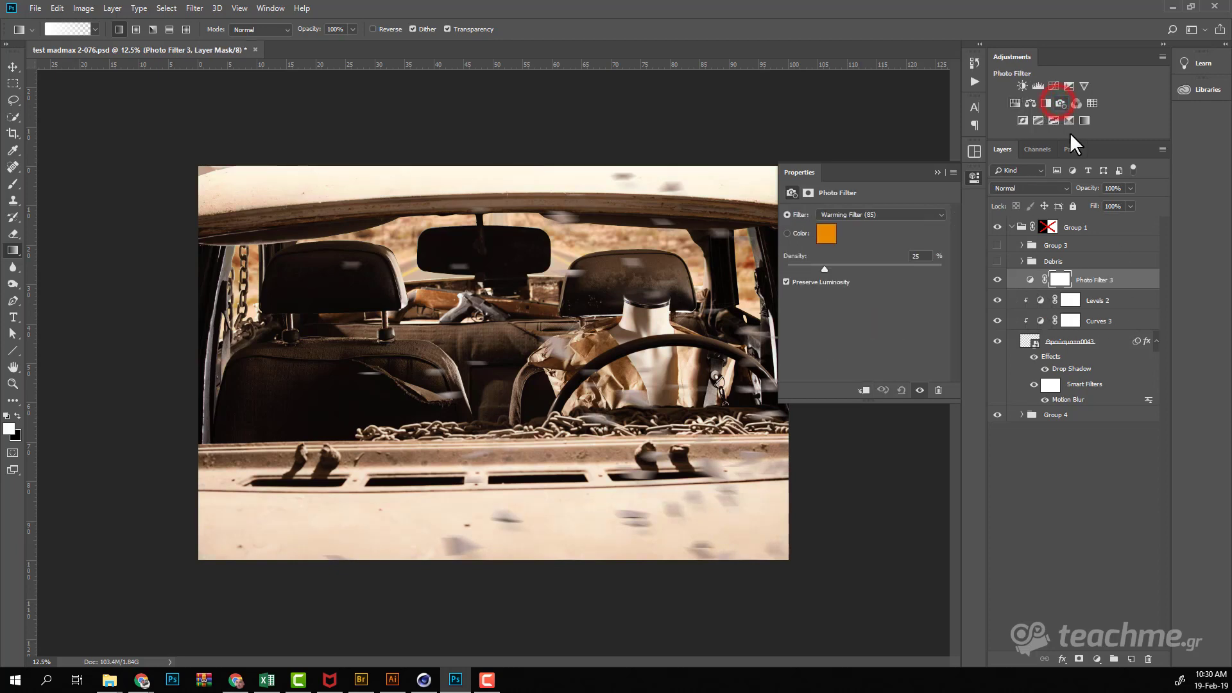
click(863, 390)
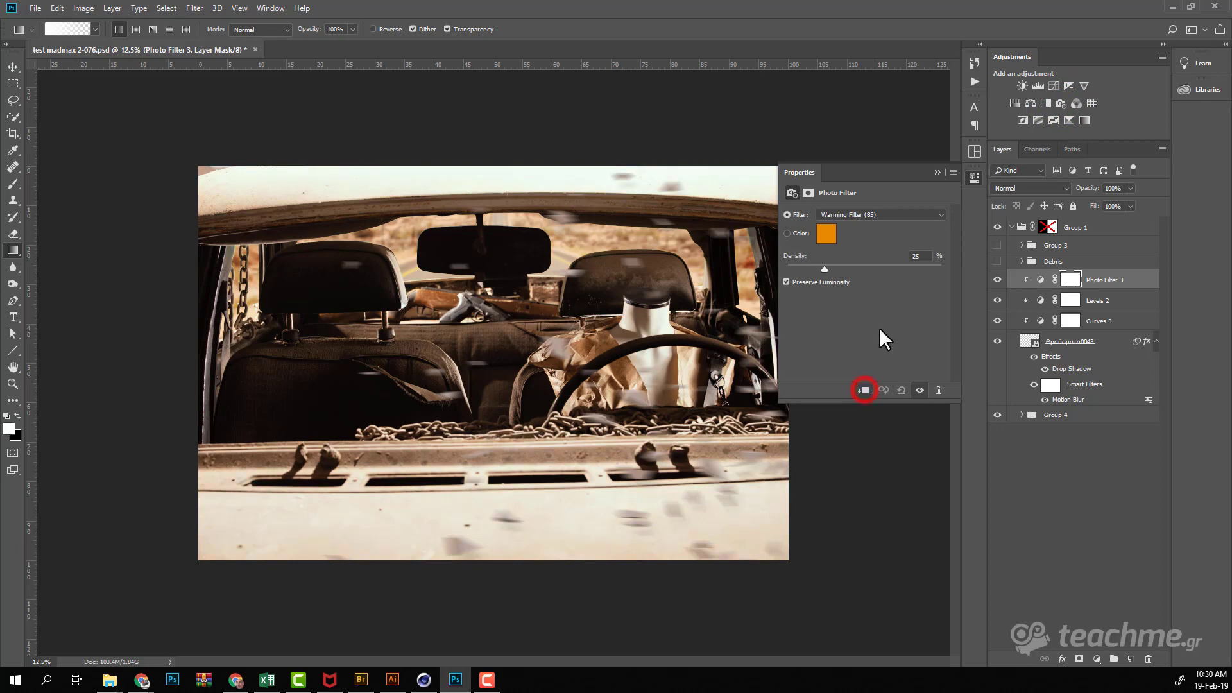
click(795, 233)
drag(888, 265, 881, 265)
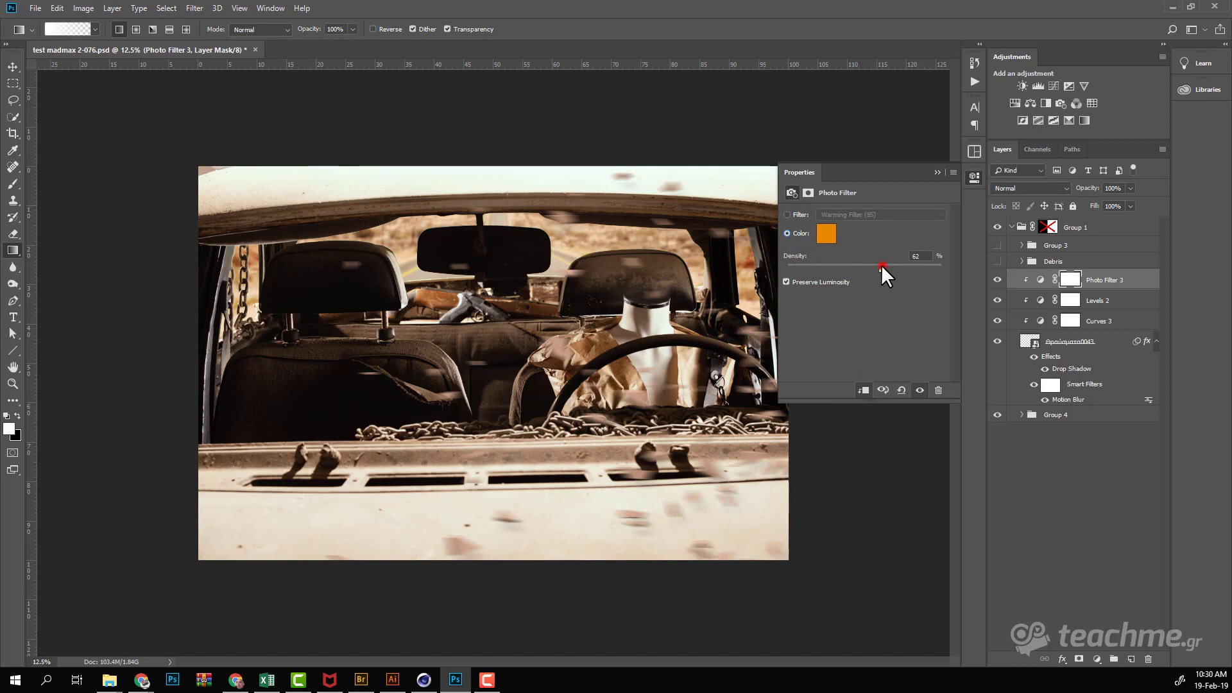
click(976, 176)
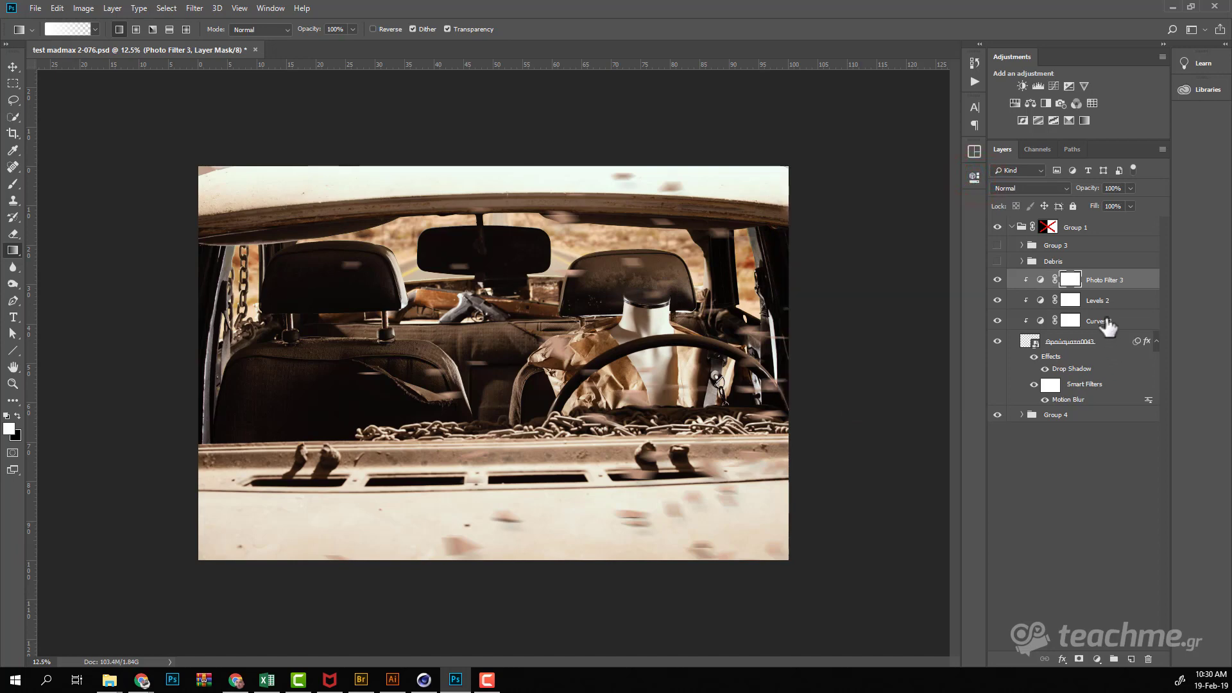
shift+click(1110, 342)
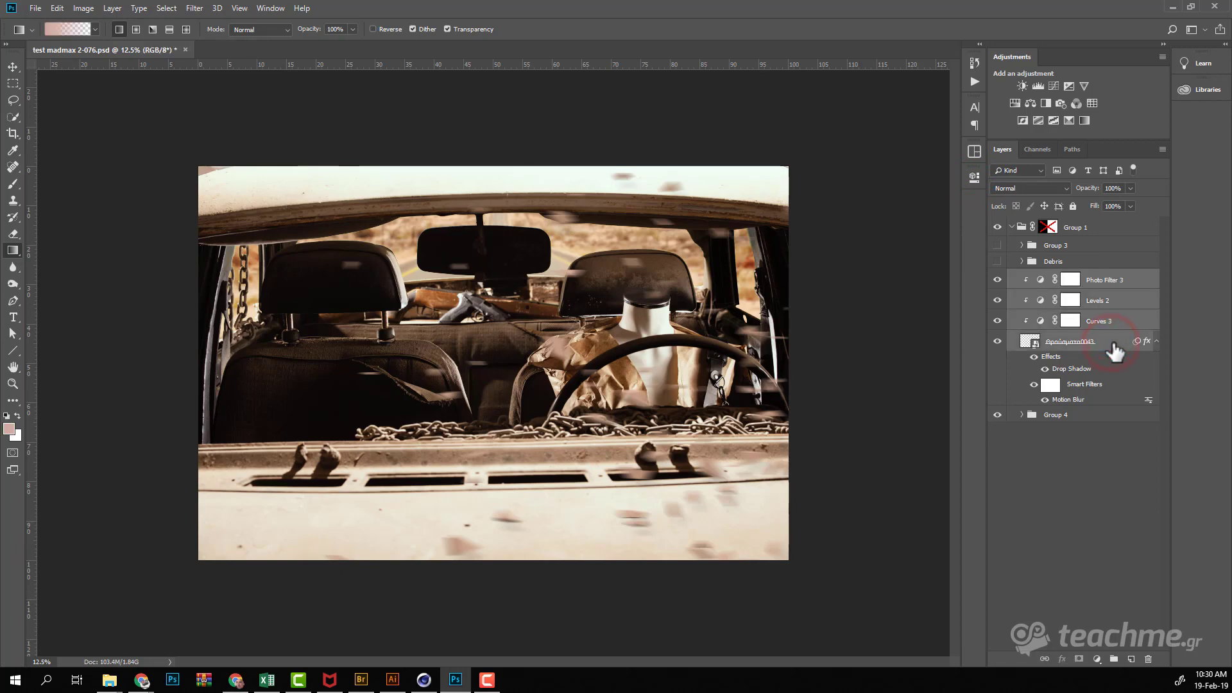
Step: Group the debris layer and its three clipped adjustments into a group named Θραύσματα
key(ctrl+g)
double_click(1053, 277)
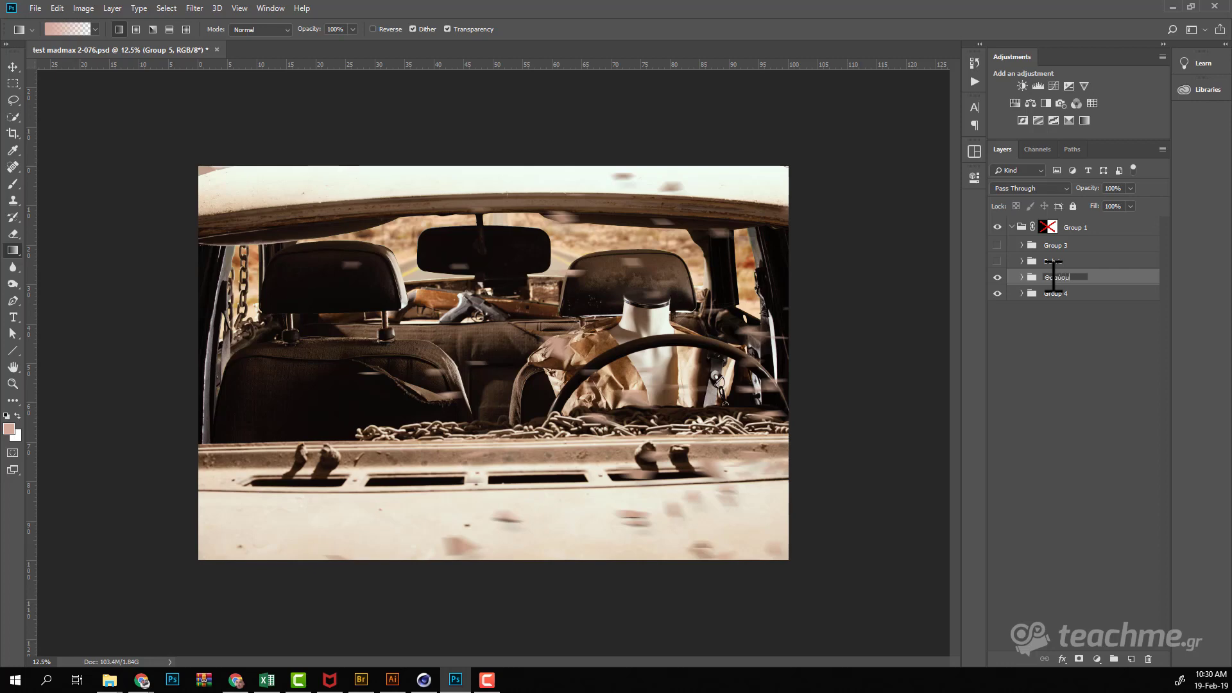
key(Return)
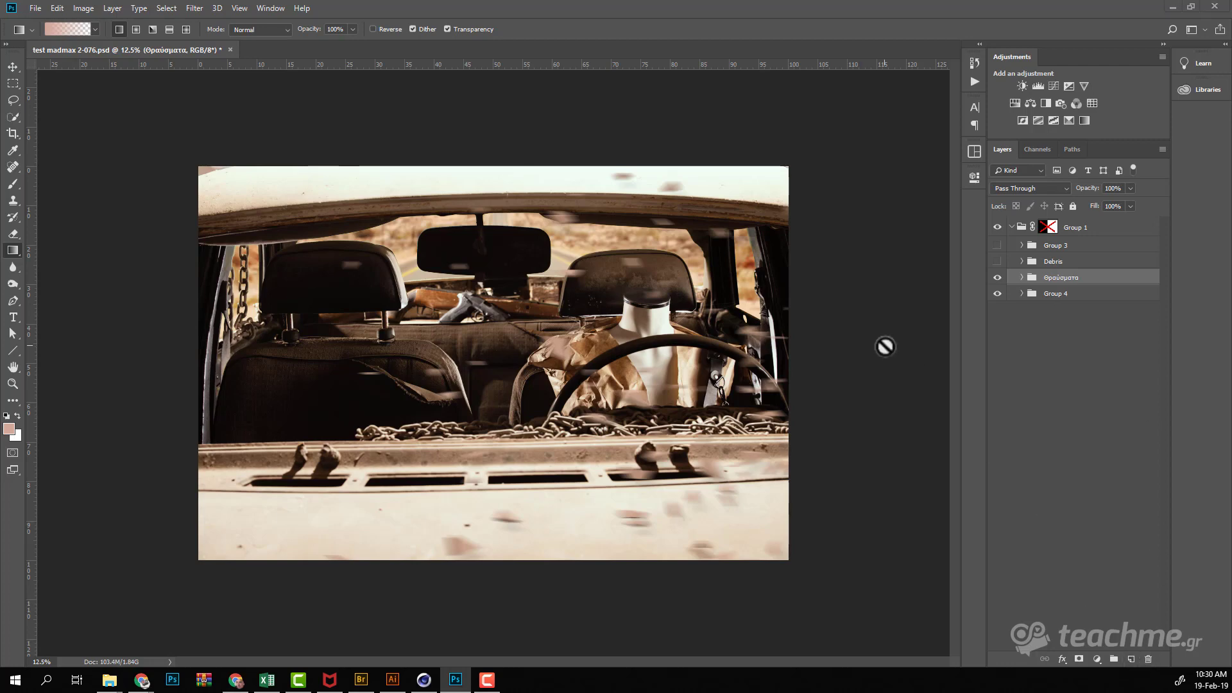
key(alt+Tab)
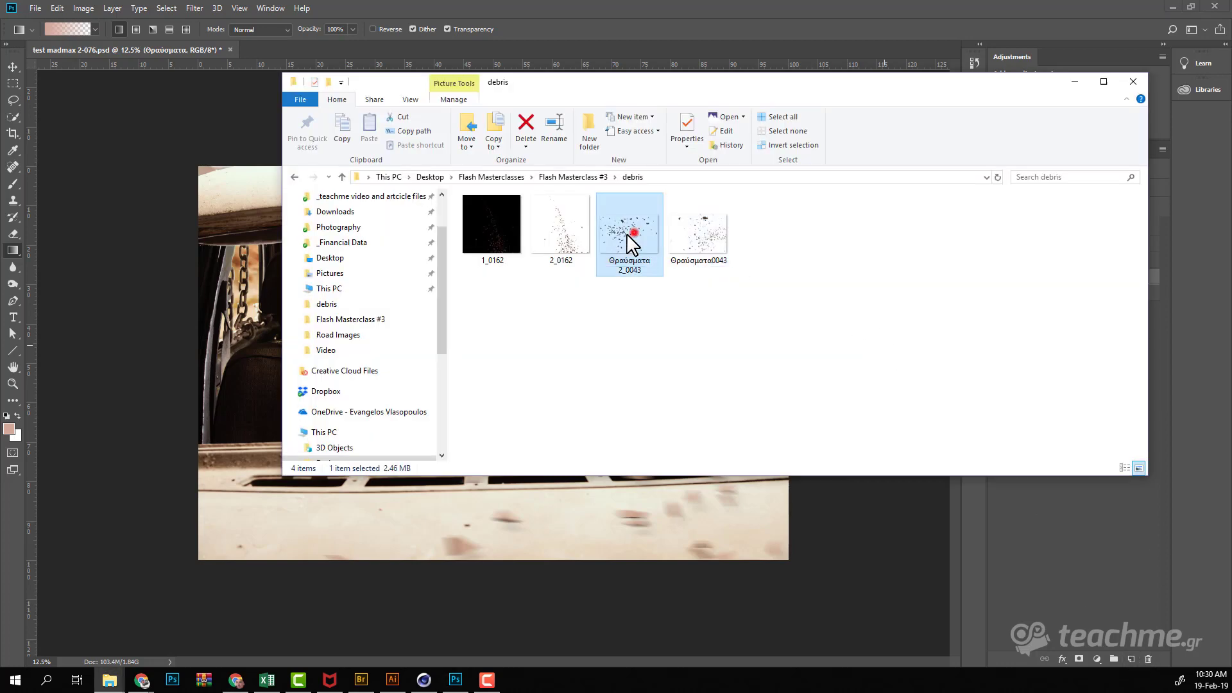
Step: Place Θραύσματα 2_0043 and scale it to about 24.48% × 27.01% toward the upper right
drag(632, 231, 414, 517)
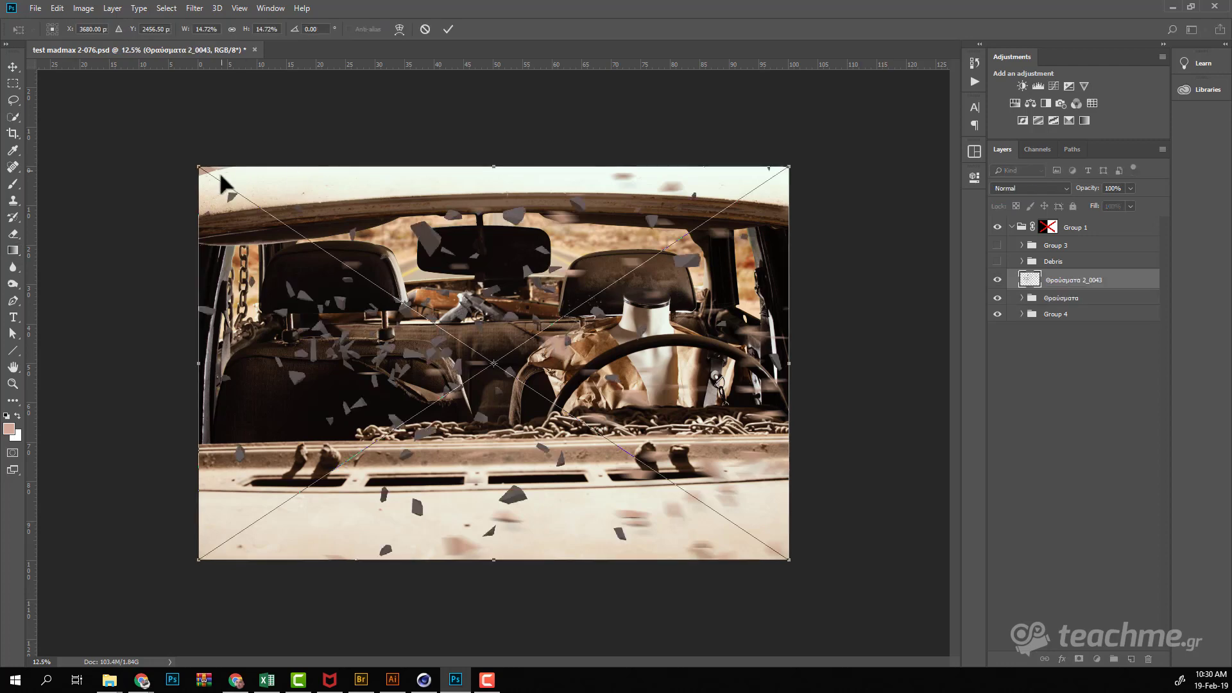
alt+drag(196, 165, 11, 3)
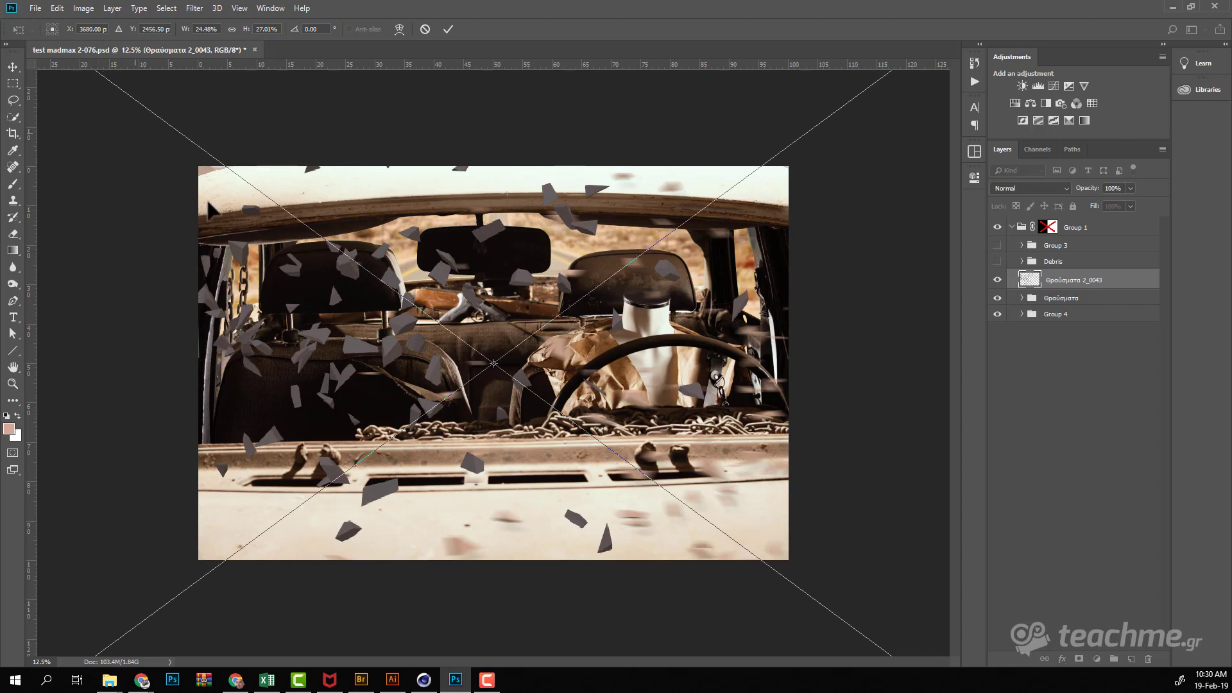
mouse_move(319, 292)
mouse_down()
mouse_move(695, 102)
mouse_move(727, 103)
mouse_up()
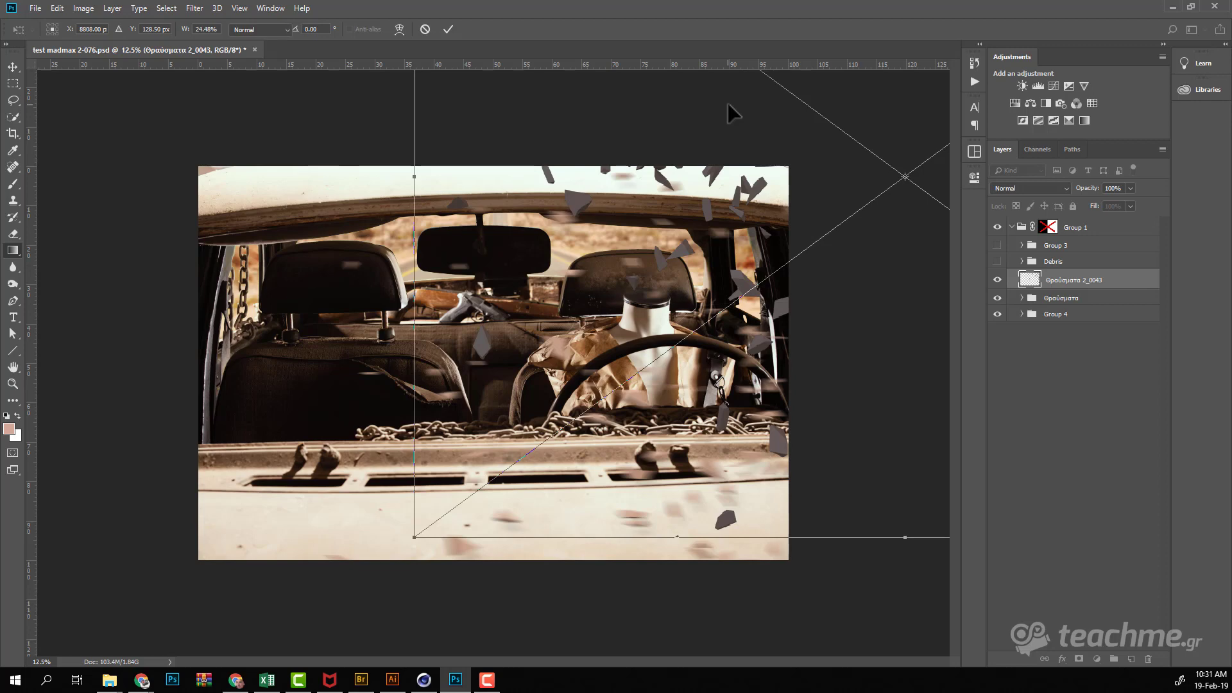
key(Return)
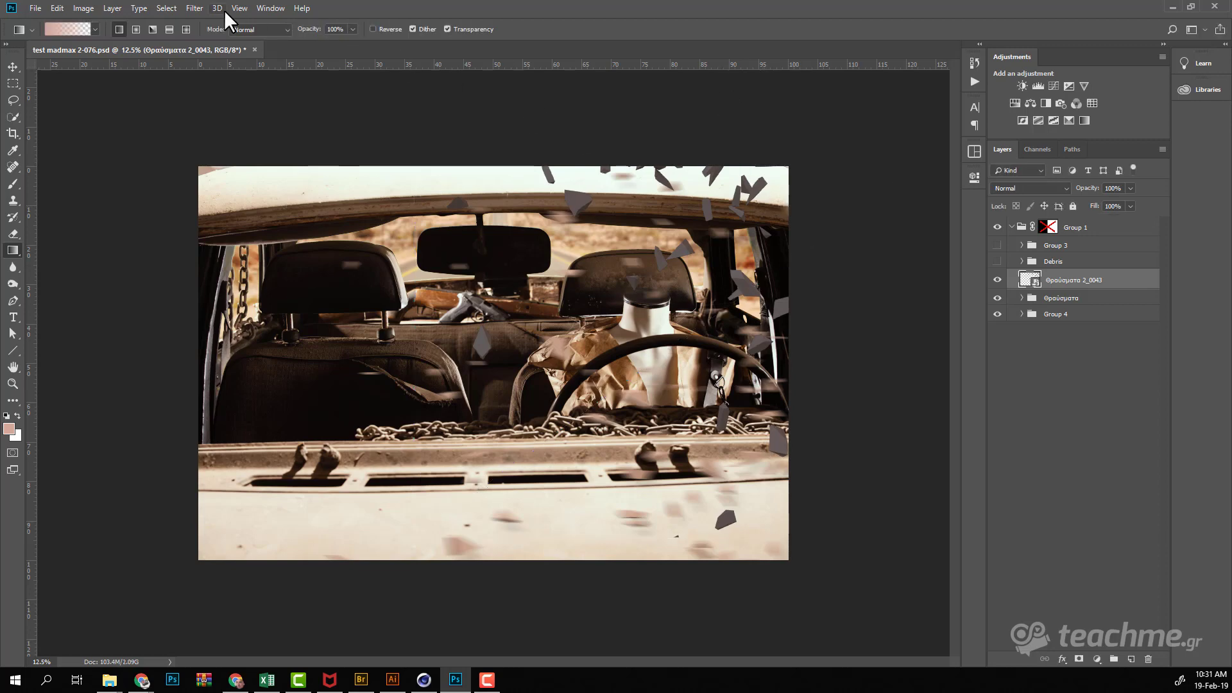
Step: Apply a 200-pixel Motion Blur to the Θραύσματα 2_0043 layer
click(194, 7)
click(209, 22)
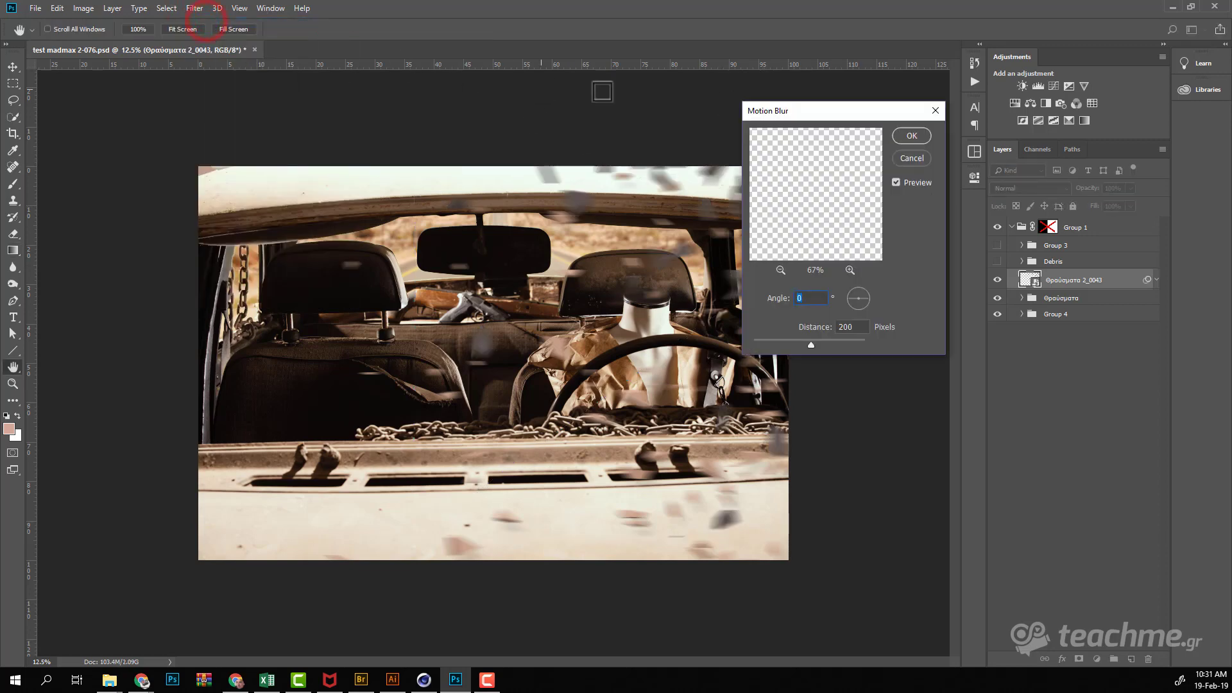
click(905, 134)
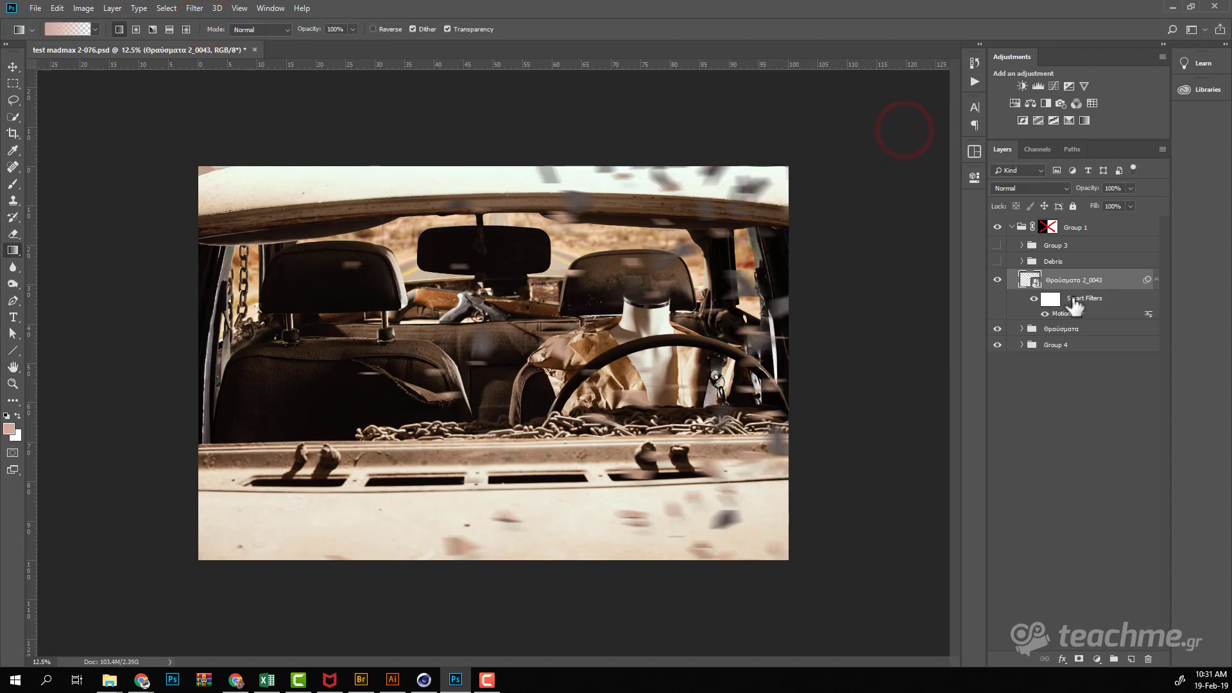
Step: Copy the Debris group's Curves 2, Photo Filter 2 and Levels 1, clipped to Θραύσματα 2_0043
click(1022, 261)
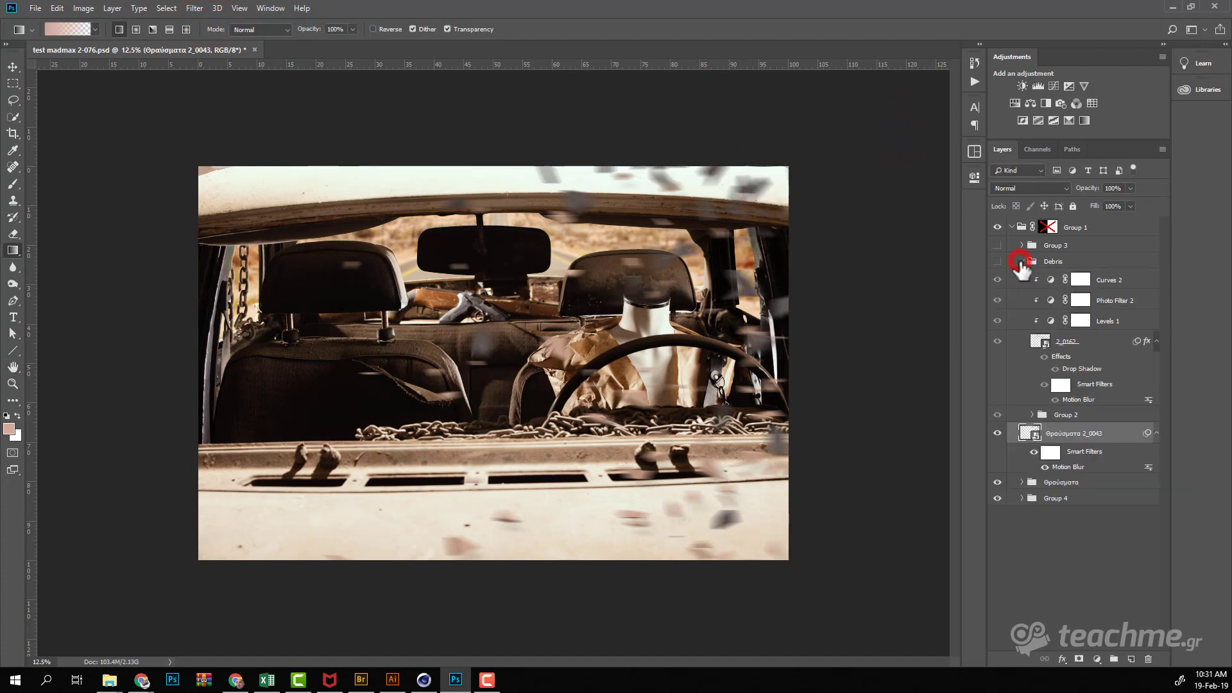
click(1108, 321)
shift+click(1107, 279)
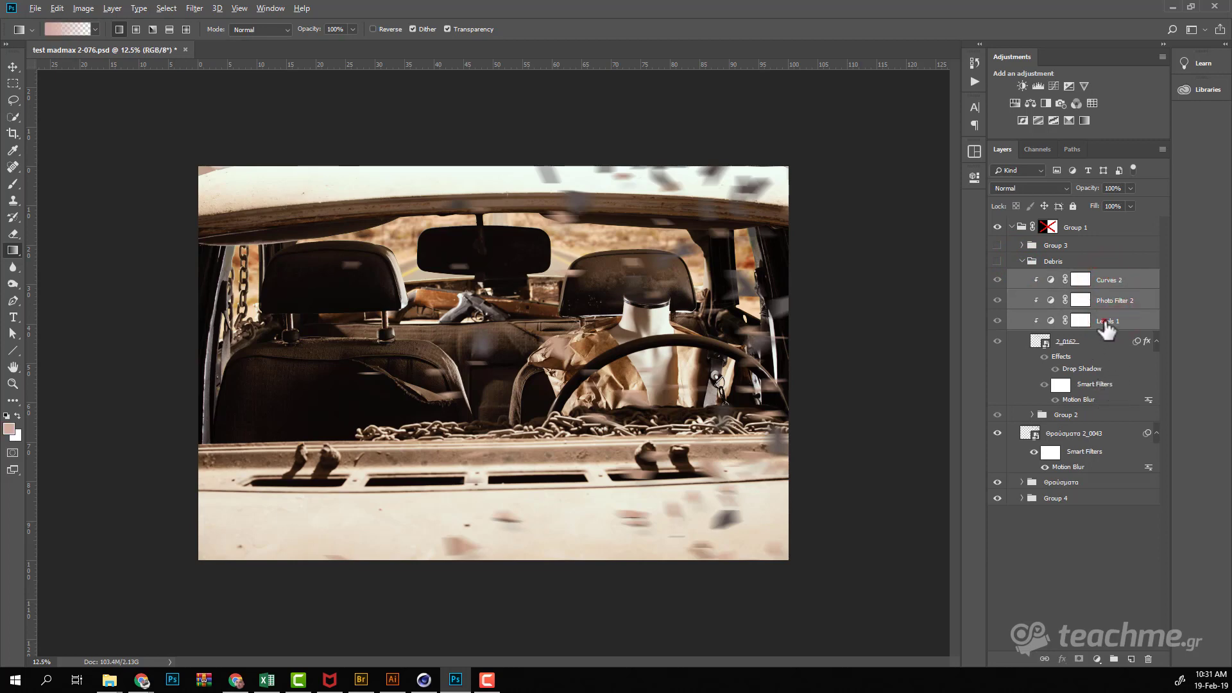
drag(1105, 321, 1097, 425)
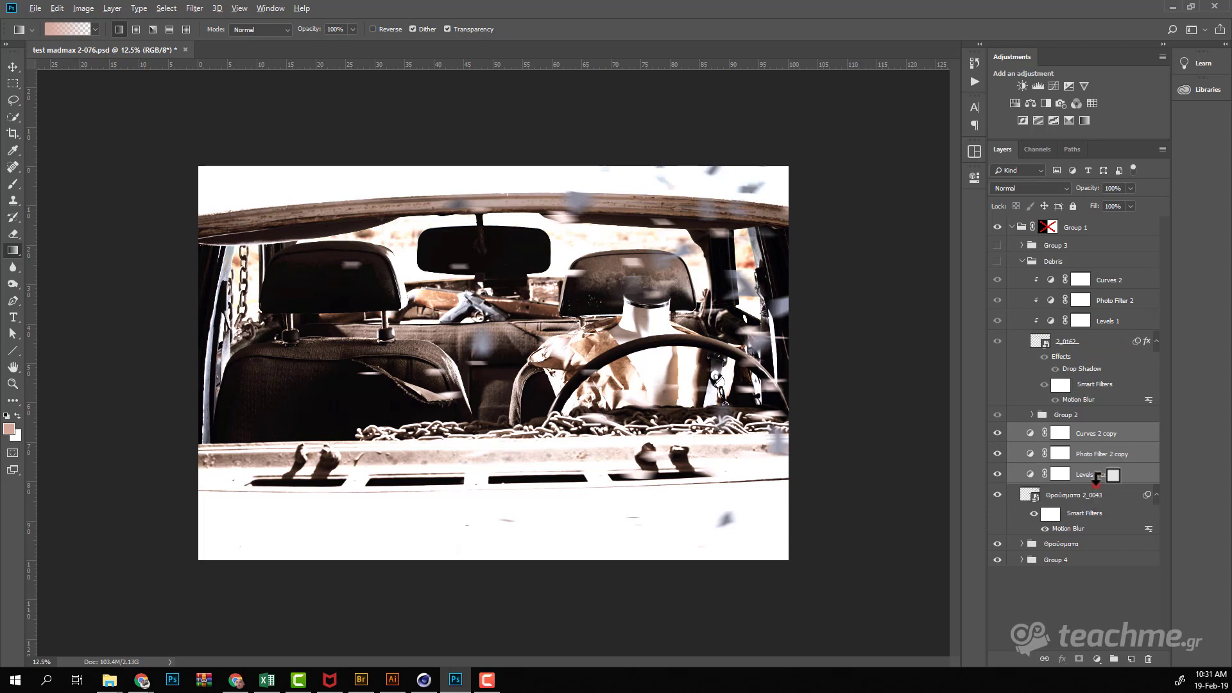
alt+click(1095, 483)
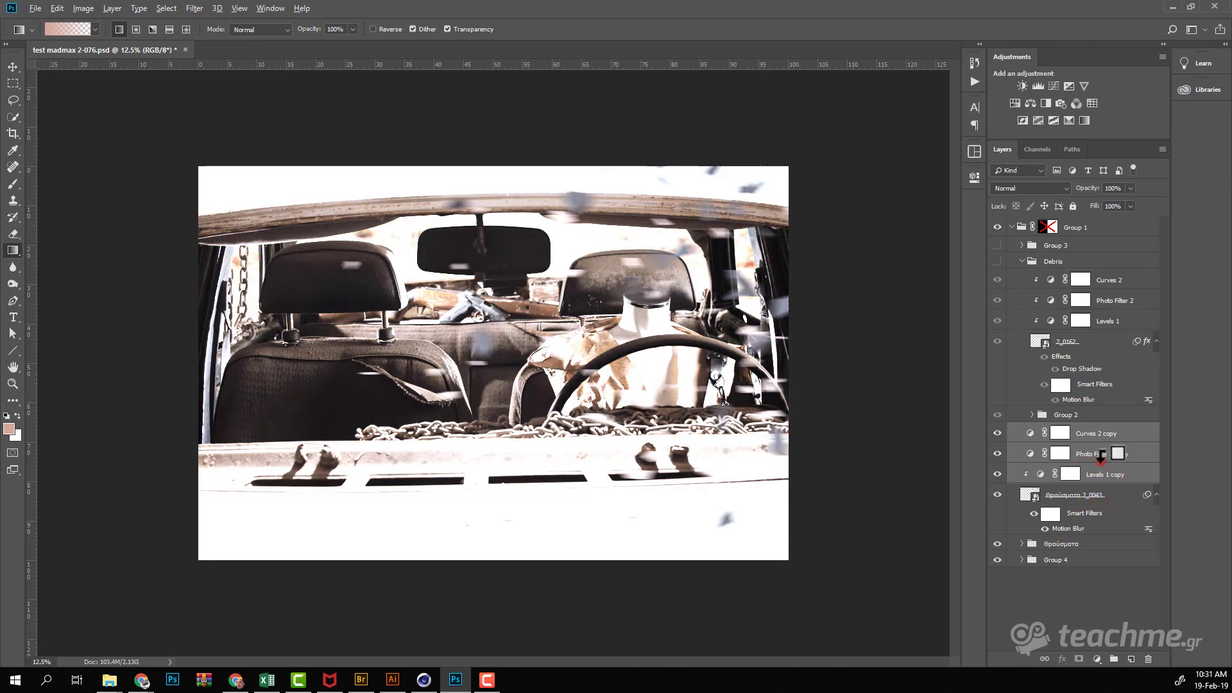
alt+click(1098, 463)
alt+click(1089, 436)
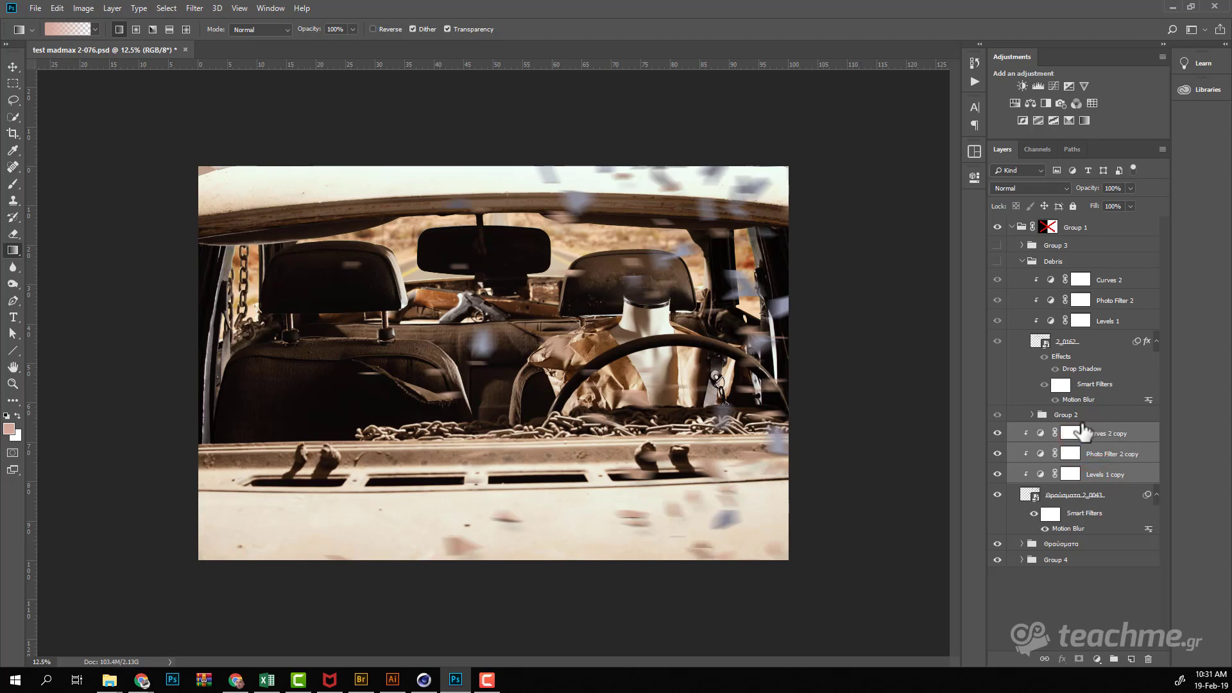
Step: Rename the duplicated group Θραύσματα 2 and move it above the Θραύσματα group
click(1052, 279)
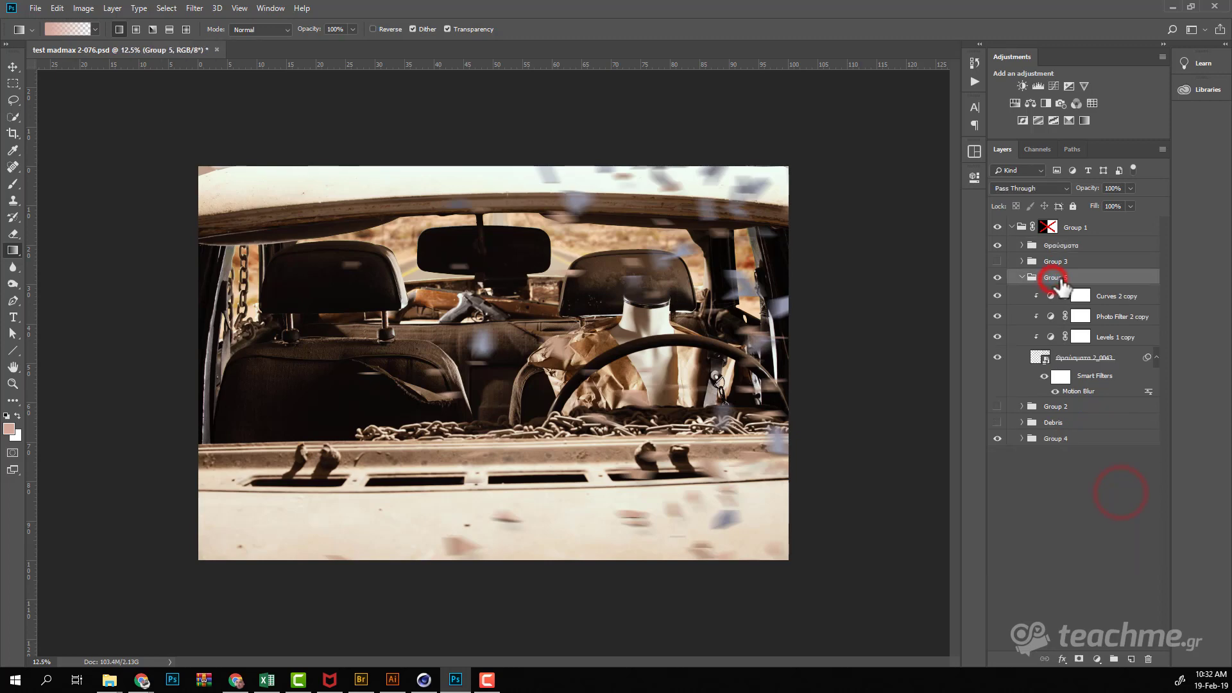
double_click(1056, 277)
text(2)
key(Return)
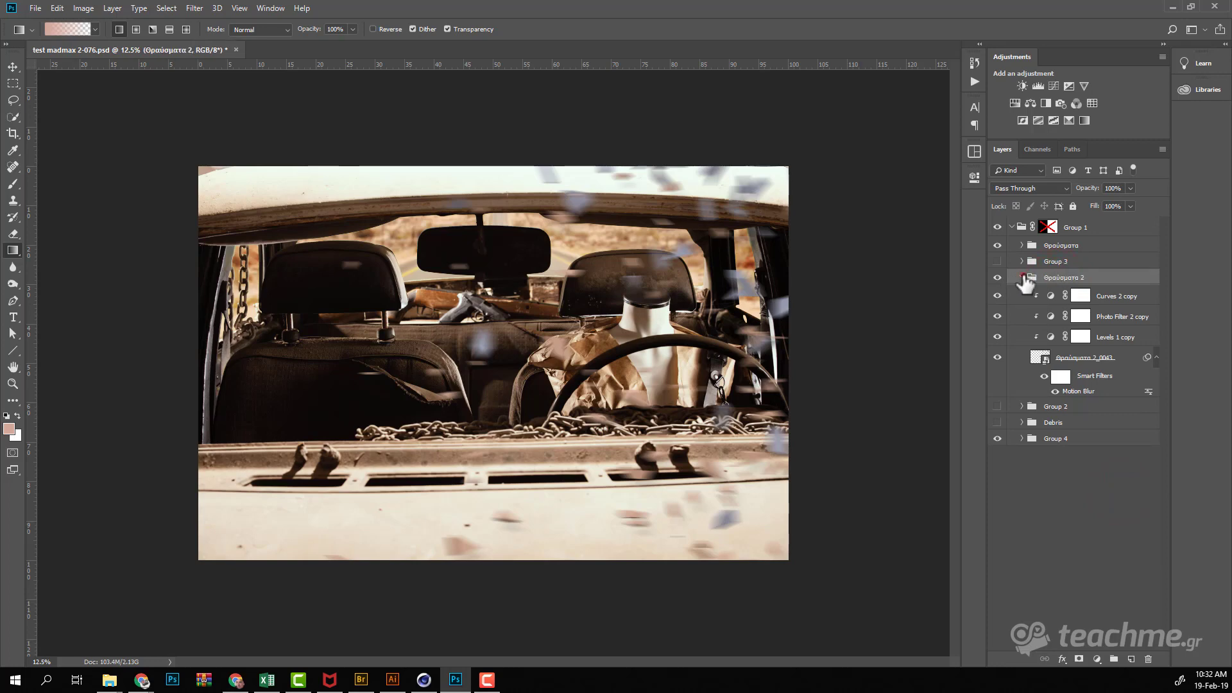
click(1021, 277)
drag(1048, 277, 1066, 239)
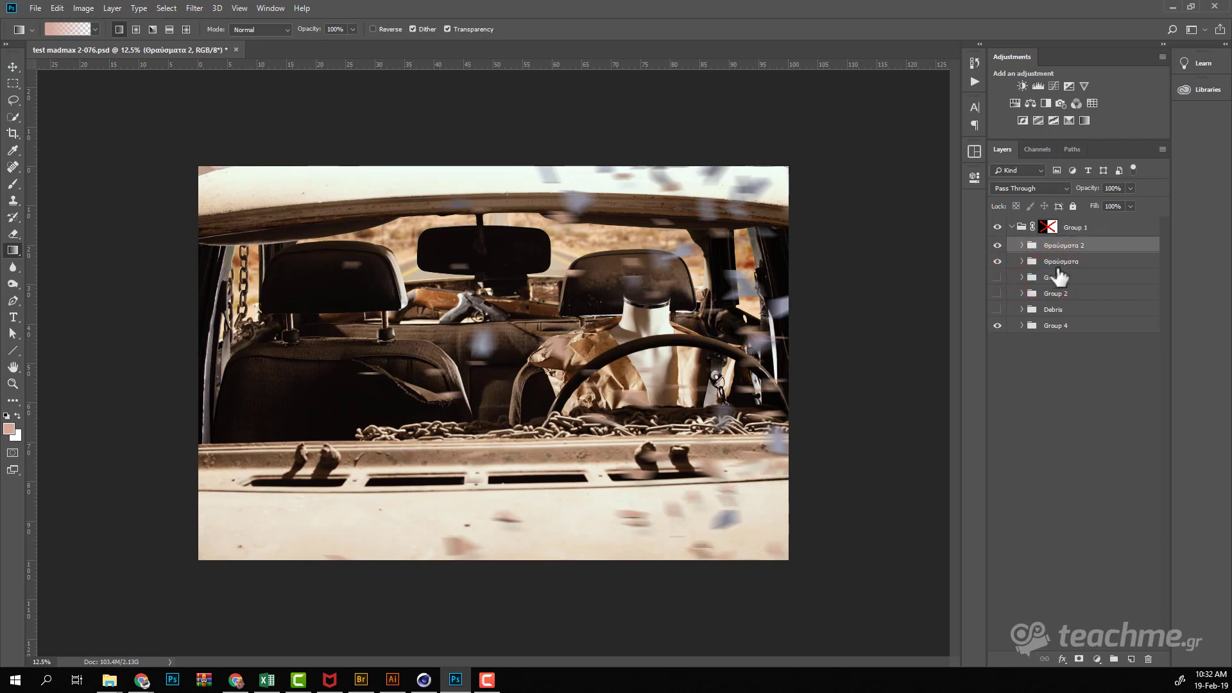
Step: Group the unused Group 2, Group 3 and Debris groups together and delete them
click(1054, 309)
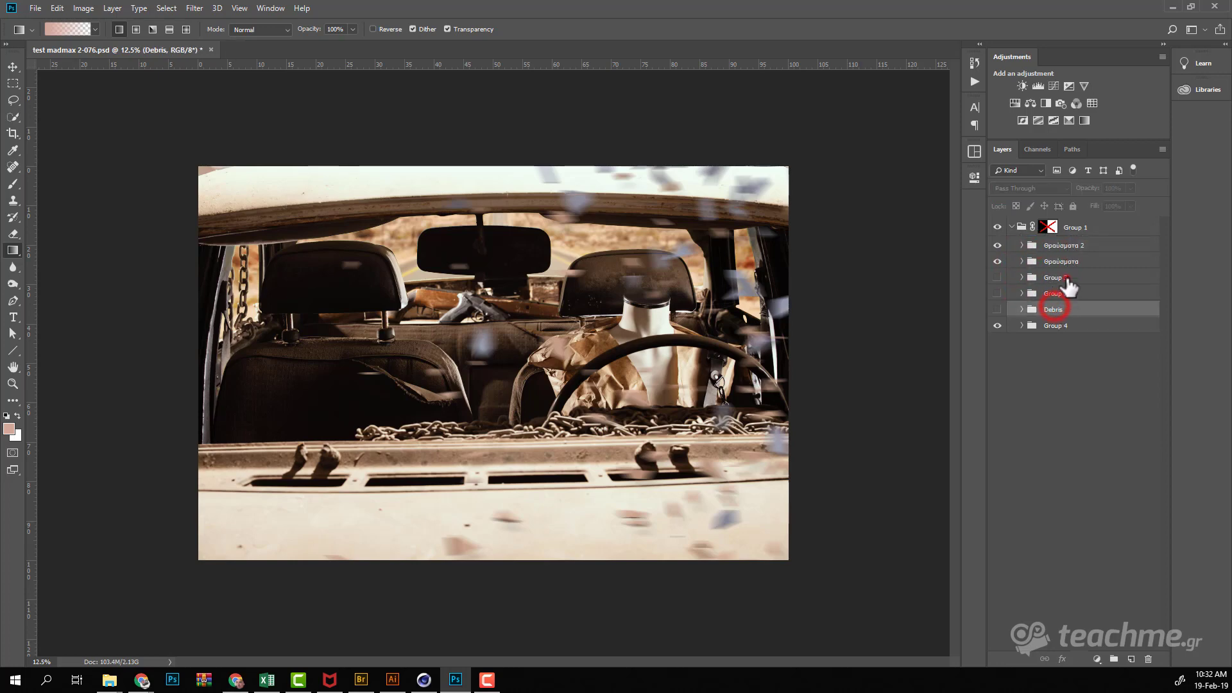
shift+click(1055, 278)
key(ctrl+g)
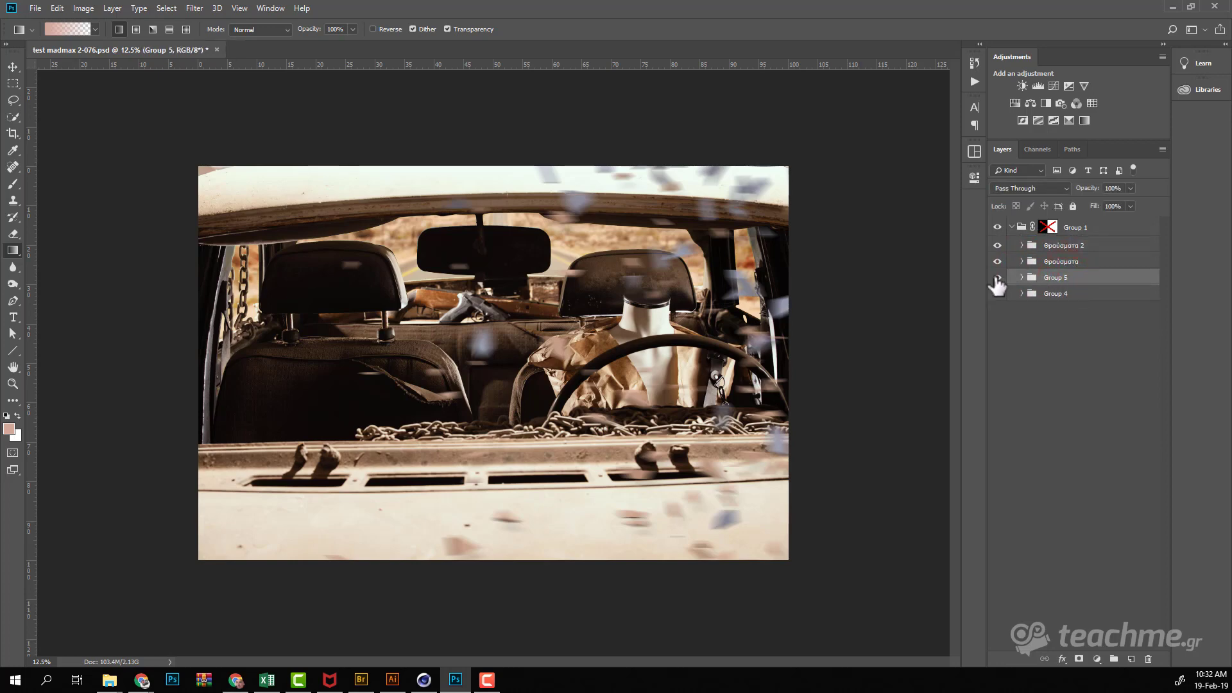
click(997, 277)
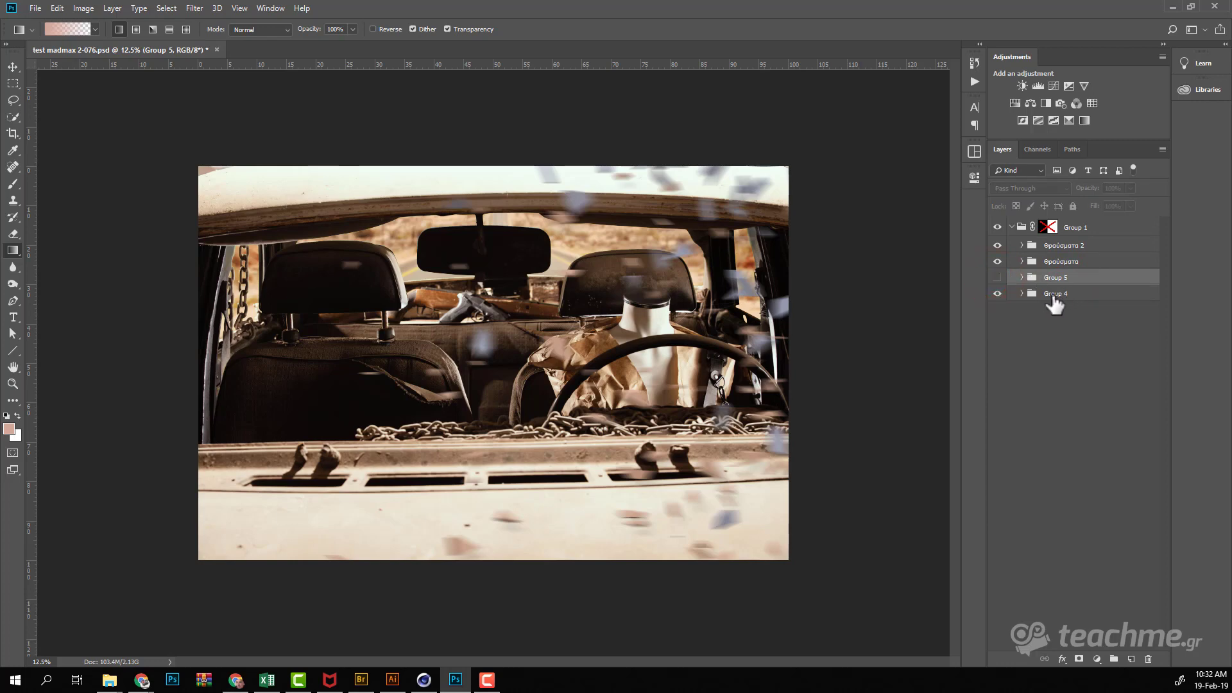
key(Delete)
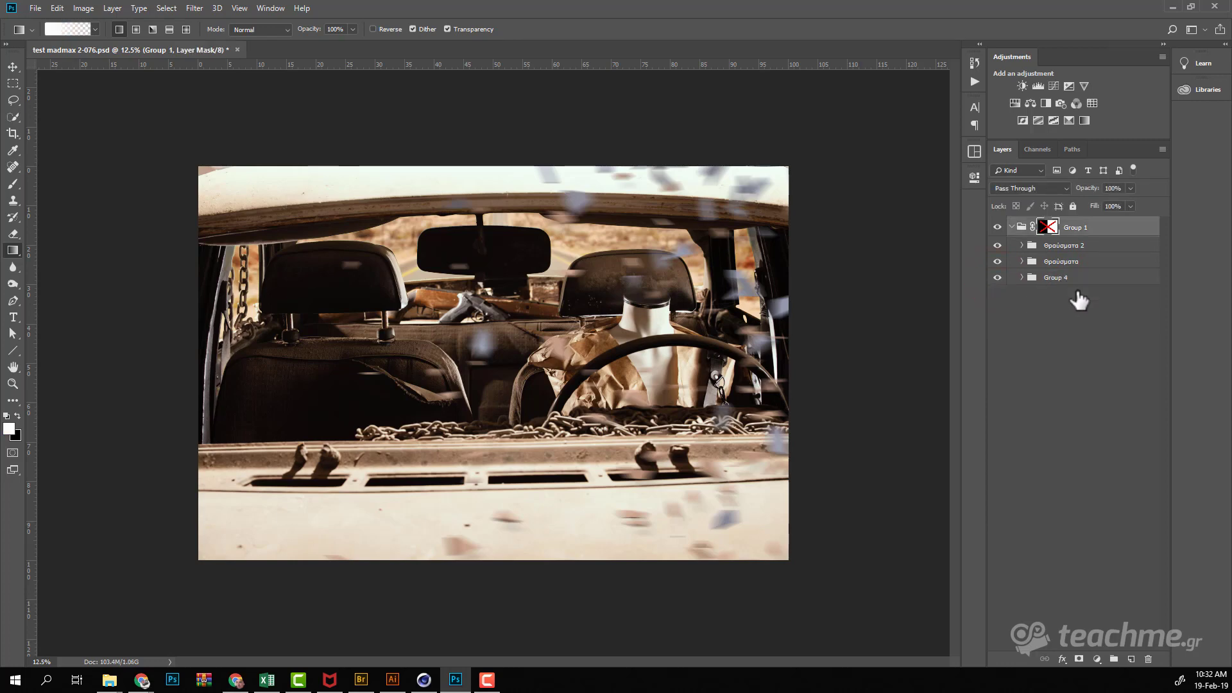
Step: Toggle the Θραύσματα group off and back on to compare the shards
click(1060, 261)
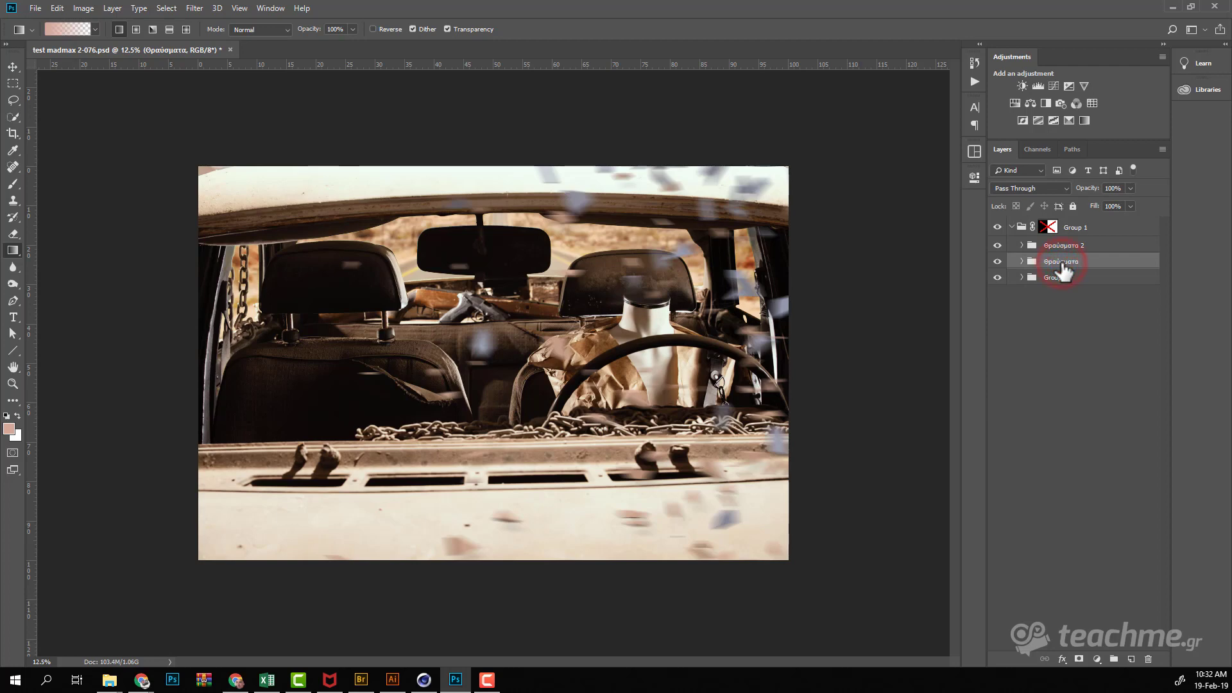
click(996, 262)
click(1021, 245)
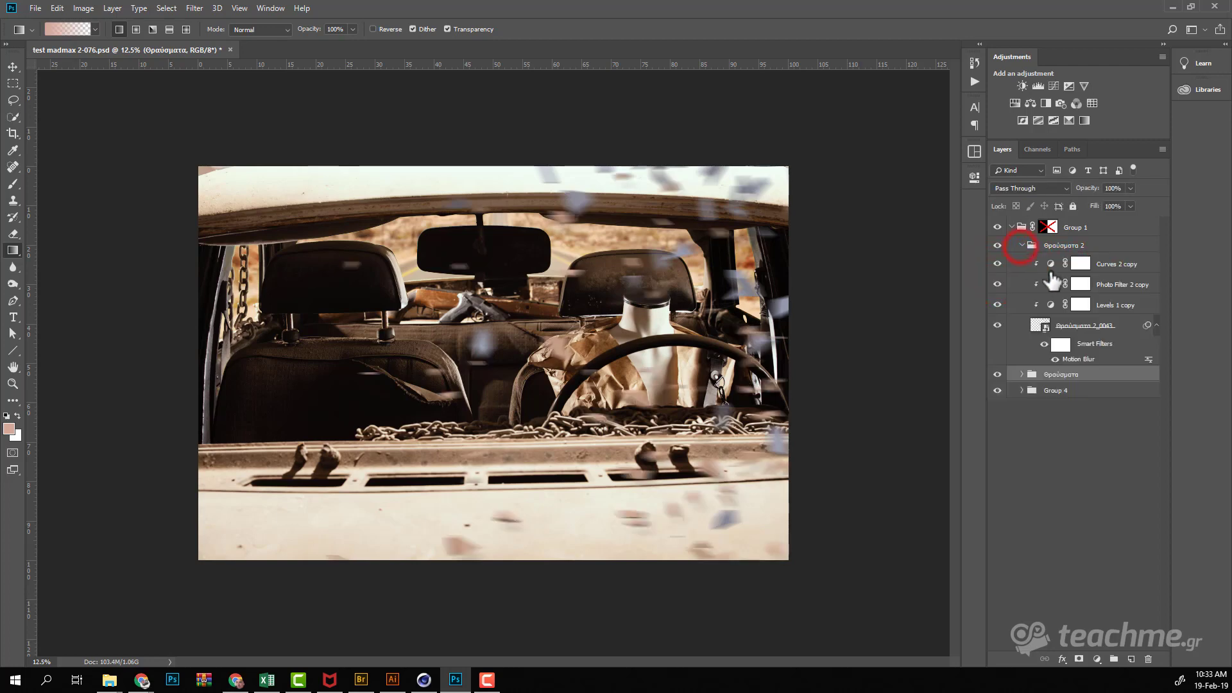
Step: Delete the three copied adjustment layers from the Θραύσματα 2 group
click(1130, 325)
click(1113, 303)
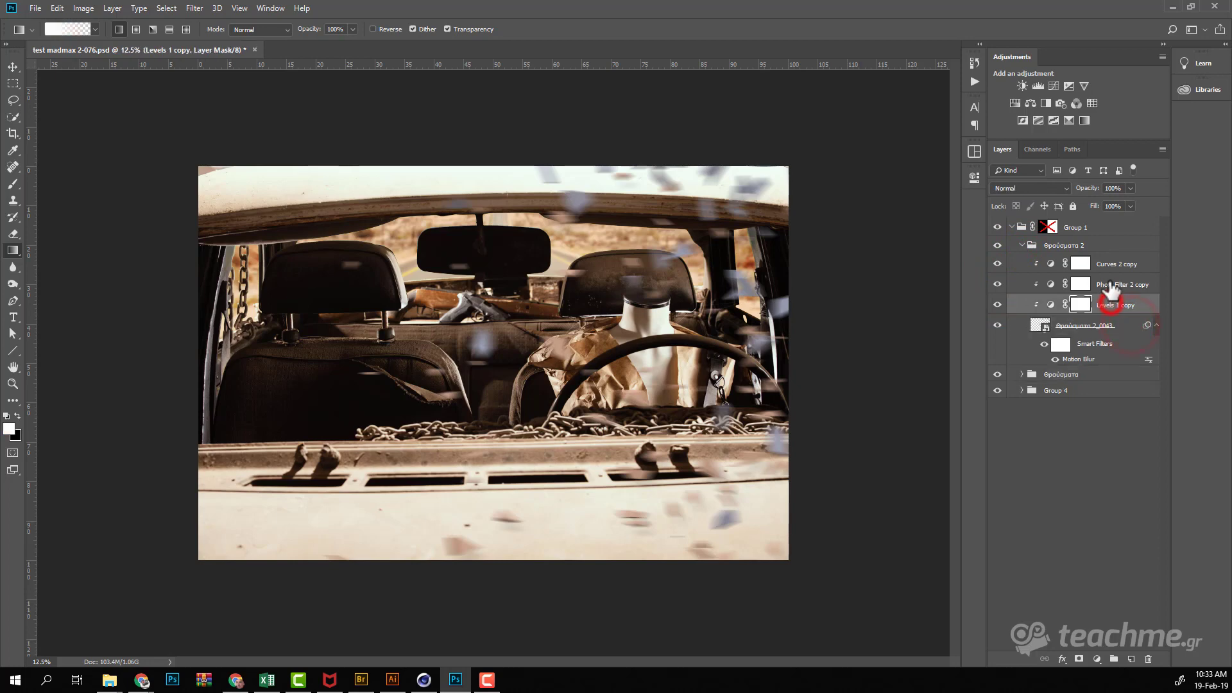
click(1116, 305)
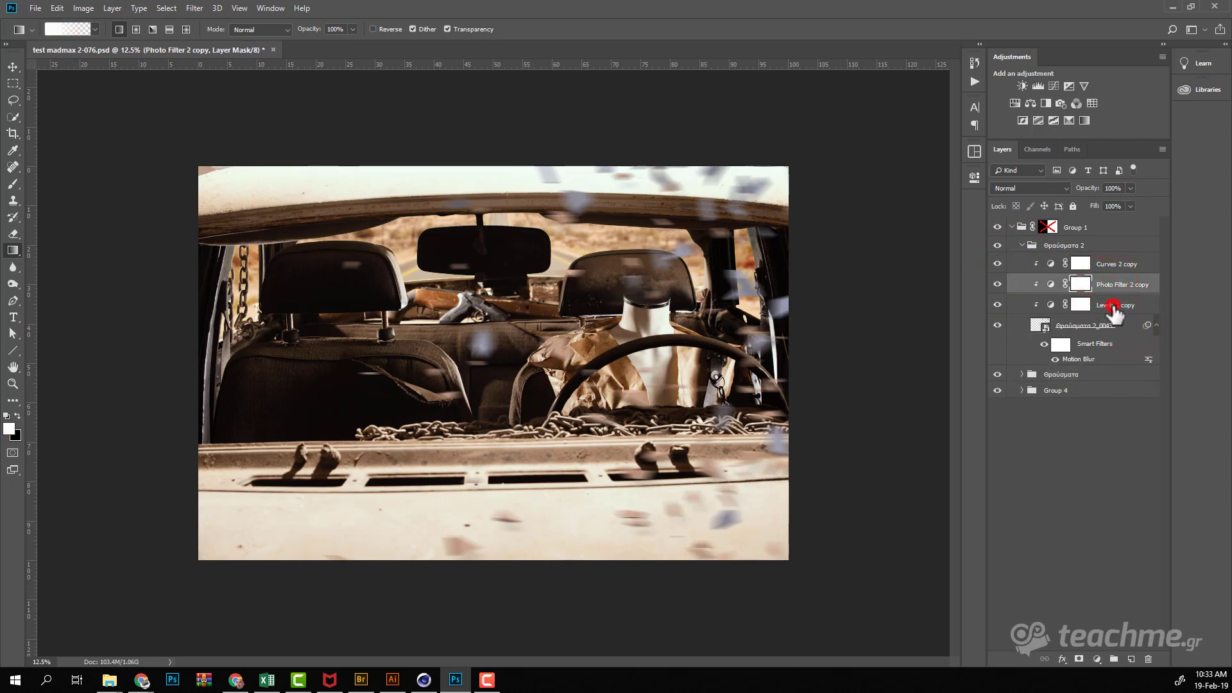
shift+click(1117, 264)
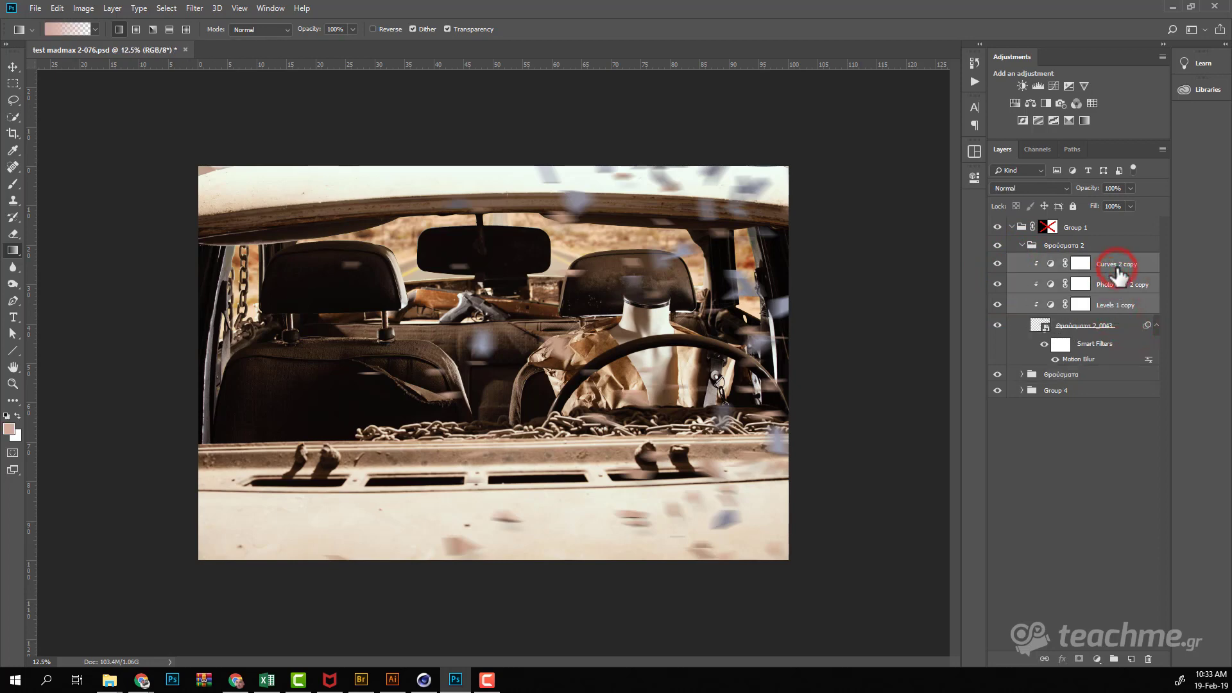
key(Delete)
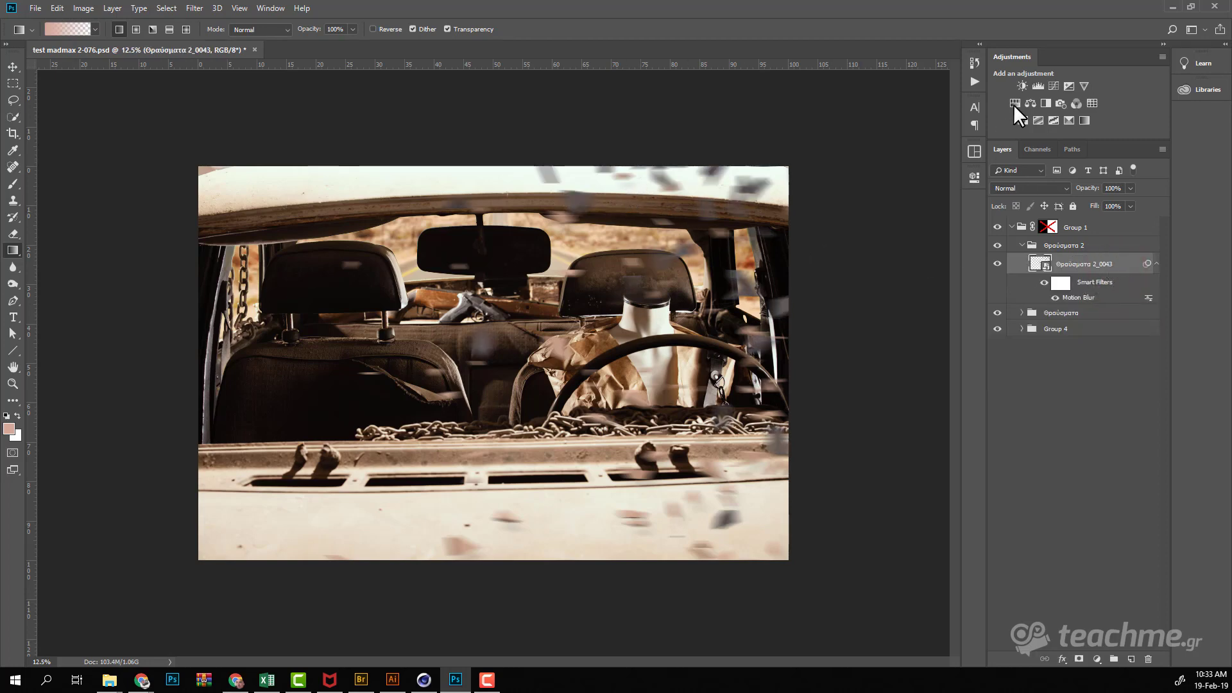
Step: Clip a Curves 4 with lifted midtones to Θραύσματα 2_0043, then add Levels 3 above it
click(1052, 86)
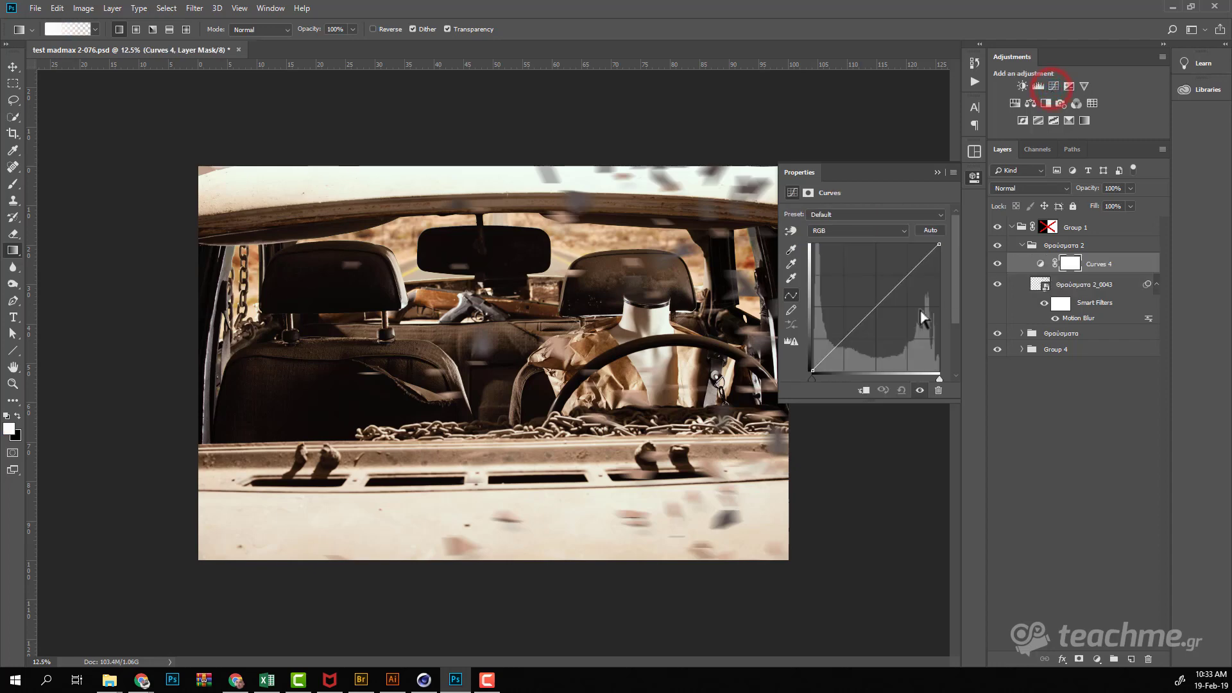
click(865, 390)
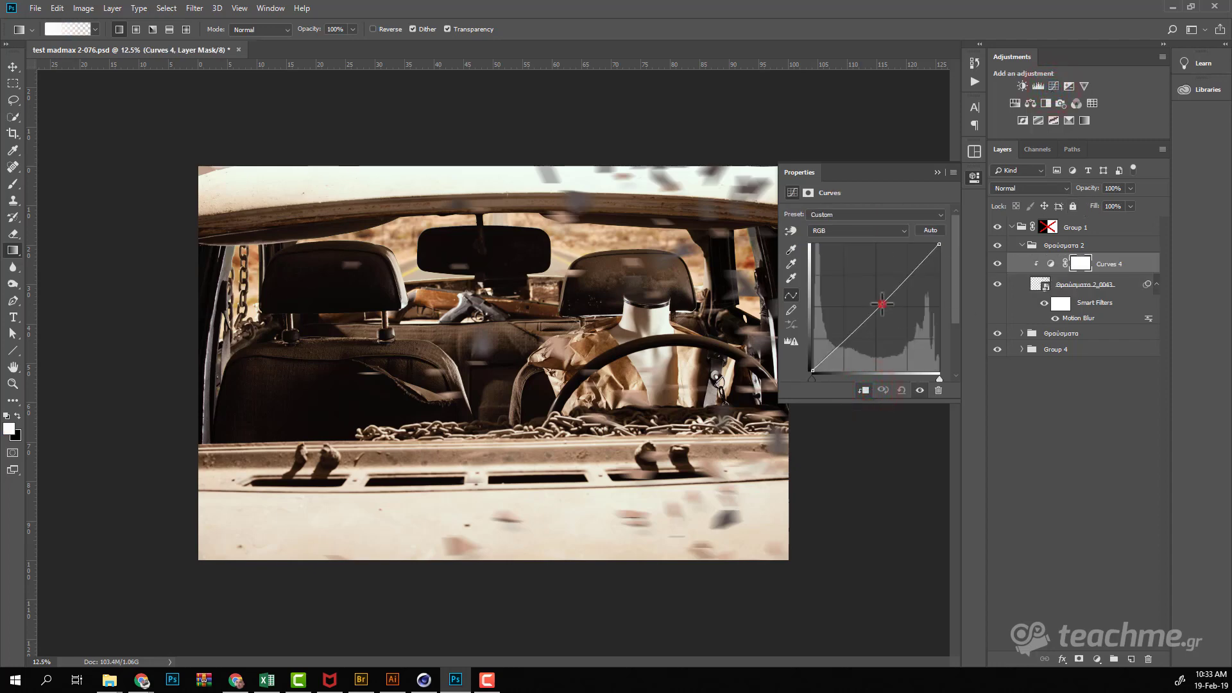
mouse_move(883, 300)
mouse_down()
mouse_move(894, 313)
mouse_move(884, 261)
mouse_move(894, 265)
mouse_up()
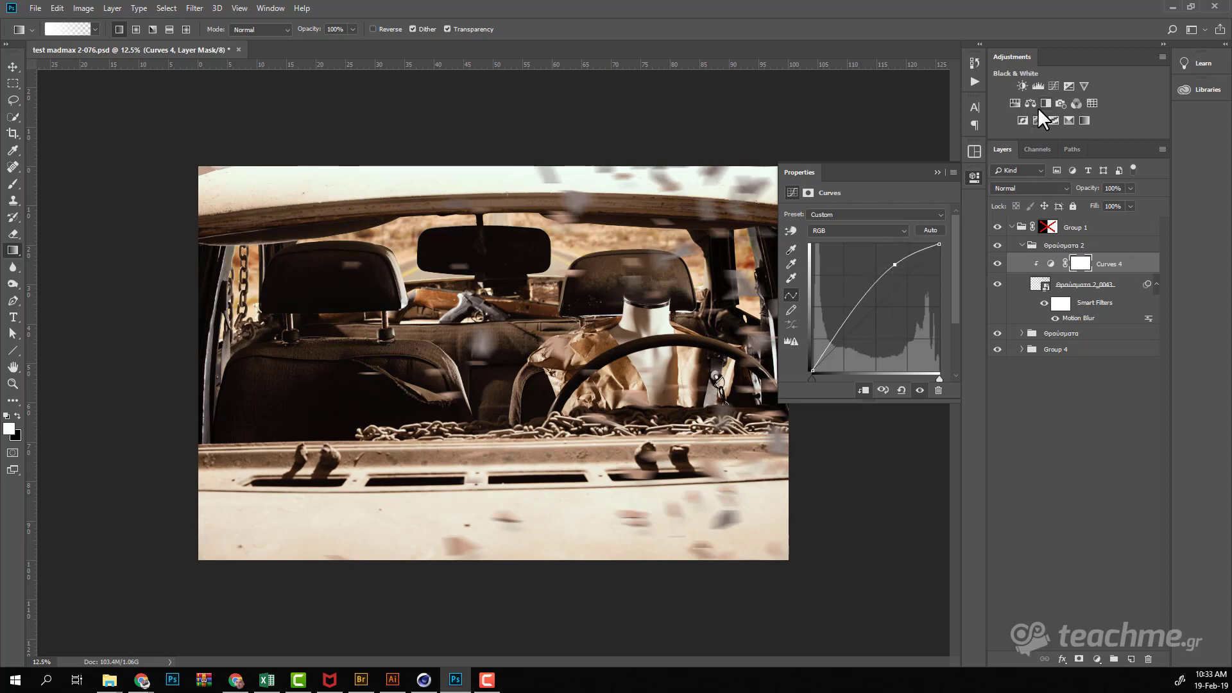
click(1037, 85)
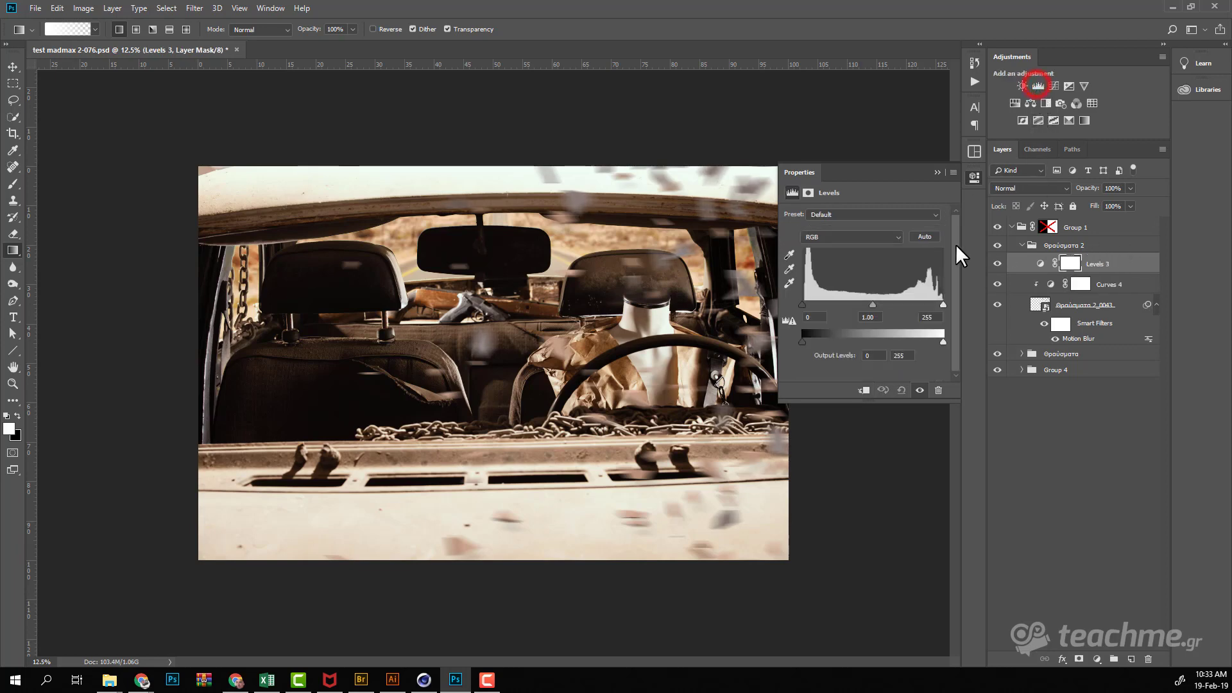
Step: Clip Levels 3 with midtones at 1.07, then add a clipped warming Photo Filter at 47% density
click(863, 390)
drag(872, 304, 868, 303)
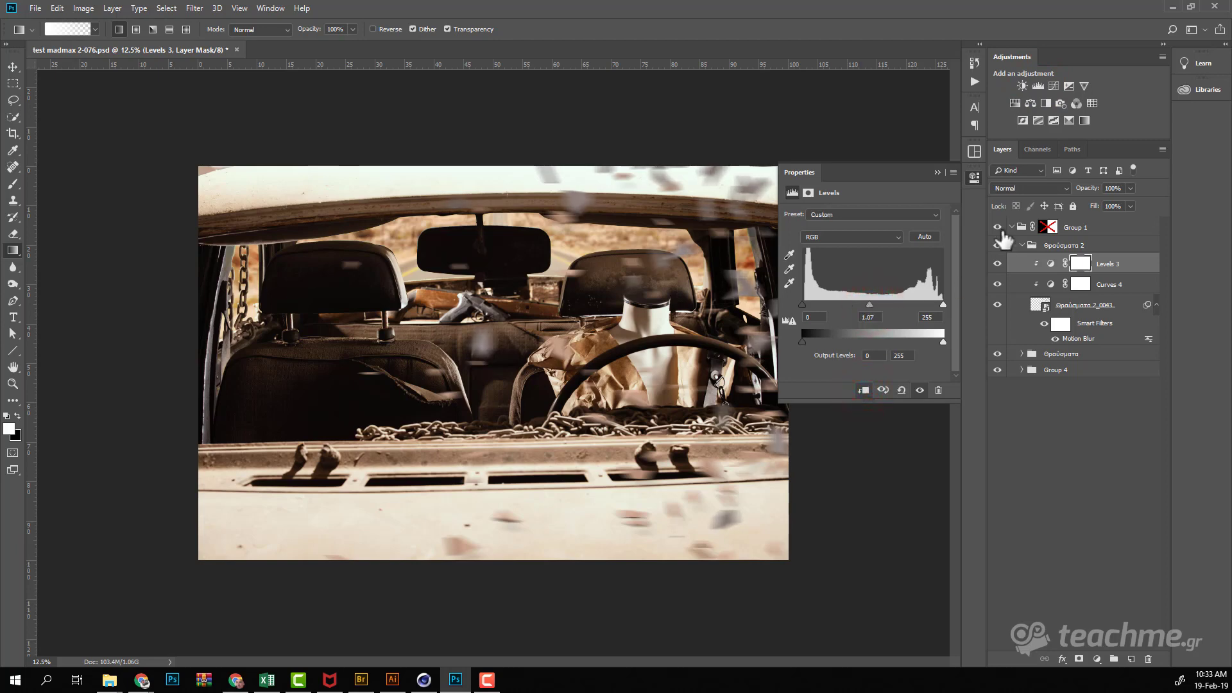
click(1055, 103)
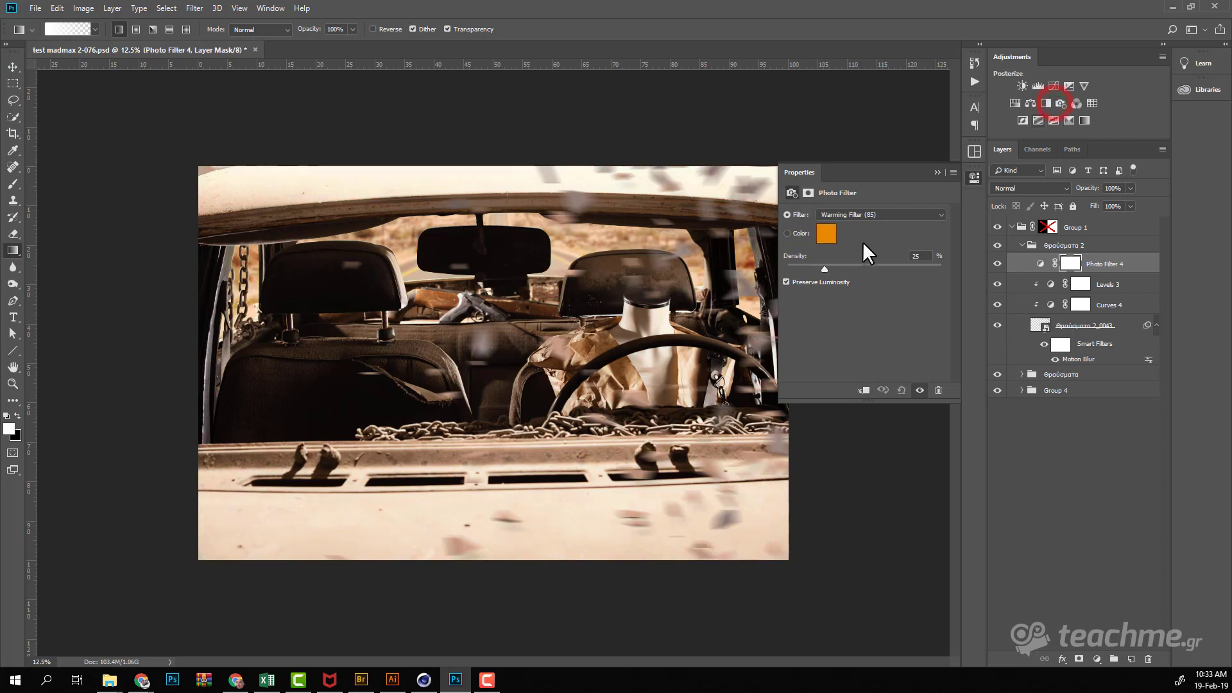
drag(824, 267, 857, 267)
click(864, 390)
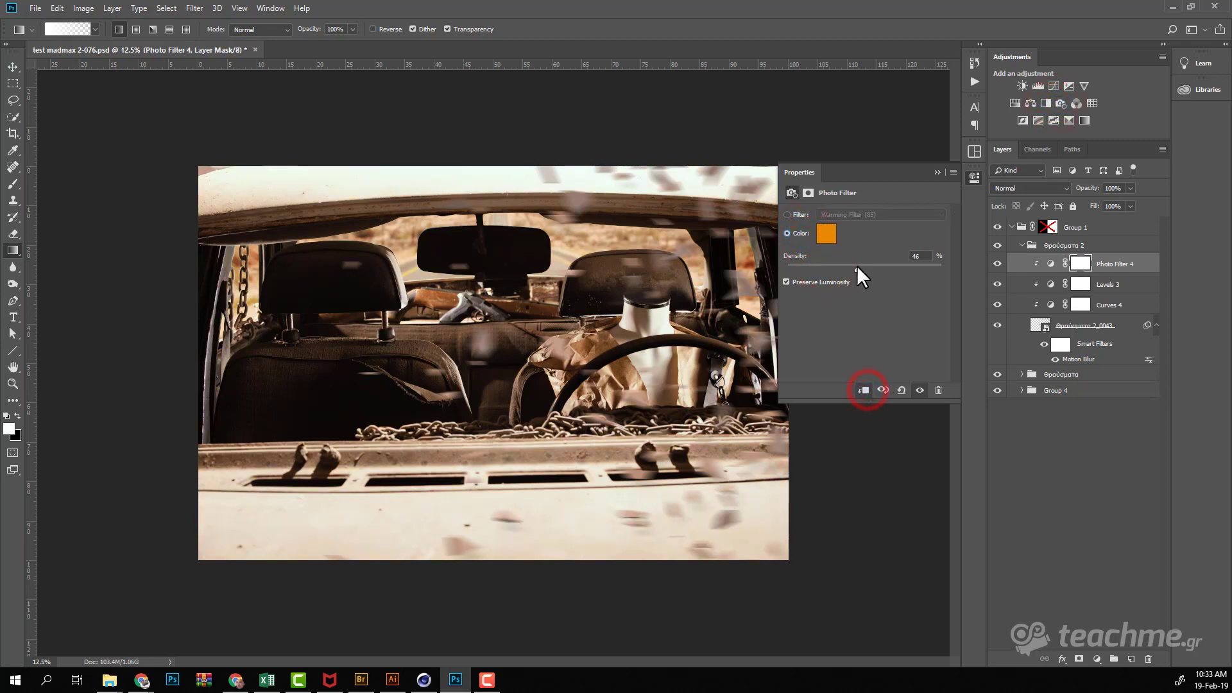
drag(858, 268, 895, 268)
Step: Widen Θραύσματα 2_0043 to 36.66% by 27.01% and move it up-right over the interior
click(1039, 325)
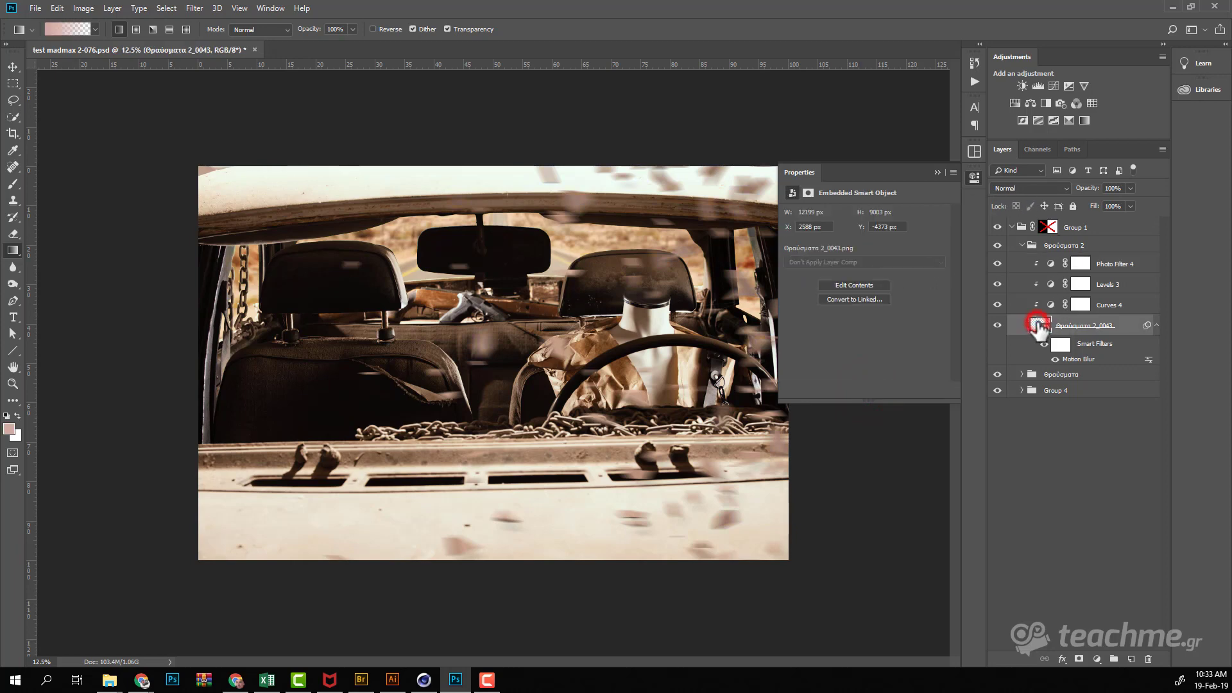
click(974, 177)
key(ctrl+t)
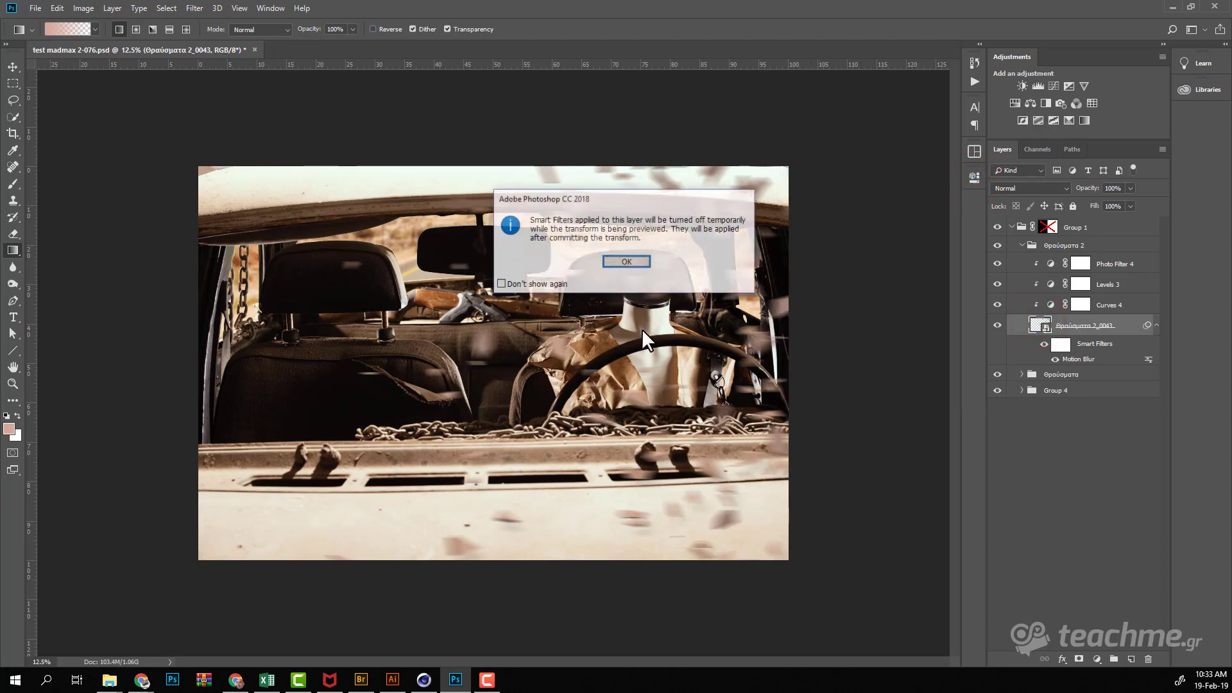
click(638, 262)
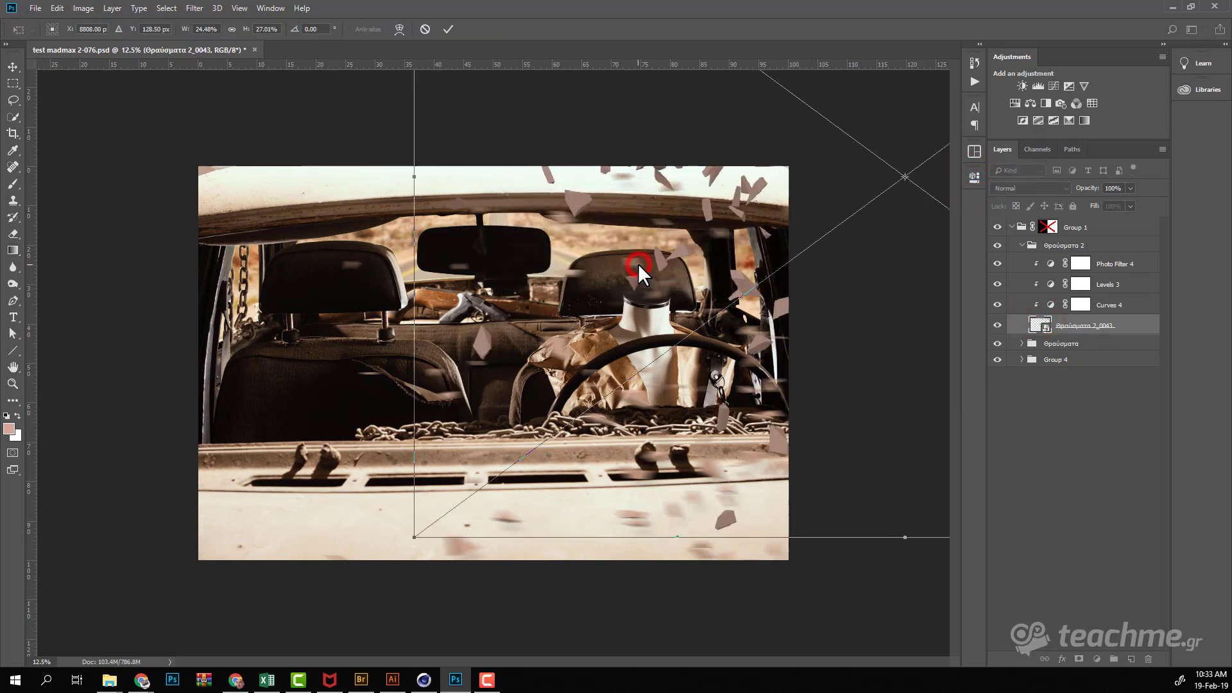
ctrl+alt+click(649, 328)
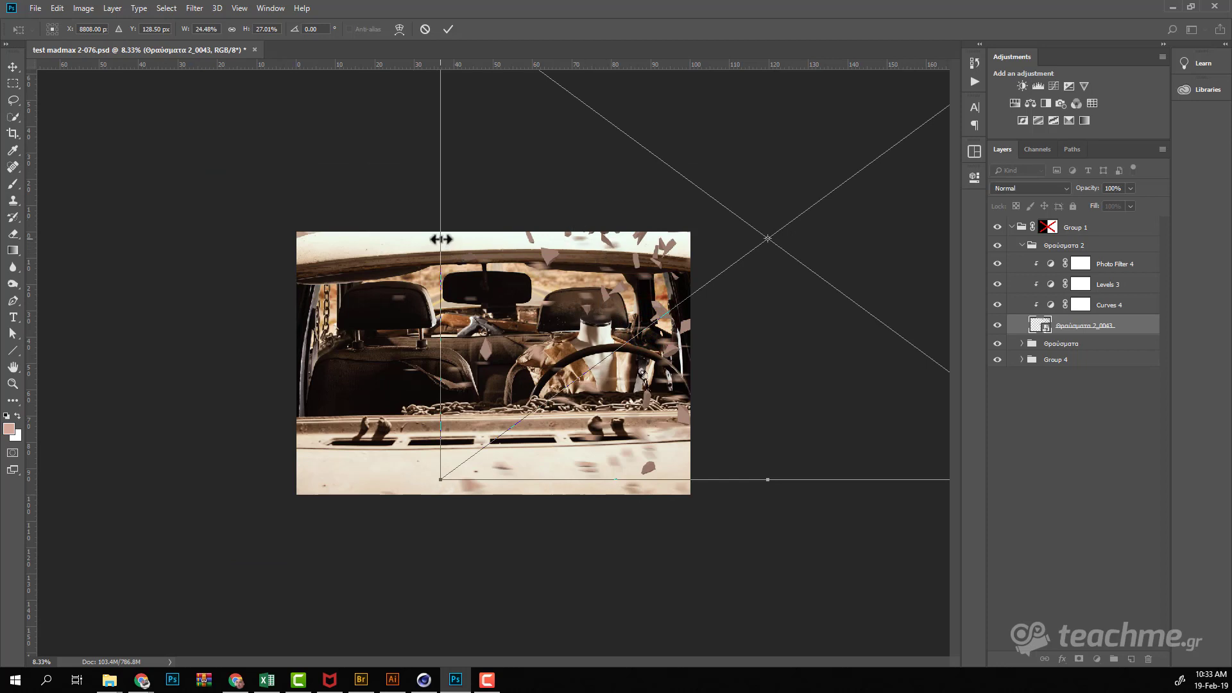
drag(440, 238, 115, 237)
drag(393, 352, 603, 320)
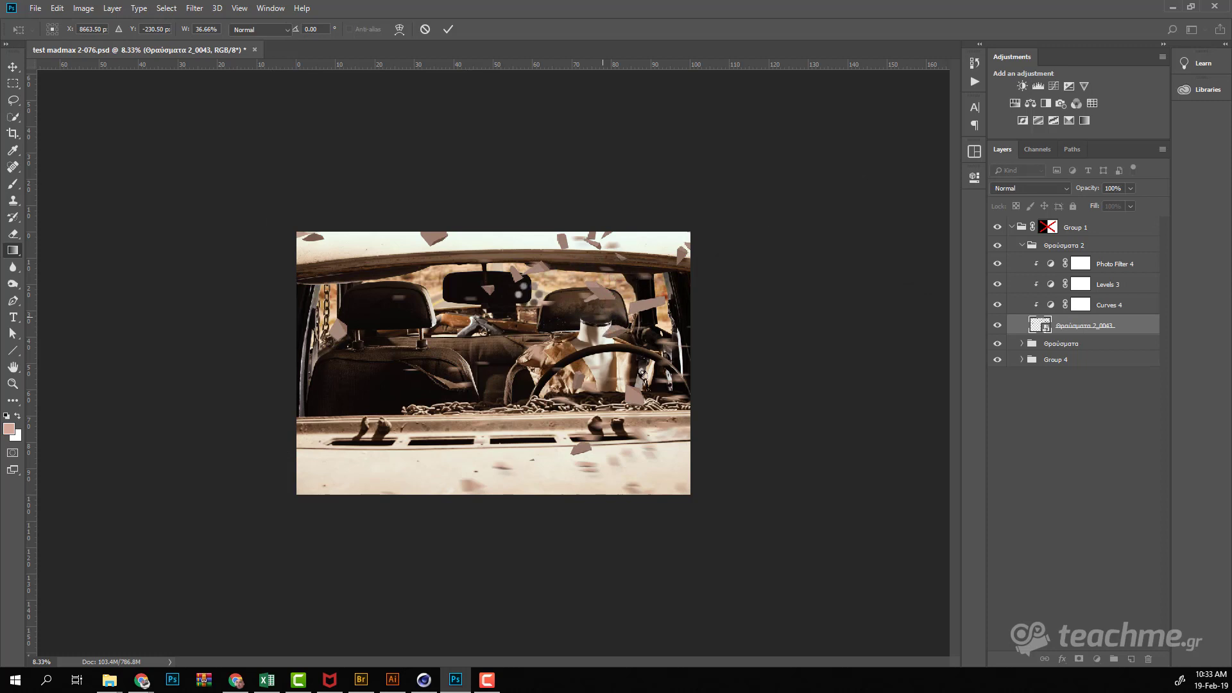
key(Return)
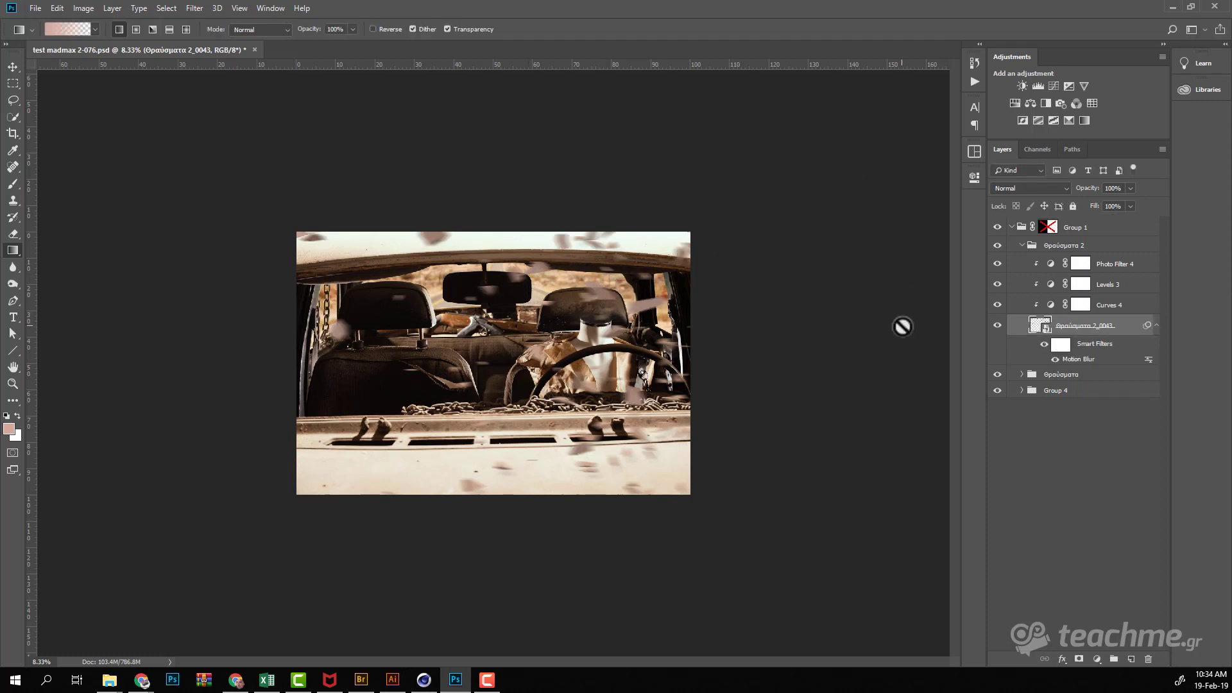
Step: Add a Drop Shadow to Θραύσματα 2_0043: 10% opacity, 136 px distance, 29 px size
double_click(1127, 329)
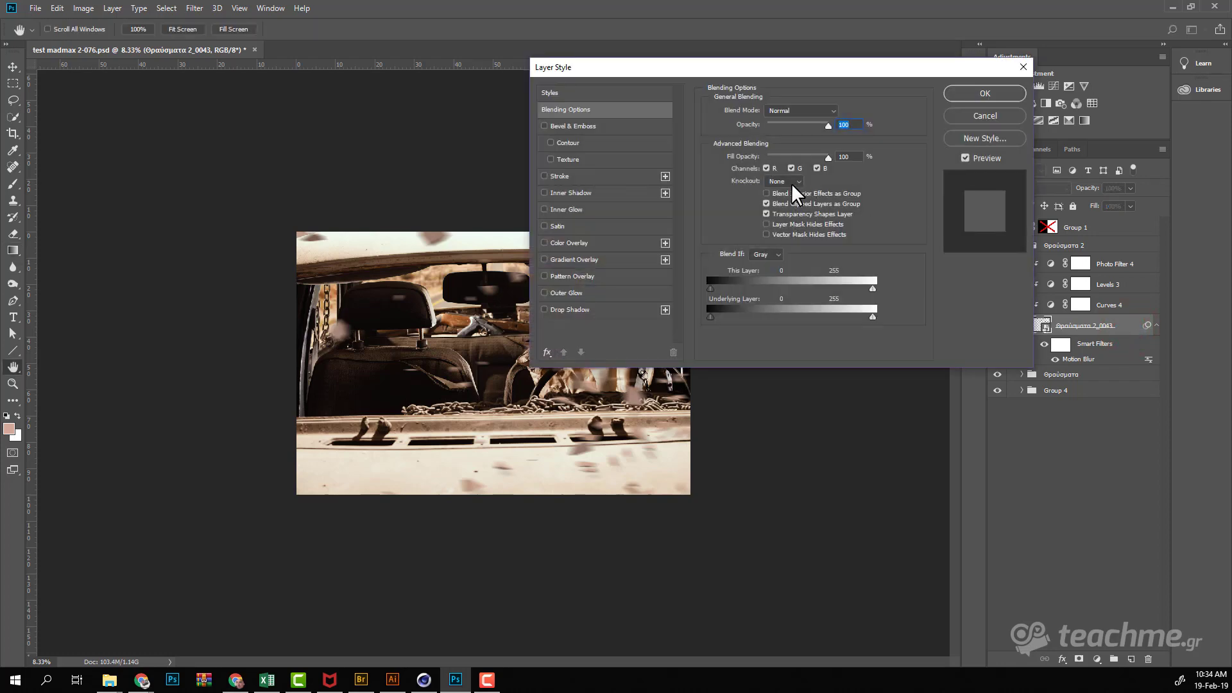
click(571, 310)
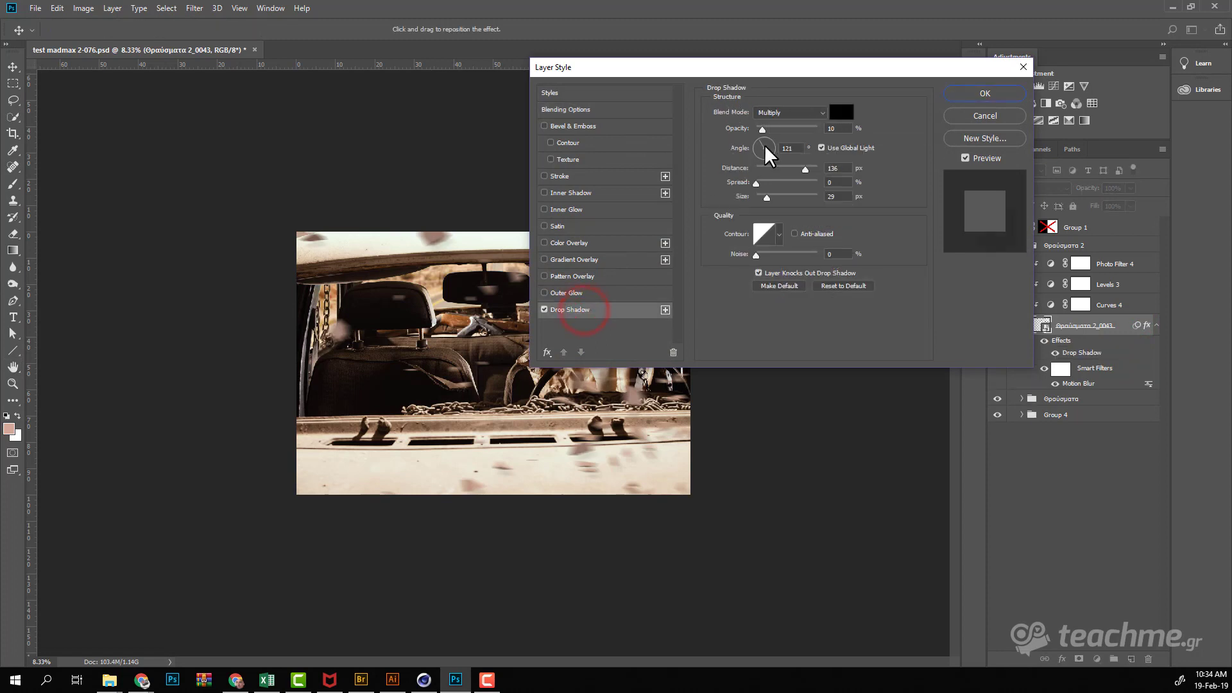
click(995, 94)
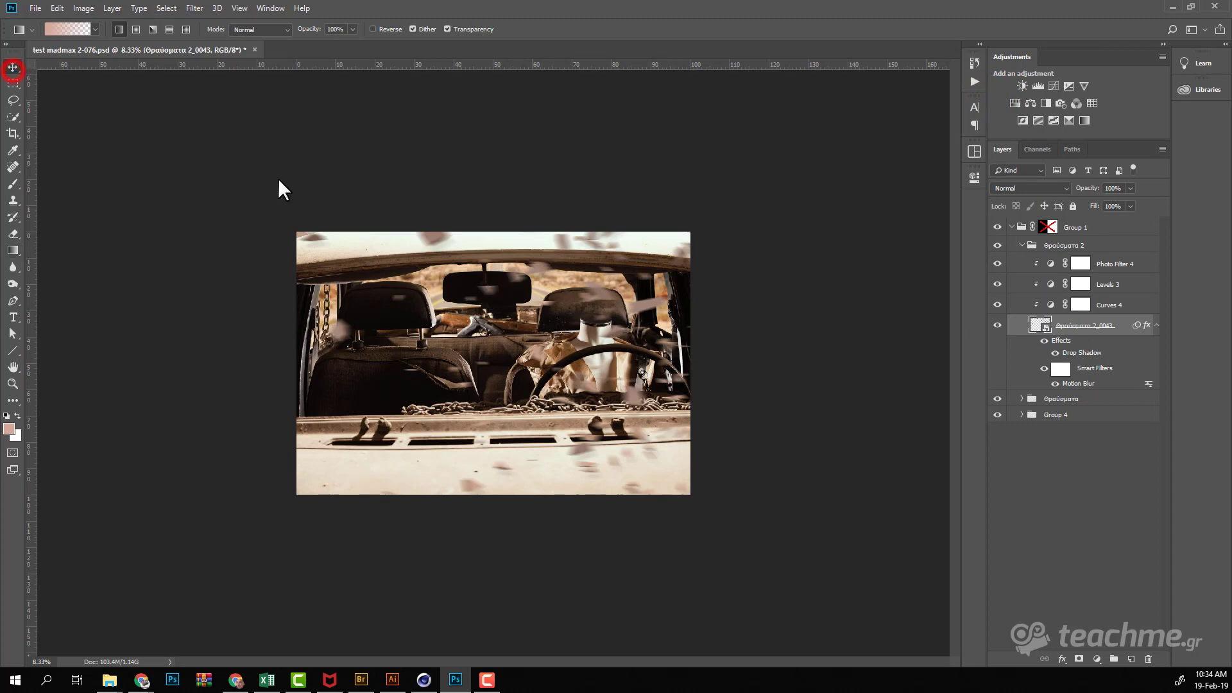
Step: Drag the Θραύσματα 2_0043 debris layer to the left with the Move tool
click(612, 262)
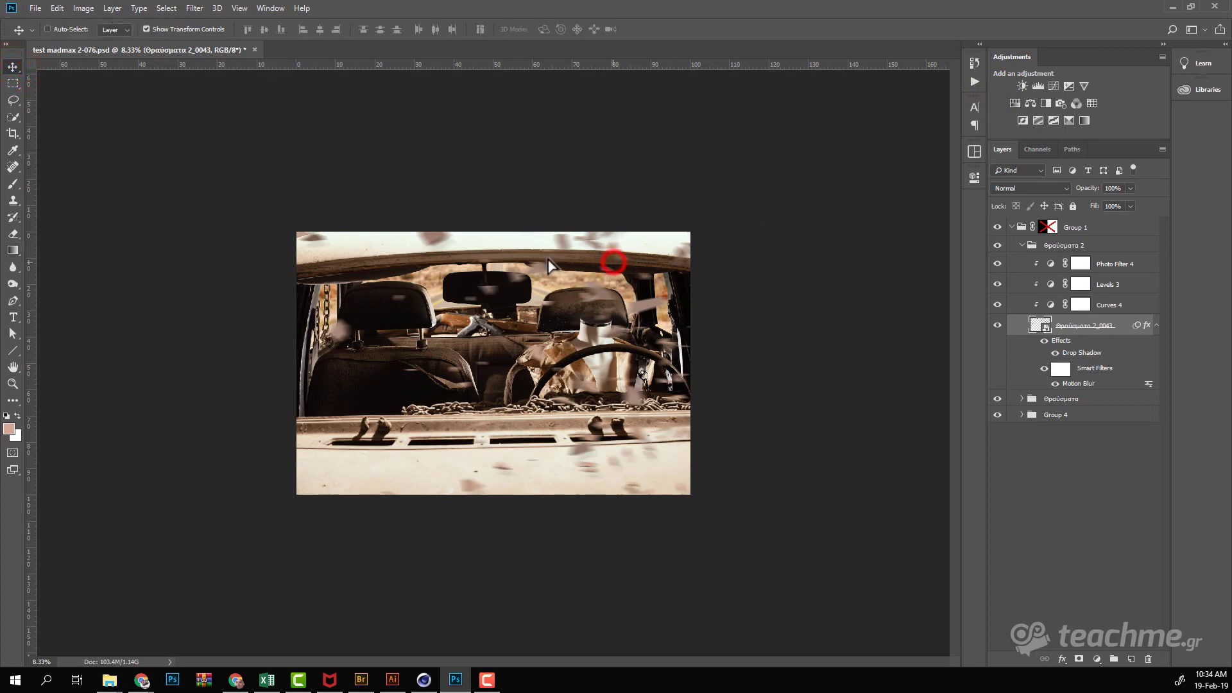
drag(549, 265, 472, 266)
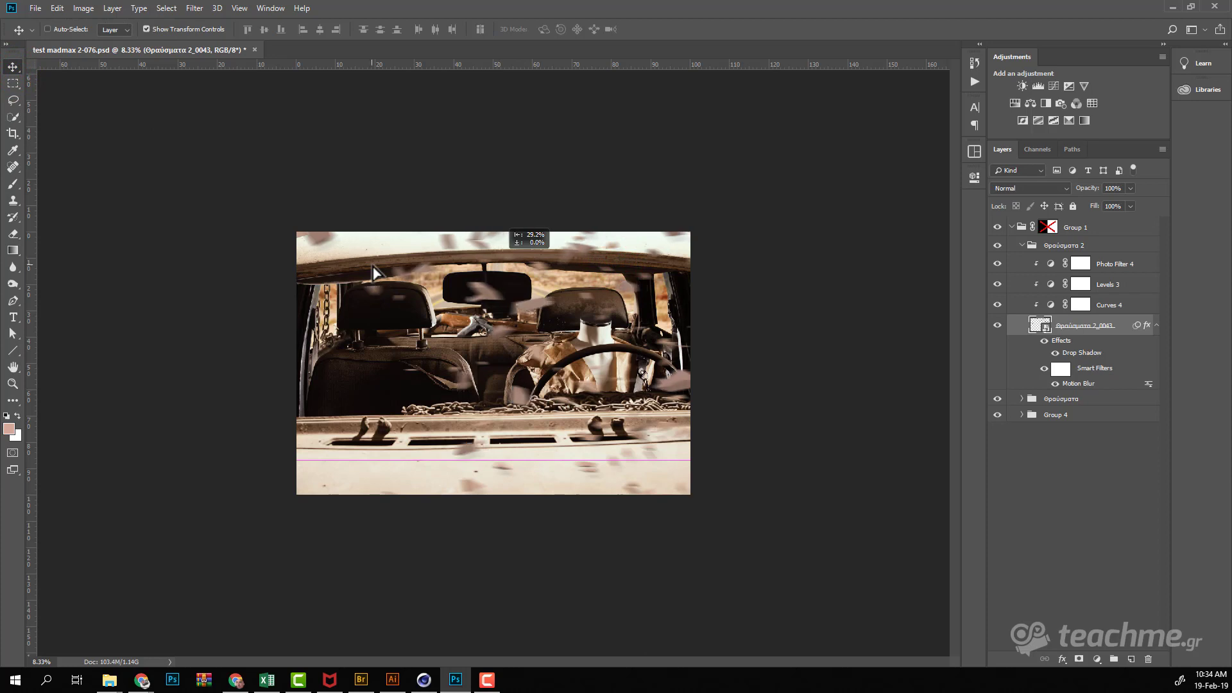
mouse_move(376, 272)
mouse_down()
mouse_move(245, 280)
mouse_move(346, 204)
mouse_move(352, 181)
mouse_move(339, 190)
mouse_move(322, 157)
mouse_up()
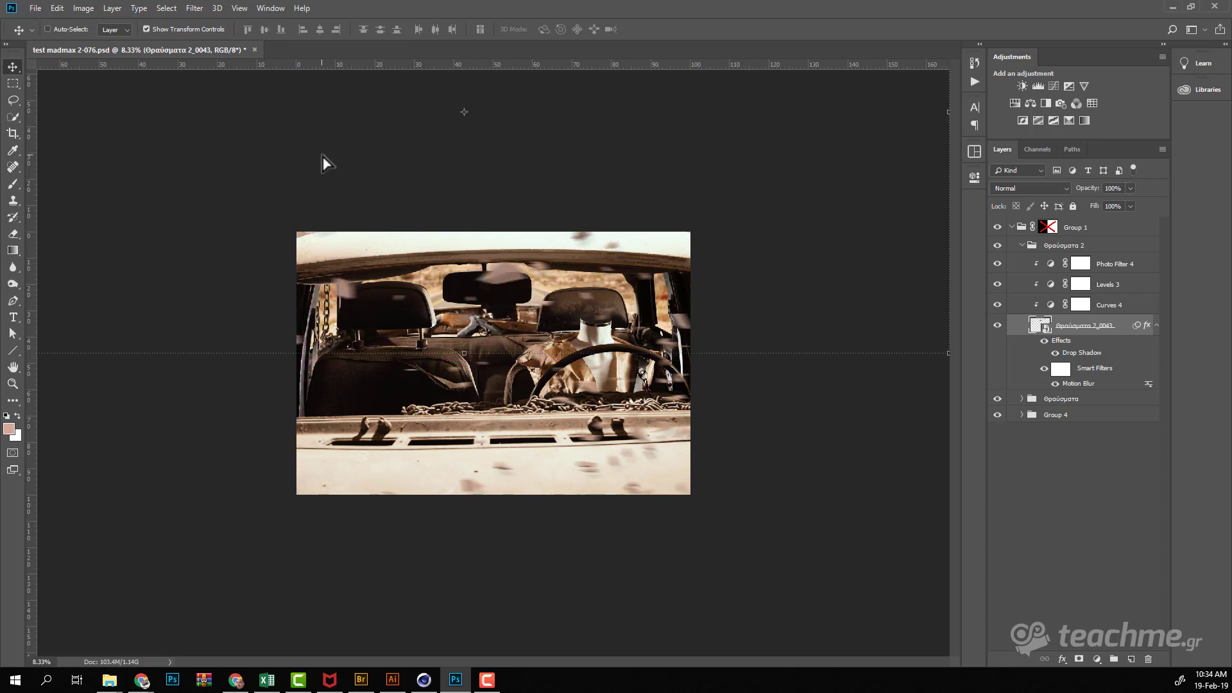
Step: Lift the Curves 4 curve point to brighten the debris and check the result zoomed in
click(1111, 305)
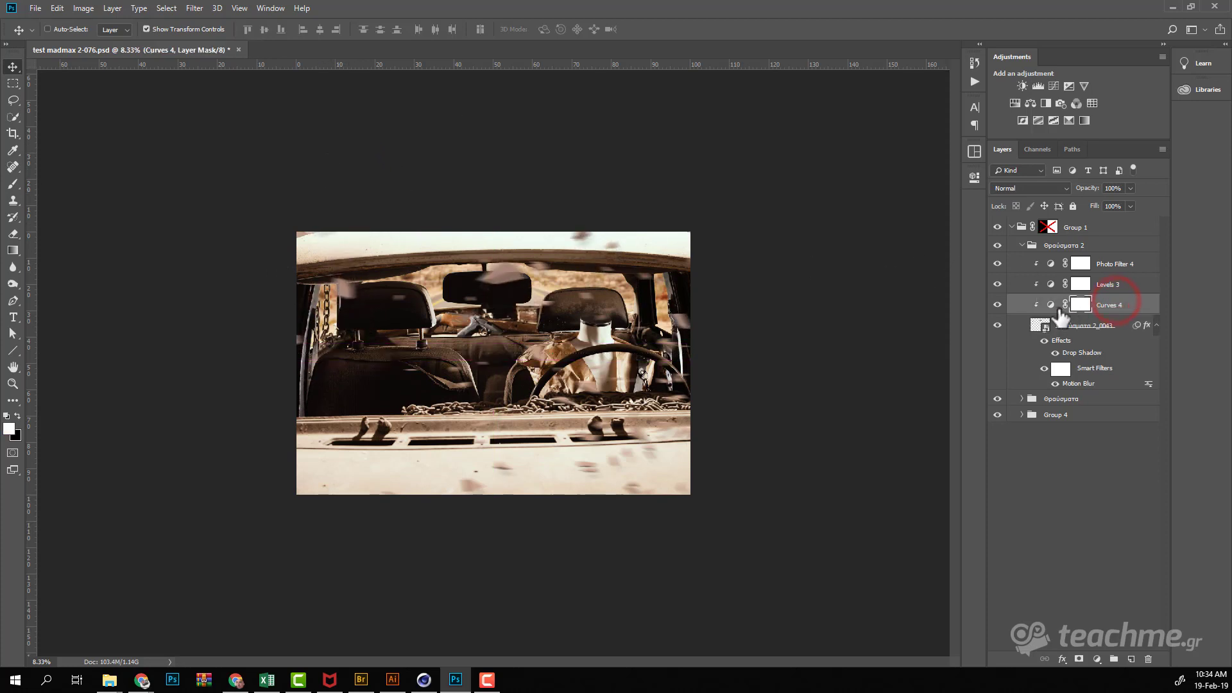
click(1050, 304)
drag(889, 273, 911, 290)
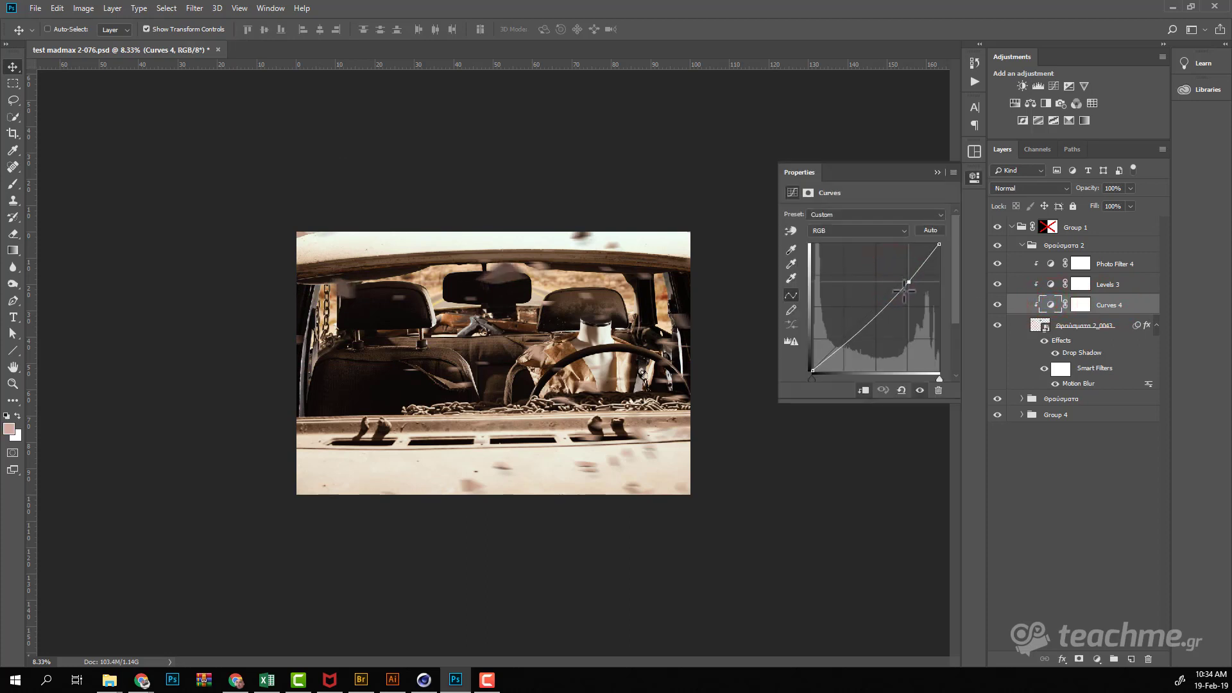
click(974, 177)
ctrl+click(576, 336)
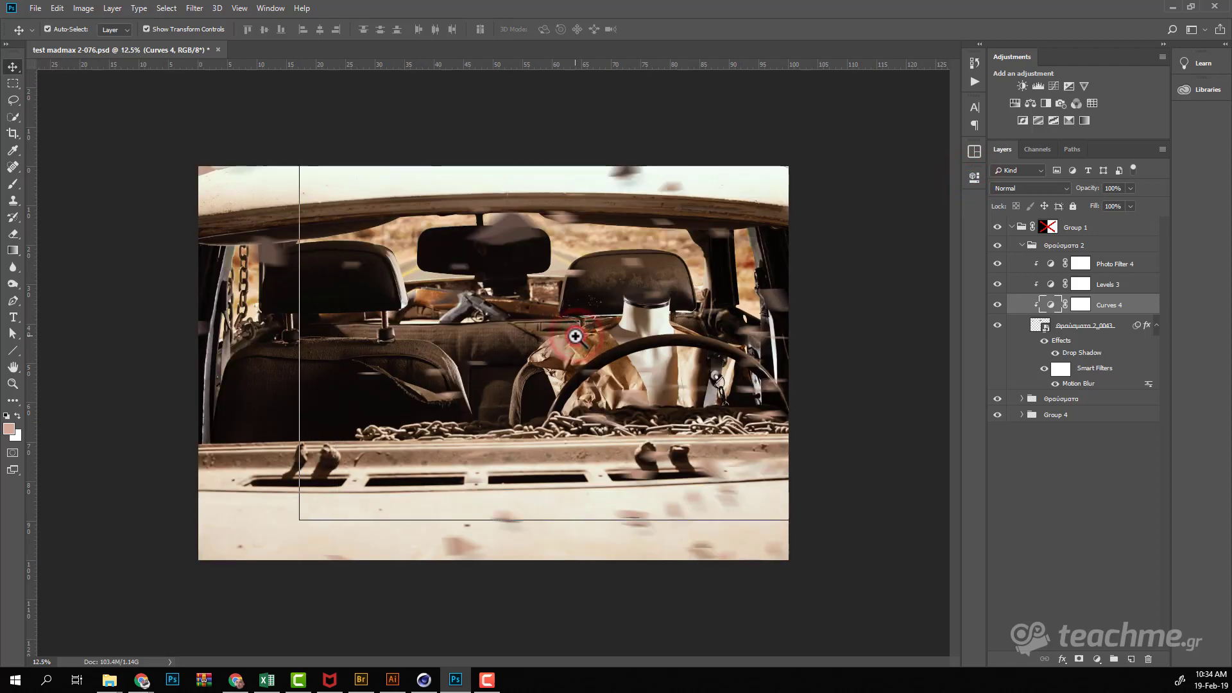
ctrl+click(576, 336)
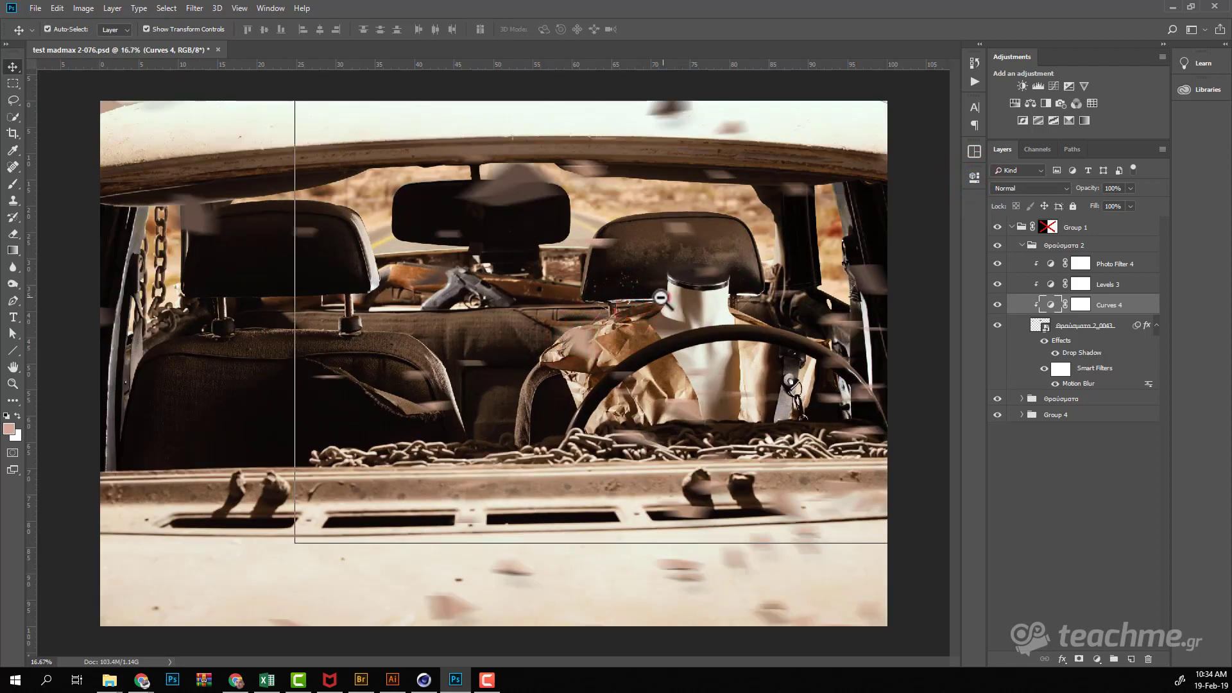
alt+click(639, 292)
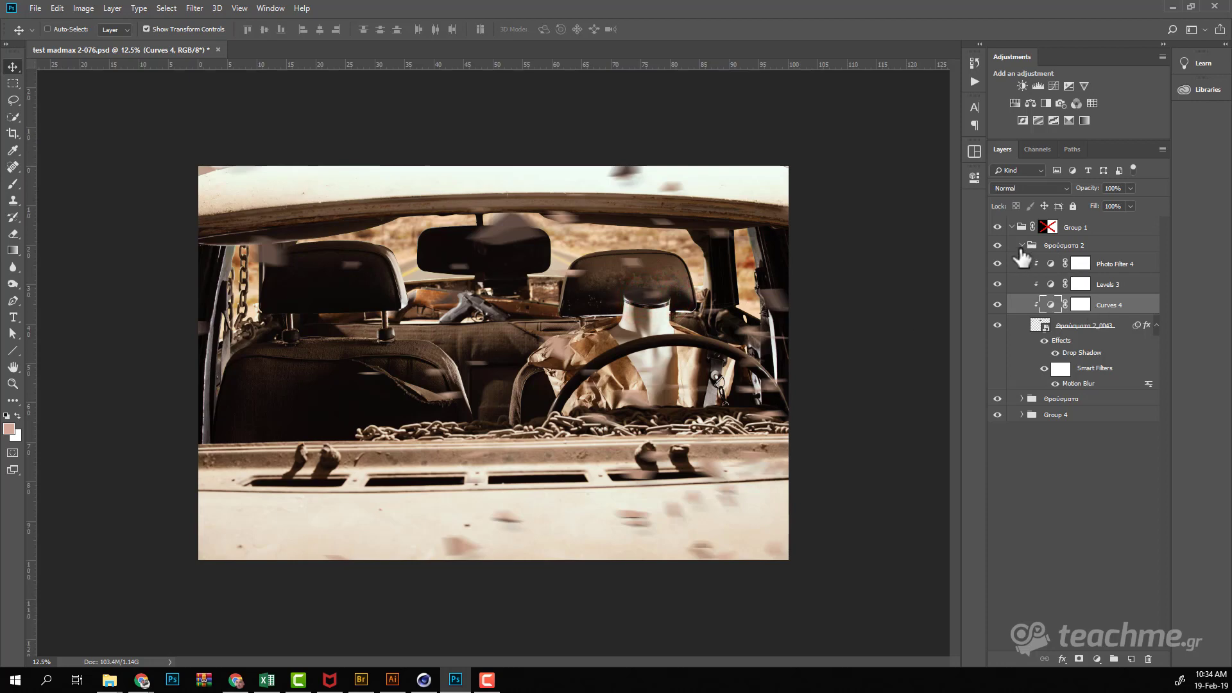
Step: Collapse the Θραύσματα 2 group, compare its visibility, and expand Group 4
click(1021, 245)
click(998, 262)
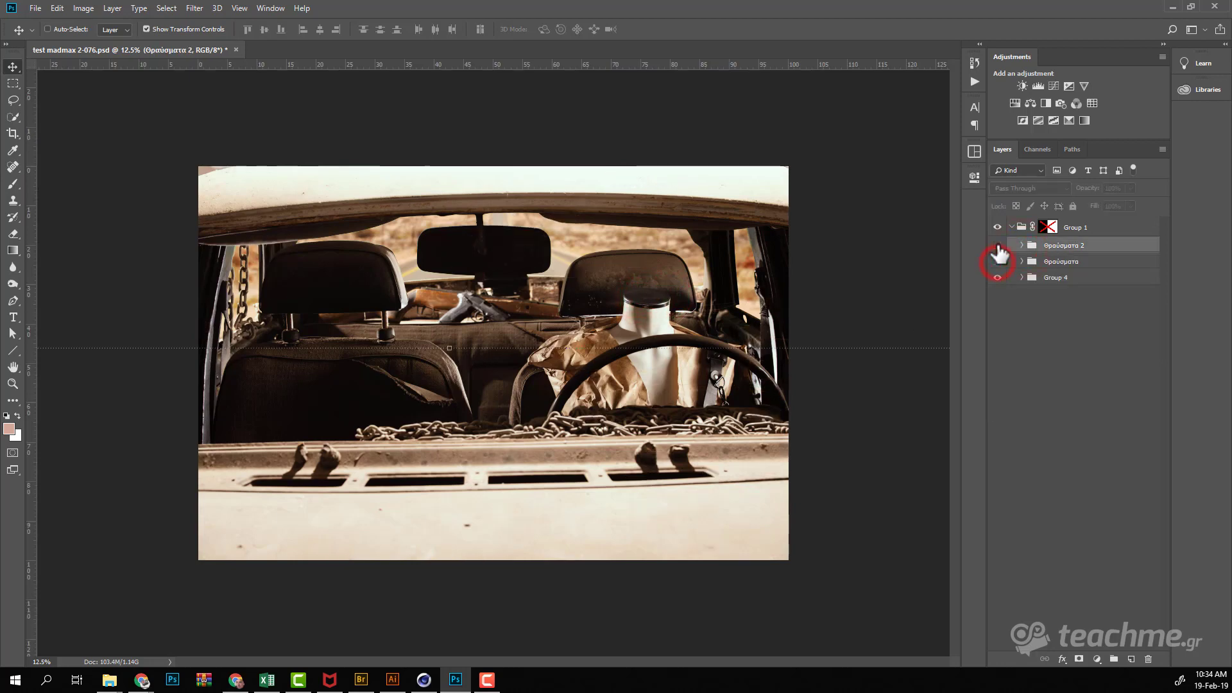
click(997, 245)
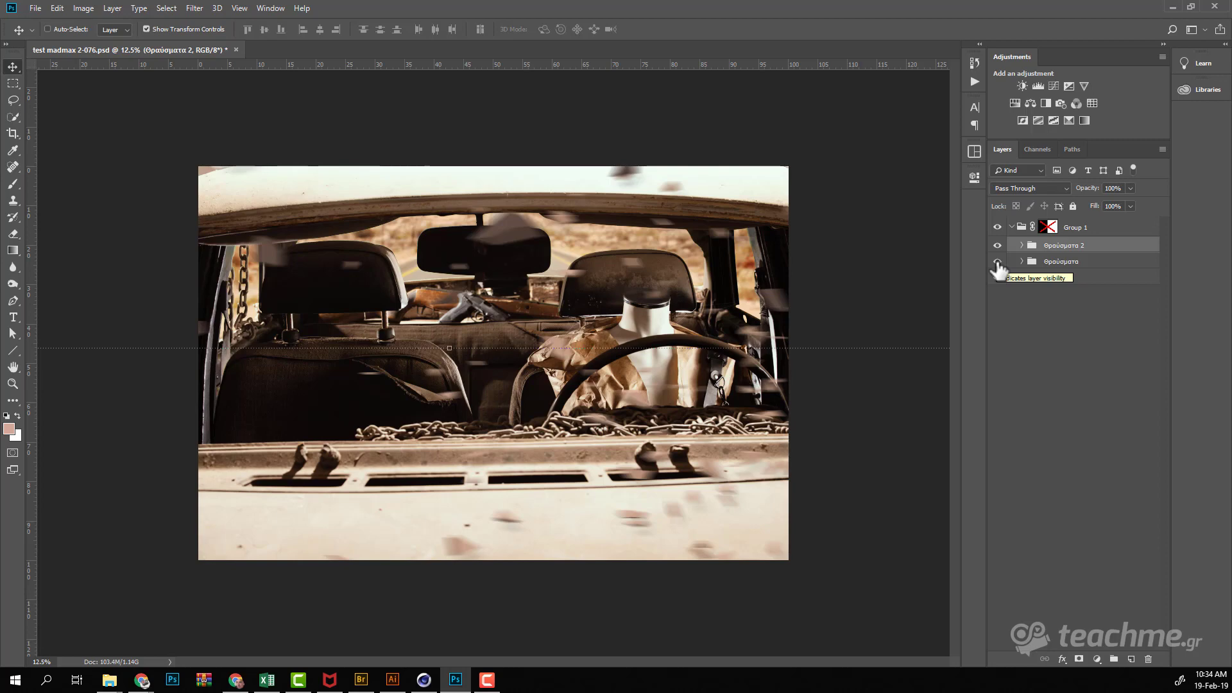
click(1030, 356)
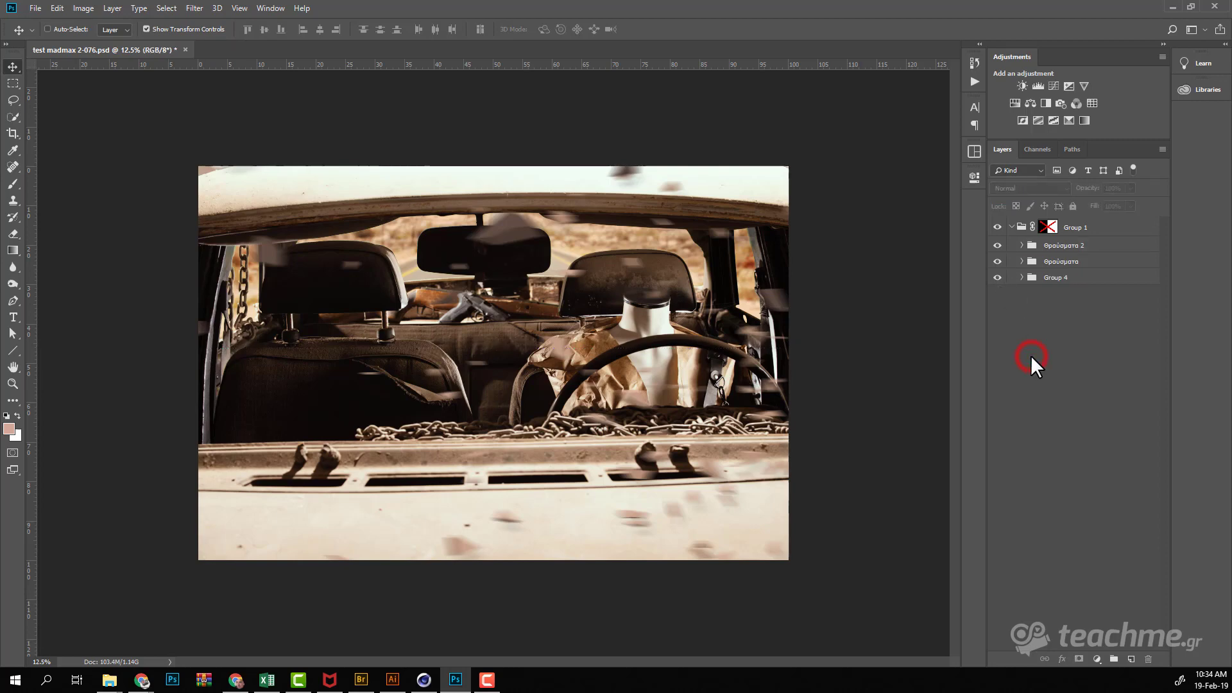
click(1023, 283)
click(1021, 277)
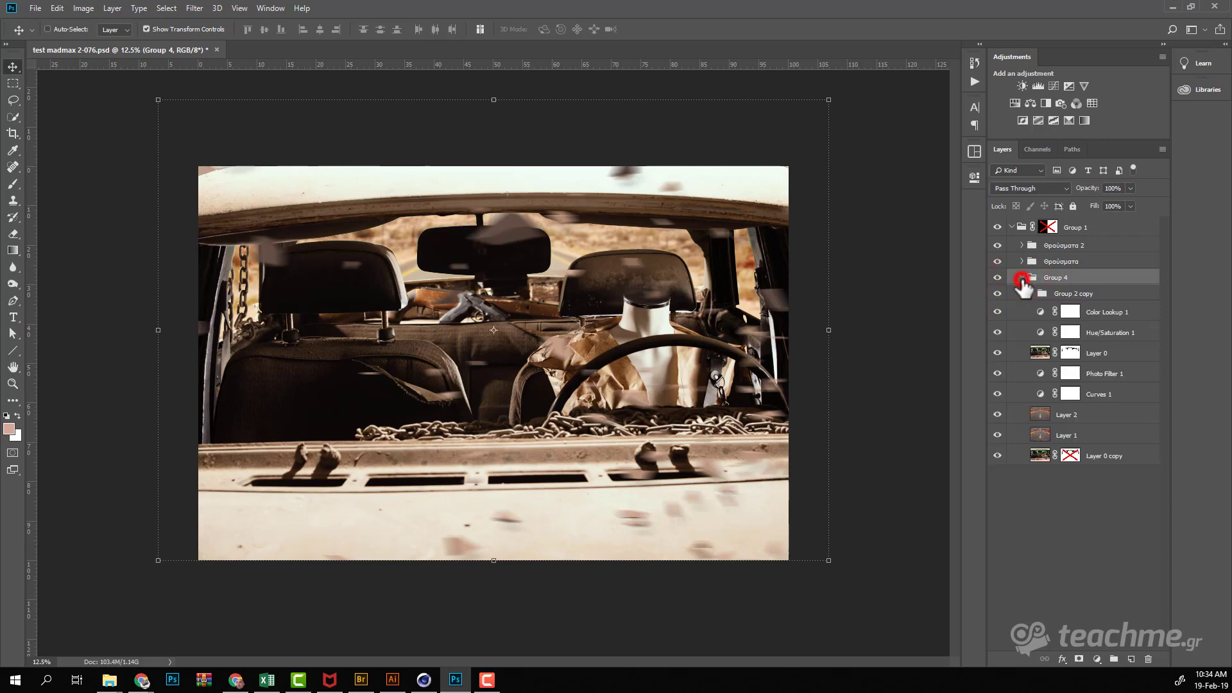
Step: Disable the Layer 0 copy mask, view the green-screen plate alone, then restore all layers
shift+click(1068, 457)
alt+click(997, 457)
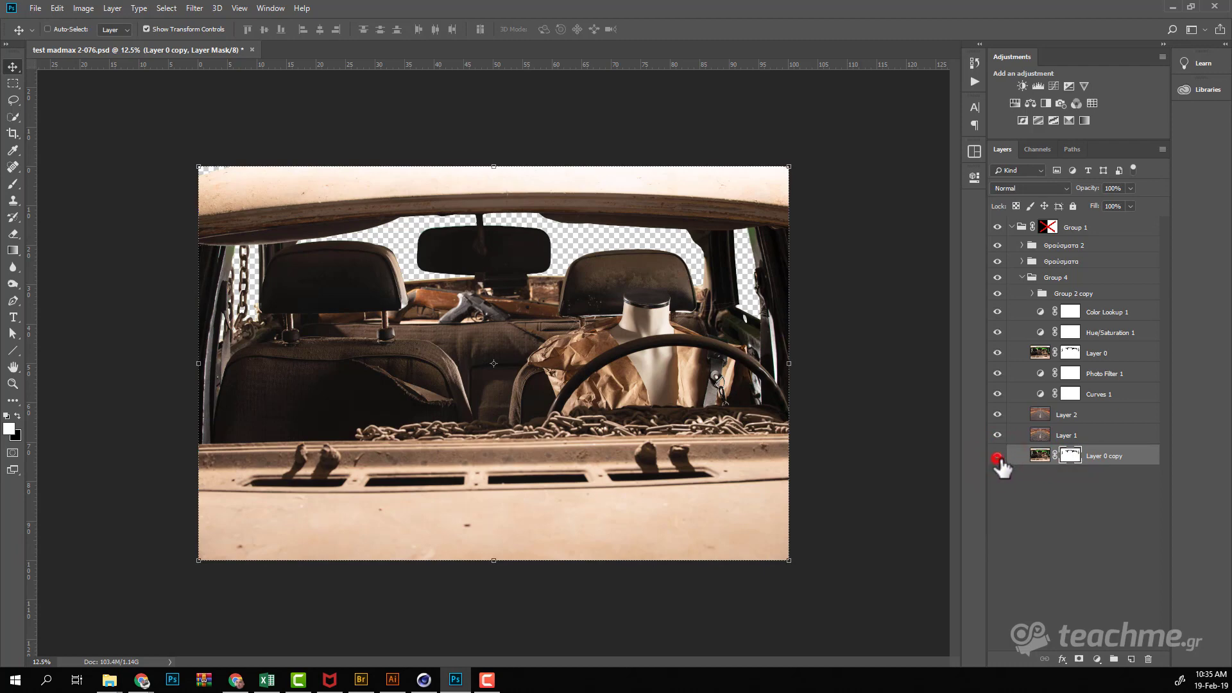
shift+click(1069, 456)
click(997, 453)
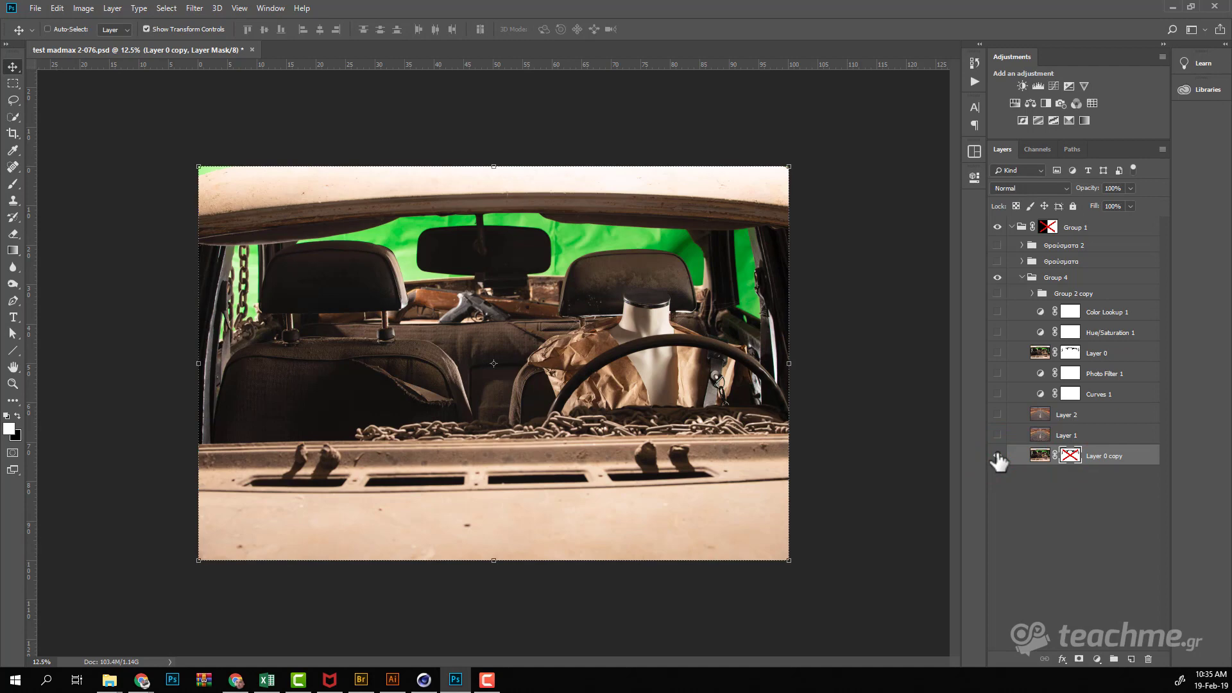
alt+click(998, 457)
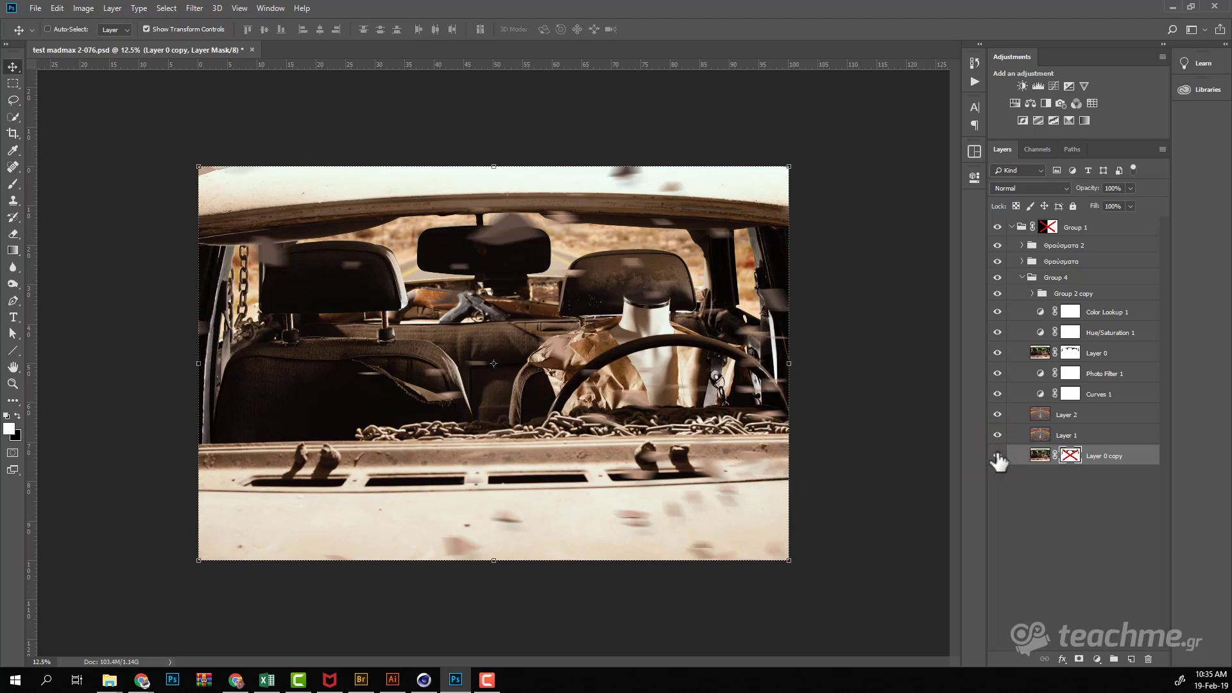
Step: Close Cinema 4D's Picture Viewer debris render preview, then return to the browser
key(alt+Tab)
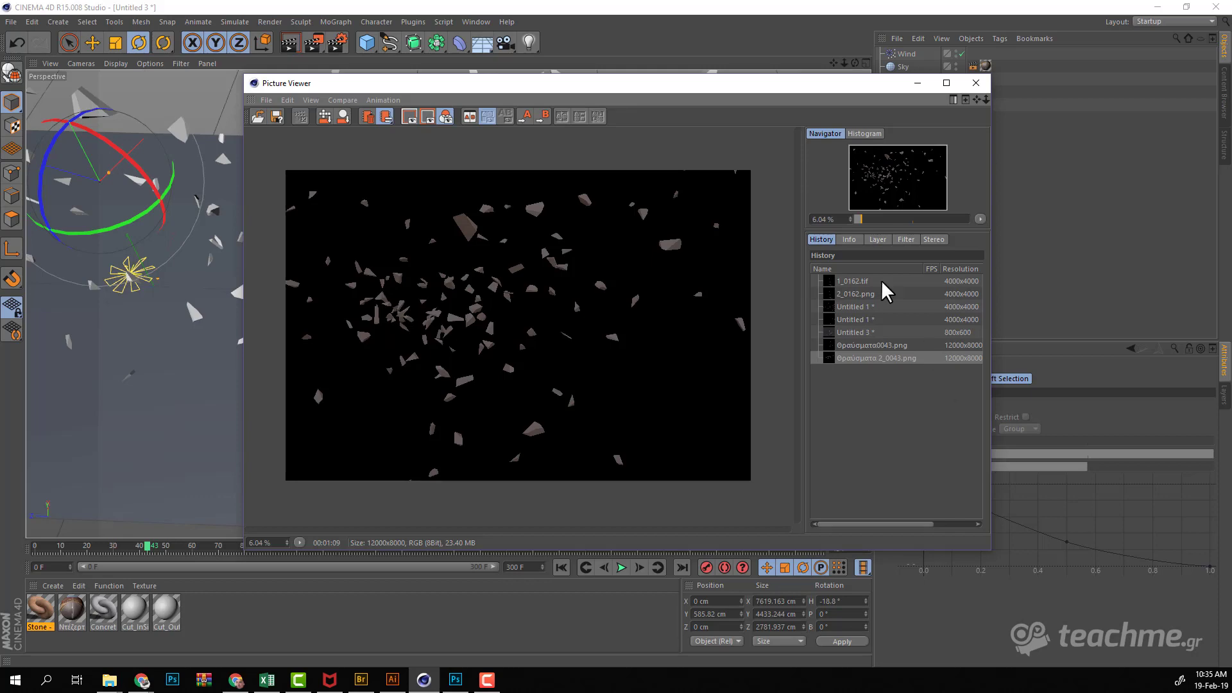
click(975, 83)
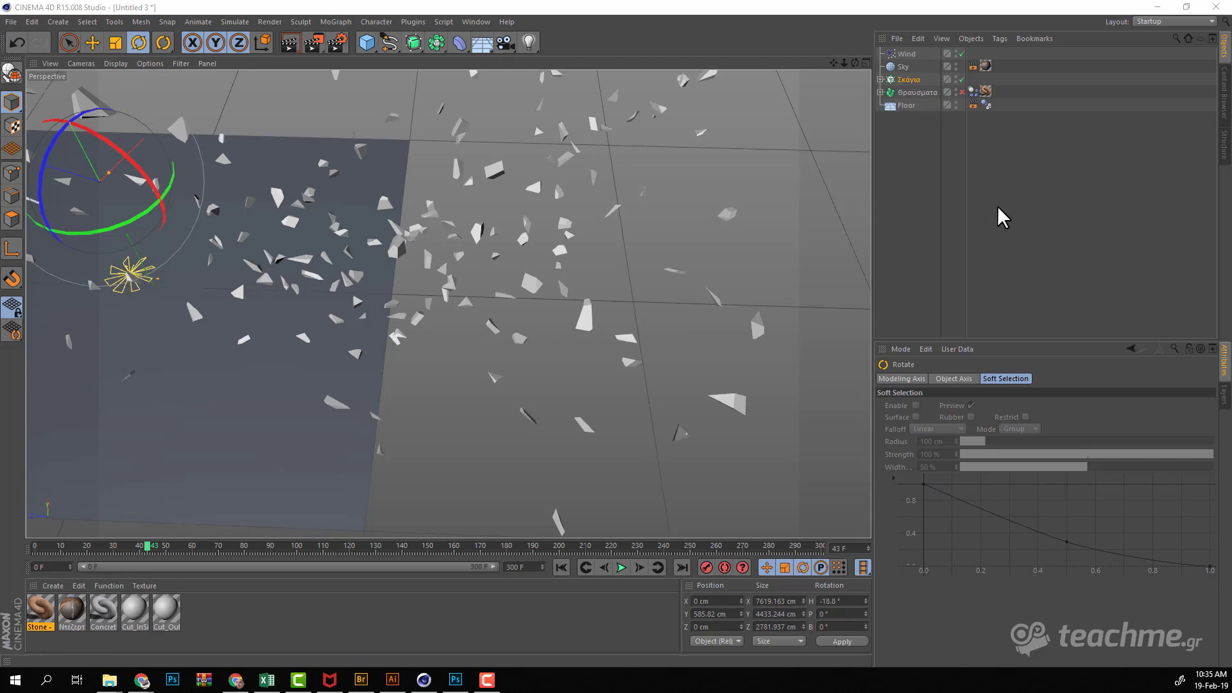
key(alt+Tab)
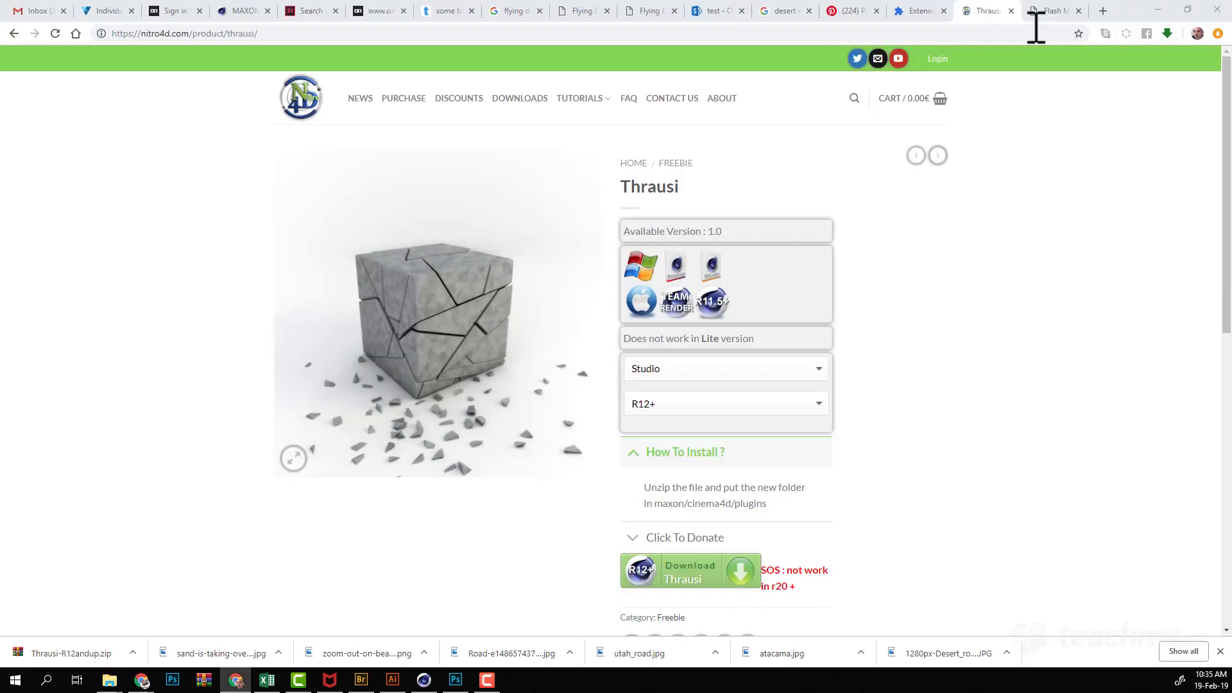
Step: Switch to the teachme.gr Flash Masterclass #3 tab and browse its Rembrandt lighting seminar page
click(1047, 18)
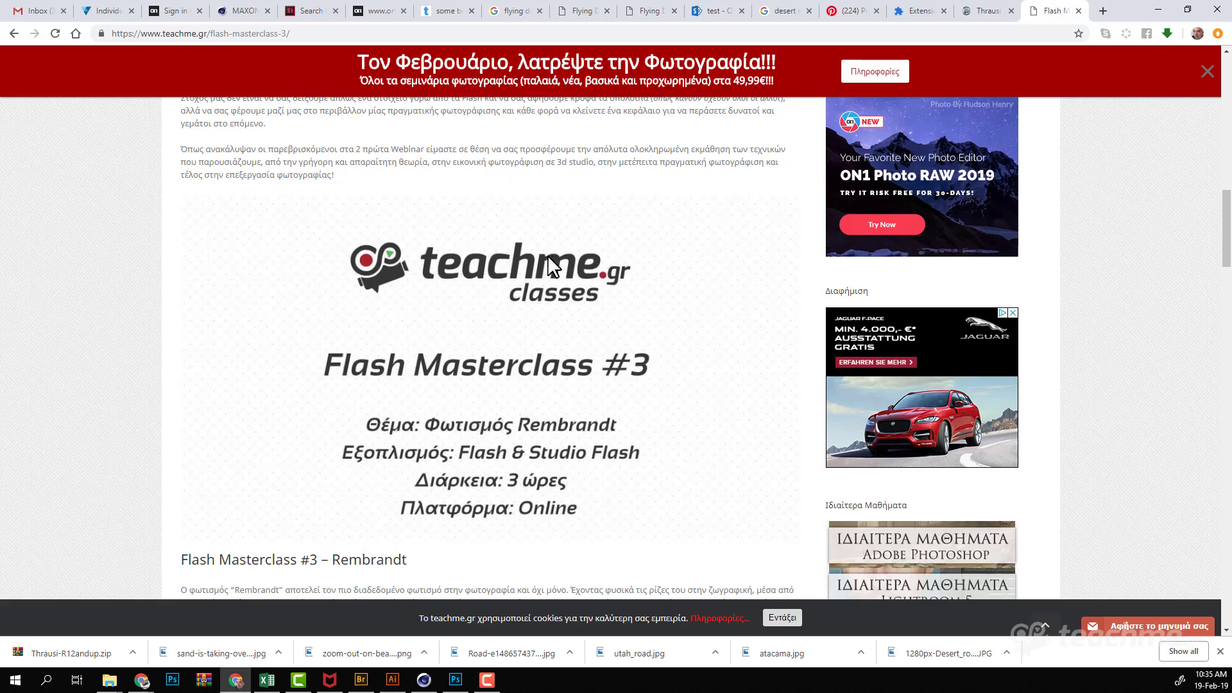
scroll(557, 244, down, 2)
scroll(557, 244, down, 3)
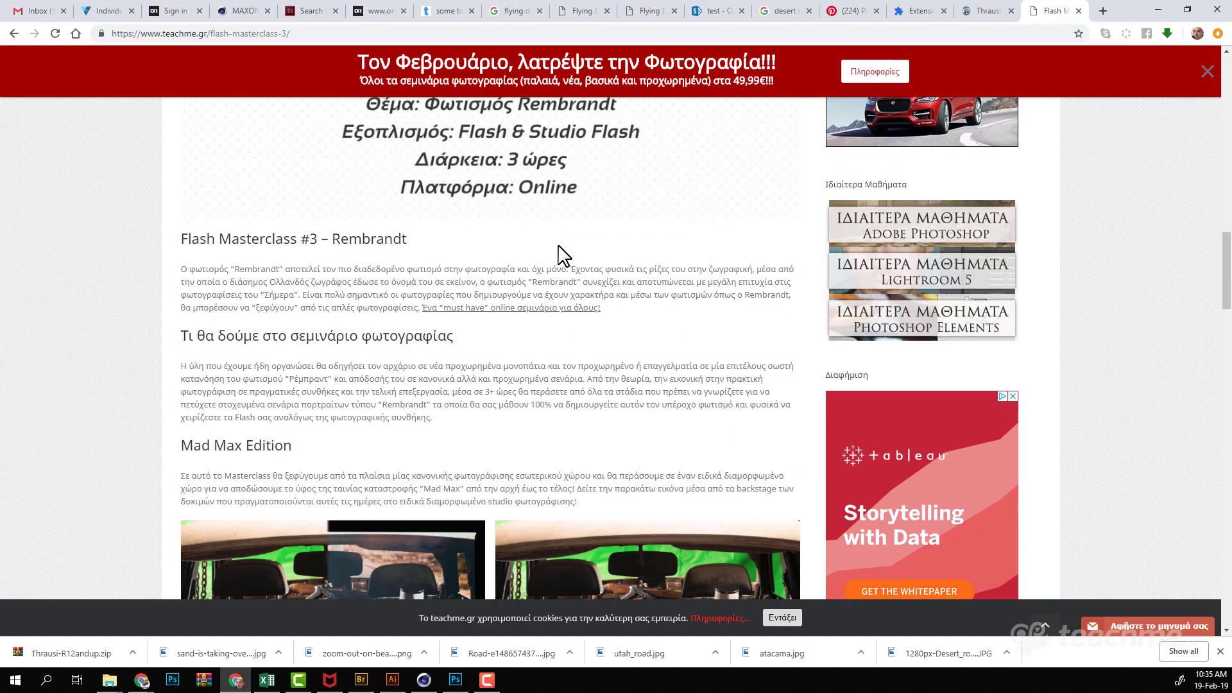
scroll(557, 244, up, 5)
scroll(558, 246, down, 2)
scroll(558, 245, down, 3)
scroll(558, 246, up, 1)
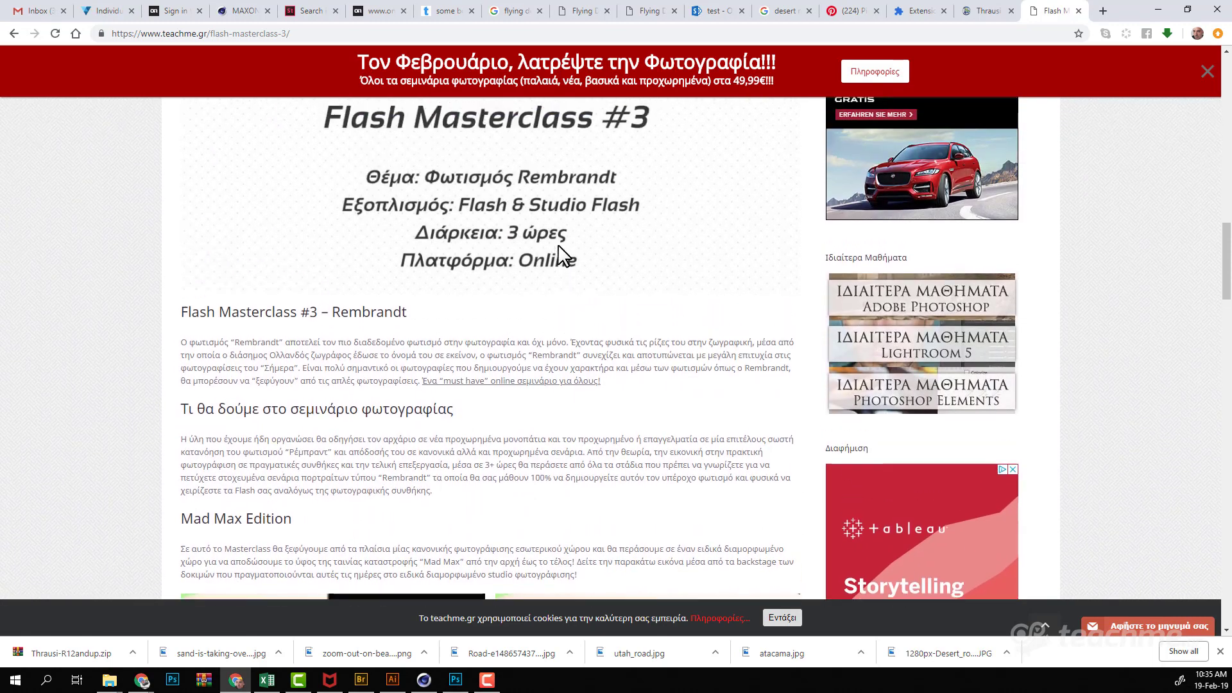
scroll(558, 246, up, 2)
scroll(558, 246, up, 1)
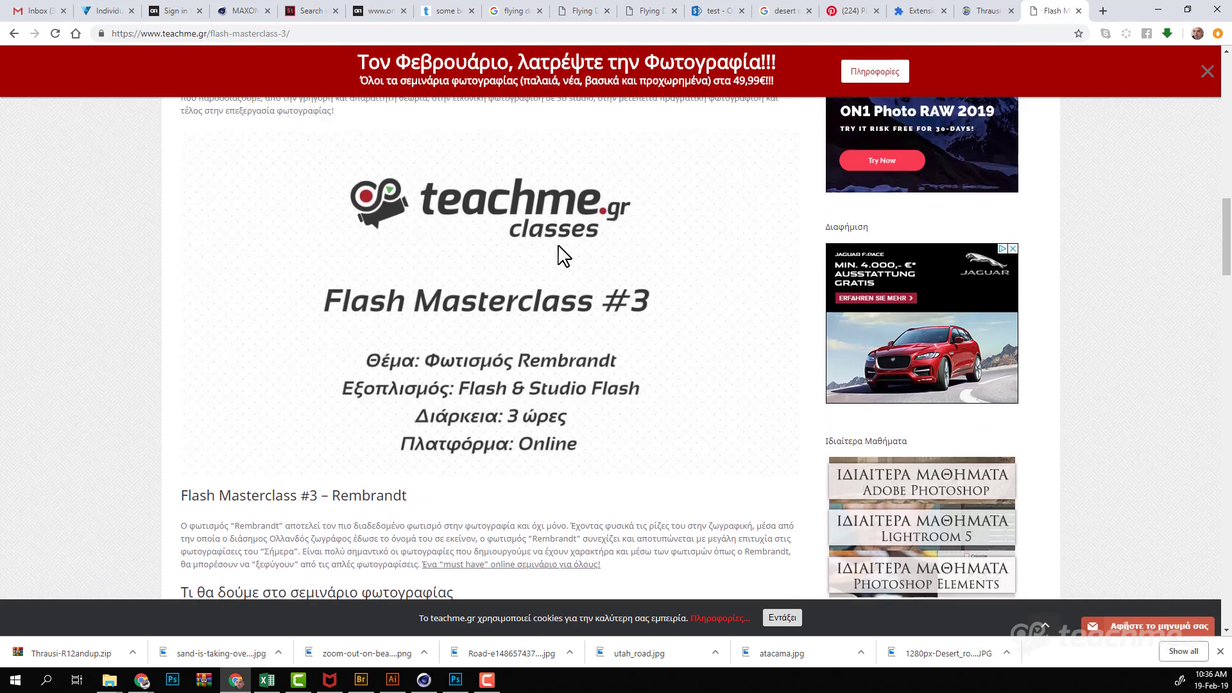